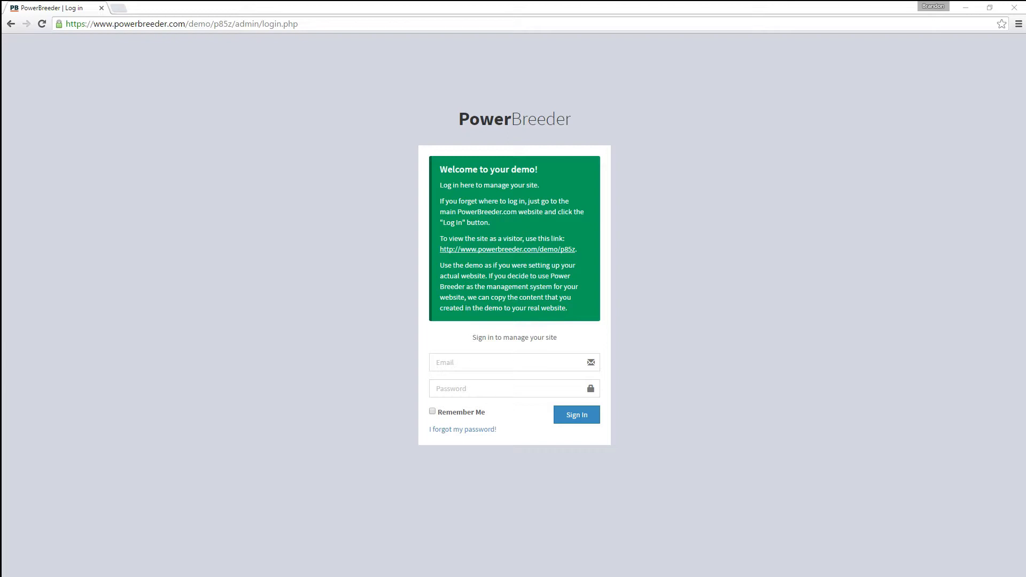
# - Sign in to the demo admin with the saved e-mail and password, then view the public website
pyautogui.click(463, 364)
pyautogui.click(458, 367)
pyautogui.click(467, 379)
pyautogui.click(471, 383)
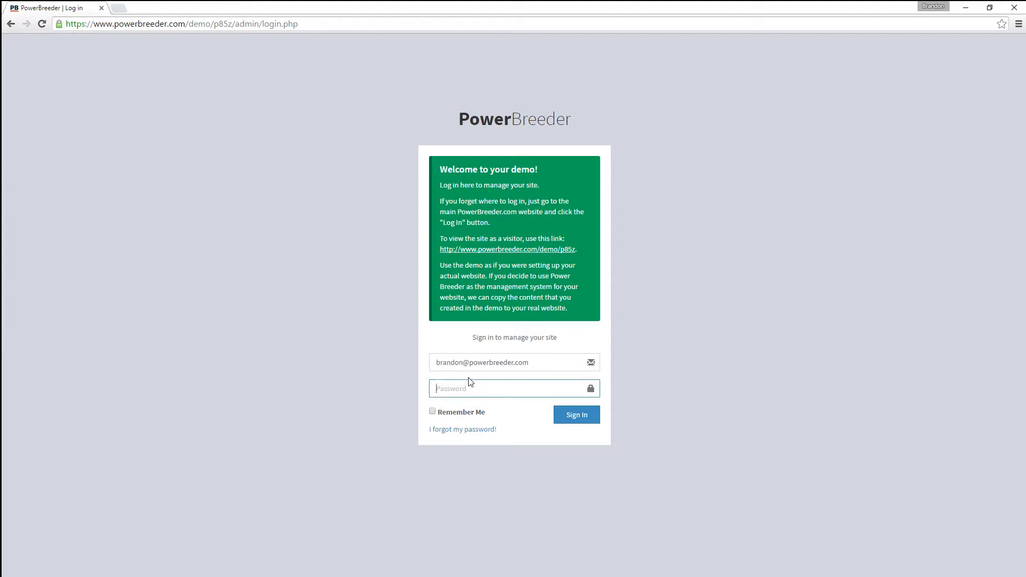
pyautogui.write('••••')
pyautogui.click(561, 421)
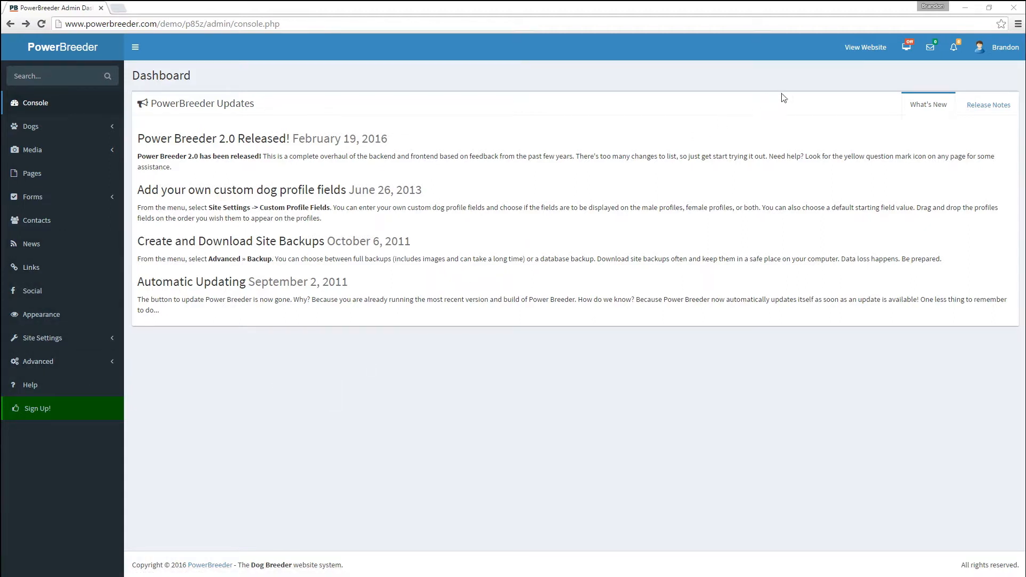
pyautogui.click(876, 57)
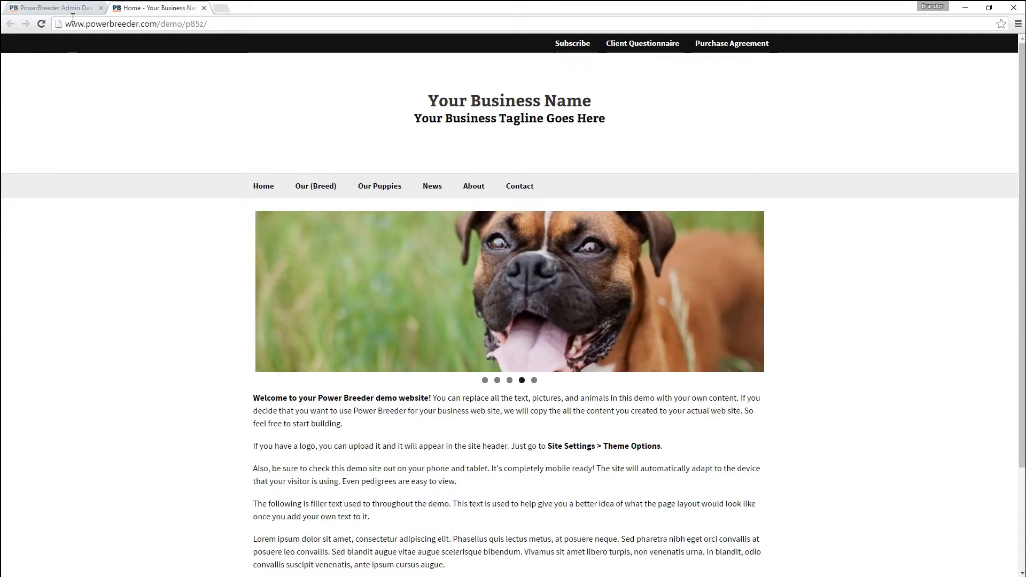
# - Return to the Admin Dashboard tab showing the PowerBreeder Updates list
pyautogui.click(53, 8)
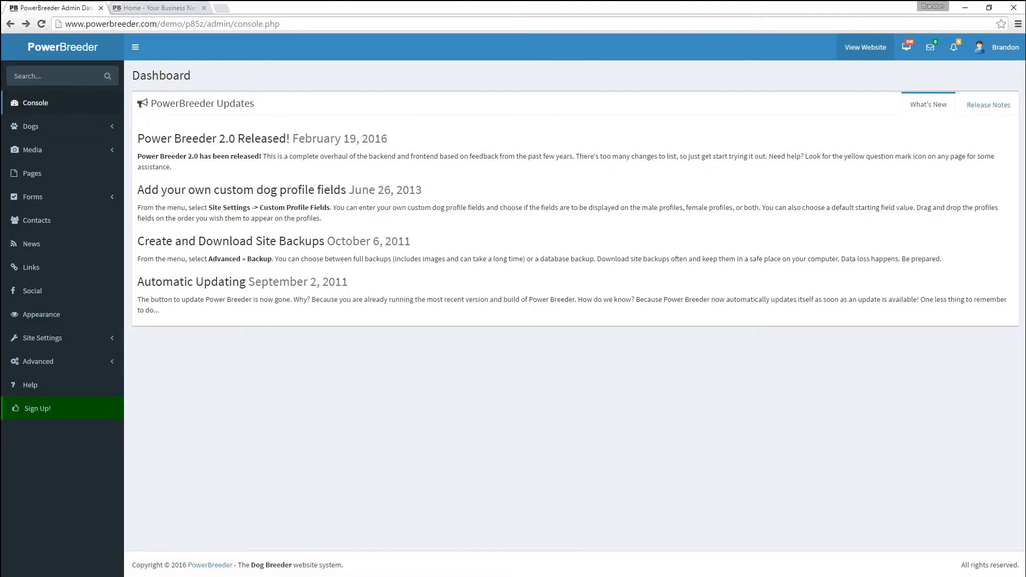
# - Open the Dog Profile Database and cycle through the Male, Female and All filters
pyautogui.click(33, 128)
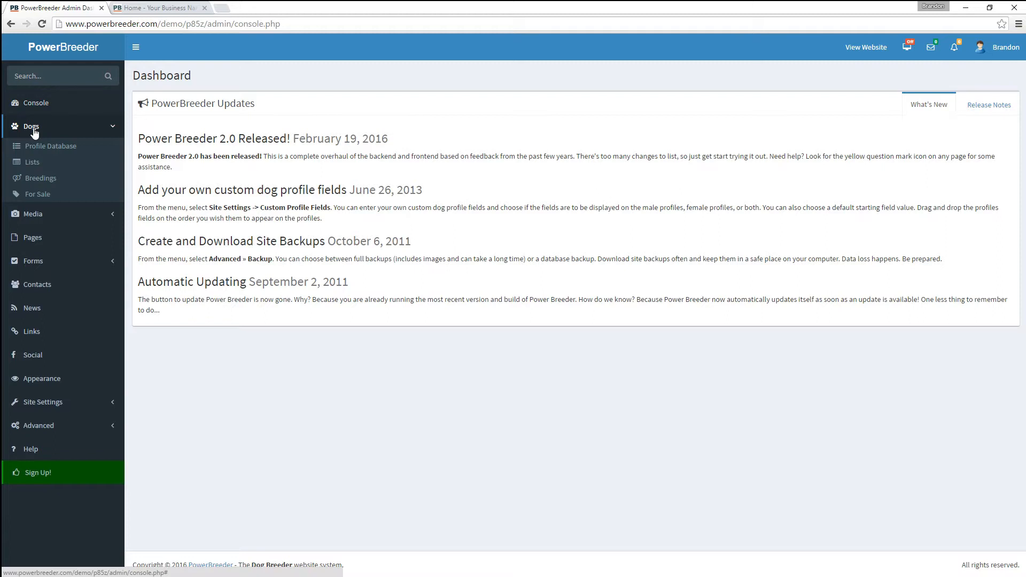
pyautogui.click(60, 147)
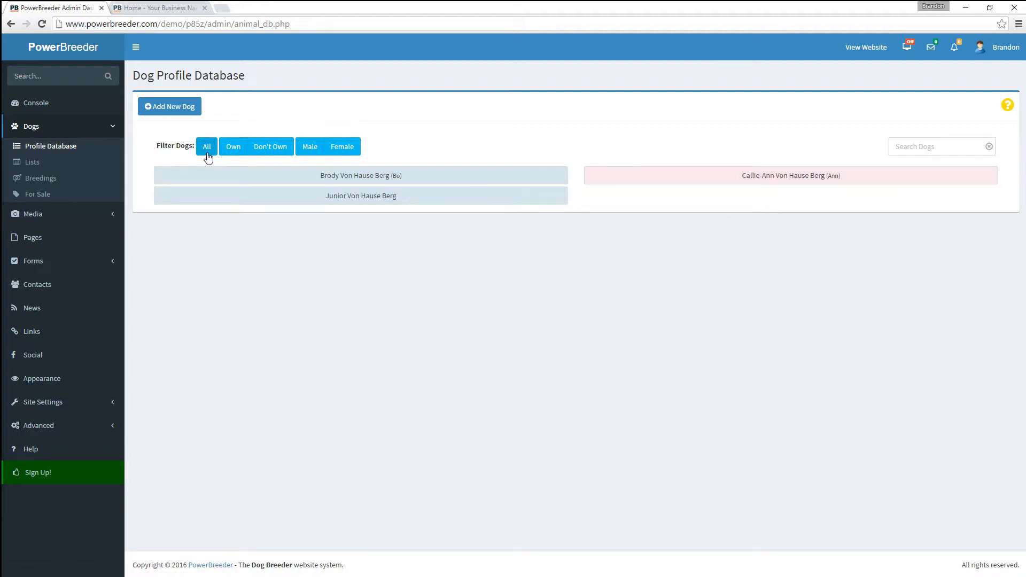
pyautogui.click(310, 149)
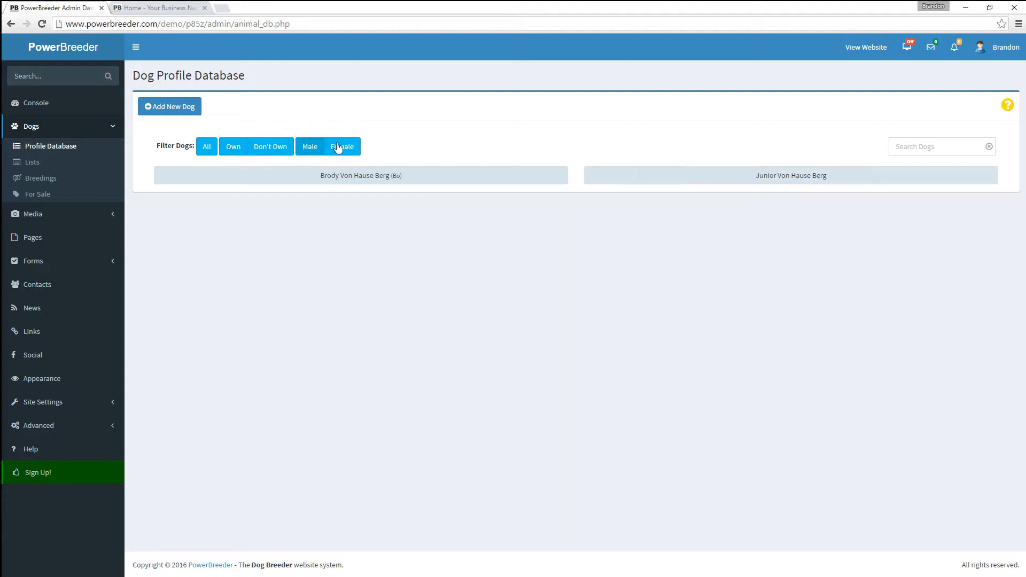
pyautogui.click(357, 150)
pyautogui.click(206, 153)
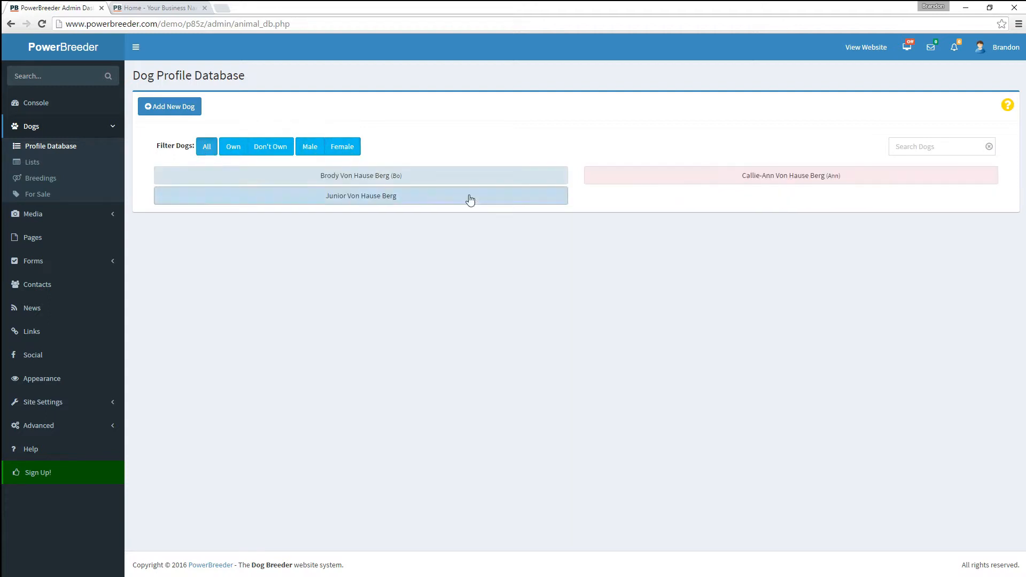
# - Search the dogs for 'ann', clear the search, and go back to the website tab
pyautogui.click(901, 145)
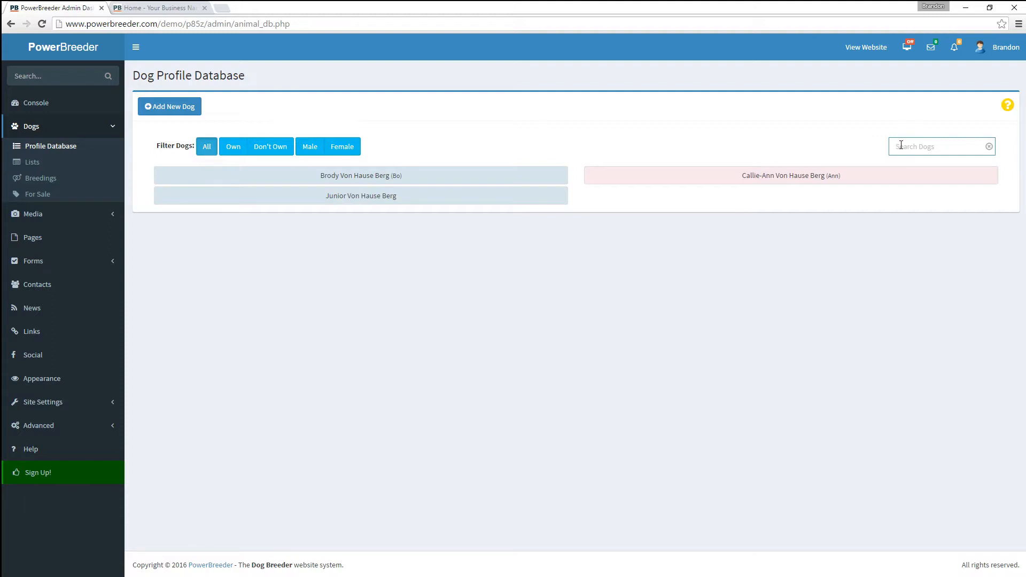
pyautogui.write('ann')
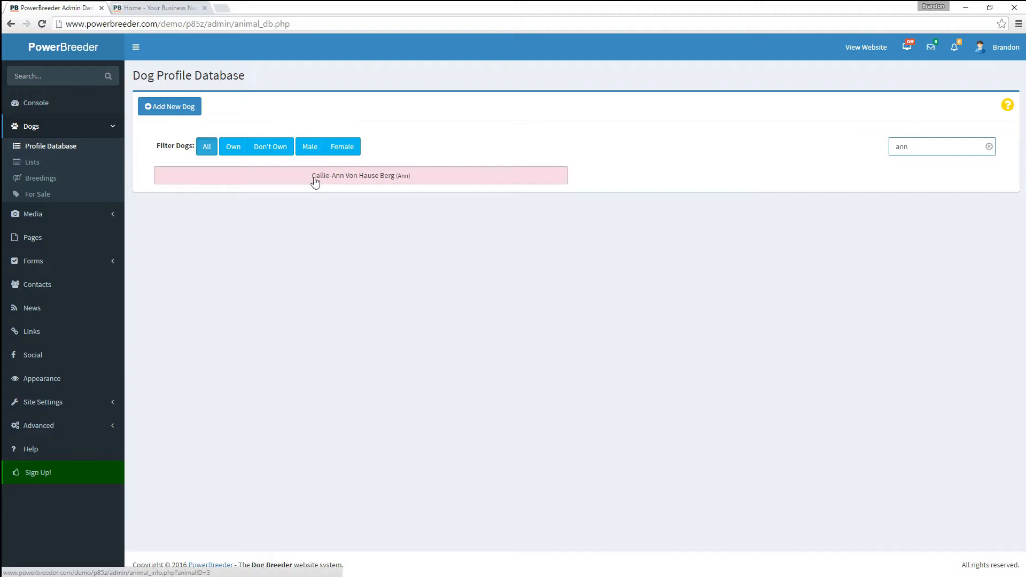
pyautogui.click(206, 147)
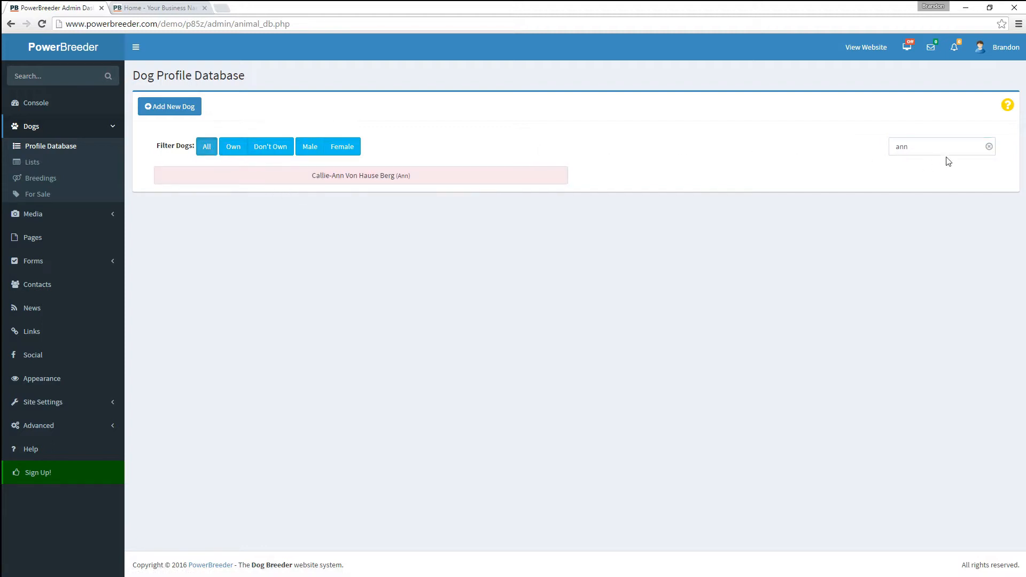
pyautogui.click(989, 147)
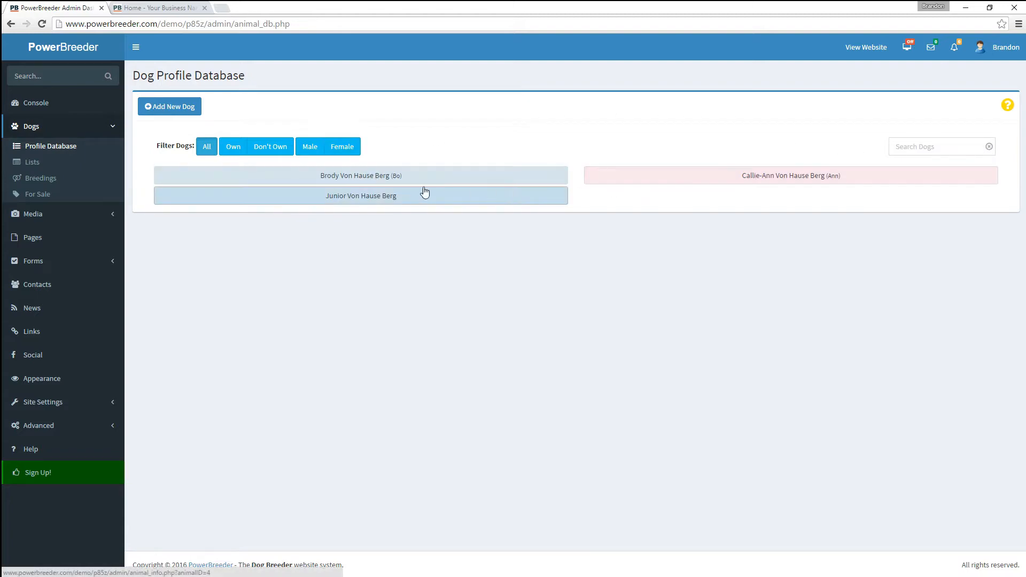
pyautogui.click(145, 10)
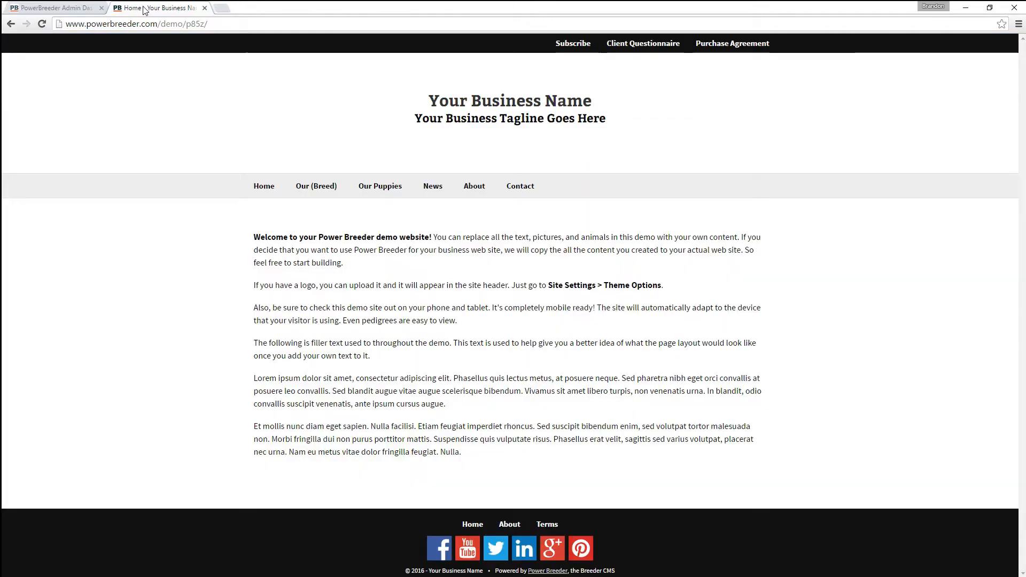
pyautogui.moveTo(314, 189)
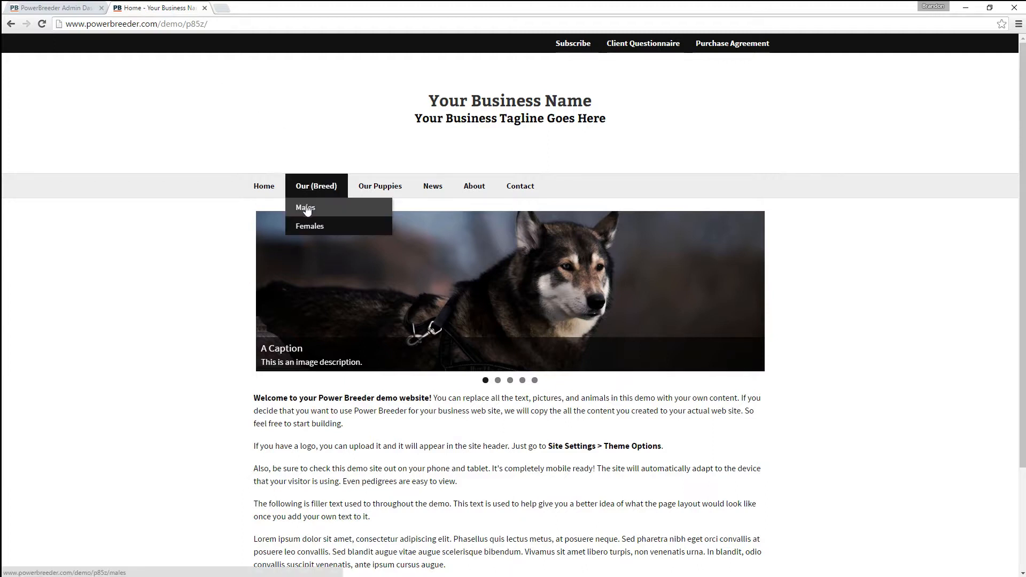
pyautogui.click(309, 207)
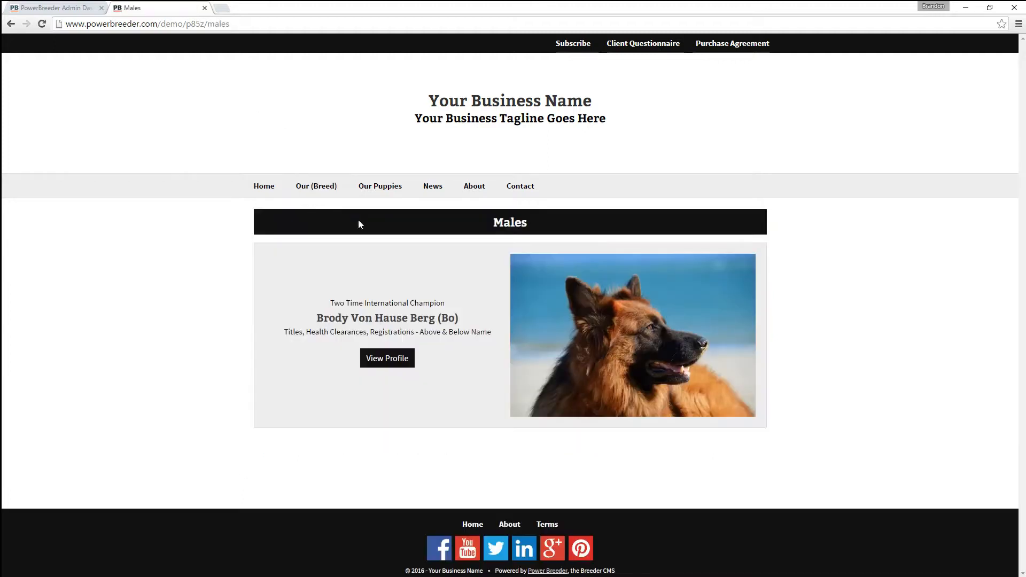
pyautogui.click(373, 322)
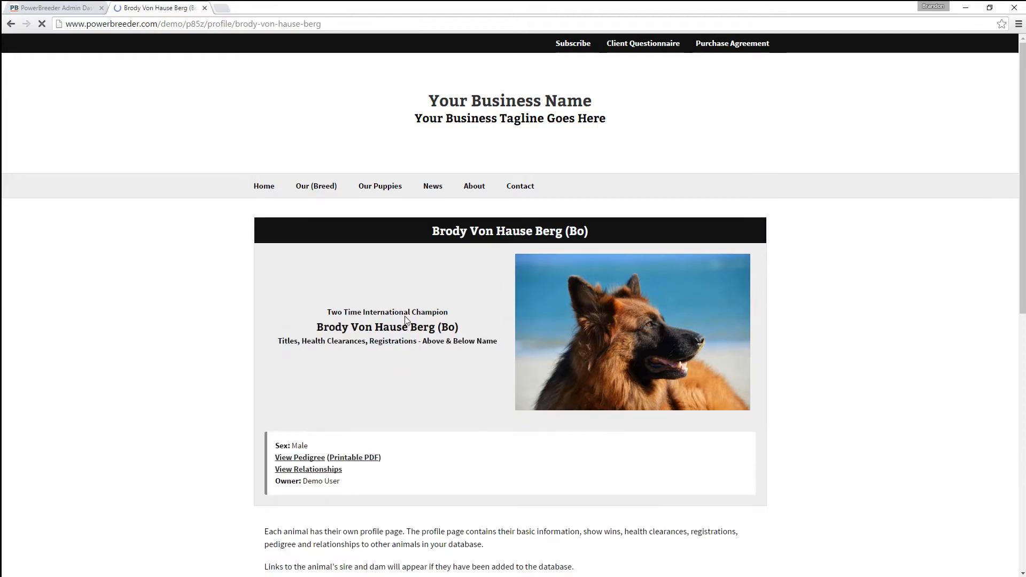
pyautogui.scroll(-3, 407, 321)
pyautogui.scroll(-3, 407, 320)
pyautogui.scroll(6, 406, 318)
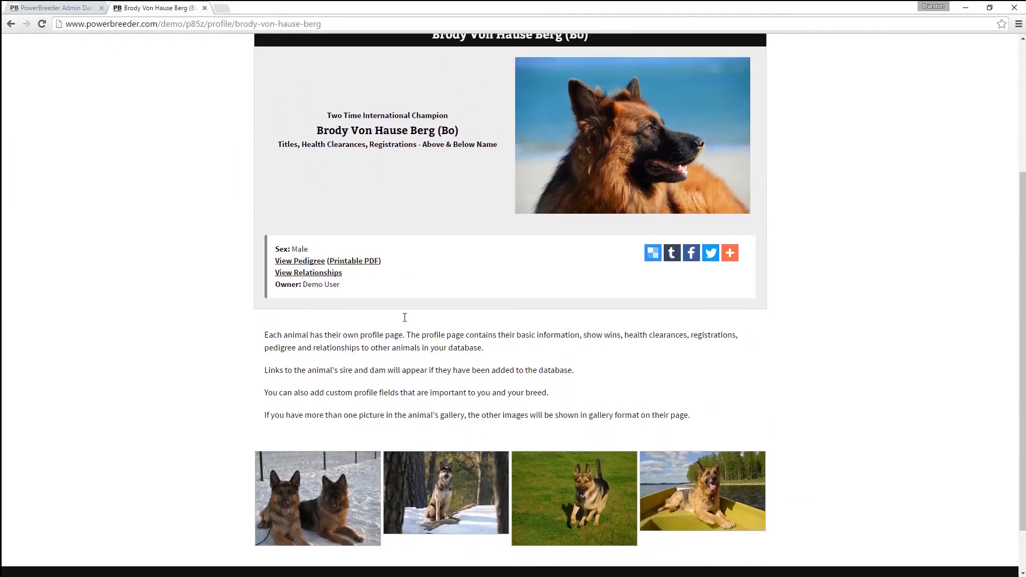
# - Look through the Females and Our Puppies pages, then return to the admin dog database
pyautogui.moveTo(325, 187)
pyautogui.click(316, 225)
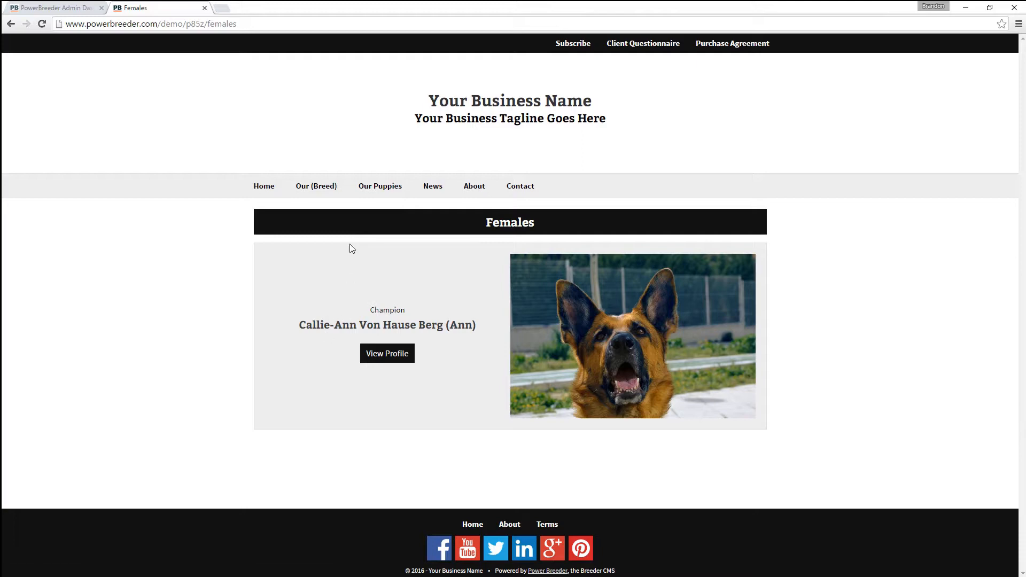
pyautogui.click(369, 190)
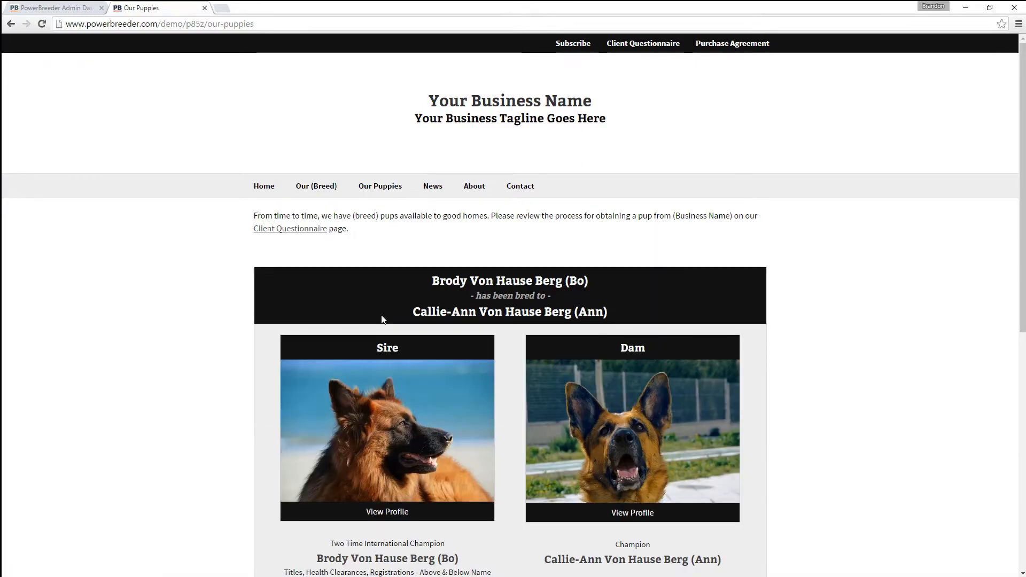
pyautogui.scroll(-6, 380, 313)
pyautogui.scroll(-2, 380, 315)
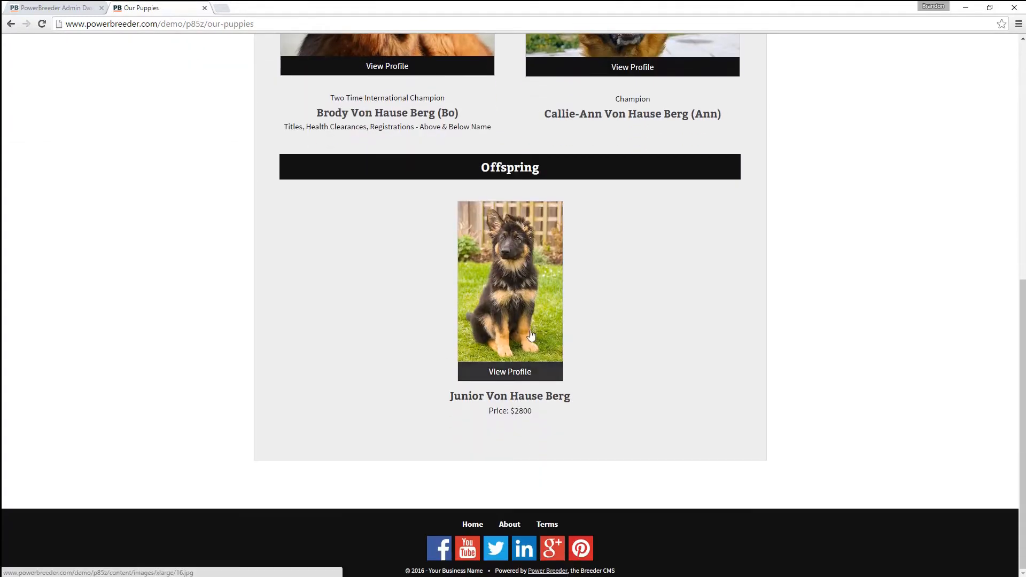
pyautogui.scroll(1, 463, 337)
pyautogui.scroll(6, 461, 334)
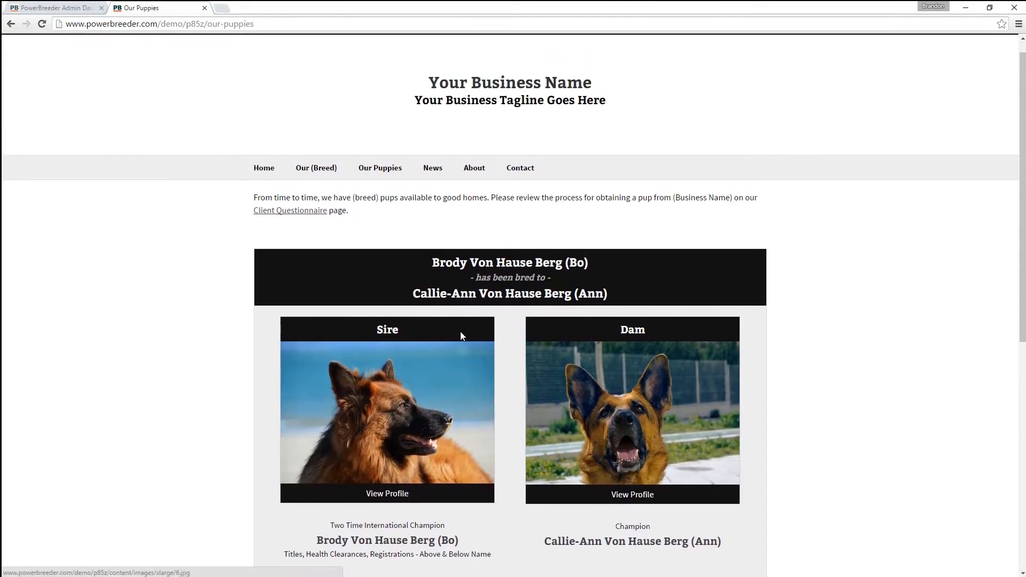
pyautogui.click(75, 9)
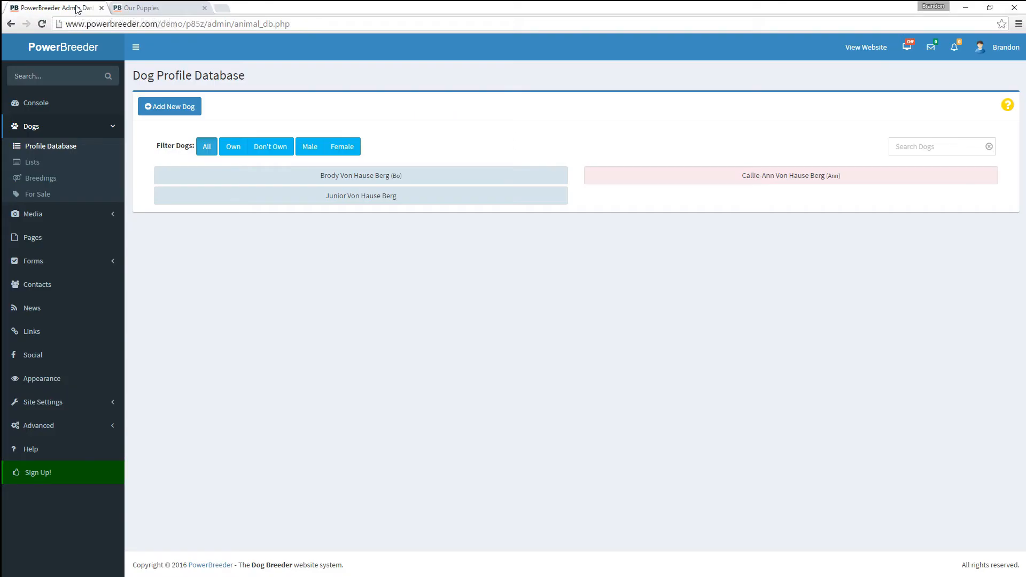
# - Add male dog 'Tin Von House Berg' as Own, save it, and open his profile
pyautogui.click(190, 111)
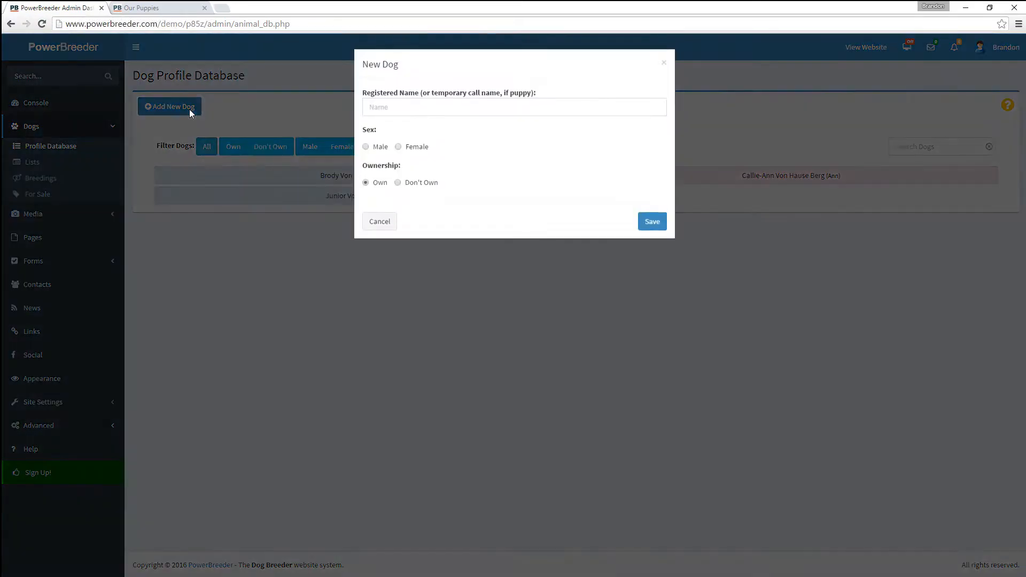
pyautogui.click(398, 108)
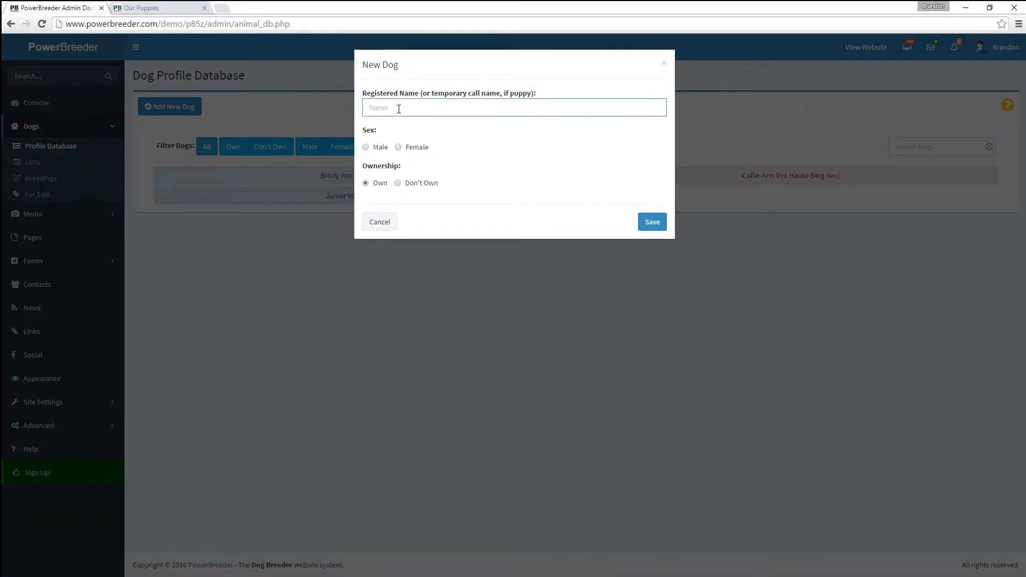
pyautogui.write('Ti')
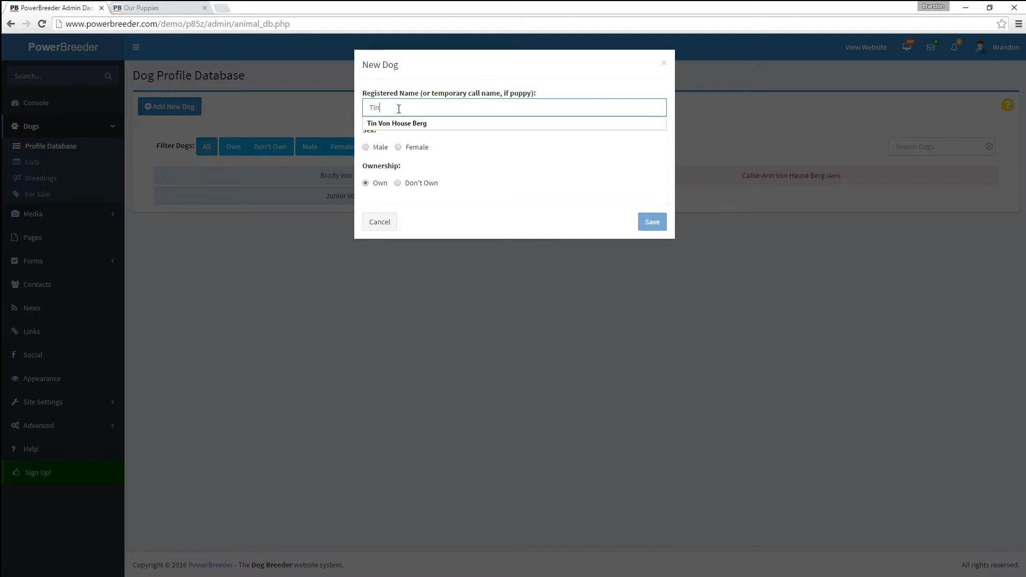
pyautogui.write('n')
pyautogui.press('Down')
pyautogui.press('Return')
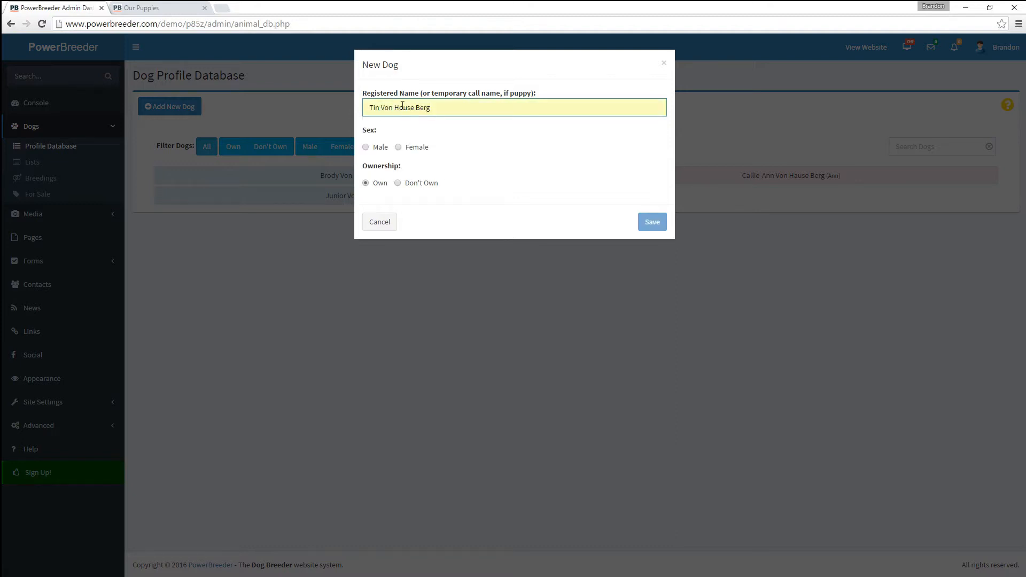
pyautogui.click(375, 147)
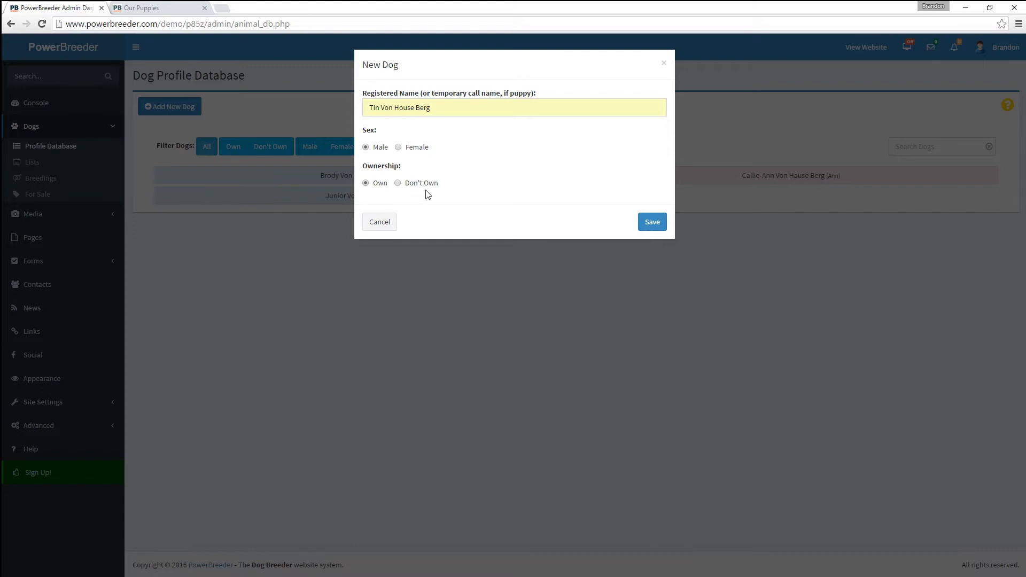
pyautogui.click(648, 230)
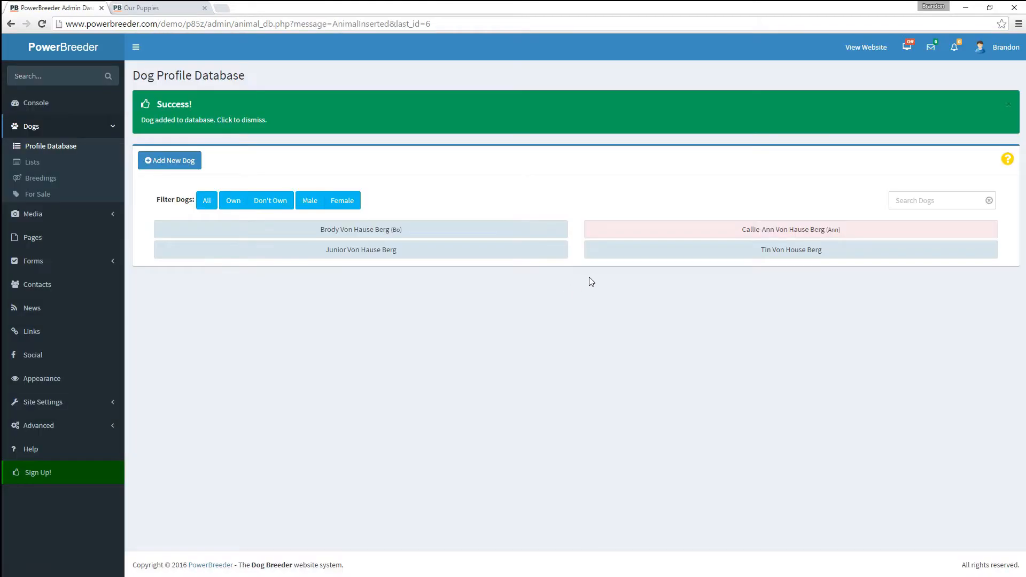
pyautogui.click(646, 254)
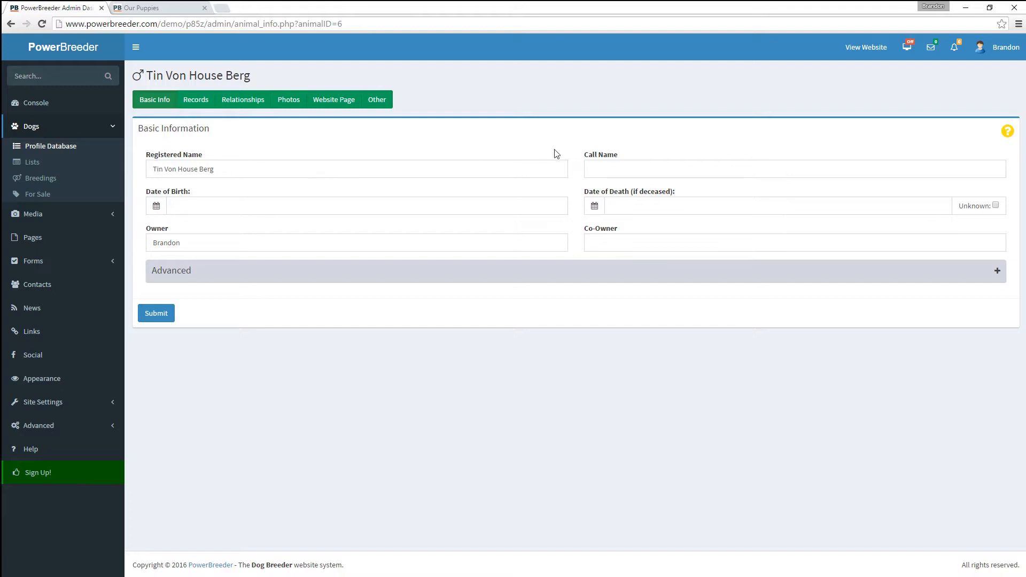
pyautogui.click(594, 168)
pyautogui.write('B')
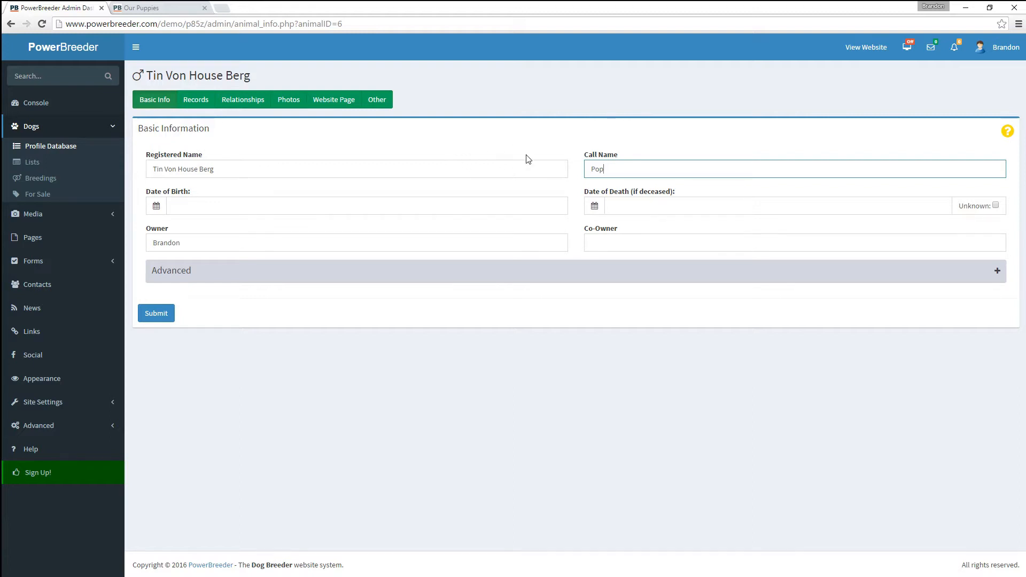
pyautogui.click(165, 316)
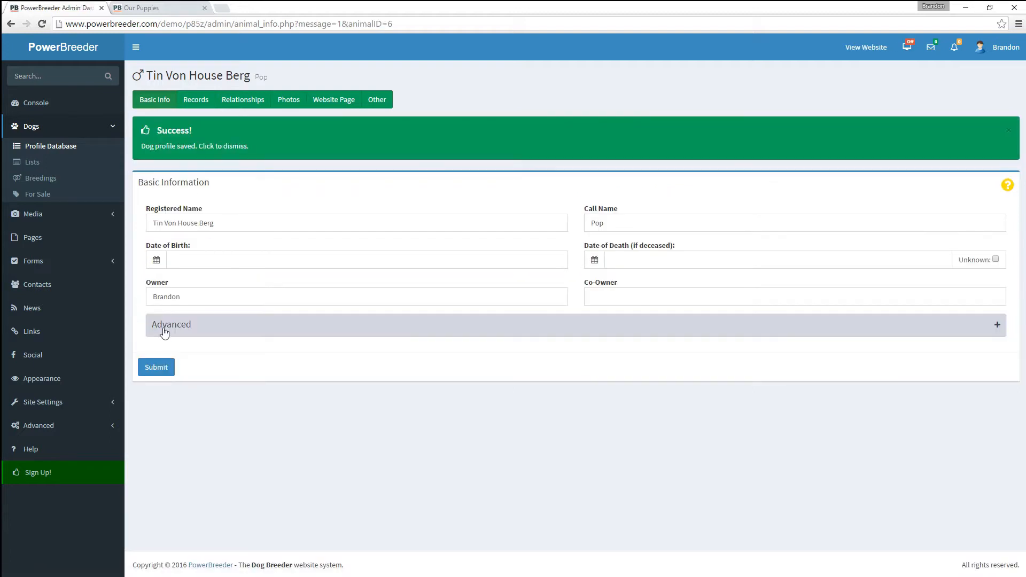
# - Expand and collapse the Advanced settings, then go to Tin's Records
pyautogui.click(216, 332)
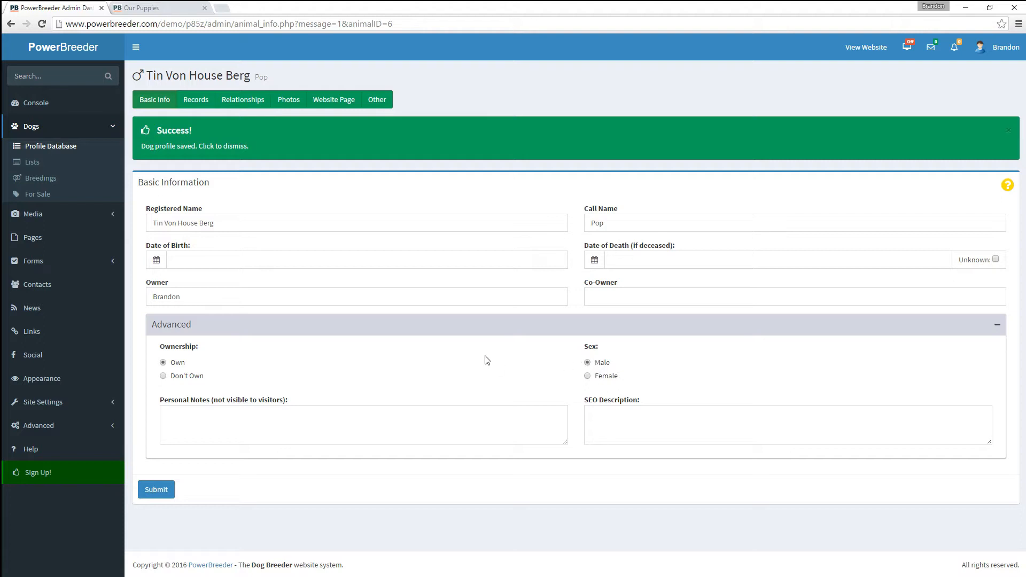
pyautogui.click(190, 329)
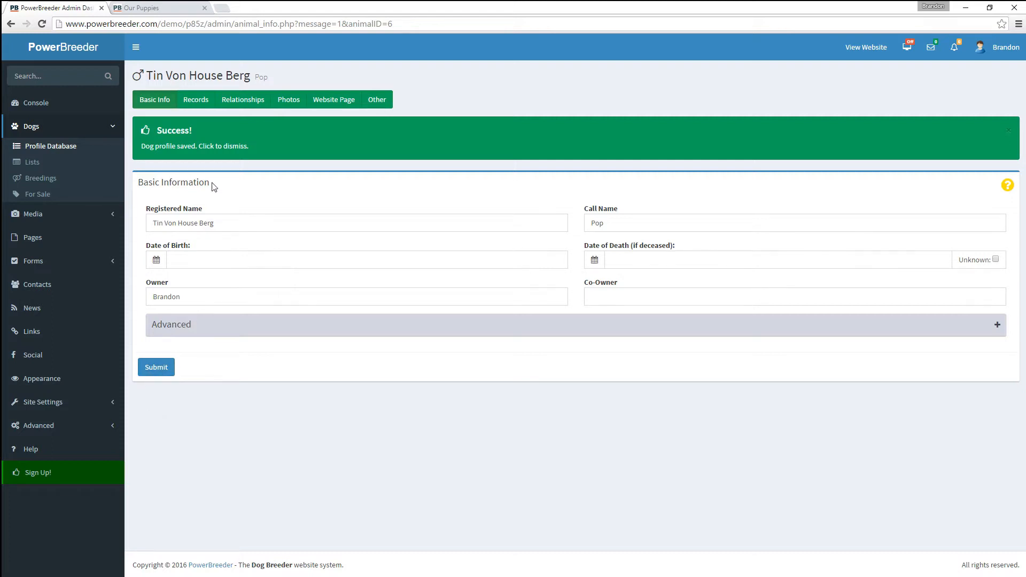
pyautogui.click(193, 101)
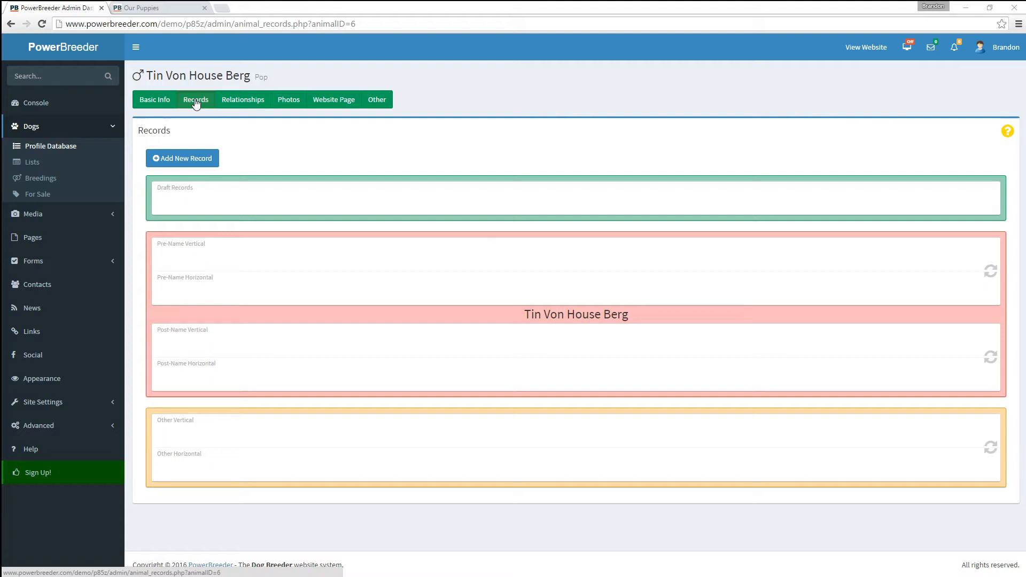
# - Add and save an 'International Champion' draft record
pyautogui.click(193, 159)
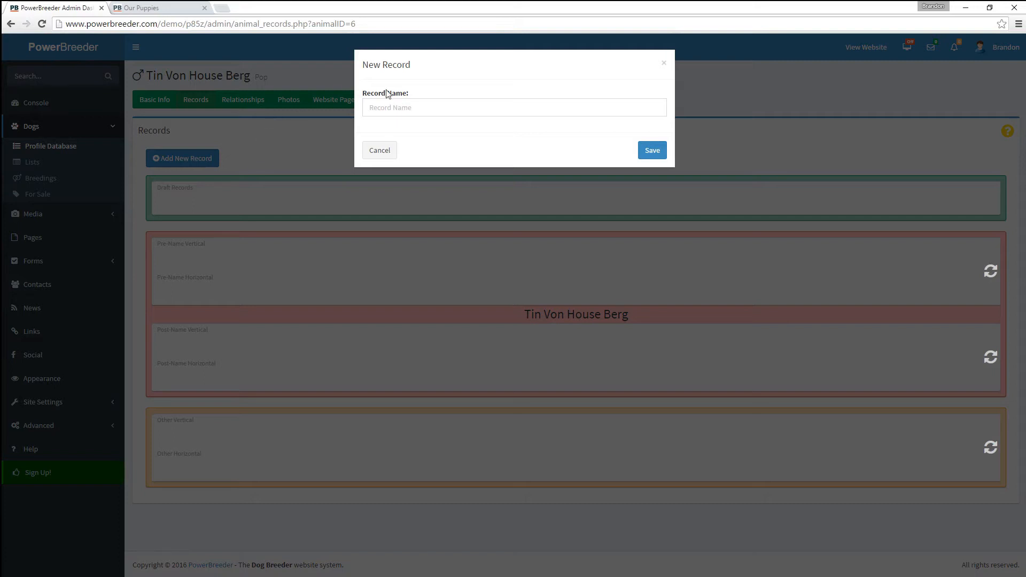
pyautogui.click(404, 110)
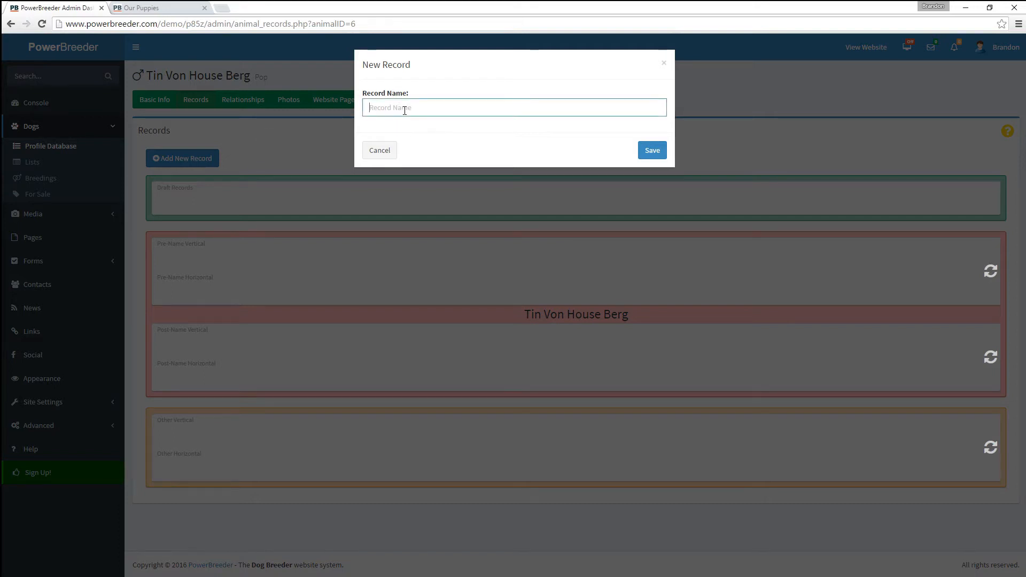
pyautogui.write('I')
pyautogui.press('Down')
pyautogui.press('Return')
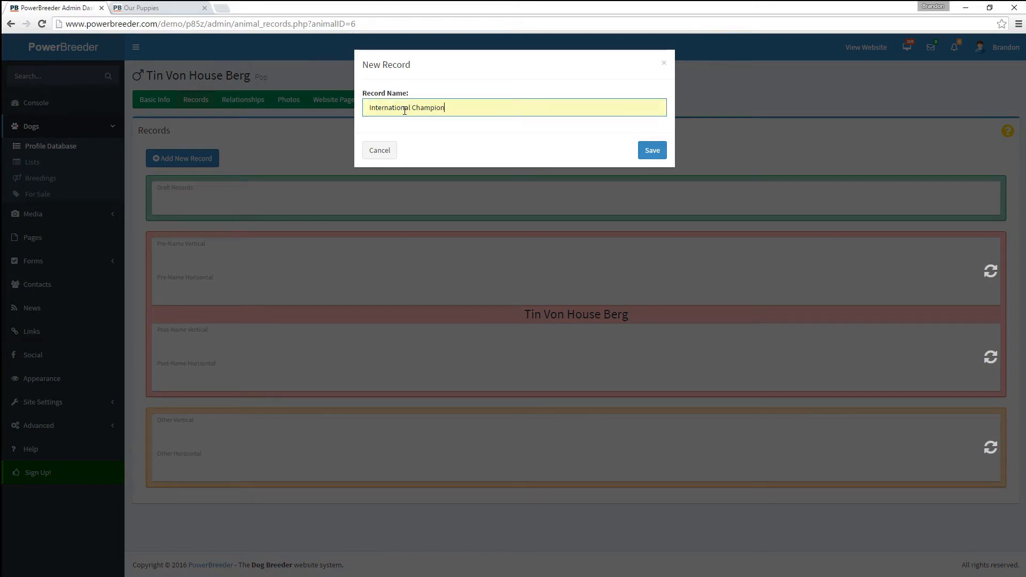
pyautogui.click(649, 153)
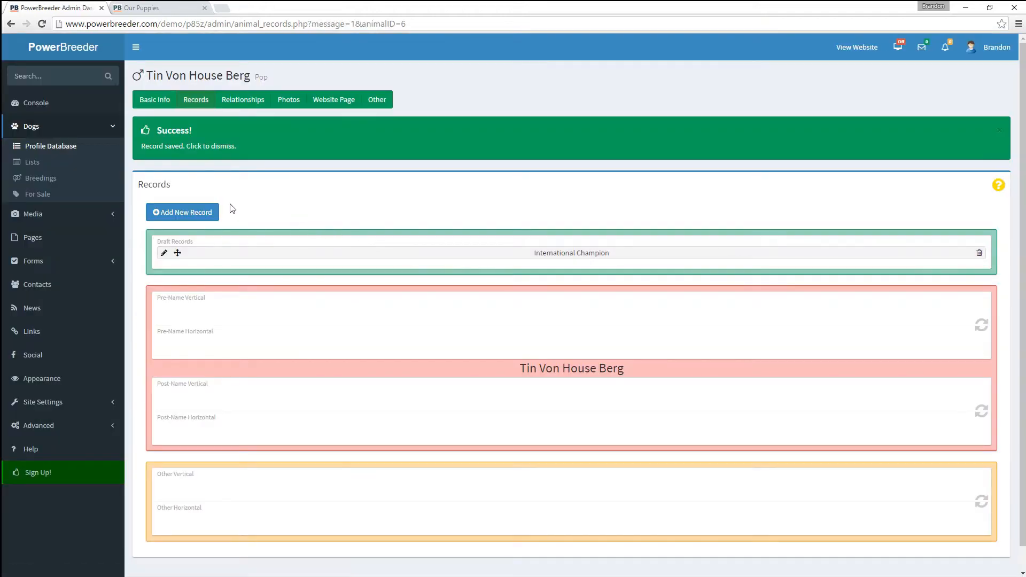
# - Add and save an 'Export Pedigree' draft record
pyautogui.click(212, 214)
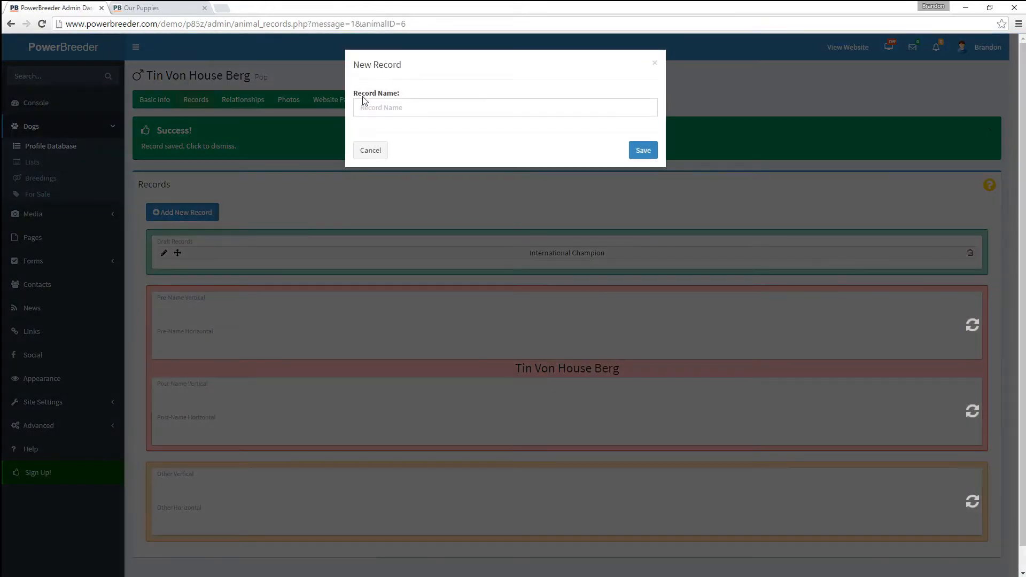
pyautogui.write('Export Pedigree')
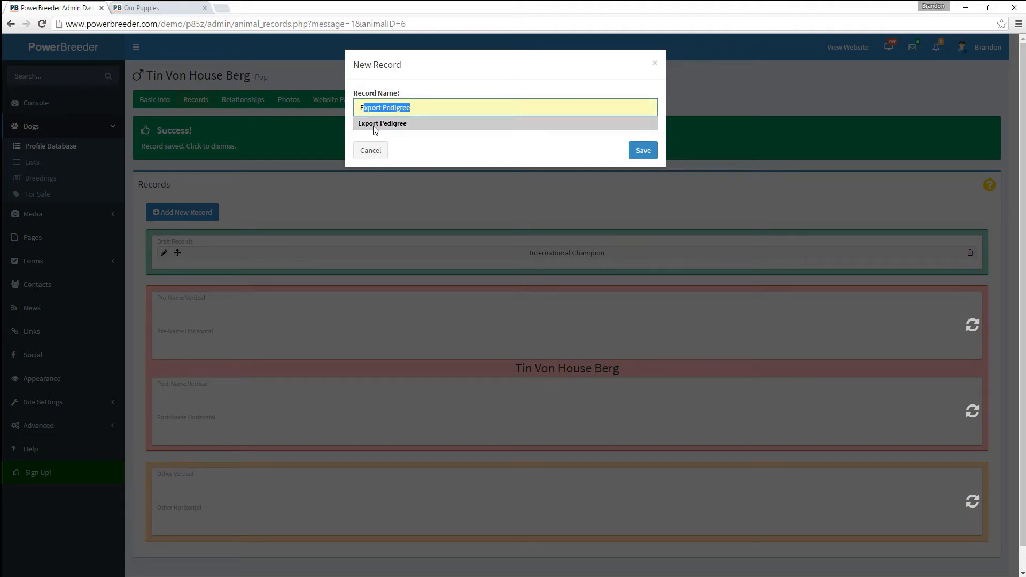
pyautogui.click(376, 126)
pyautogui.click(641, 151)
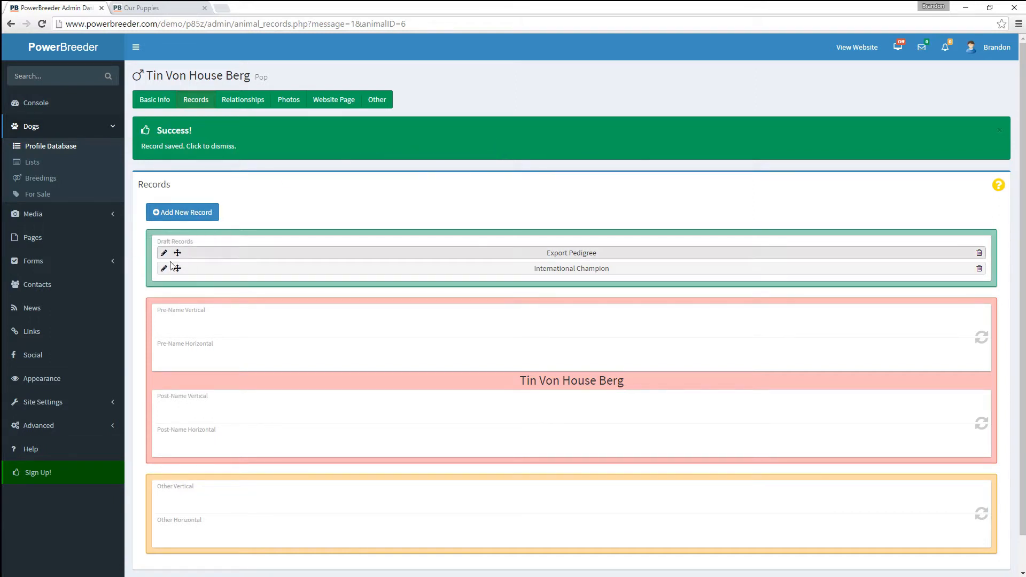
# - Drag both drafts out: International Champion to Pre-Name Vertical, Export Pedigree to Other Vertical
pyautogui.scroll(-1, 222, 257)
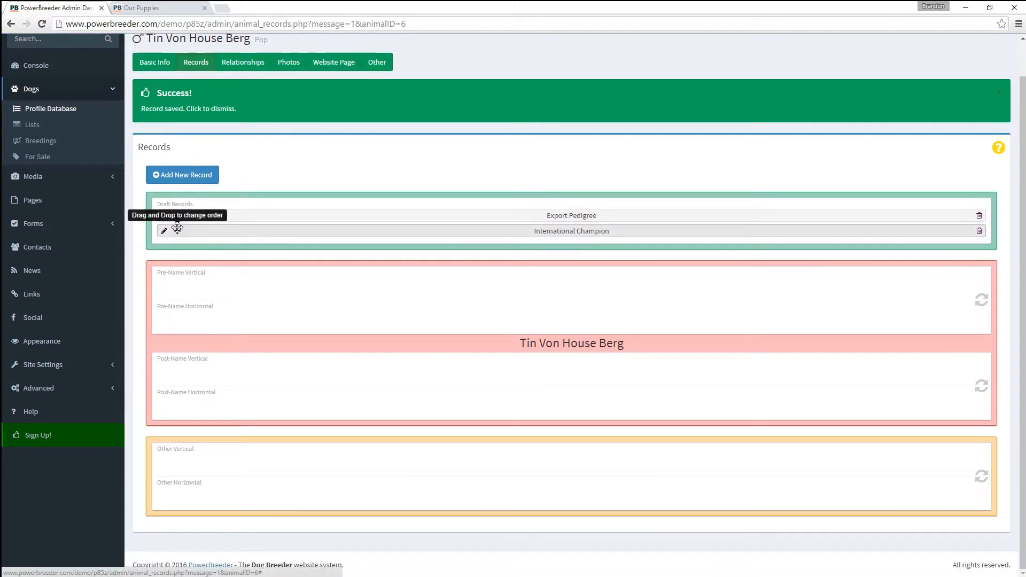
pyautogui.moveTo(177, 231); pyautogui.dragTo(182, 291)
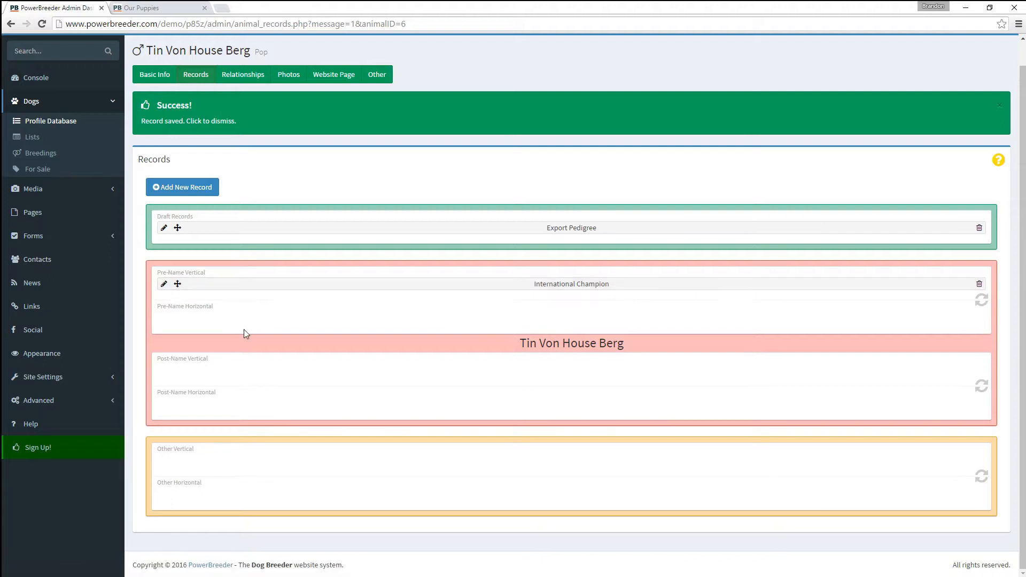
pyautogui.moveTo(177, 228); pyautogui.dragTo(217, 454)
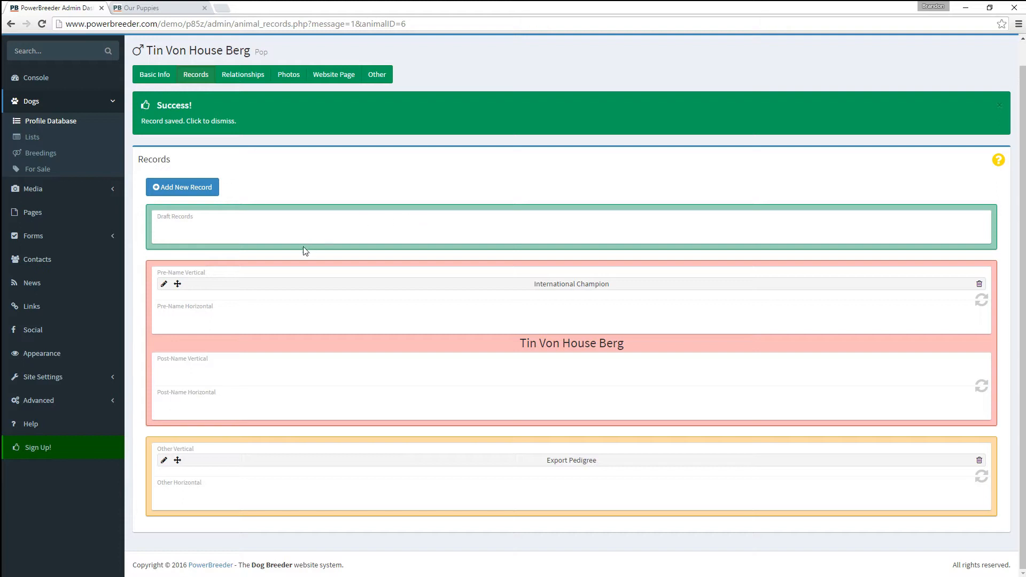
# - Edit International Champion, trying the Photo, Page and URL link options before choosing Nothing
pyautogui.click(163, 283)
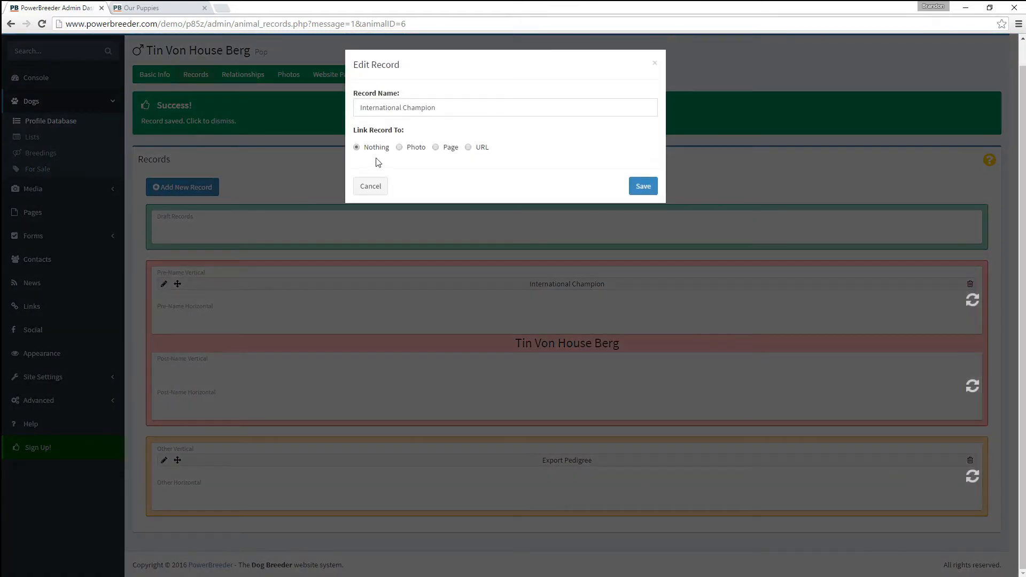
pyautogui.click(410, 151)
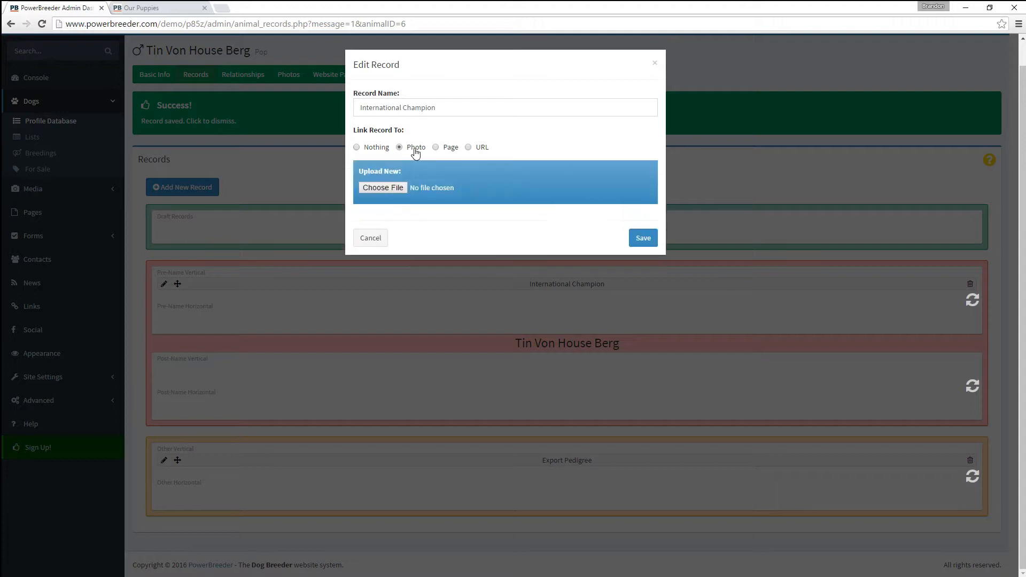
pyautogui.click(447, 152)
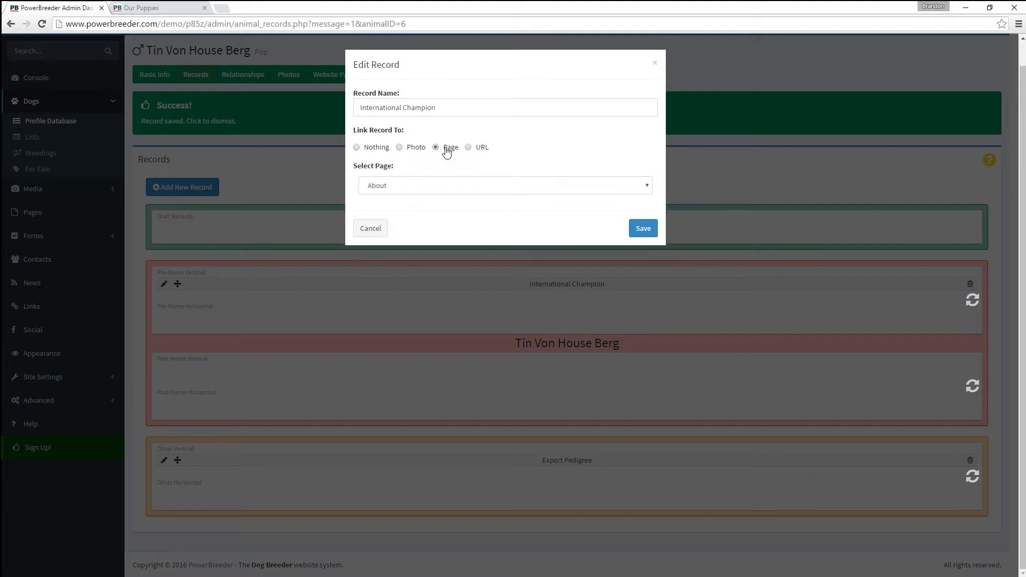
pyautogui.click(478, 151)
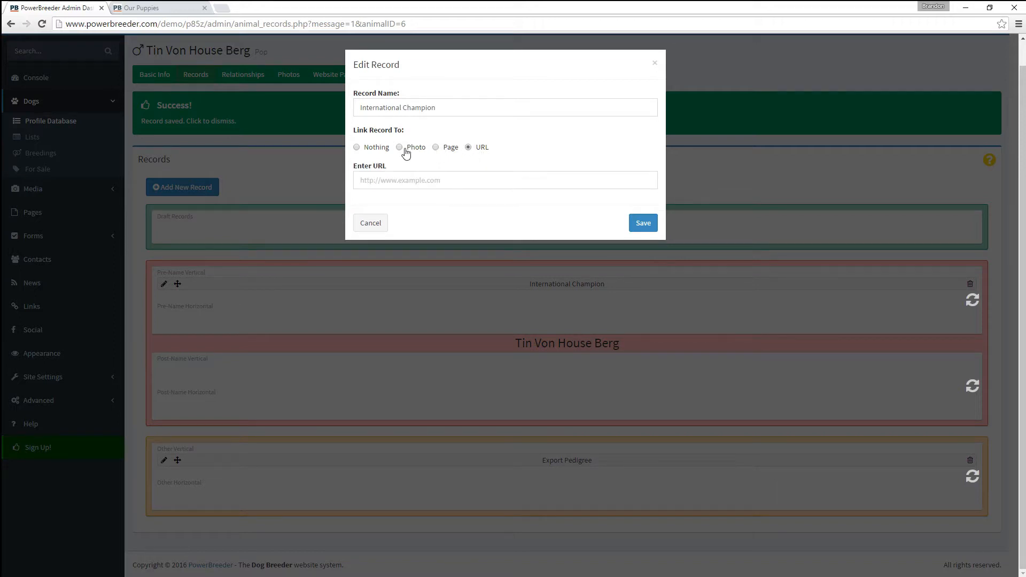
pyautogui.click(368, 149)
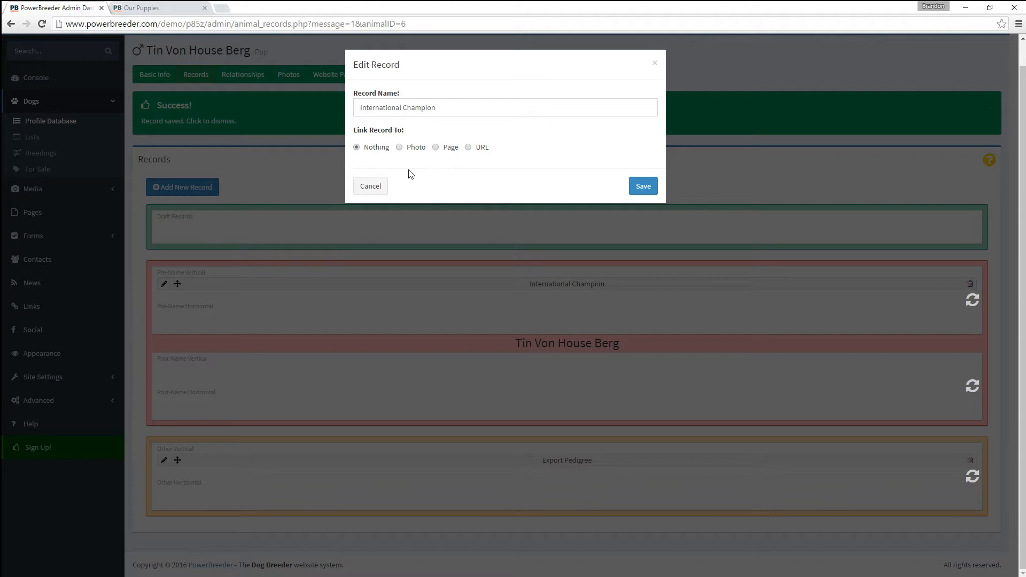
# - Close the record editor unchanged and open Tin's relationships and pedigree page
pyautogui.click(371, 186)
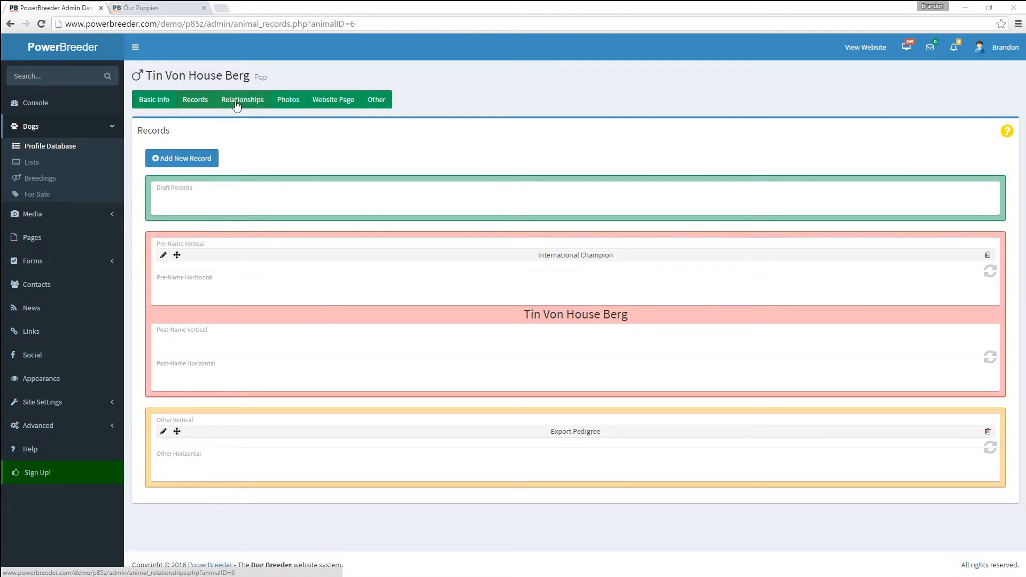
pyautogui.click(237, 101)
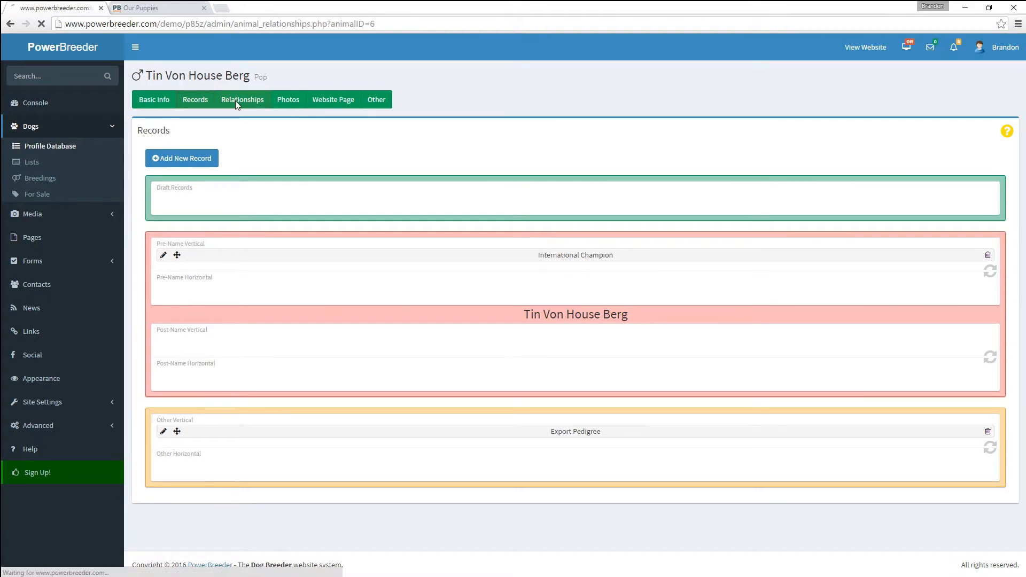
pyautogui.scroll(-4, 255, 250)
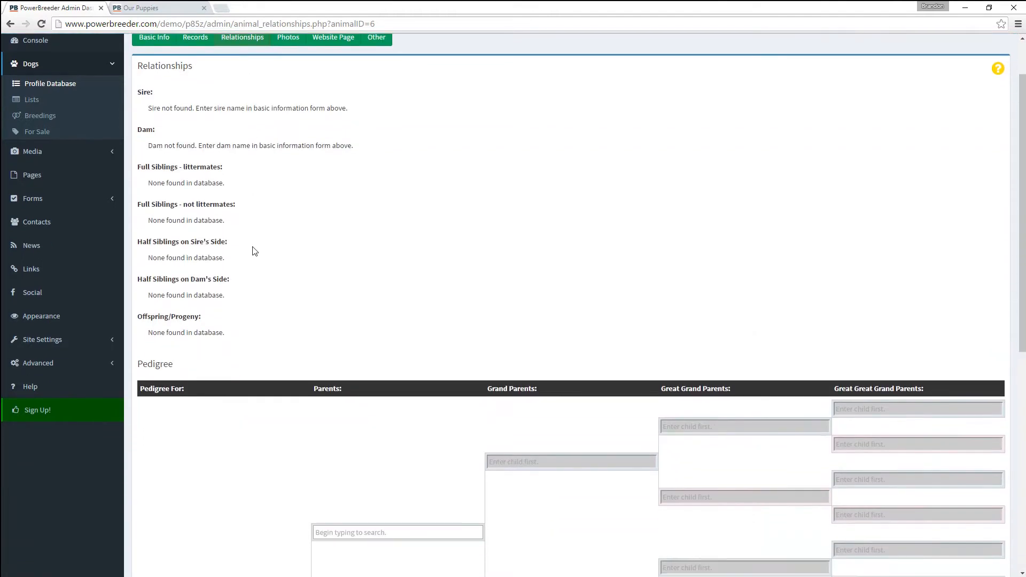
pyautogui.scroll(4, 254, 253)
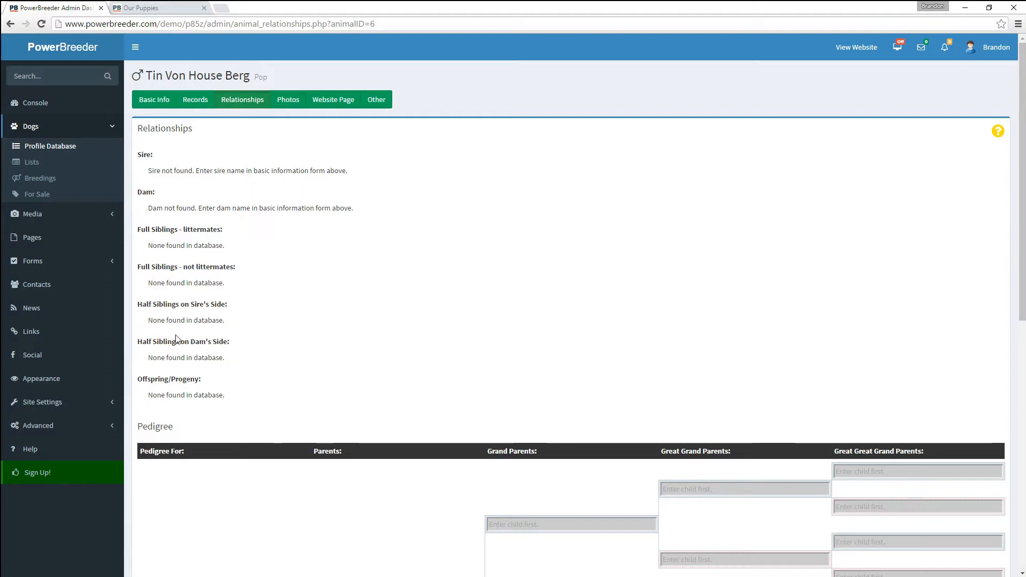
pyautogui.scroll(-6, 177, 348)
pyautogui.scroll(-1, 250, 274)
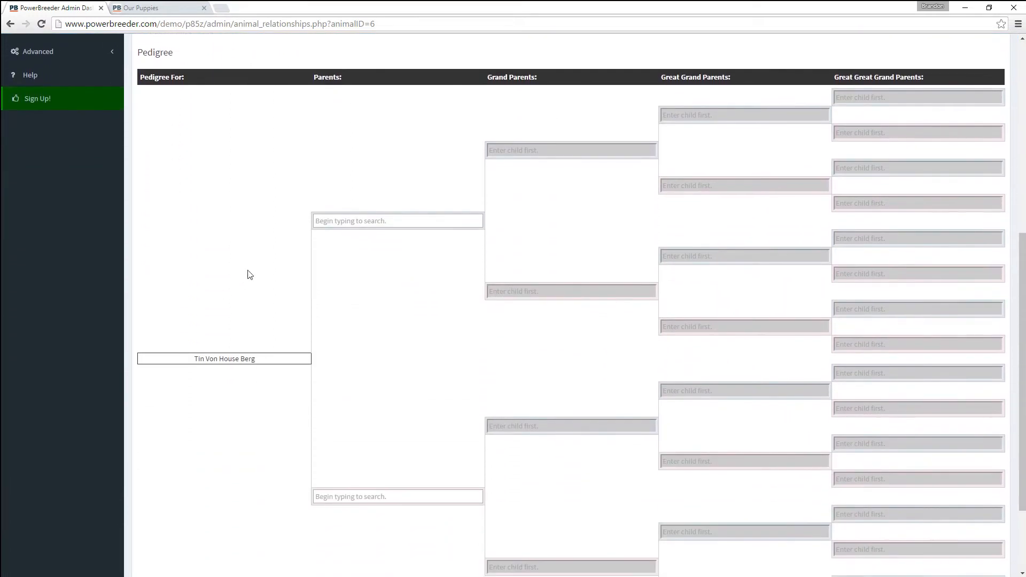
# - Set Tin's parents to Brody Von Hause Berg and Callie-Ann Von Hause Berg
pyautogui.click(325, 220)
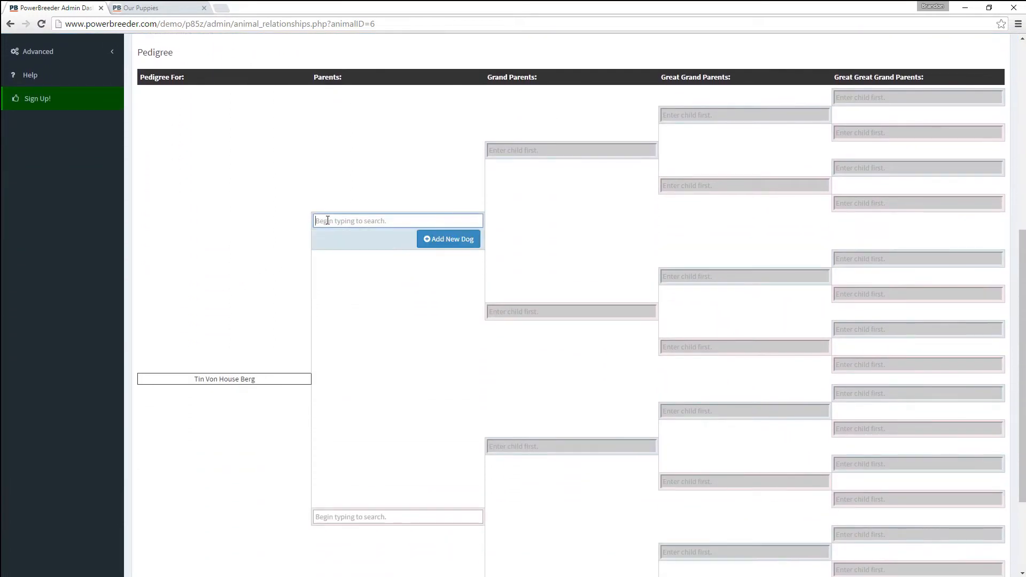
pyautogui.write('bro')
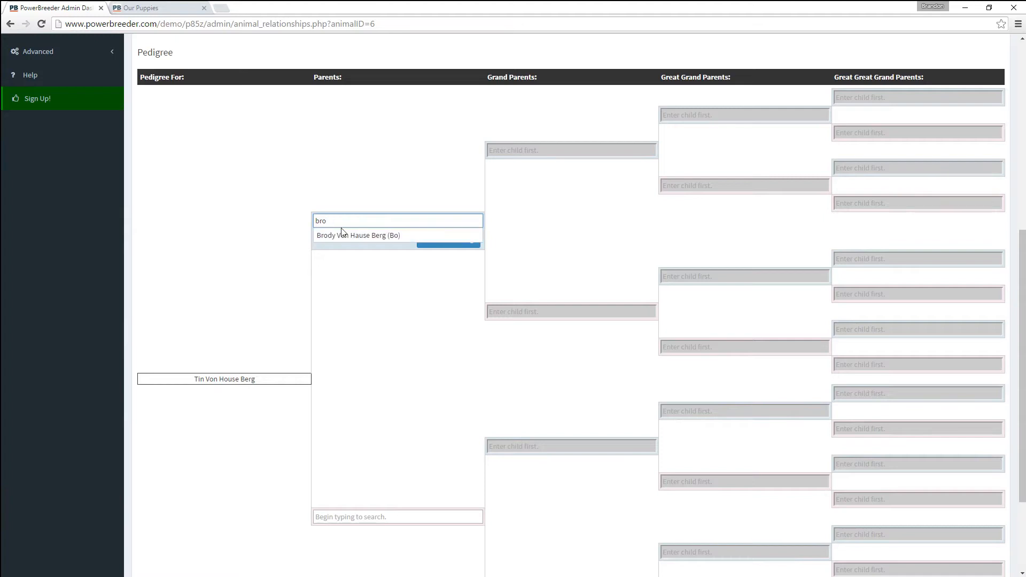
pyautogui.click(343, 235)
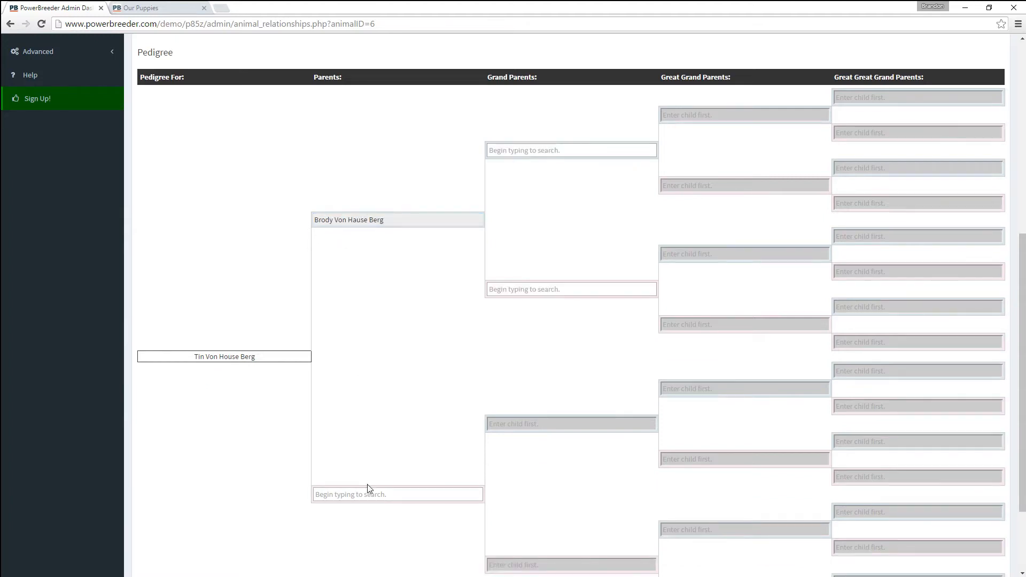
pyautogui.click(367, 489)
pyautogui.write('c')
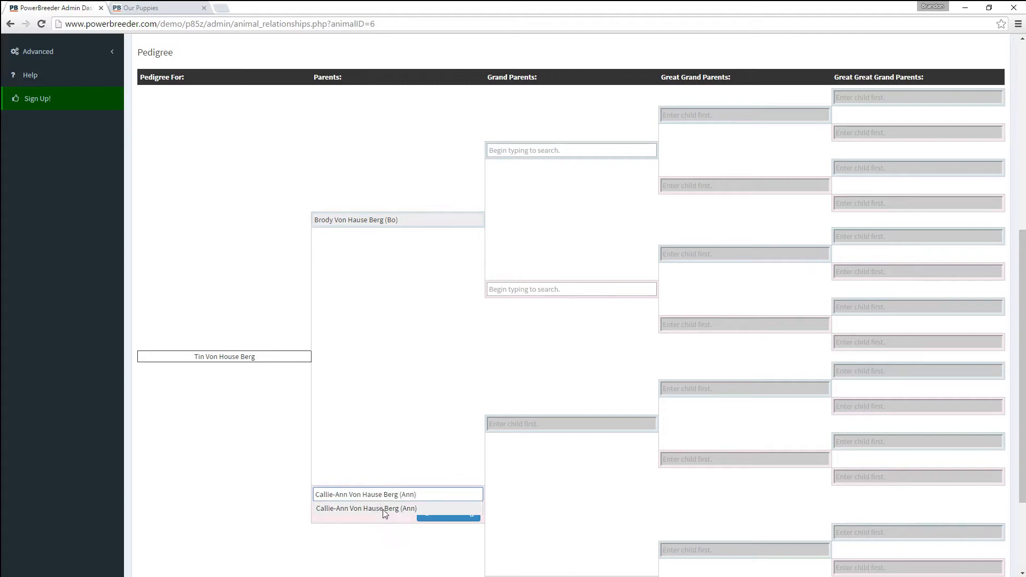
pyautogui.click(381, 509)
pyautogui.scroll(-3, 360, 389)
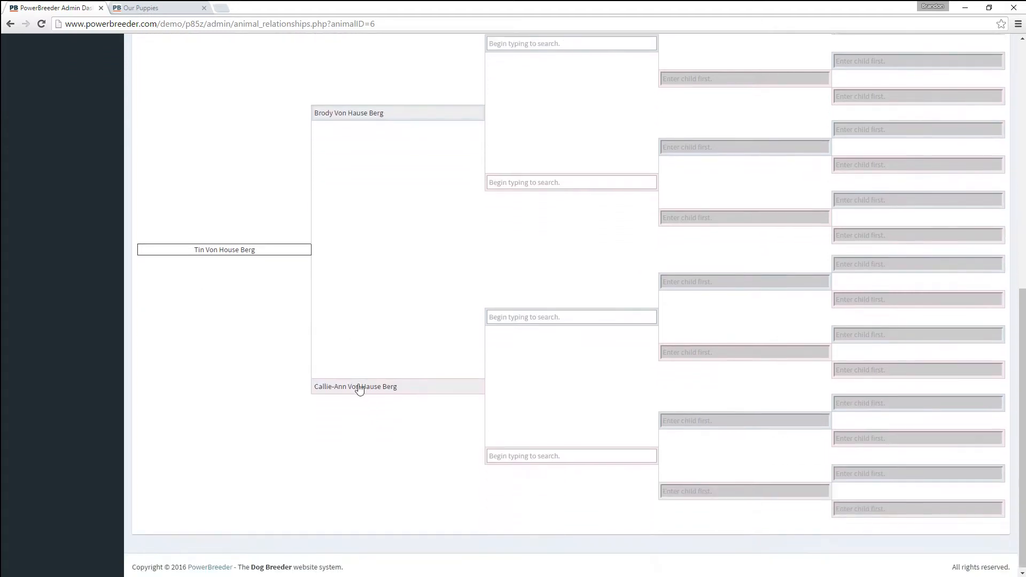
pyautogui.scroll(3, 368, 451)
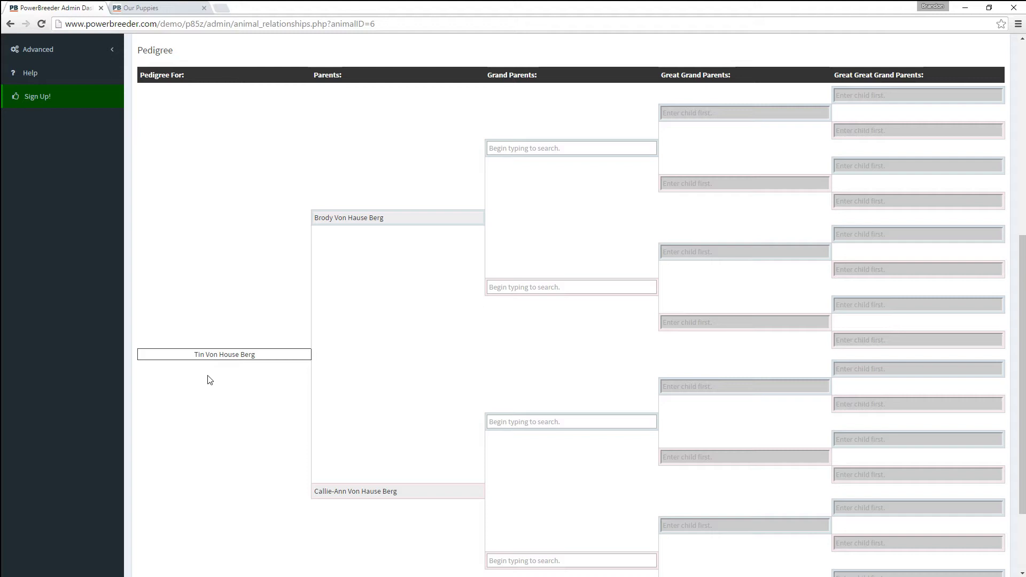
# - Reload Tin's relationships to show Brody as sire, Callie-Ann as dam and Junior as sibling, then view his photo gallery
pyautogui.scroll(1, 324, 455)
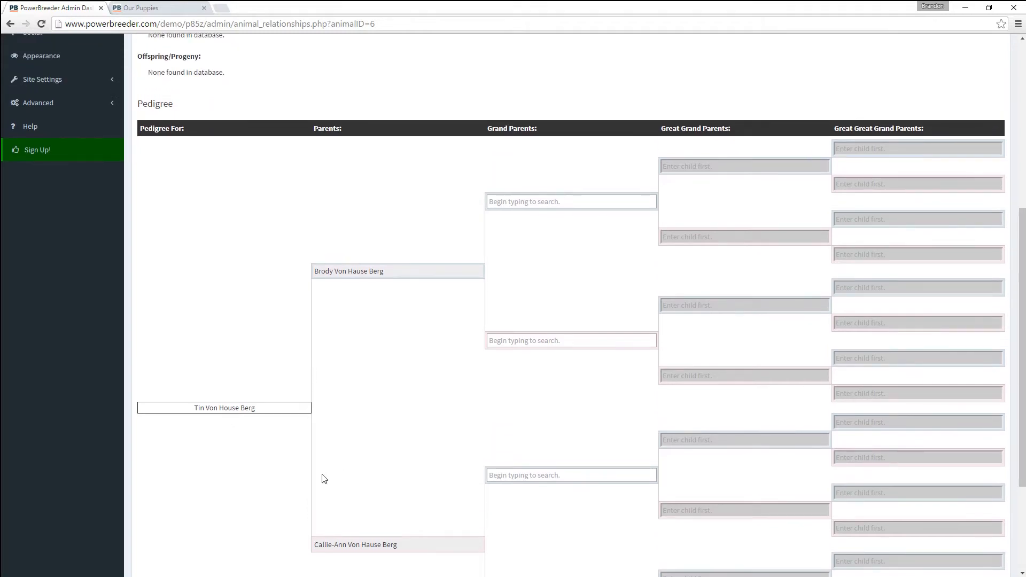
pyautogui.scroll(6, 324, 479)
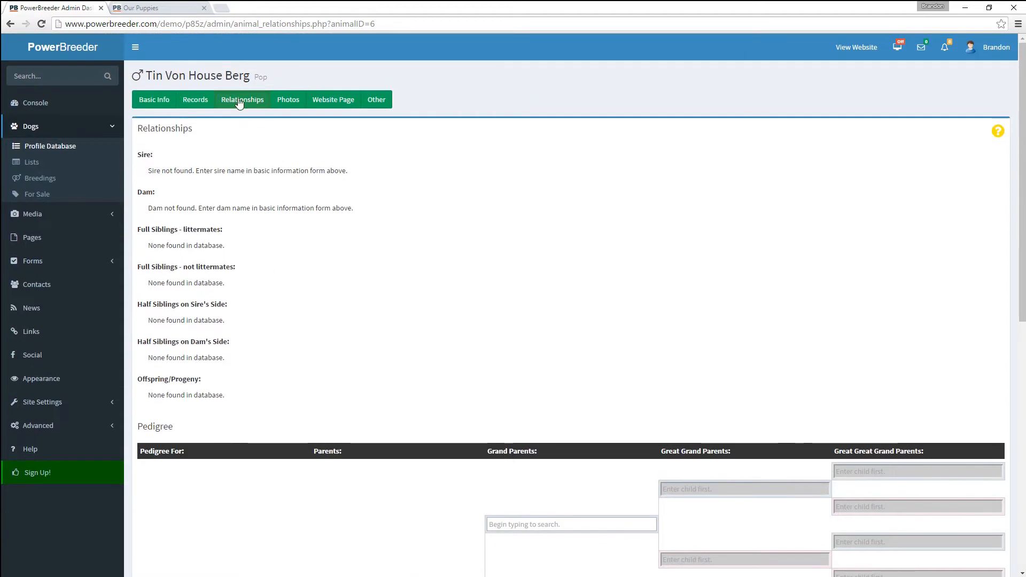
pyautogui.click(240, 103)
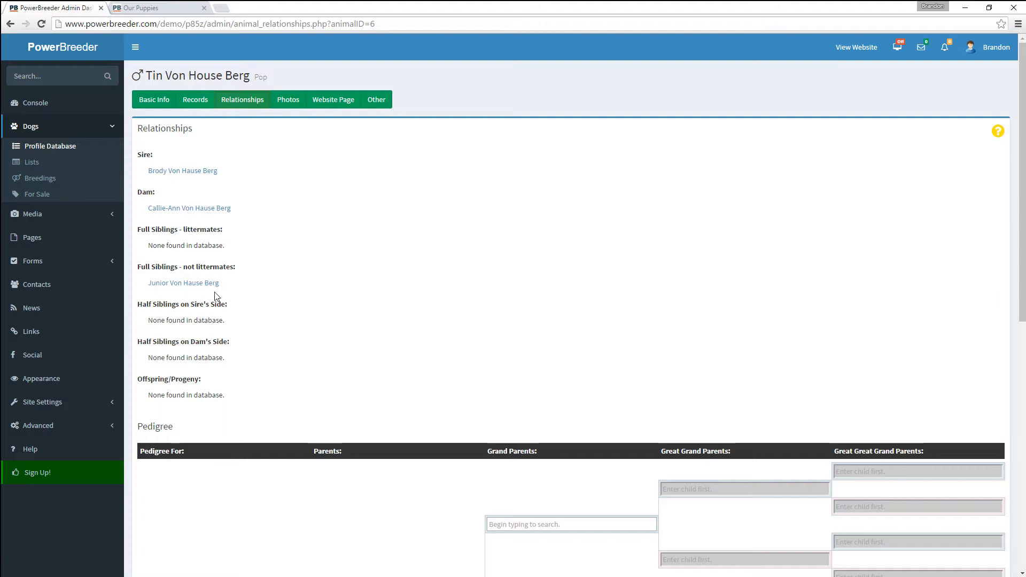
pyautogui.click(288, 102)
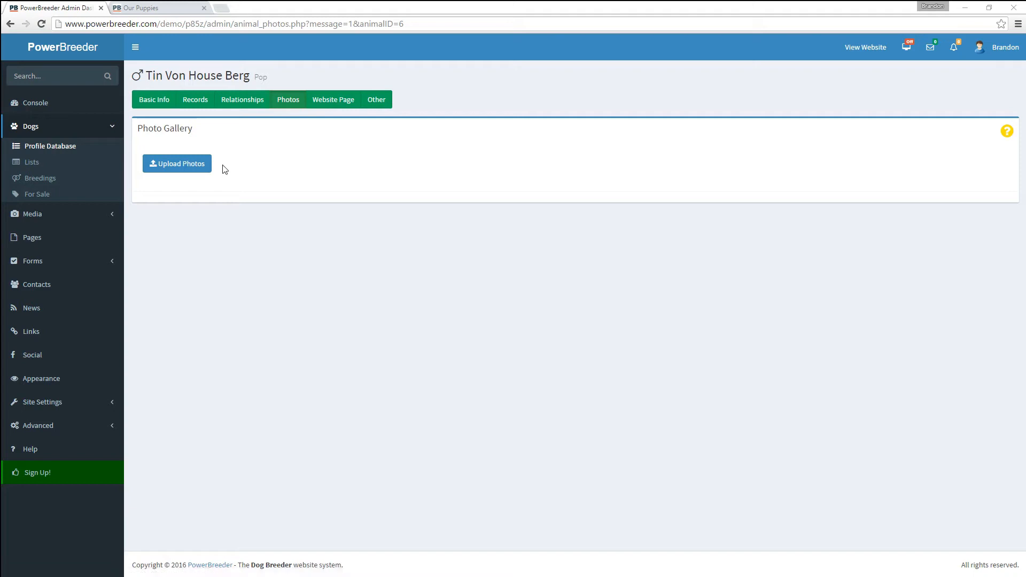
# - Upload all eight Demo Dog images, dog photos and two certificates, into Tin's gallery
pyautogui.click(180, 164)
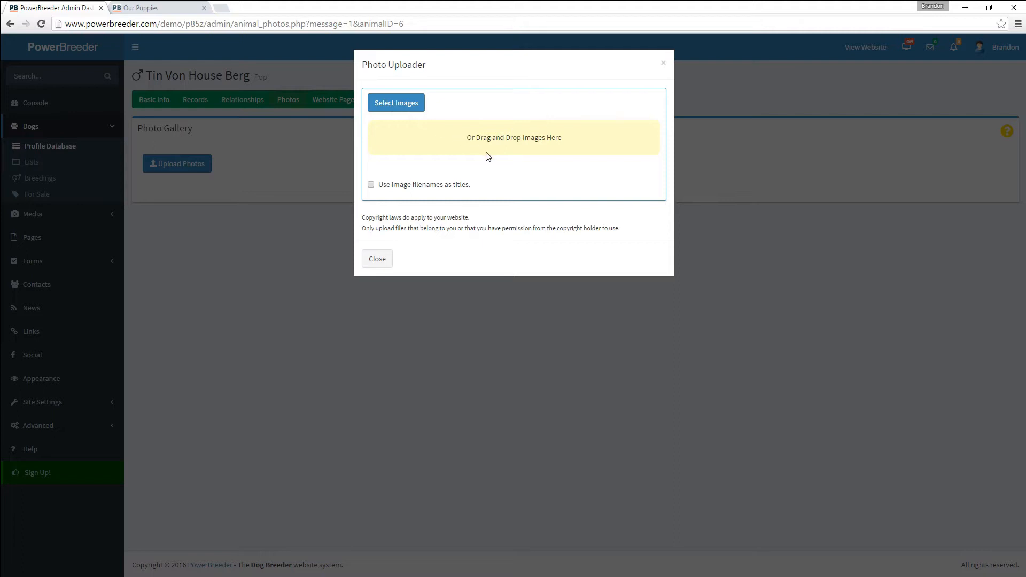
pyautogui.click(396, 102)
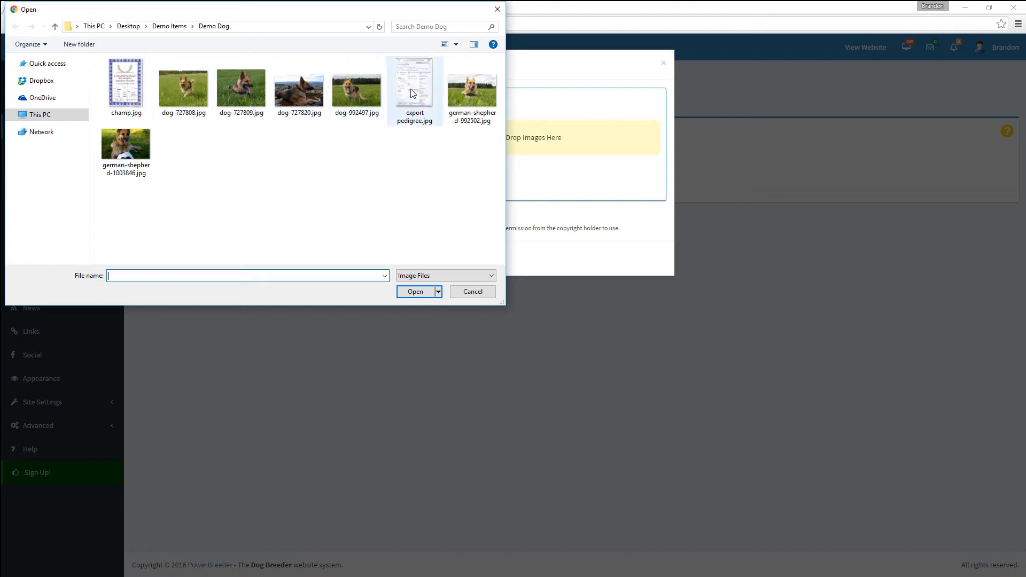
pyautogui.moveTo(482, 189); pyautogui.dragTo(115, 73)
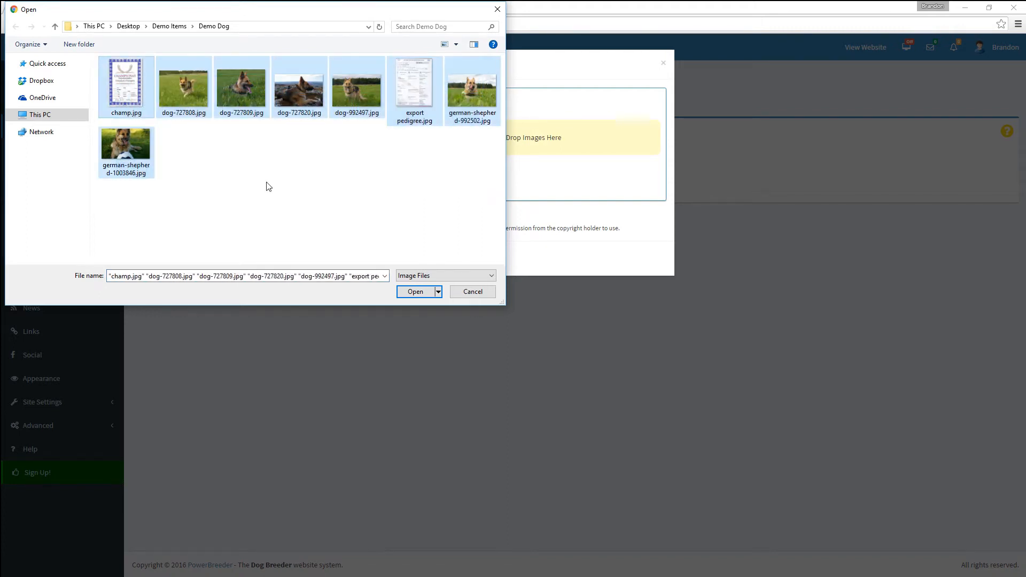
pyautogui.click(399, 292)
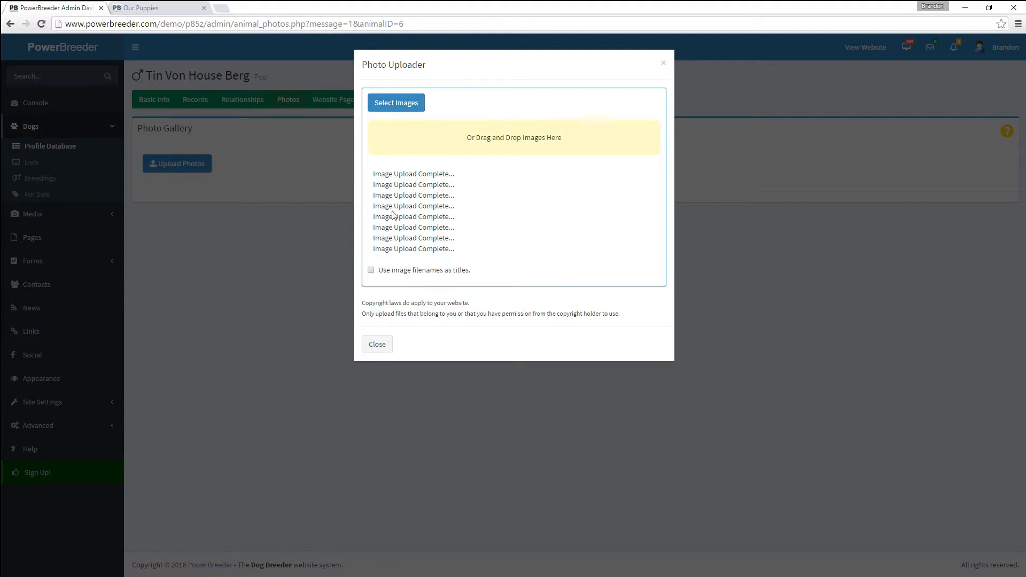
pyautogui.click(379, 345)
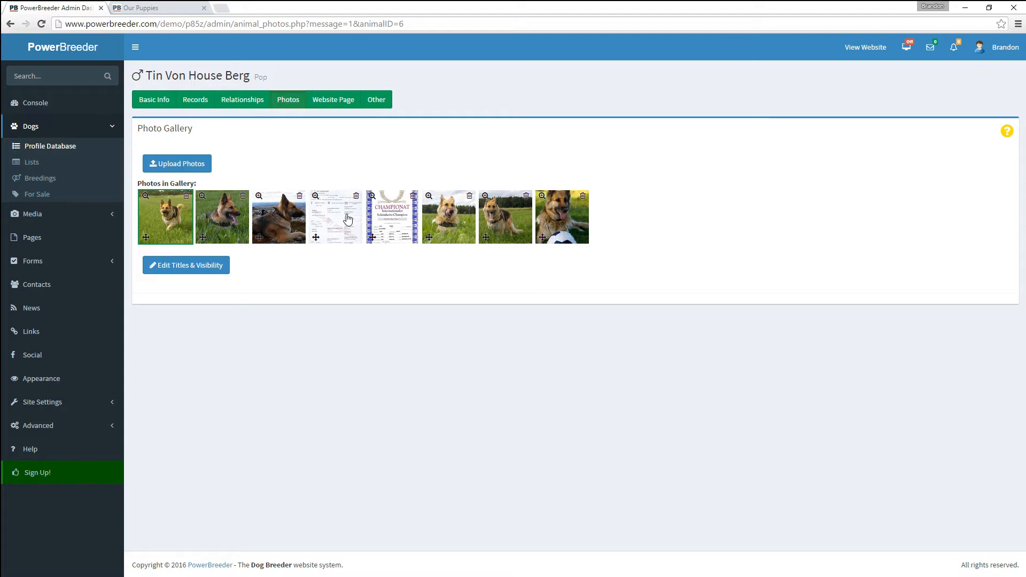
# - Turn gallery visibility off for the pedigree printout and championship certificate photos and save
pyautogui.click(182, 267)
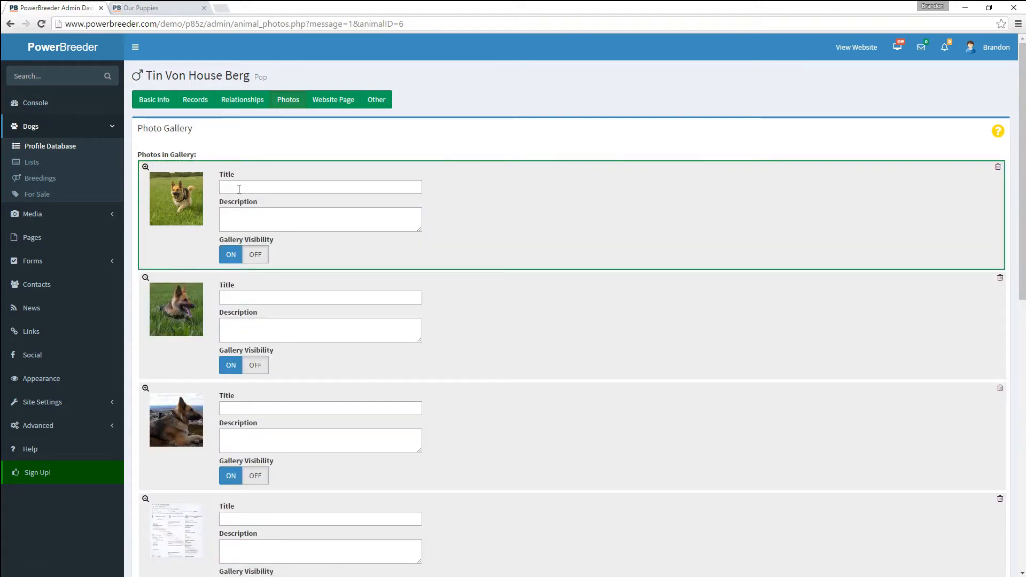
pyautogui.scroll(-1, 203, 214)
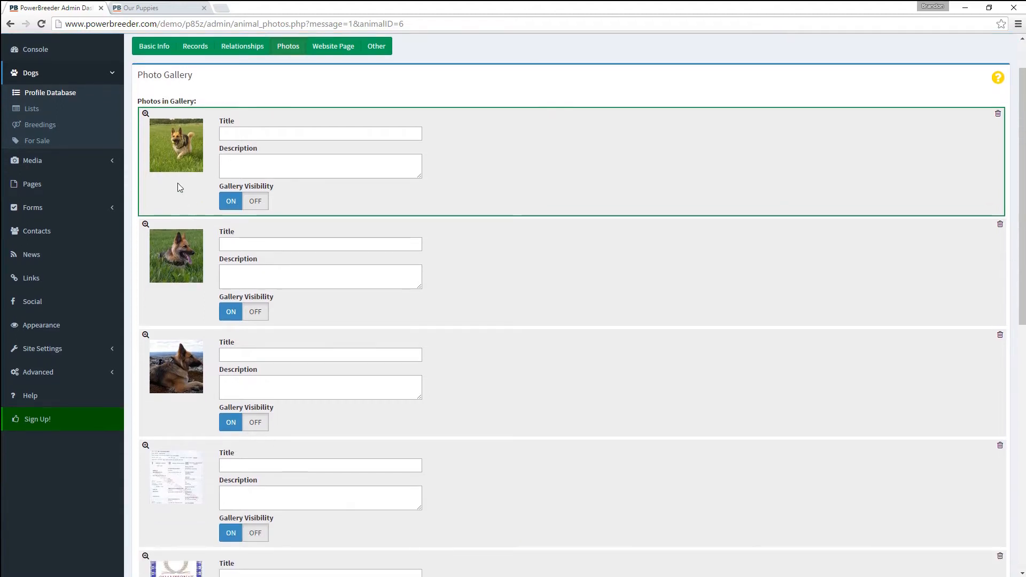
pyautogui.scroll(-3, 172, 187)
pyautogui.scroll(-5, 172, 187)
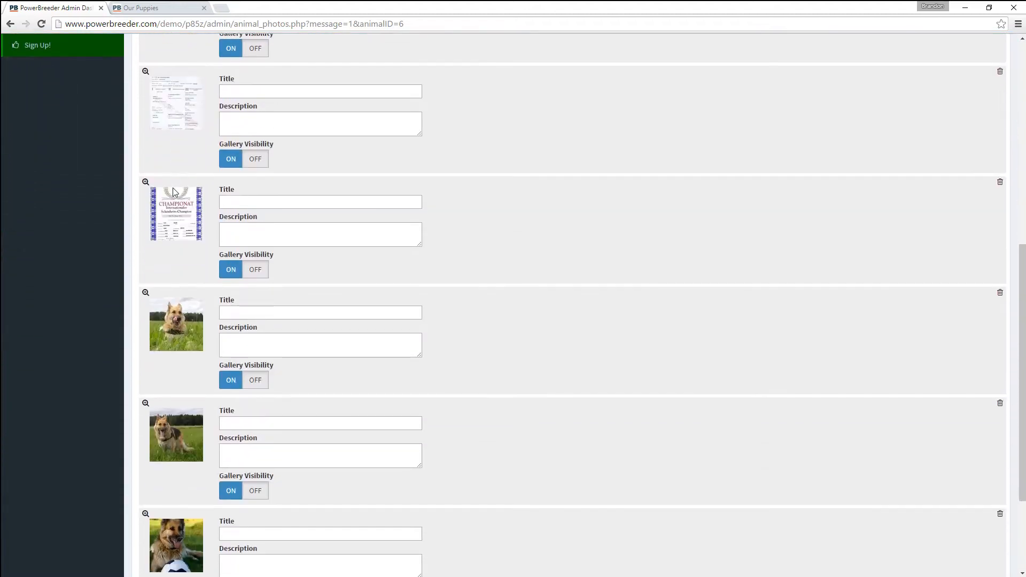
pyautogui.click(256, 105)
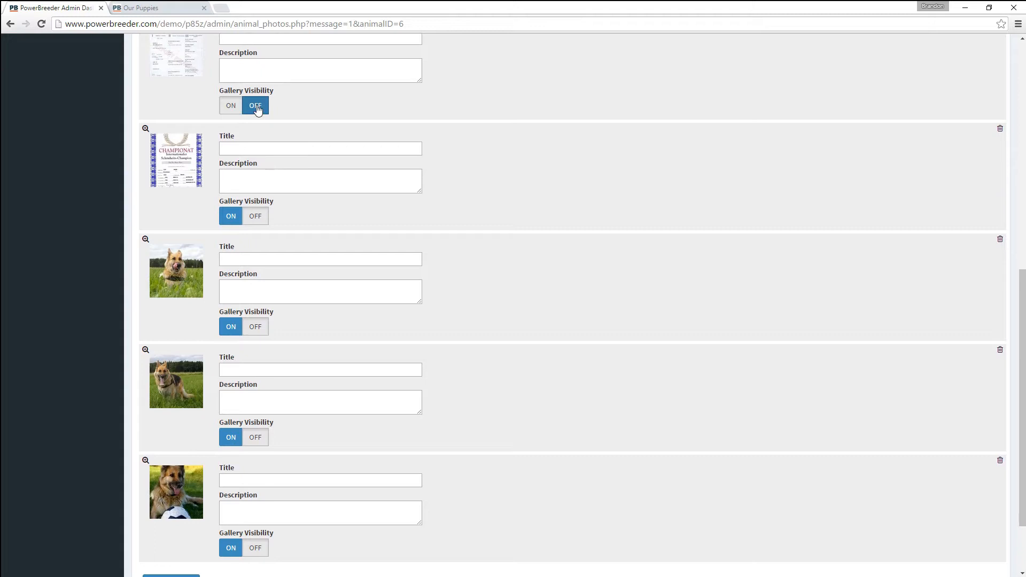
pyautogui.click(256, 221)
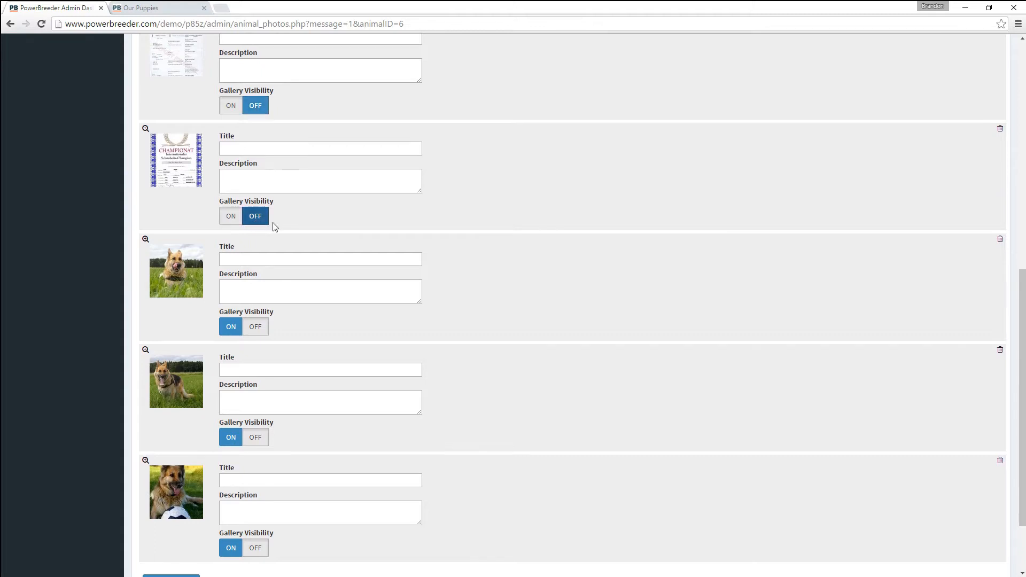
pyautogui.scroll(1, 275, 223)
pyautogui.scroll(-3, 189, 207)
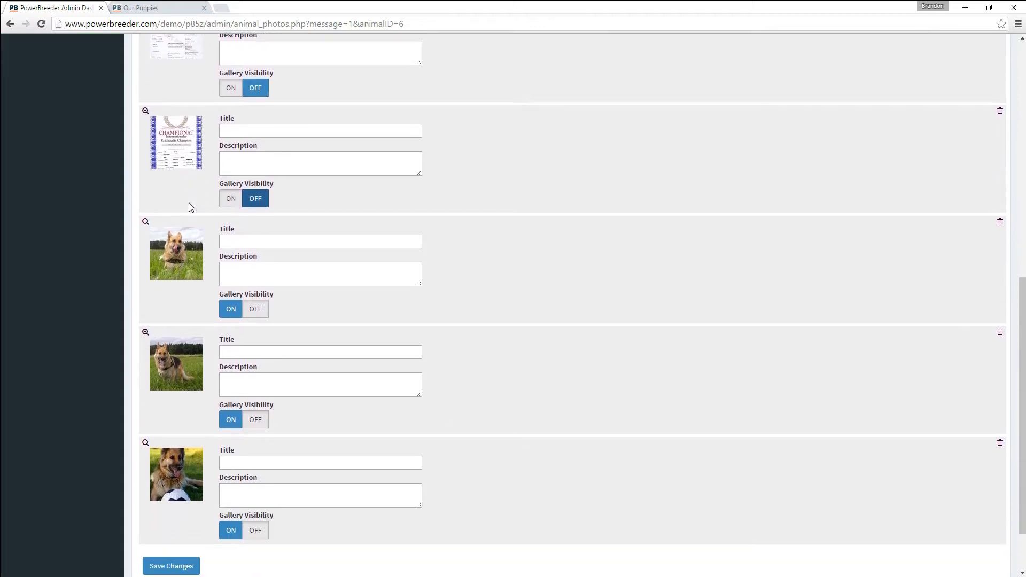
pyautogui.click(183, 493)
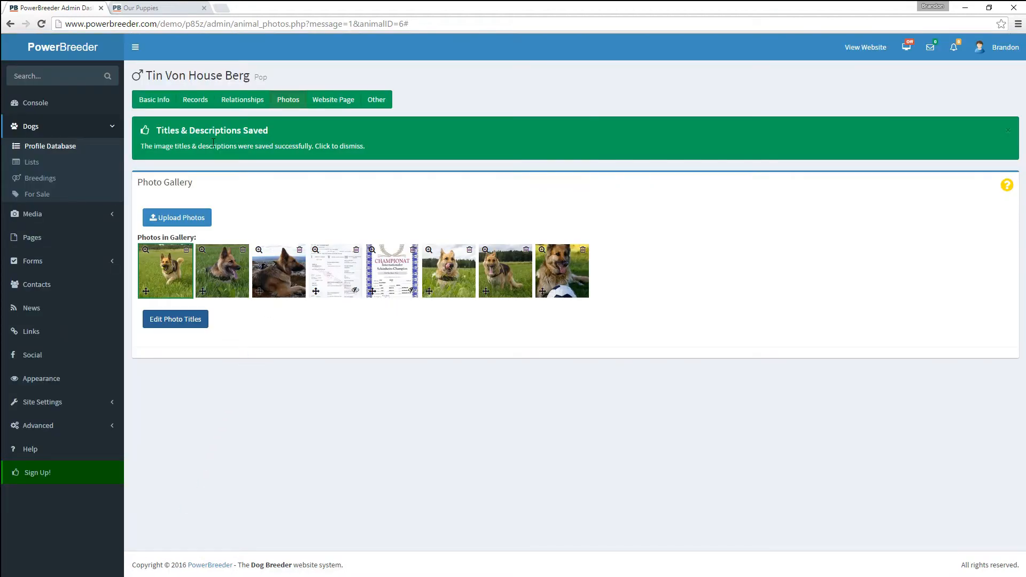
pyautogui.click(192, 101)
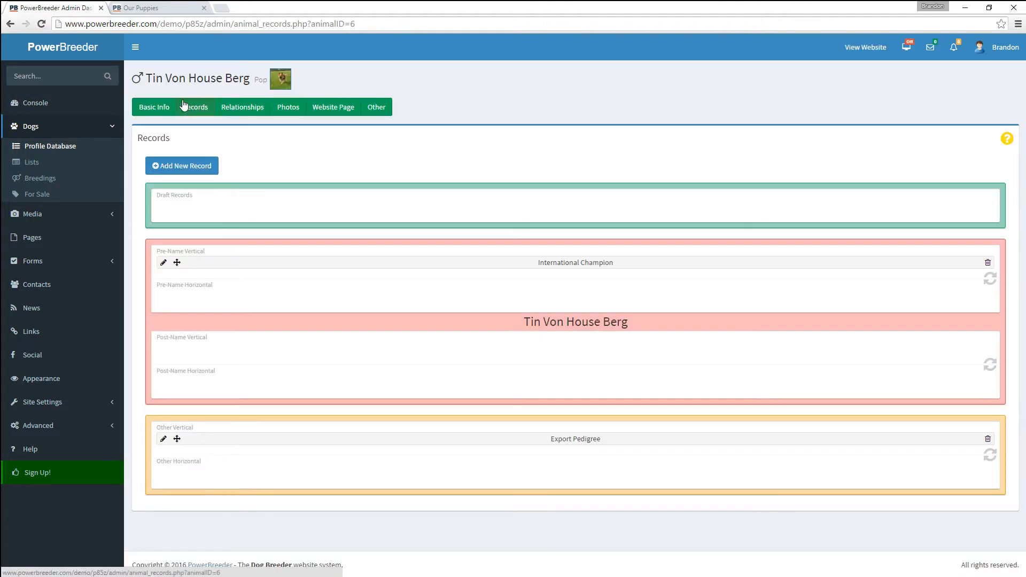
# - Link the International Champion record to the championship certificate photo
pyautogui.click(163, 263)
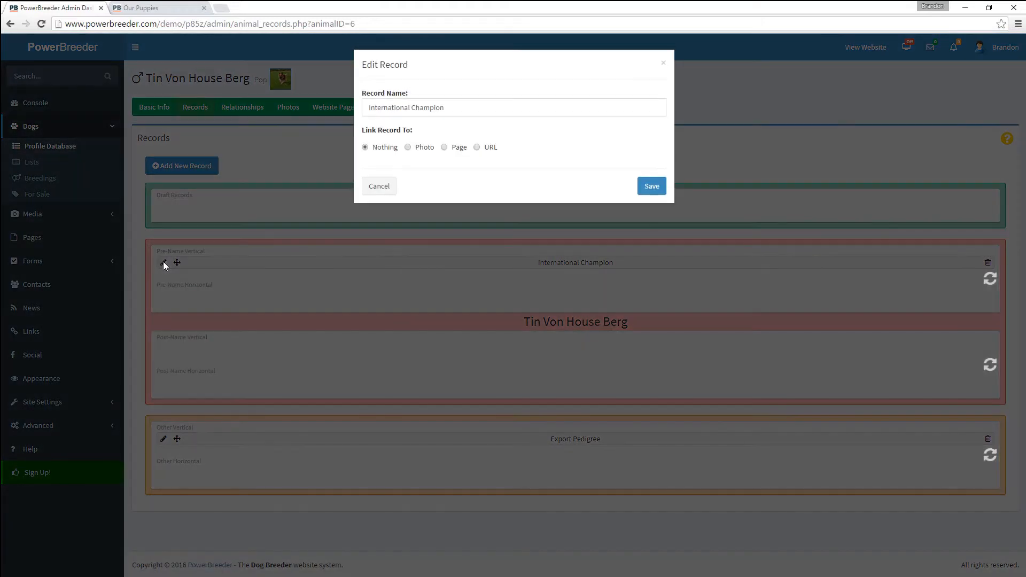
pyautogui.click(419, 151)
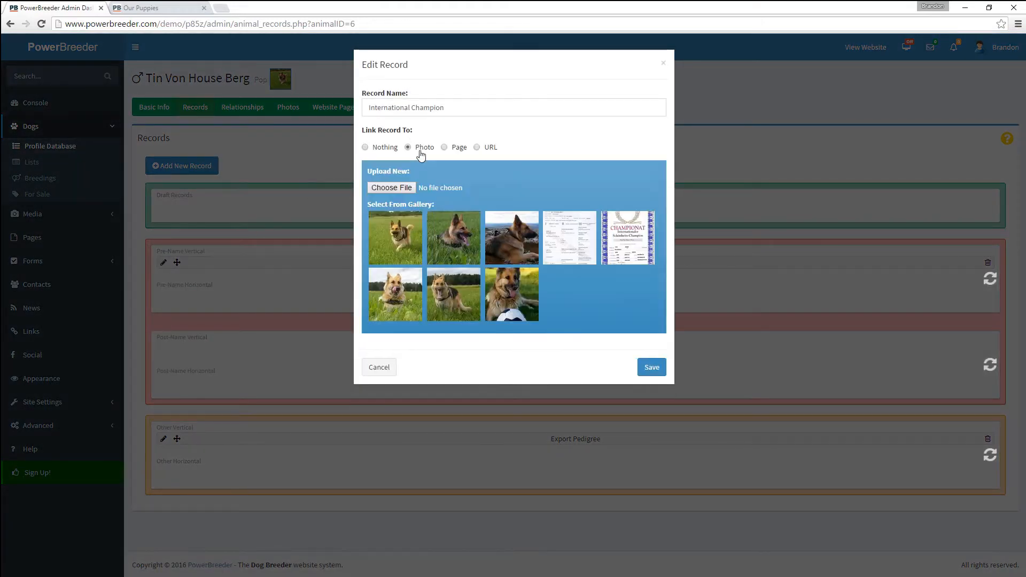
pyautogui.click(631, 247)
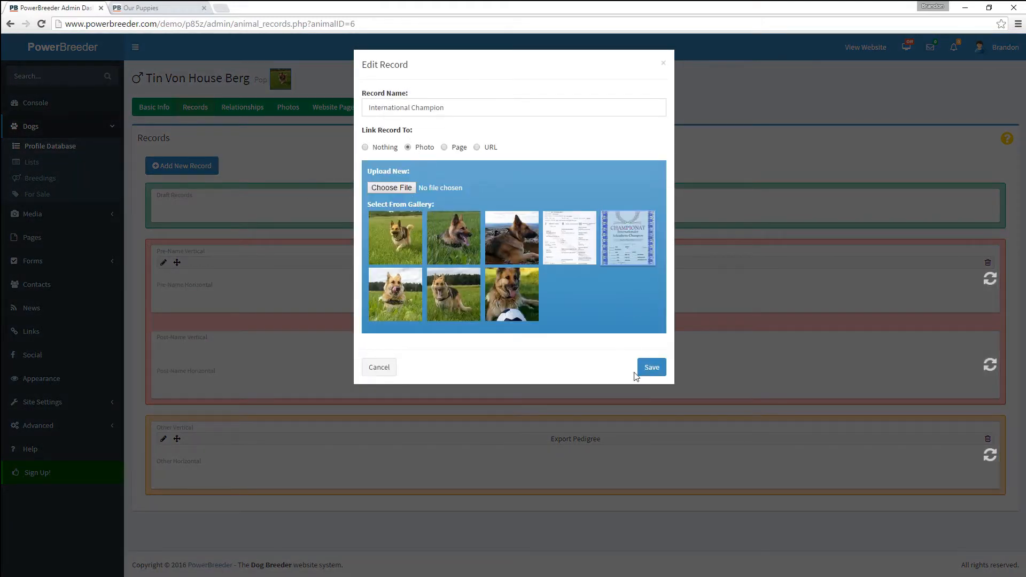
pyautogui.click(651, 366)
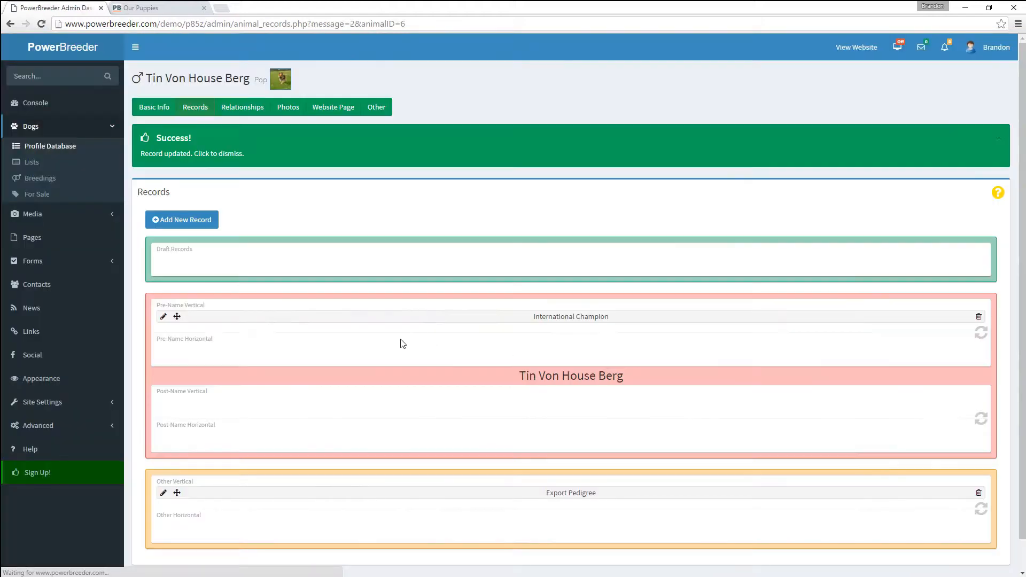
# - Link the Export Pedigree record to the pedigree image
pyautogui.scroll(-1, 270, 366)
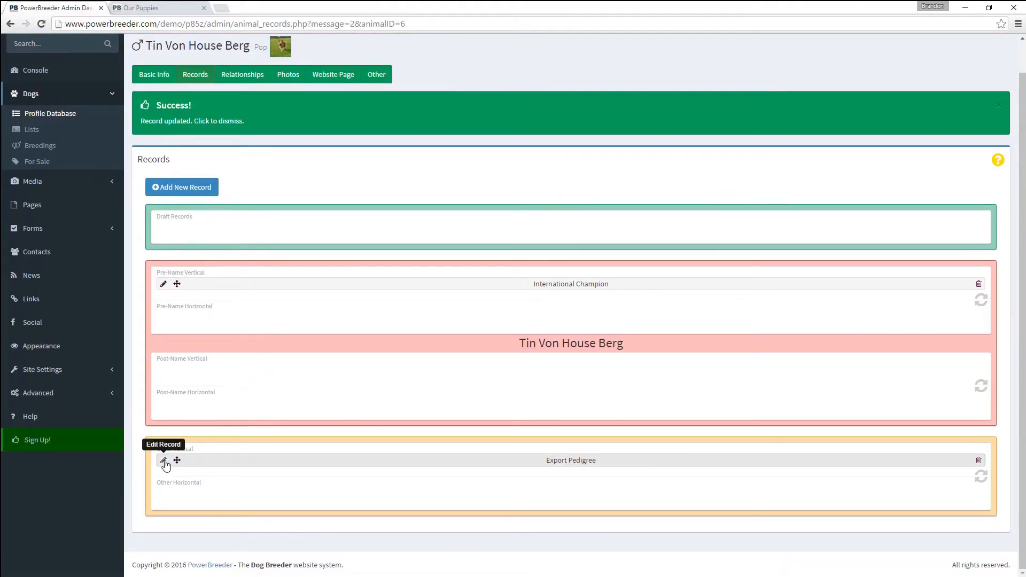
pyautogui.click(164, 462)
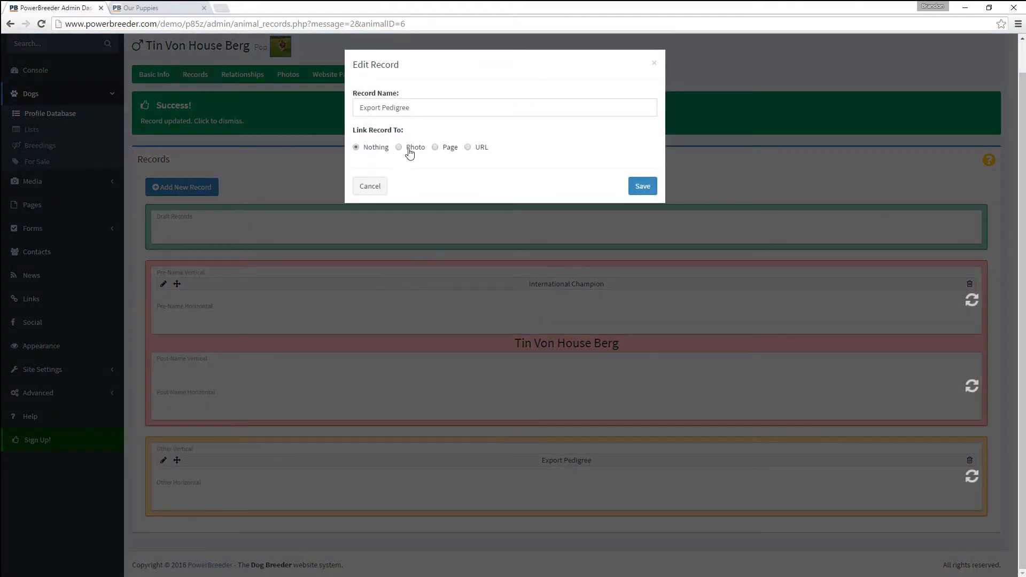
pyautogui.click(410, 151)
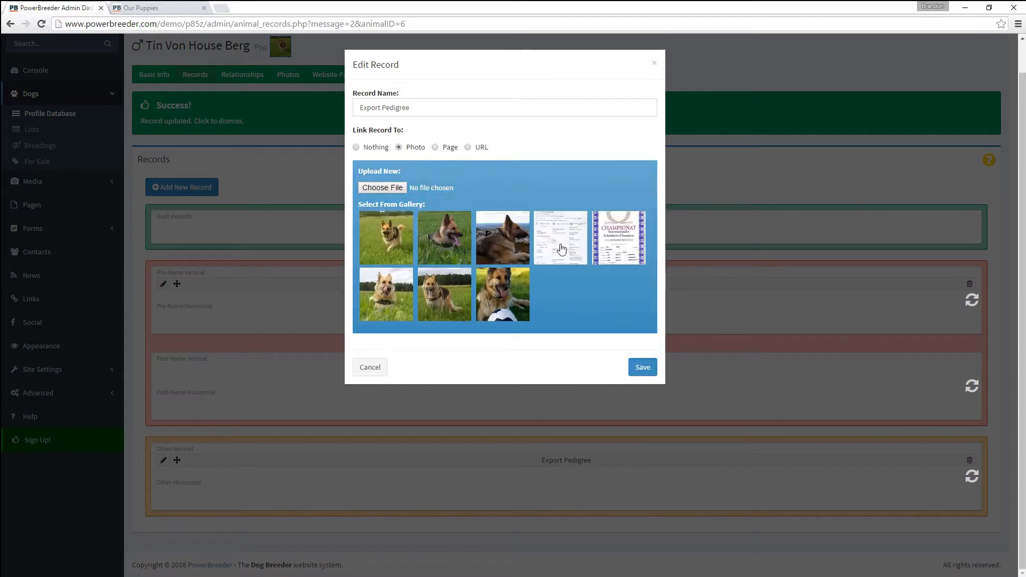
pyautogui.click(632, 370)
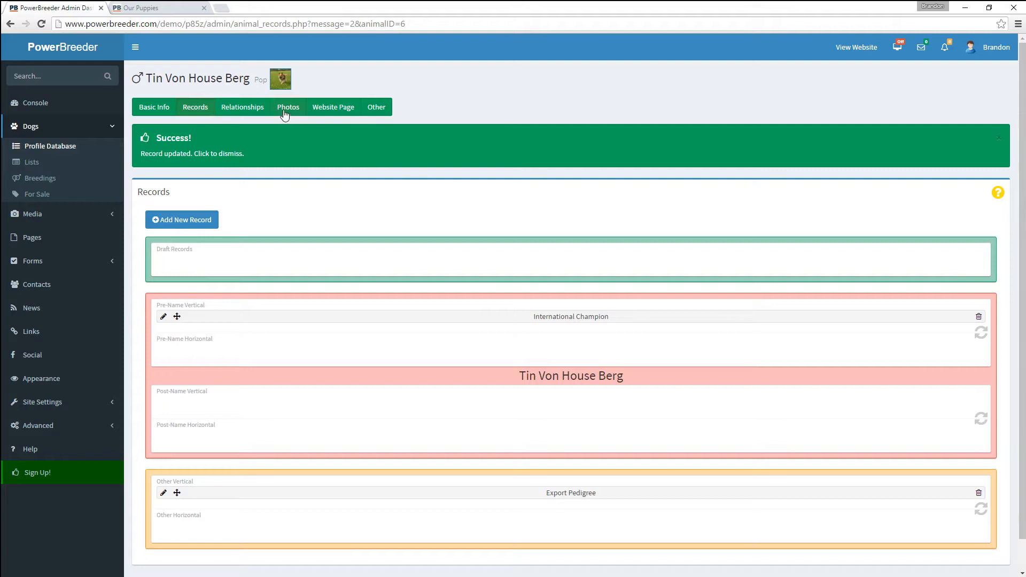
# - Move the dog-with-ball photo first and title the fourth photo 'Tin at the beach!'
pyautogui.click(284, 114)
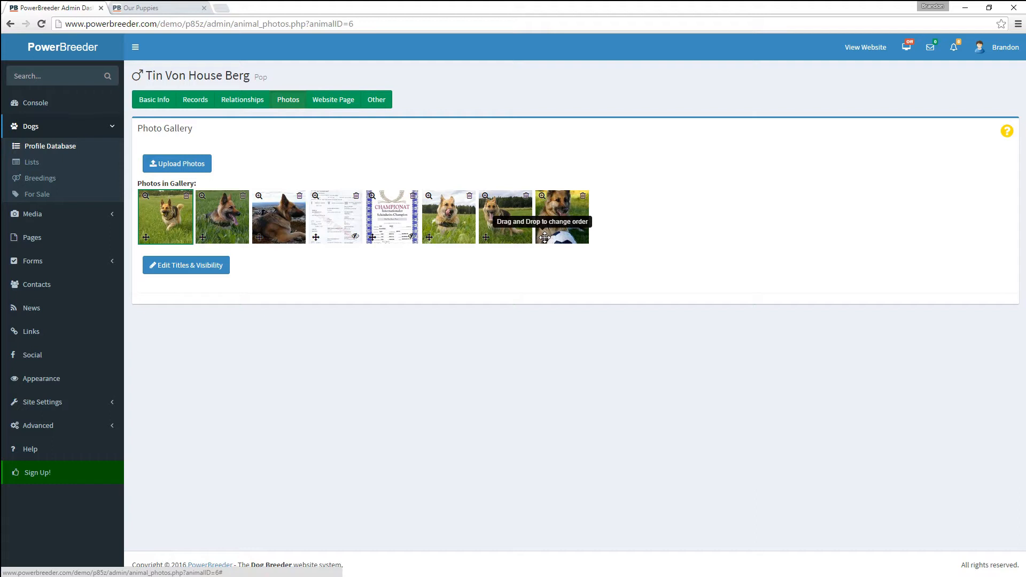
pyautogui.moveTo(544, 238); pyautogui.dragTo(148, 236)
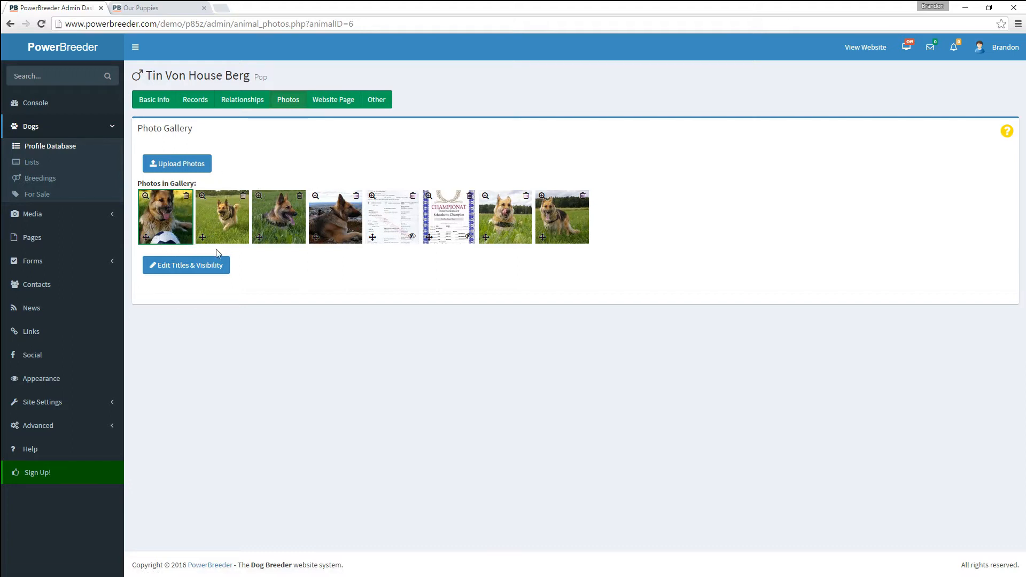
pyautogui.click(210, 267)
pyautogui.scroll(-3, 216, 301)
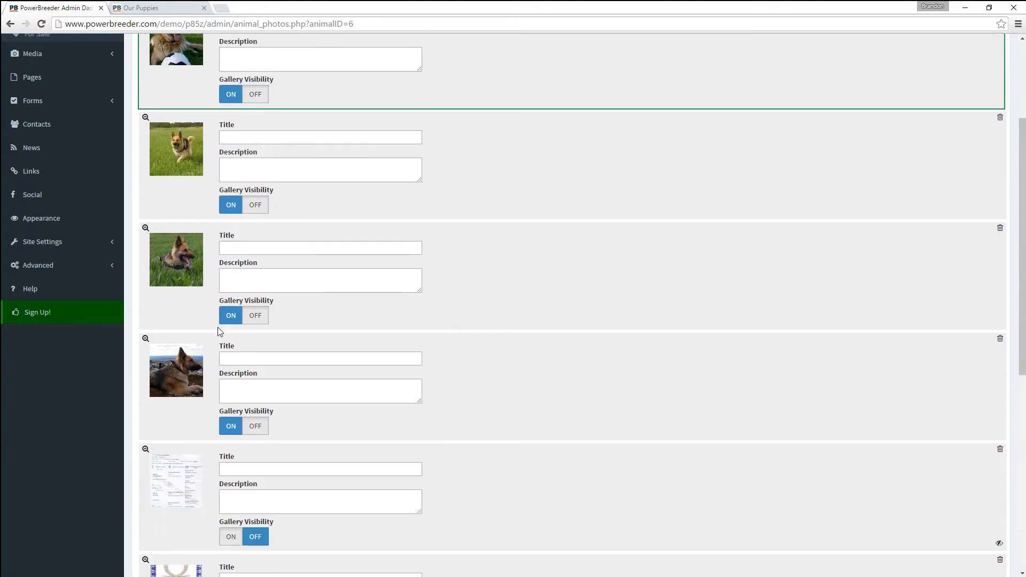
pyautogui.click(249, 359)
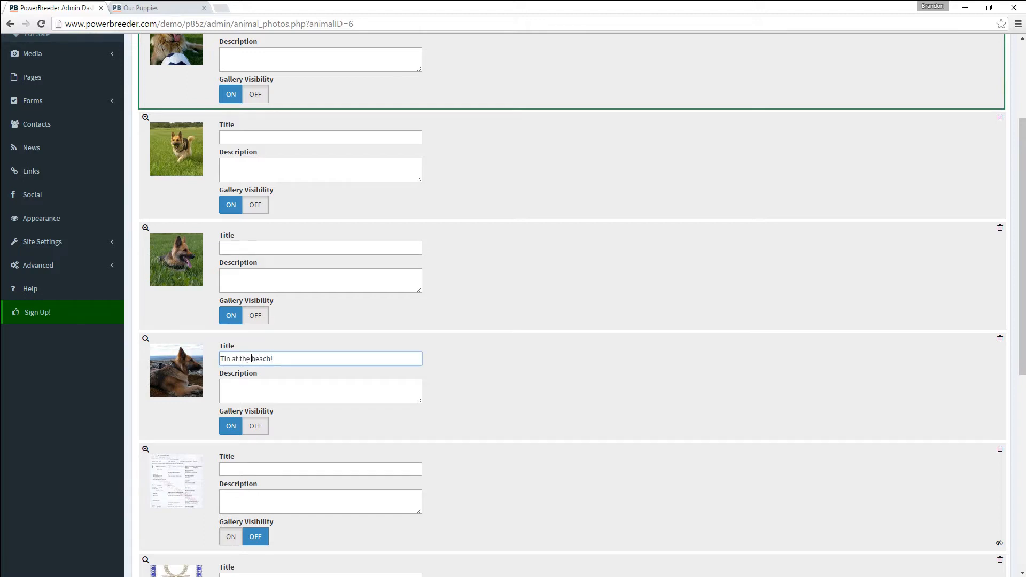
pyautogui.scroll(-8, 252, 358)
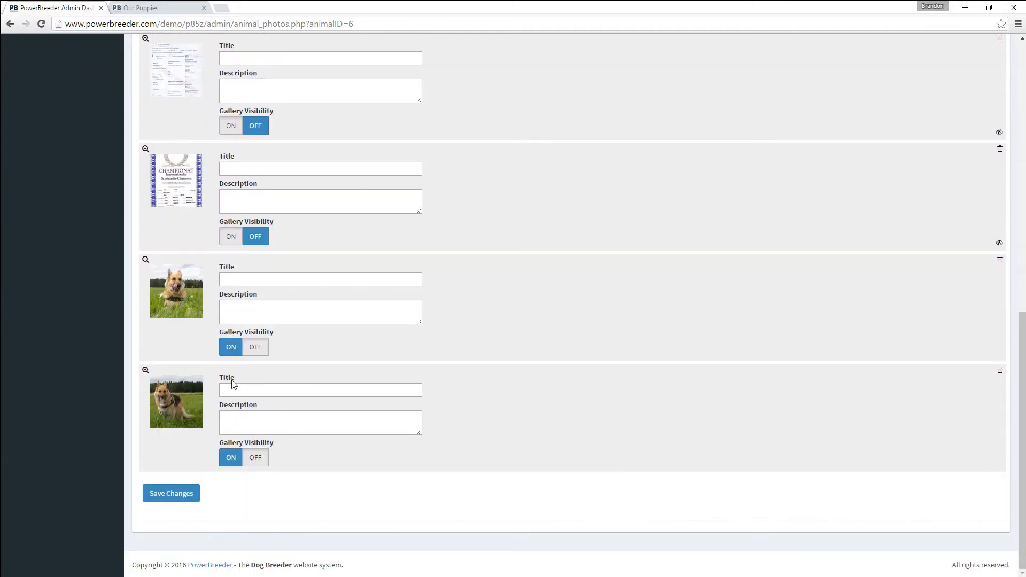
pyautogui.click(193, 499)
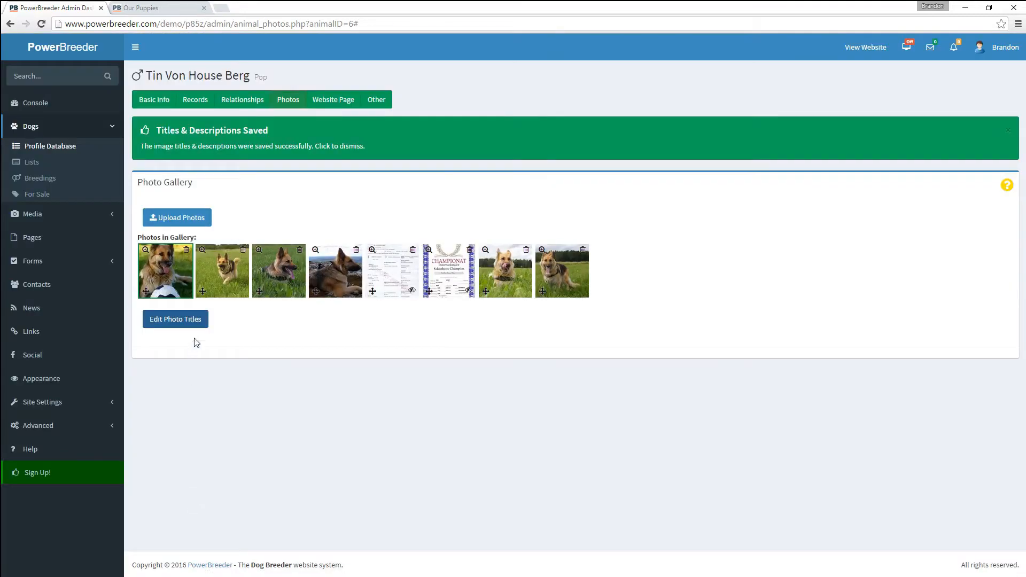
# - Write 'Tin is a very loving dog' as Tin's website page text and submit it
pyautogui.click(337, 99)
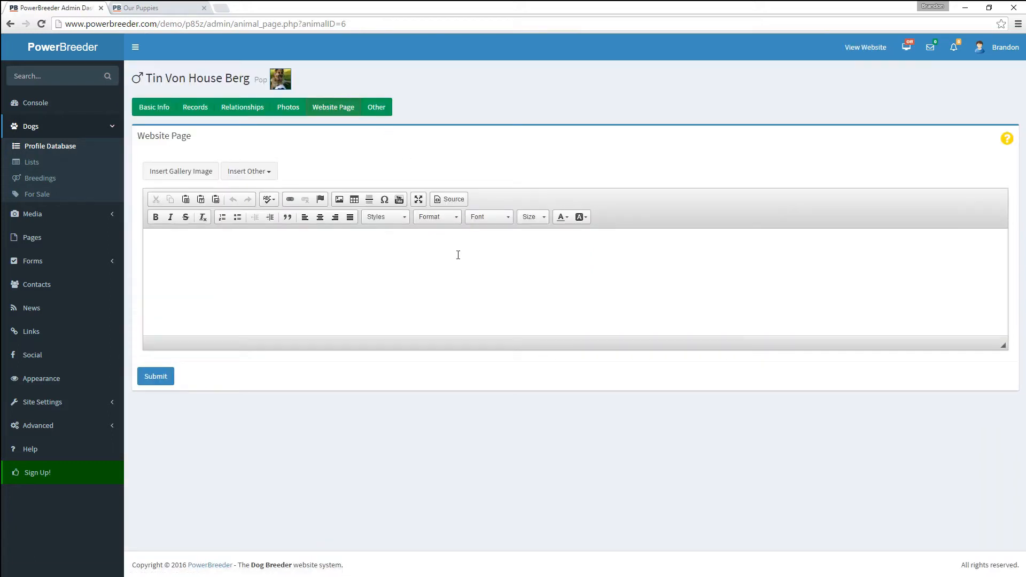
pyautogui.click(495, 266)
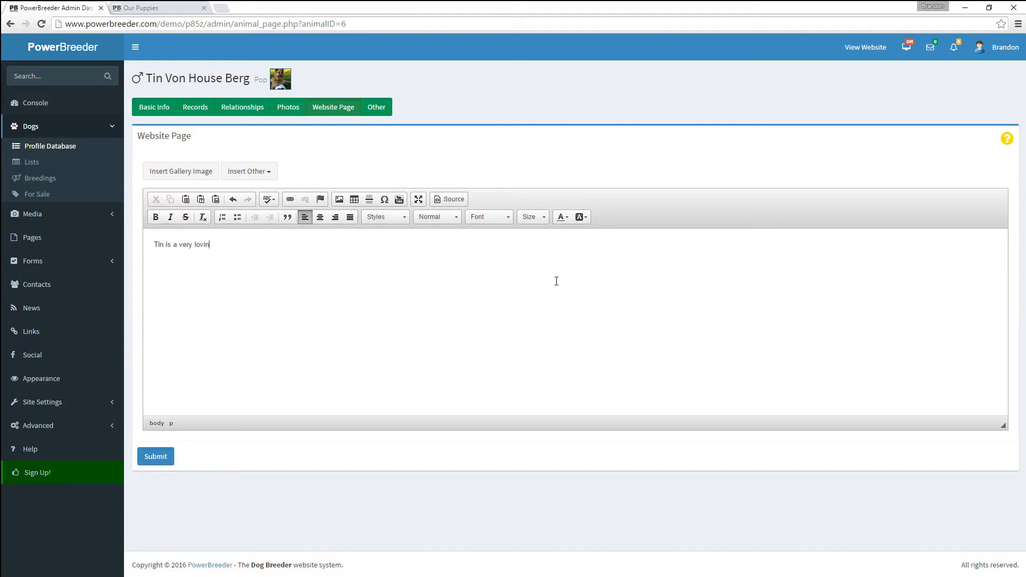
pyautogui.click(161, 456)
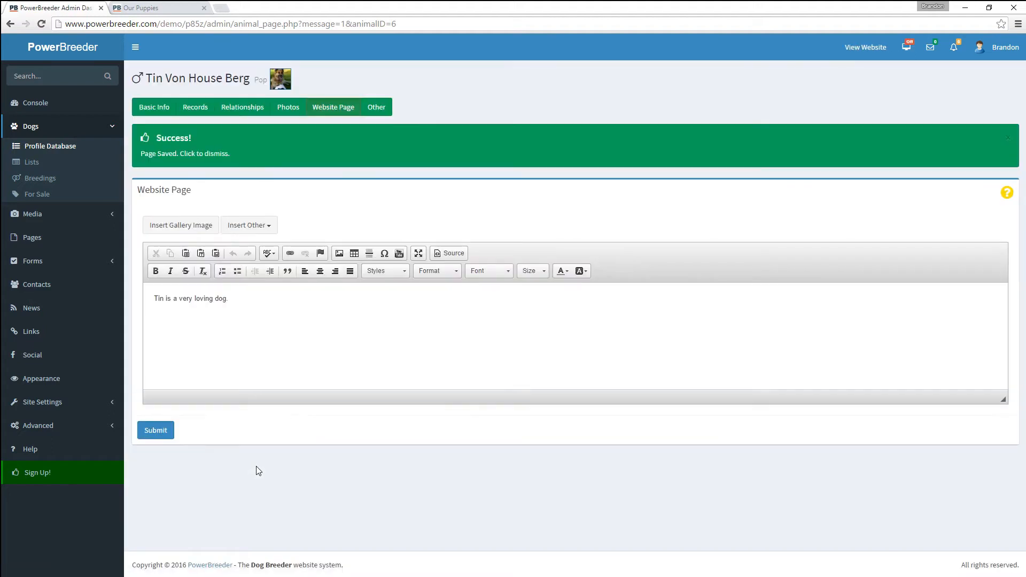
pyautogui.click(380, 107)
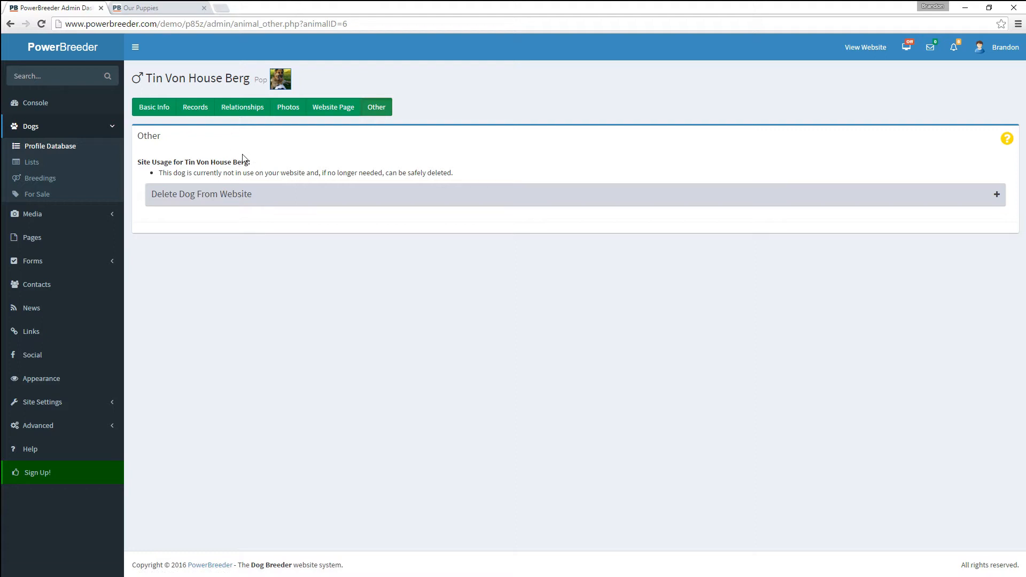
pyautogui.click(258, 198)
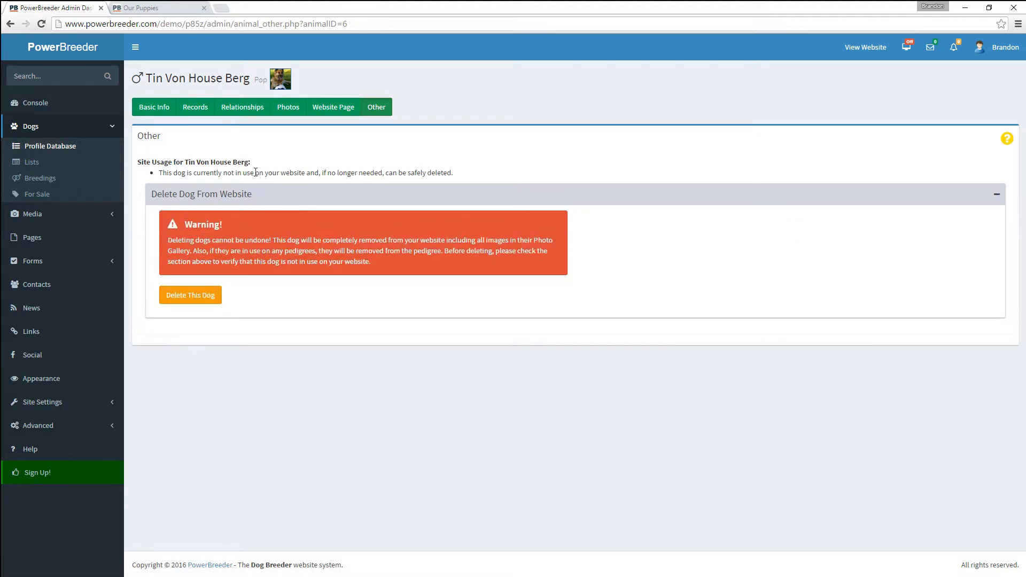
pyautogui.click(214, 199)
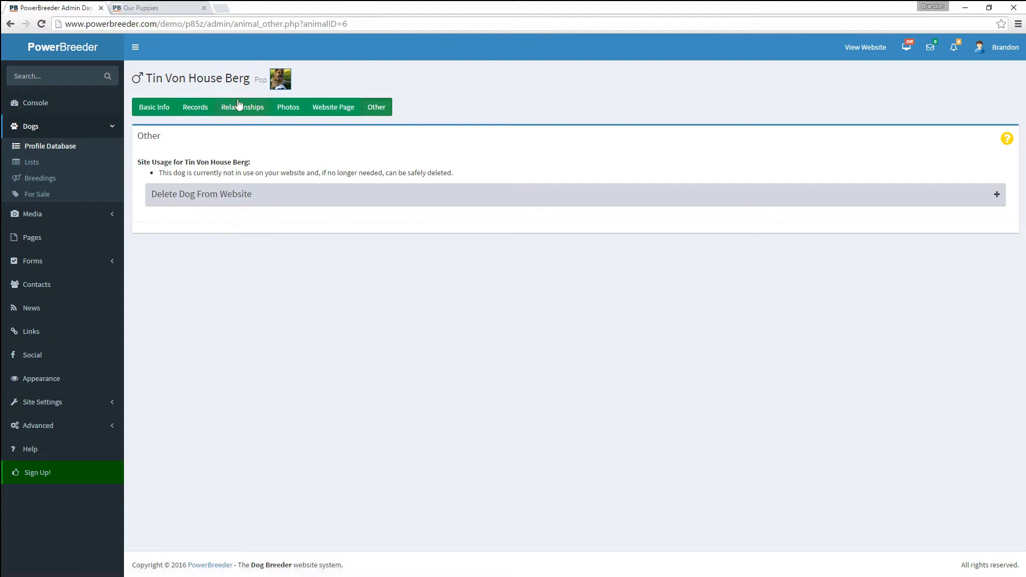
# - Confirm the public Males page lists only Brody, then go to the admin Dog Lists page
pyautogui.click(154, 8)
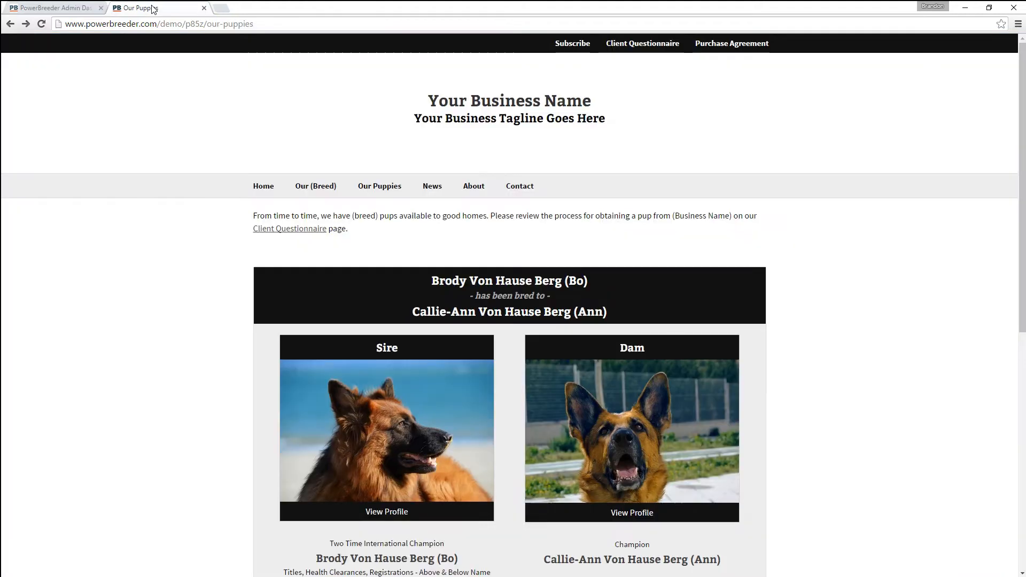
pyautogui.moveTo(314, 185)
pyautogui.click(310, 208)
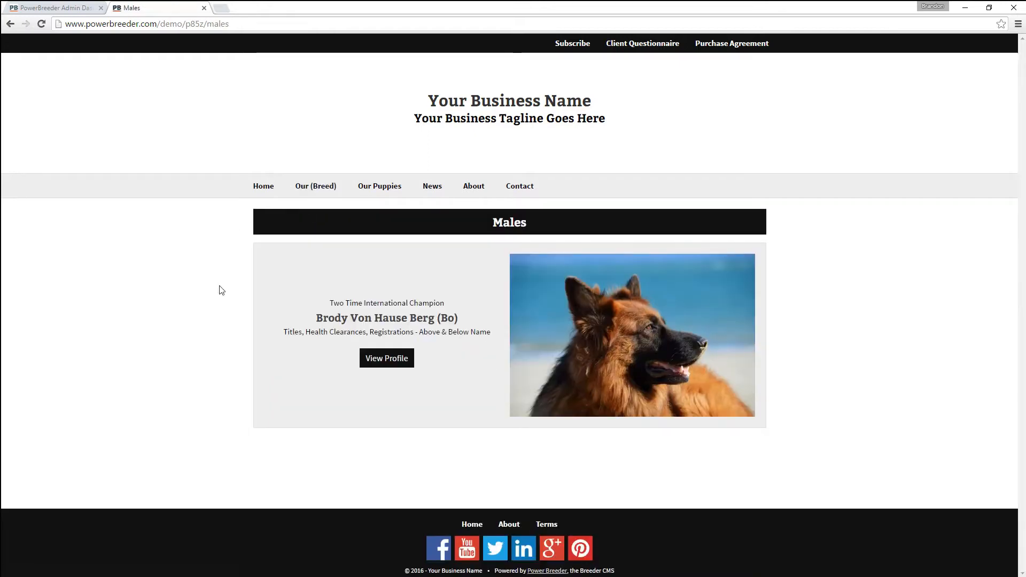
pyautogui.click(83, 8)
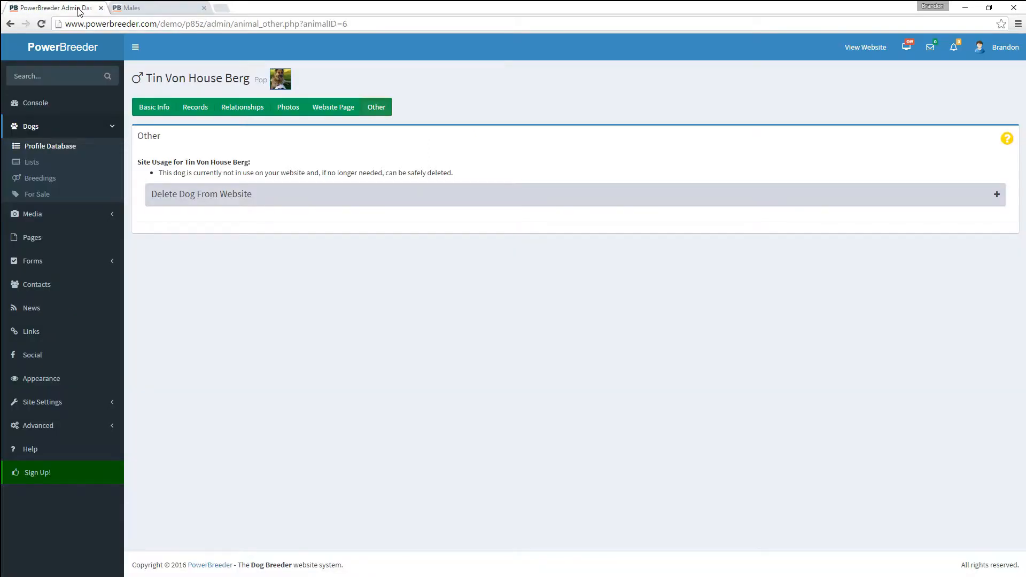
pyautogui.click(29, 164)
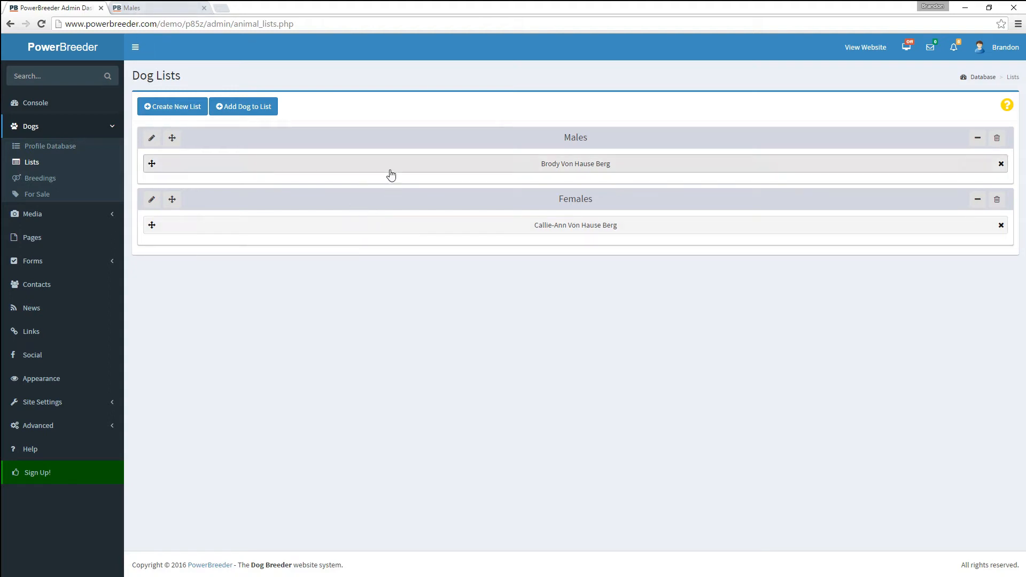
# - Add Tin Von House Berg (Pop) to the Males list beside Brody
pyautogui.click(241, 109)
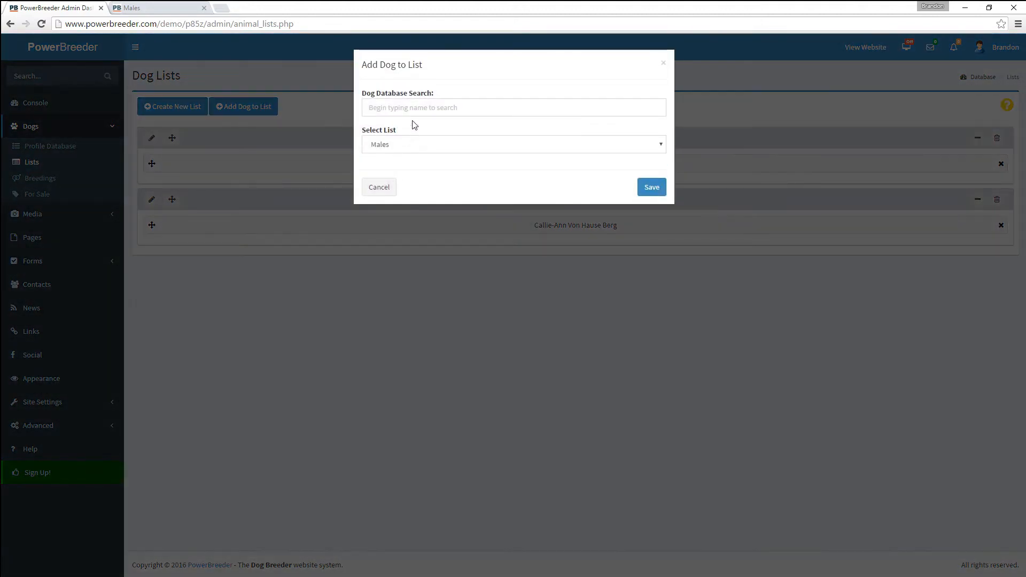
pyautogui.click(411, 107)
pyautogui.write('tin')
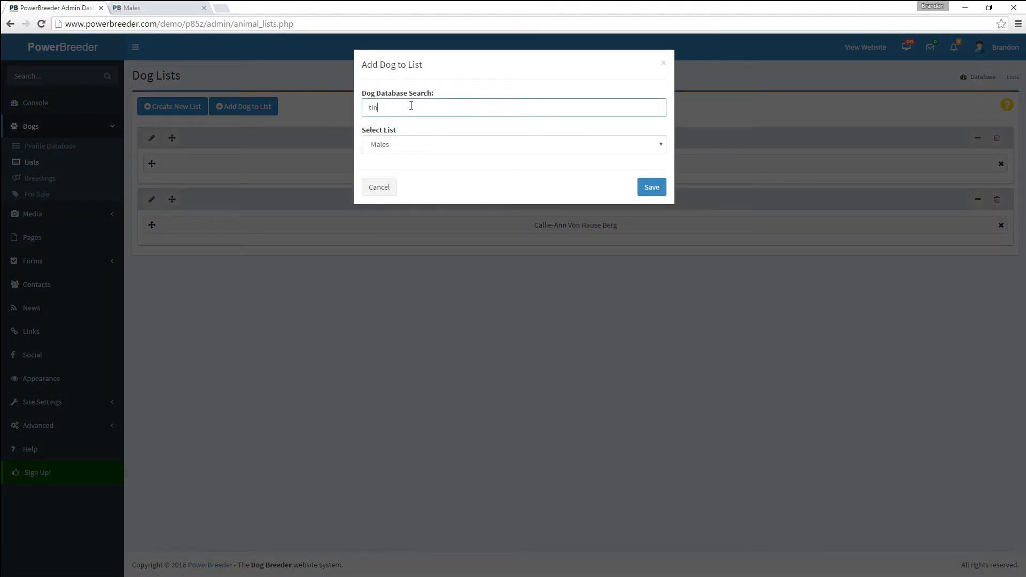
pyautogui.click(426, 124)
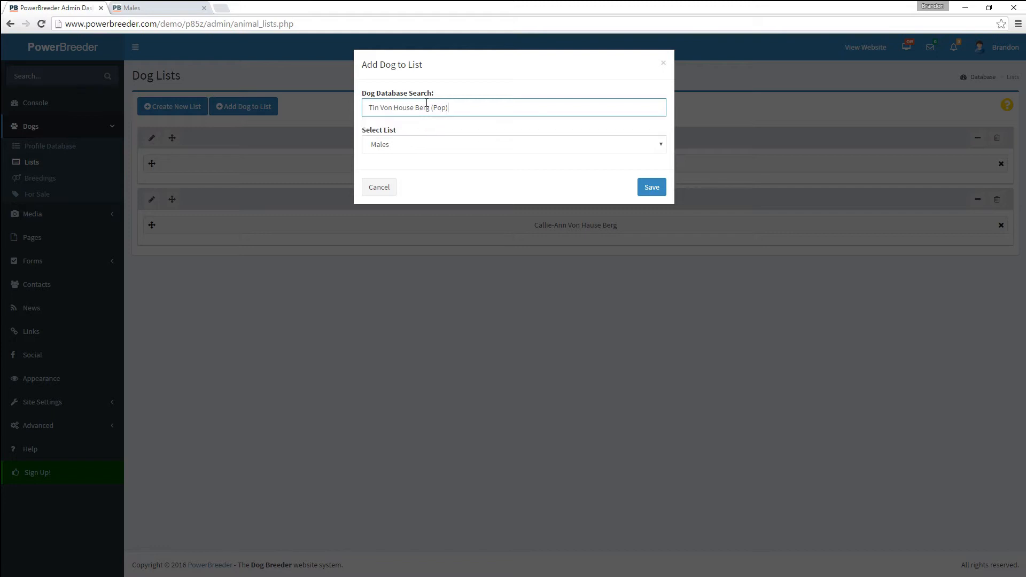
pyautogui.click(644, 191)
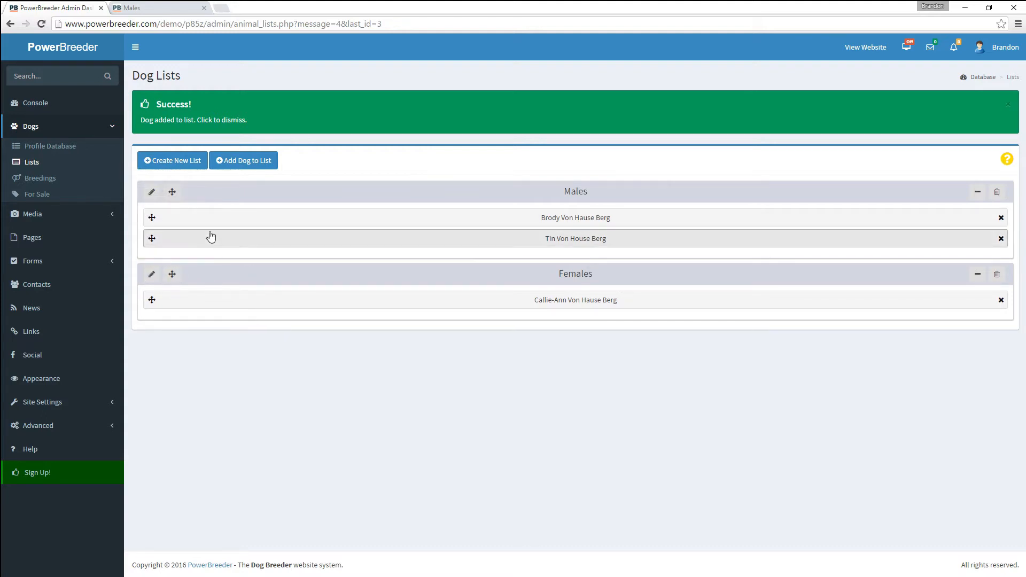
pyautogui.click(164, 163)
# - Create the Young Dogs list, then drag Tin into it and back under Brody in Males
pyautogui.click(386, 108)
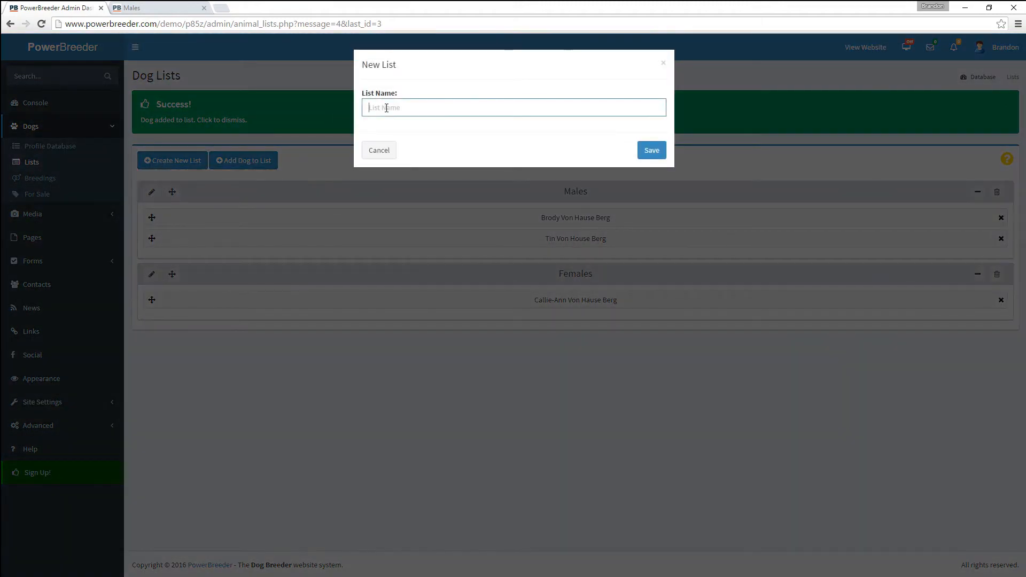
pyautogui.write('Young Dogs')
pyautogui.click(642, 147)
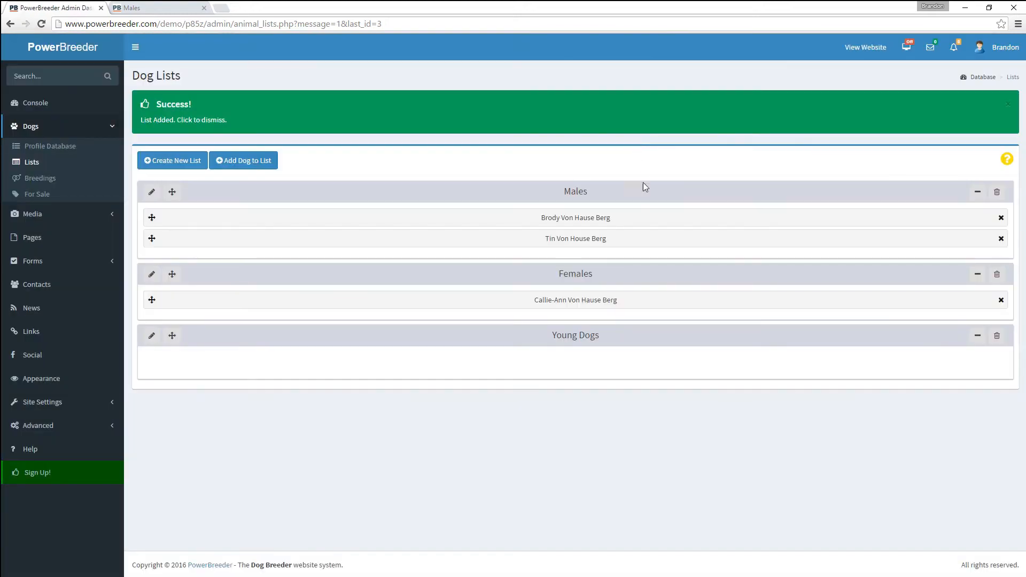
pyautogui.moveTo(152, 239); pyautogui.dragTo(168, 349)
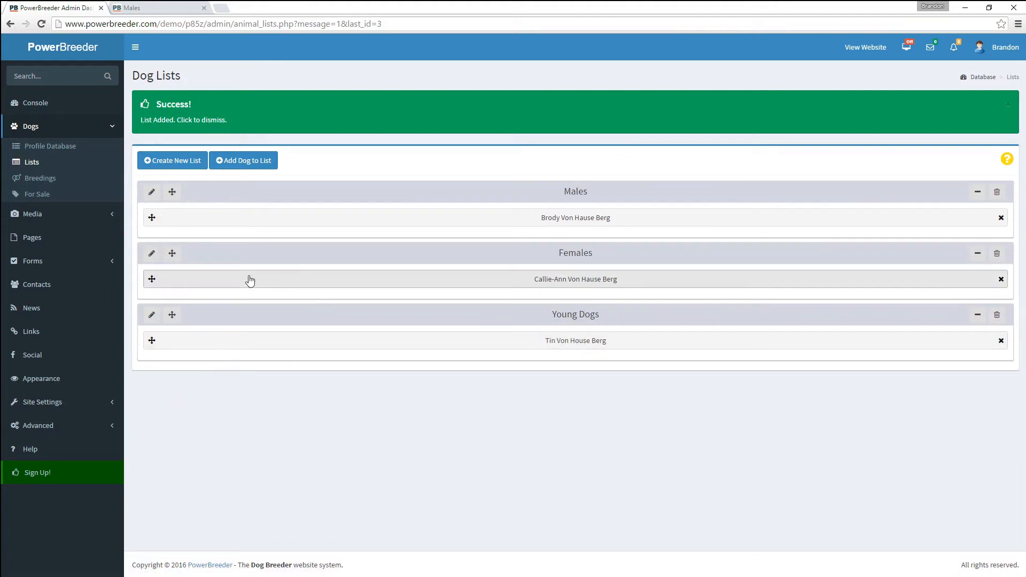
pyautogui.moveTo(153, 340); pyautogui.dragTo(160, 238)
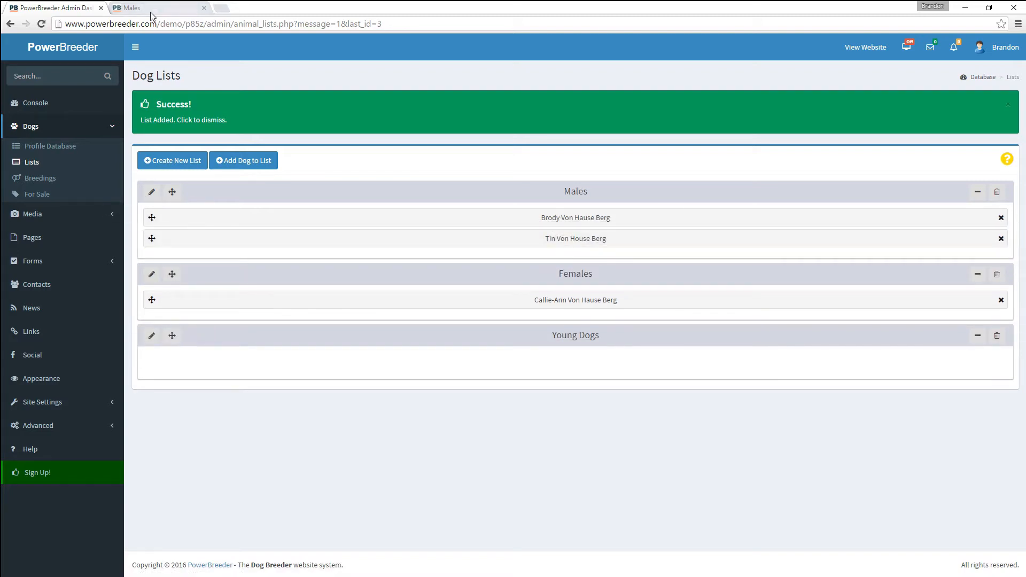
pyautogui.click(153, 8)
pyautogui.press('F5')
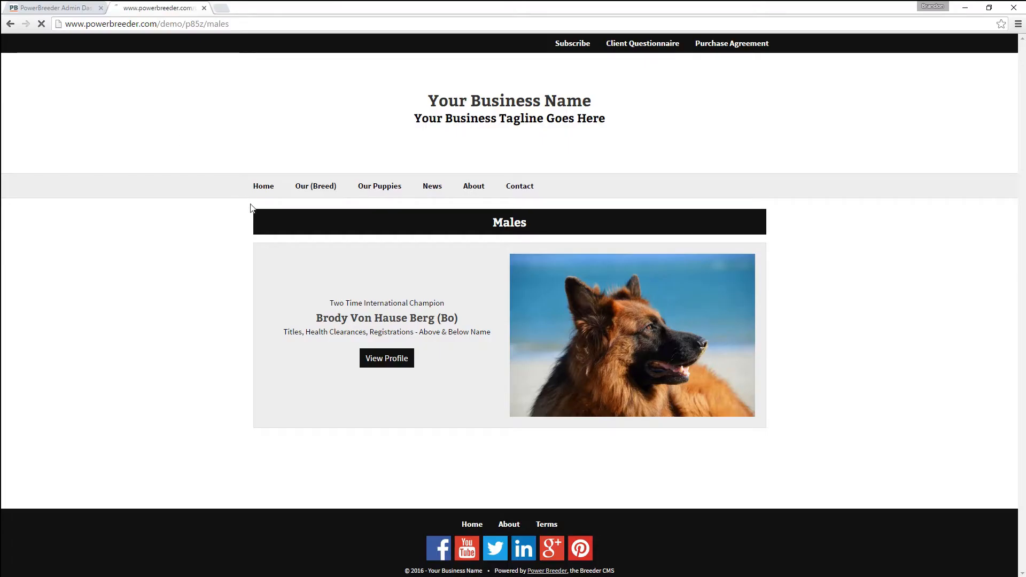
pyautogui.scroll(-3, 255, 241)
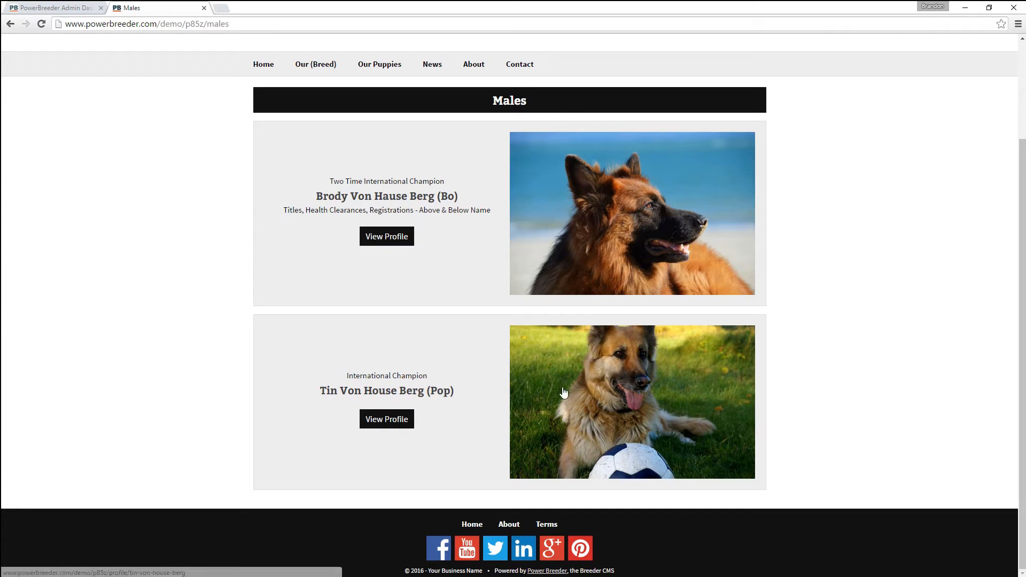
pyautogui.click(403, 419)
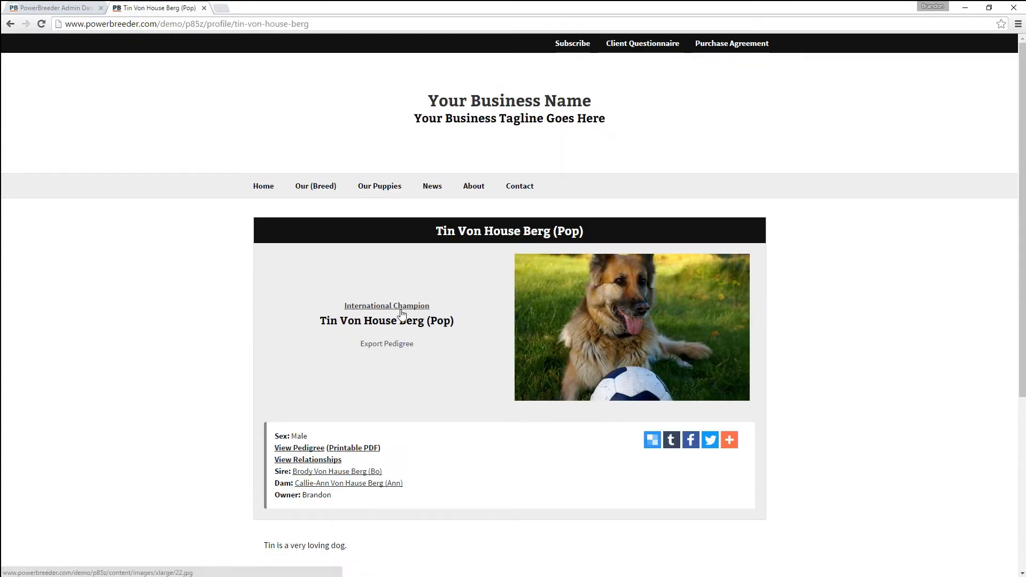
pyautogui.click(402, 313)
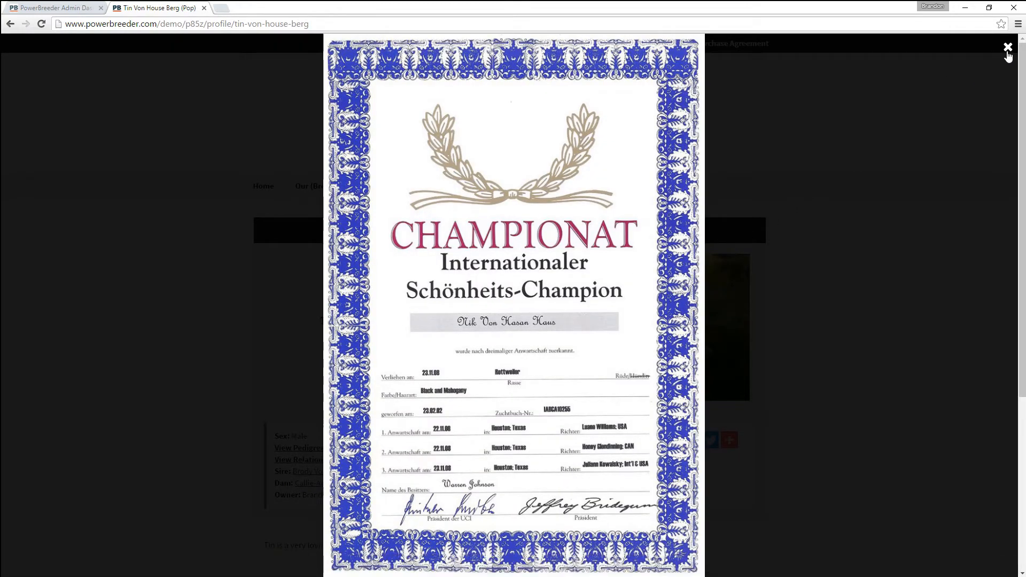
pyautogui.click(1007, 48)
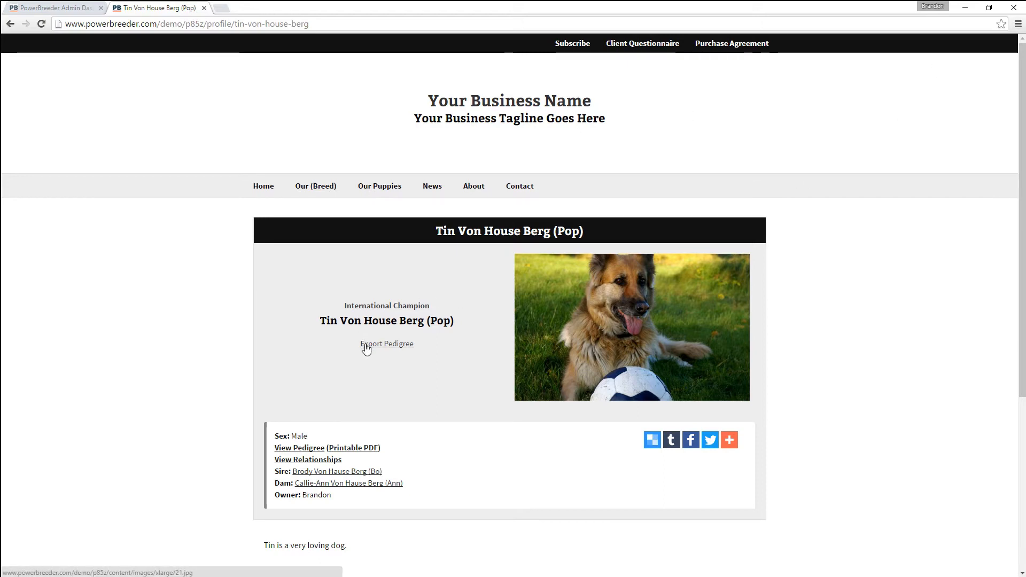
pyautogui.click(367, 345)
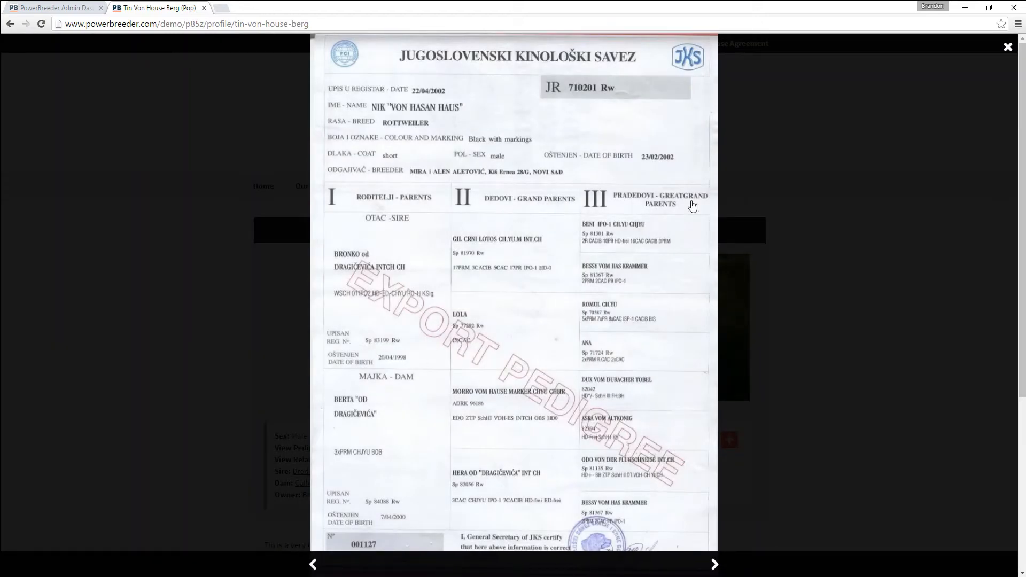
pyautogui.click(1008, 47)
pyautogui.scroll(-2, 821, 425)
pyautogui.scroll(-3, 821, 426)
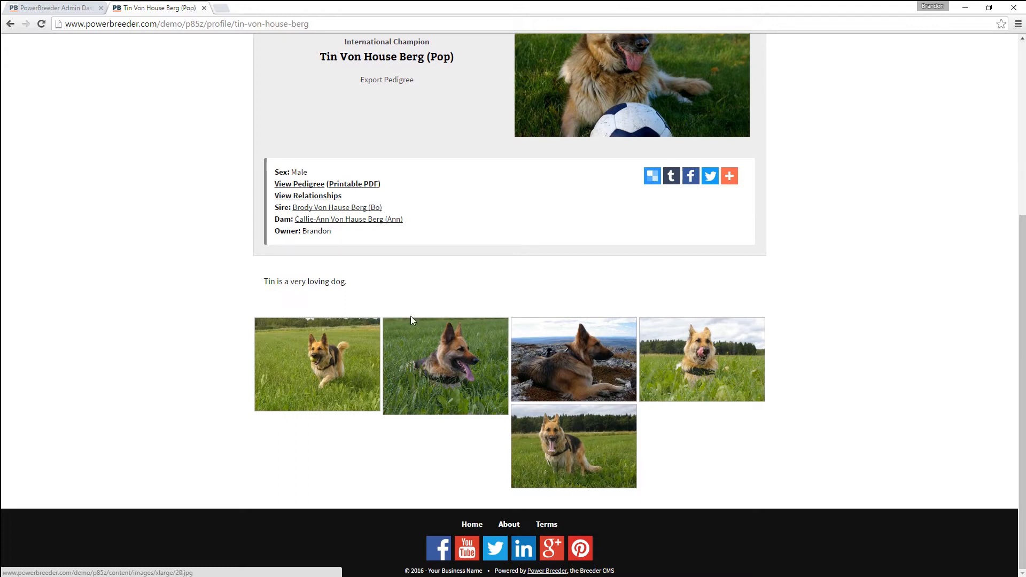
pyautogui.moveTo(363, 284)
pyautogui.mouseDown()
pyautogui.moveTo(238, 285)
pyautogui.moveTo(353, 275)
pyautogui.mouseUp()
pyautogui.click(309, 184)
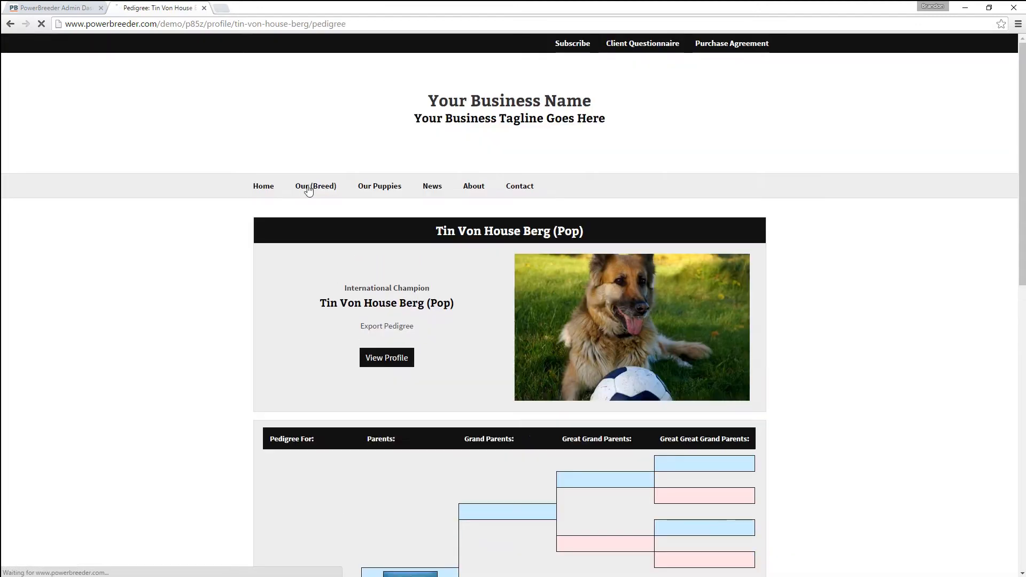
pyautogui.scroll(-2, 312, 294)
pyautogui.scroll(-7, 311, 295)
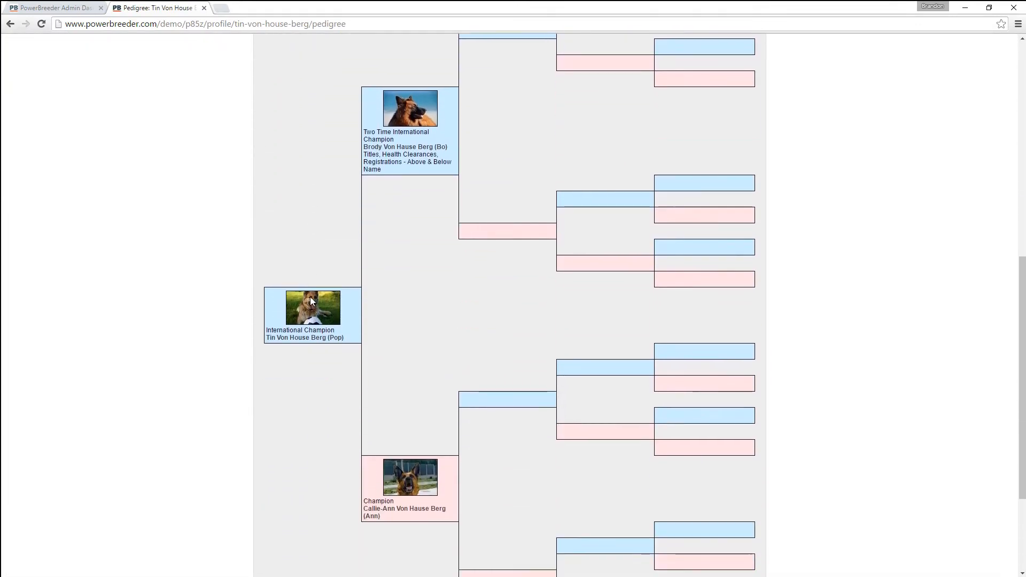
pyautogui.scroll(-2, 312, 303)
pyautogui.scroll(7, 310, 302)
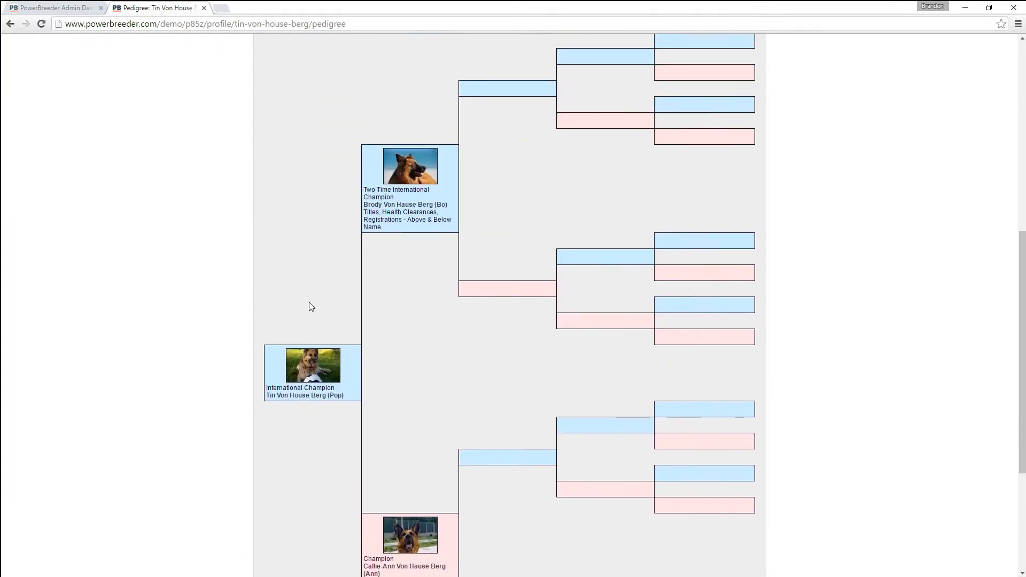
pyautogui.scroll(4, 309, 302)
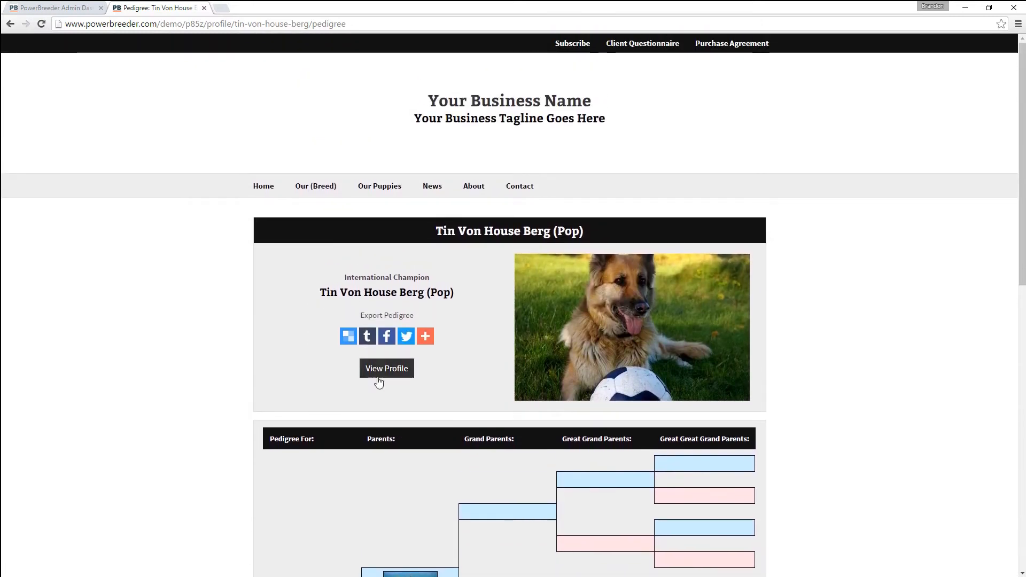
pyautogui.click(379, 376)
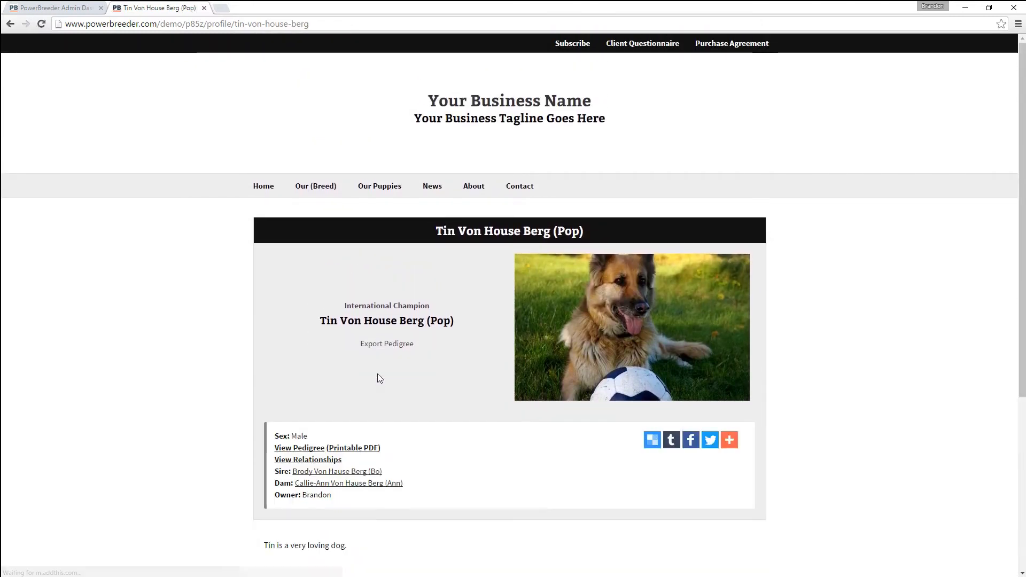
pyautogui.scroll(-3, 379, 375)
pyautogui.scroll(-2, 378, 377)
pyautogui.scroll(4, 379, 377)
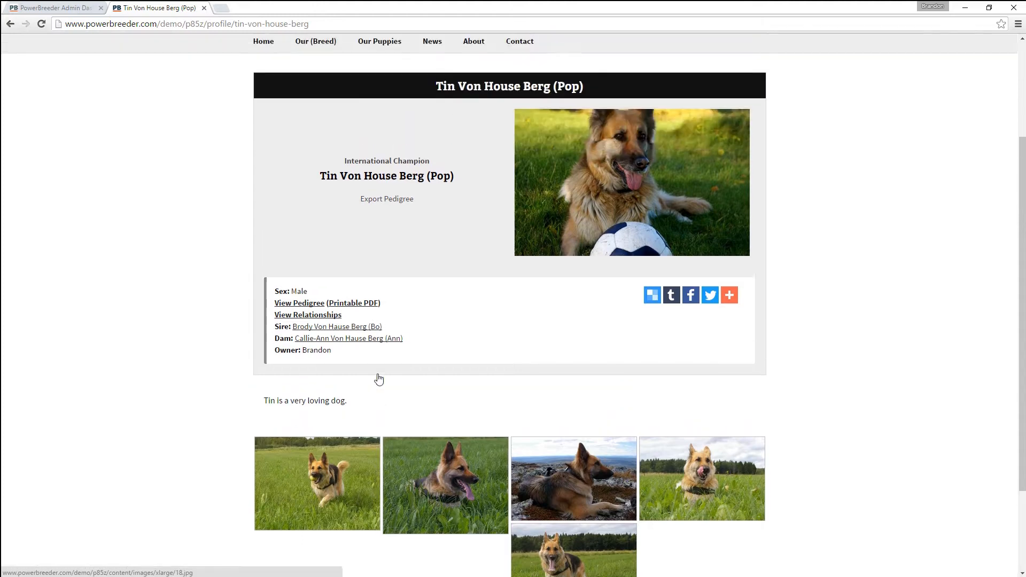
# - Drag Tin into Young Dogs and add Junior Von Hause Berg there, leaving Brody alone in Males
pyautogui.click(80, 10)
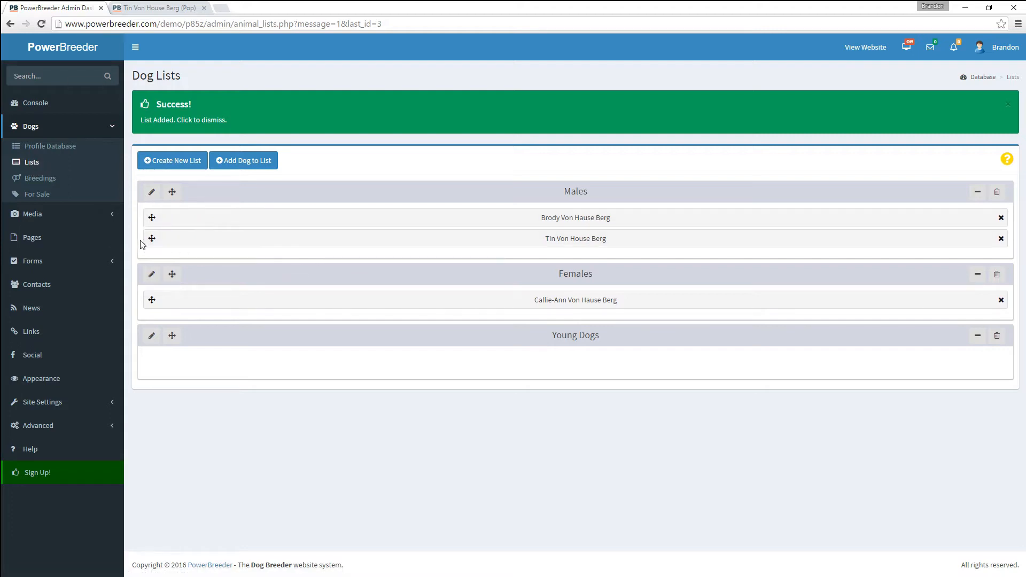
pyautogui.moveTo(151, 239); pyautogui.dragTo(160, 343)
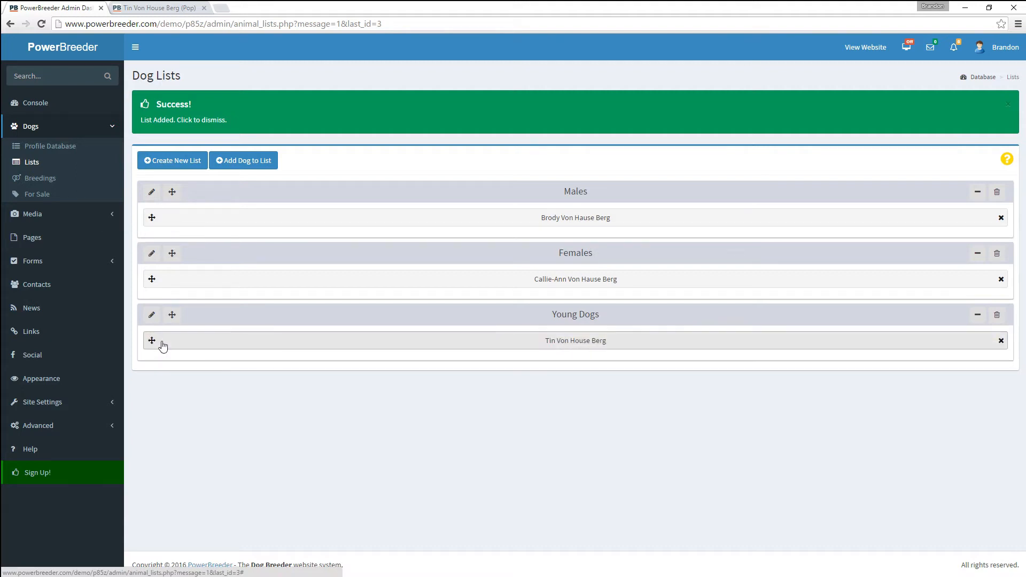
pyautogui.click(232, 163)
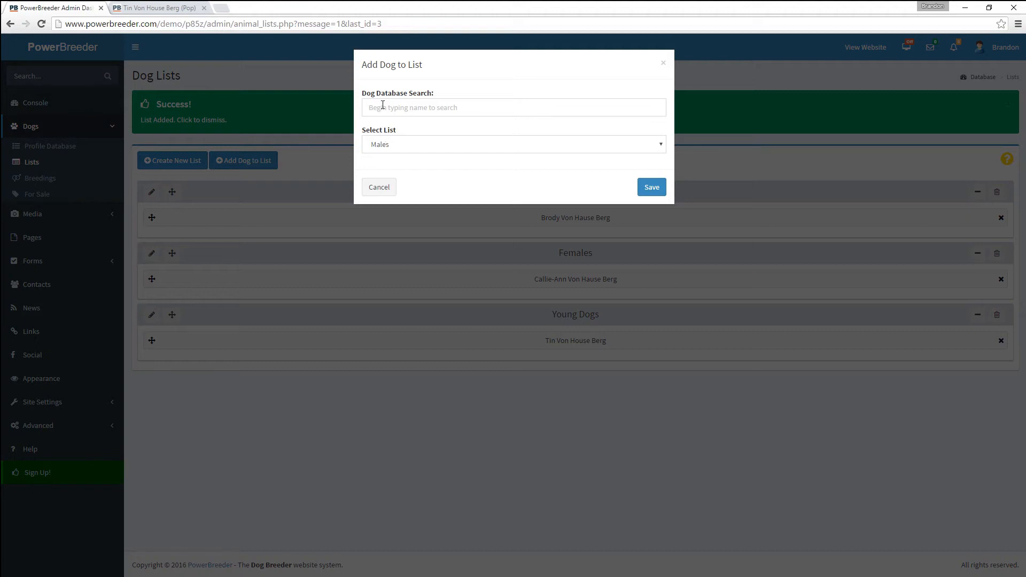
pyautogui.click(382, 105)
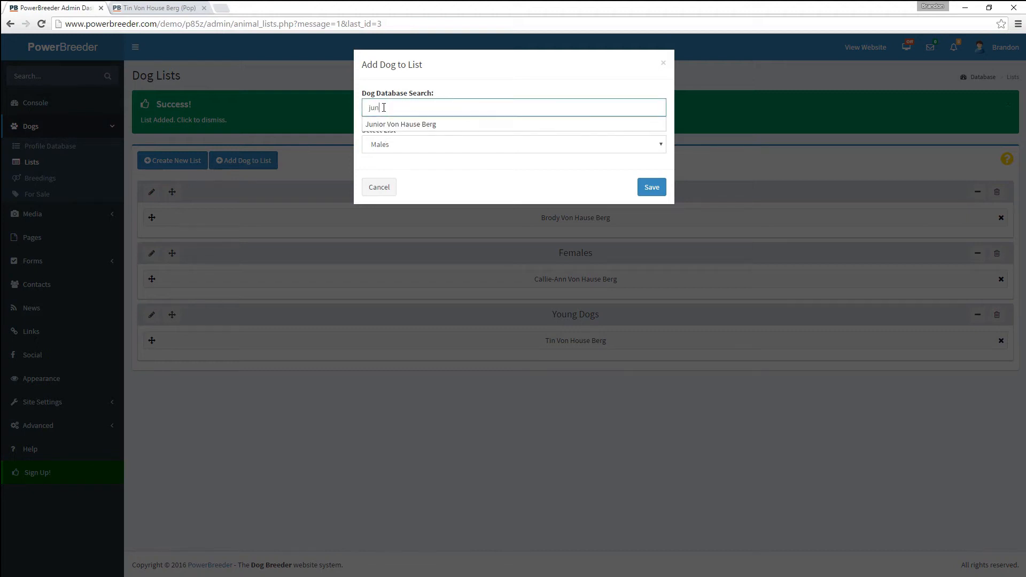
pyautogui.click(409, 126)
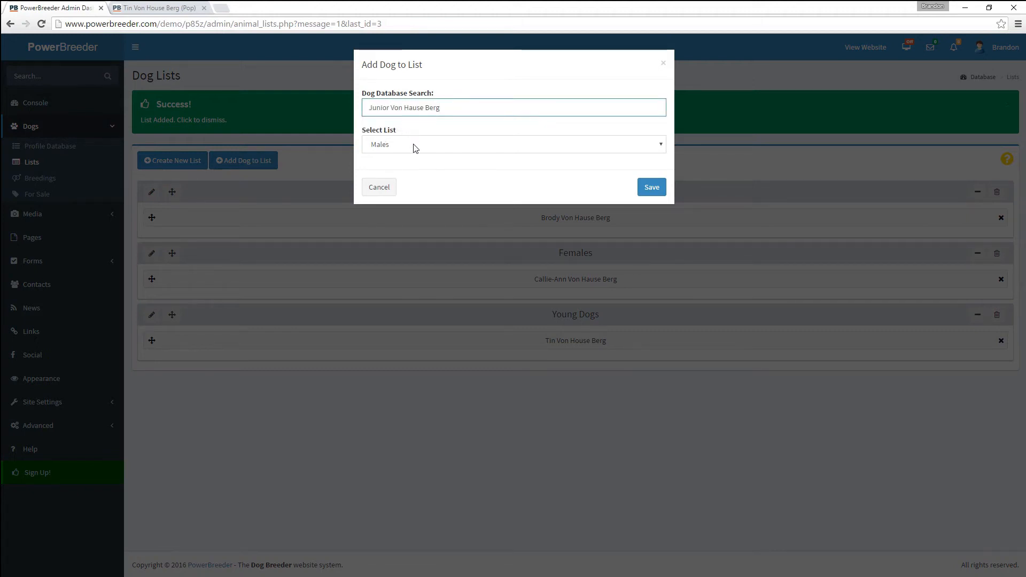
pyautogui.click(412, 145)
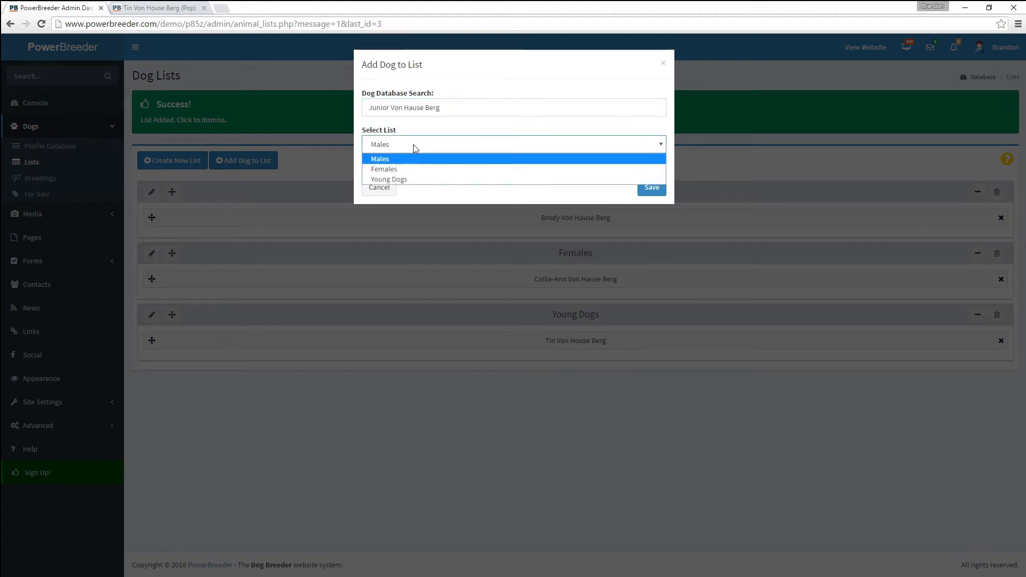
pyautogui.click(419, 179)
pyautogui.click(644, 186)
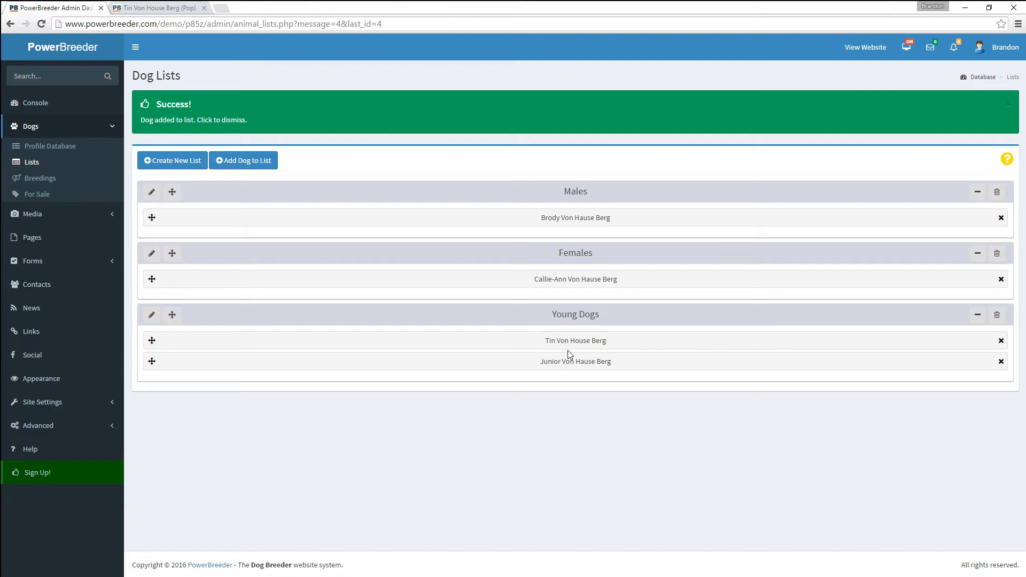
# - Open the Website Pages list and check the Our (Breed) menu dropdown on the live site
pyautogui.click(29, 239)
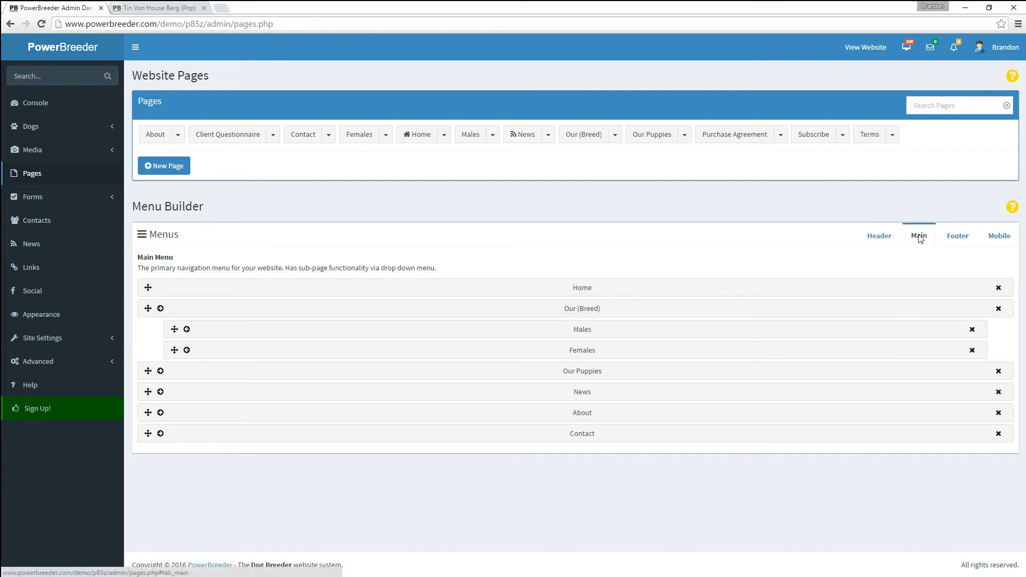
pyautogui.click(170, 9)
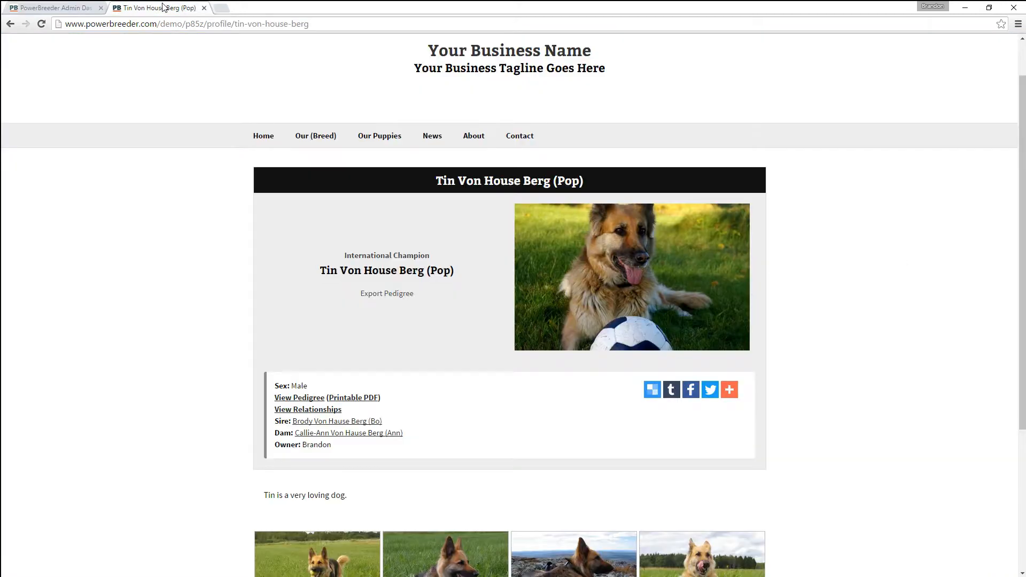
pyautogui.moveTo(321, 139)
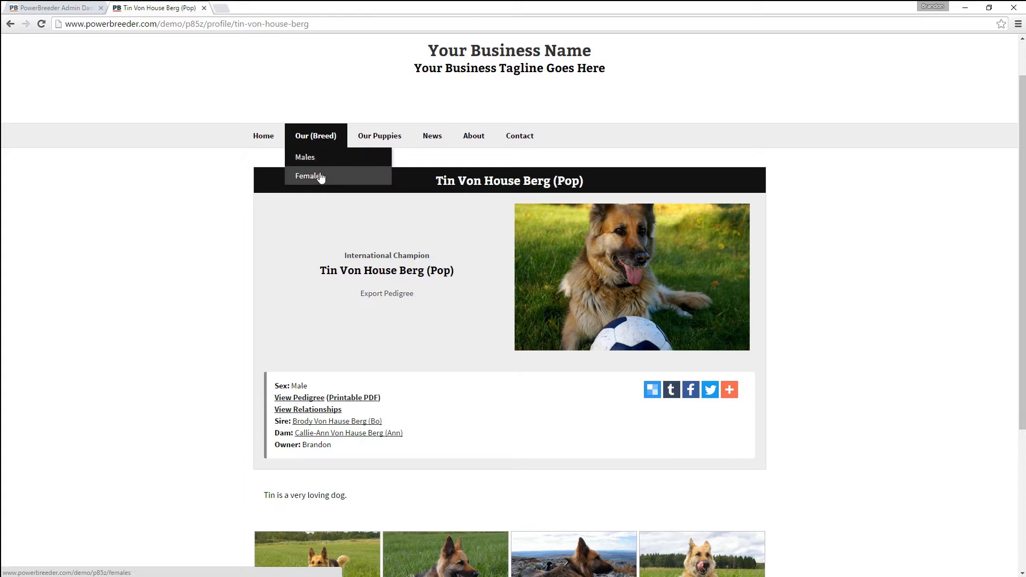
pyautogui.click(51, 7)
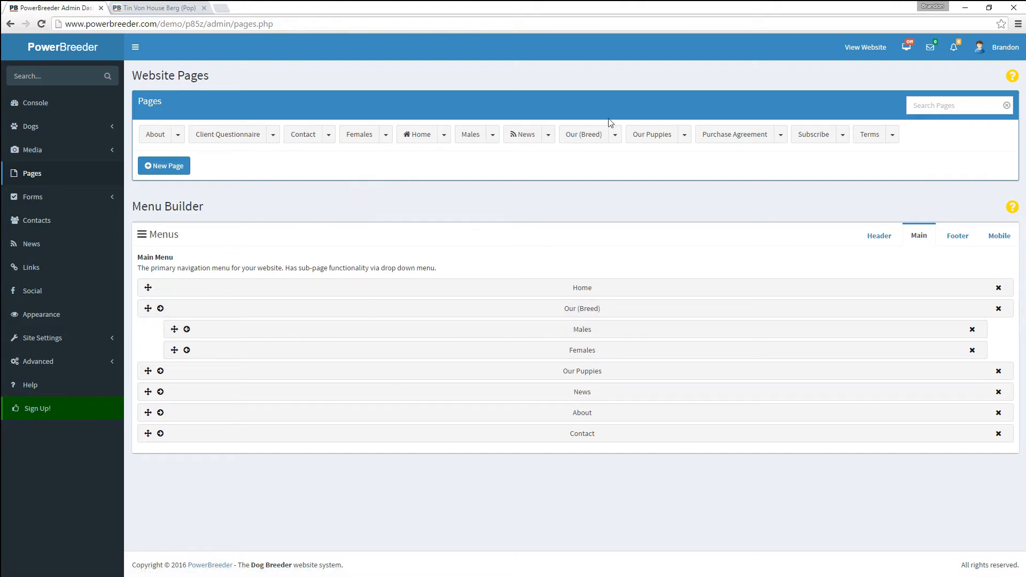
# - Rename the Our (Breed) page title to 'Our Dogs' and submit it
pyautogui.click(595, 135)
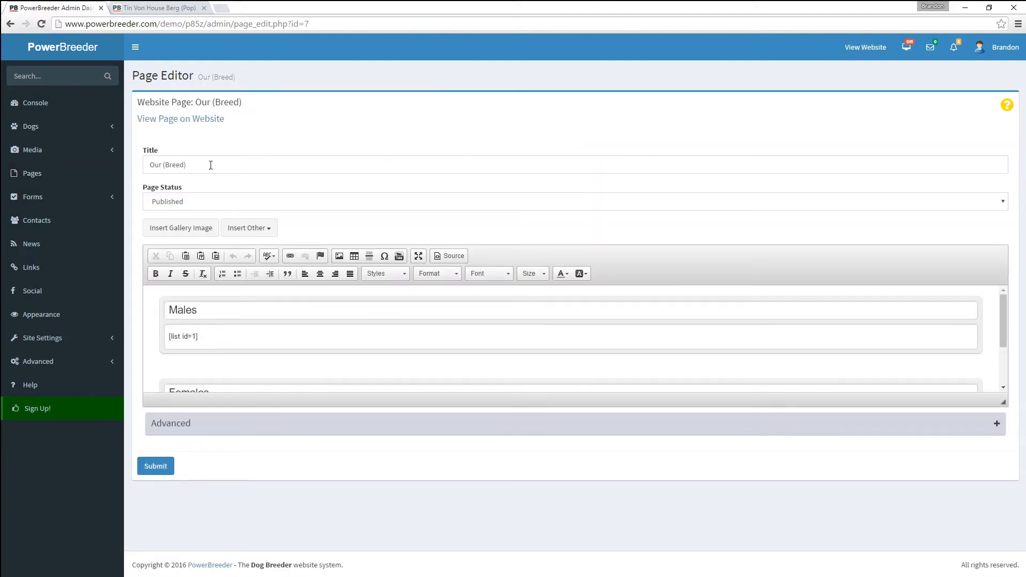
pyautogui.moveTo(210, 165); pyautogui.dragTo(165, 166)
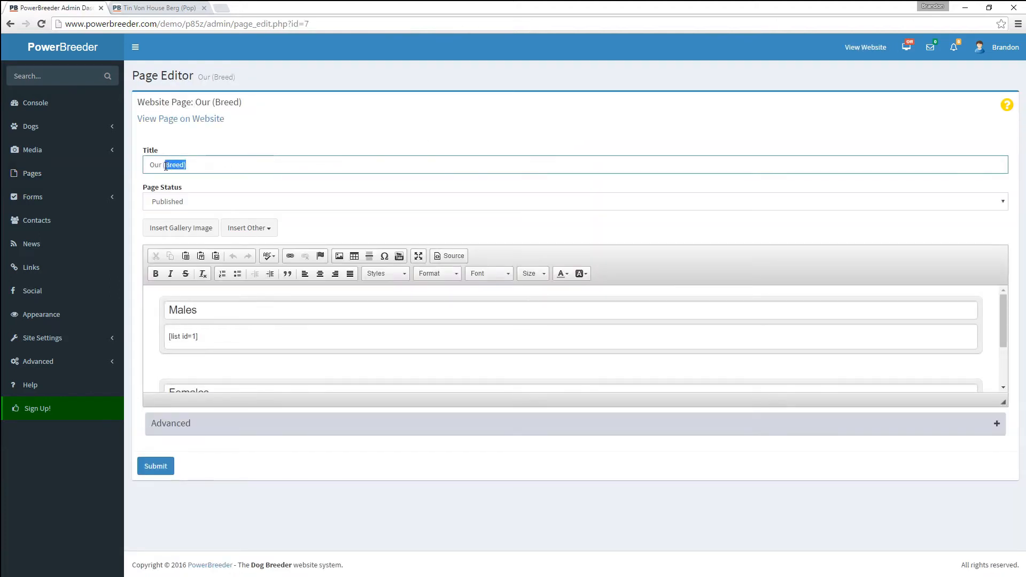
pyautogui.write('Dogs')
pyautogui.click(155, 466)
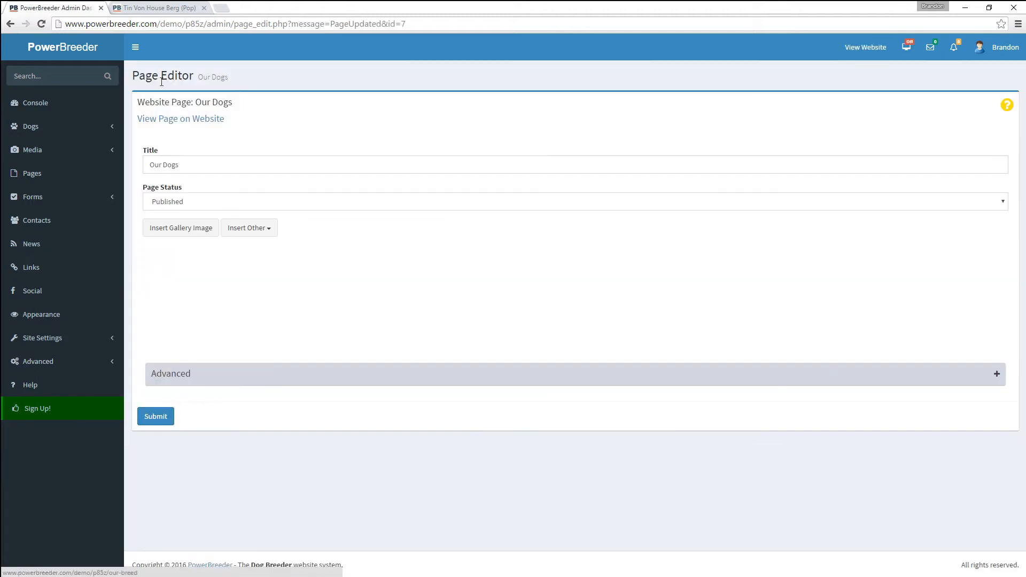
# - Reload the live site to confirm the Our Dogs menu, then return to the Pages list
pyautogui.click(164, 10)
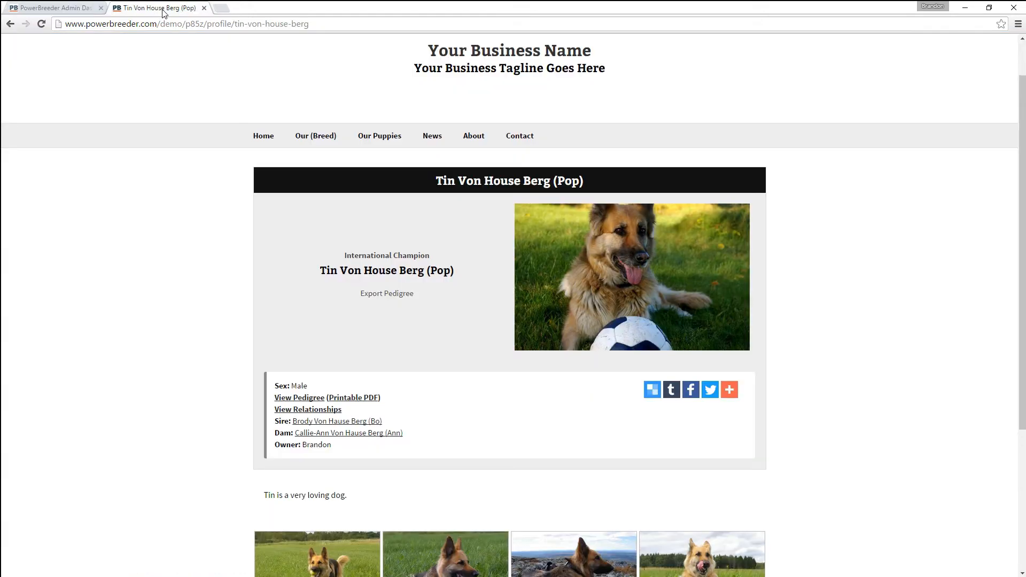
pyautogui.press('F5')
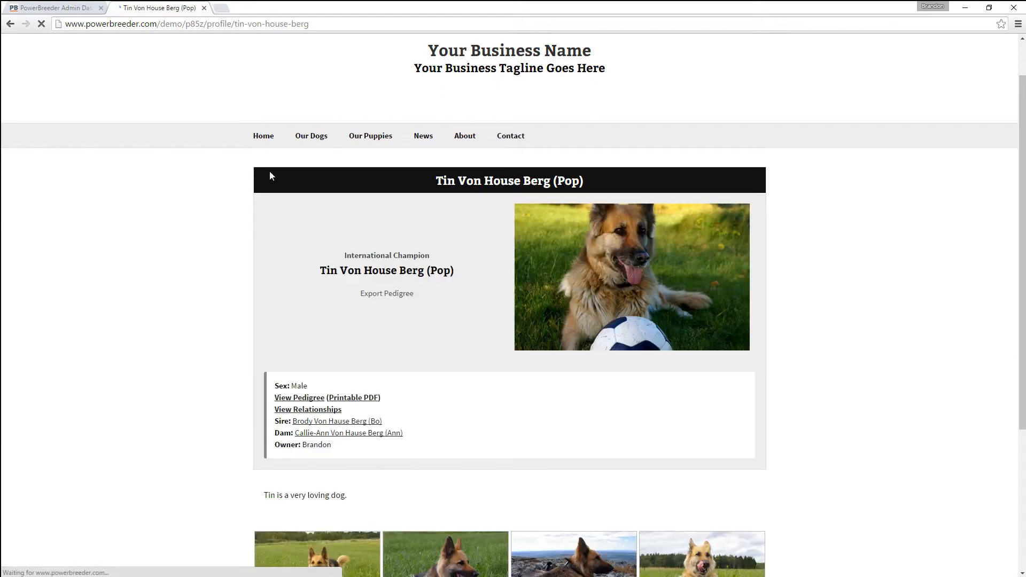
pyautogui.click(77, 11)
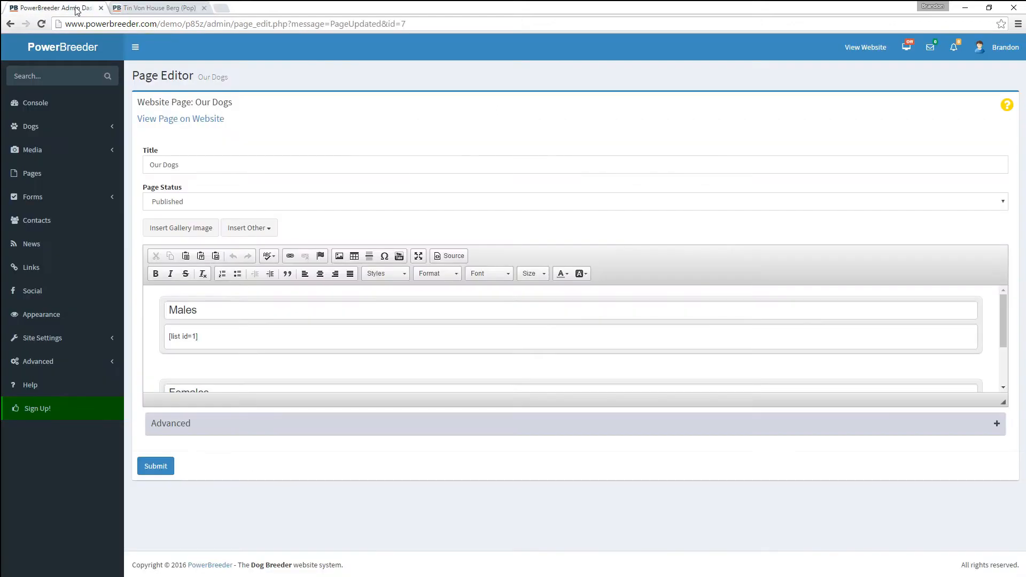
pyautogui.click(39, 174)
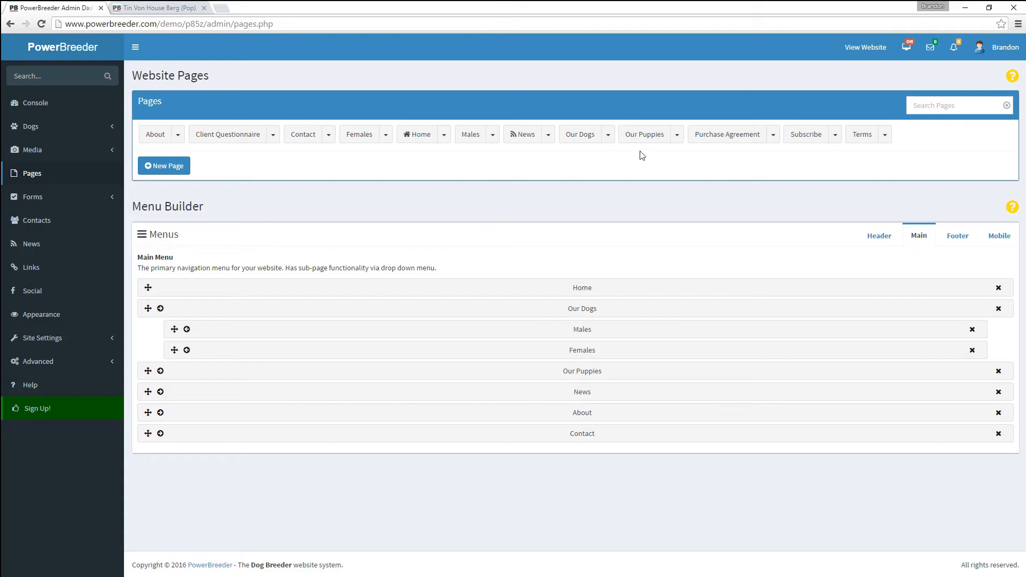
# - Create a Dog Lists page named 'Young Dogs' that shows the Young Dogs list
pyautogui.click(165, 166)
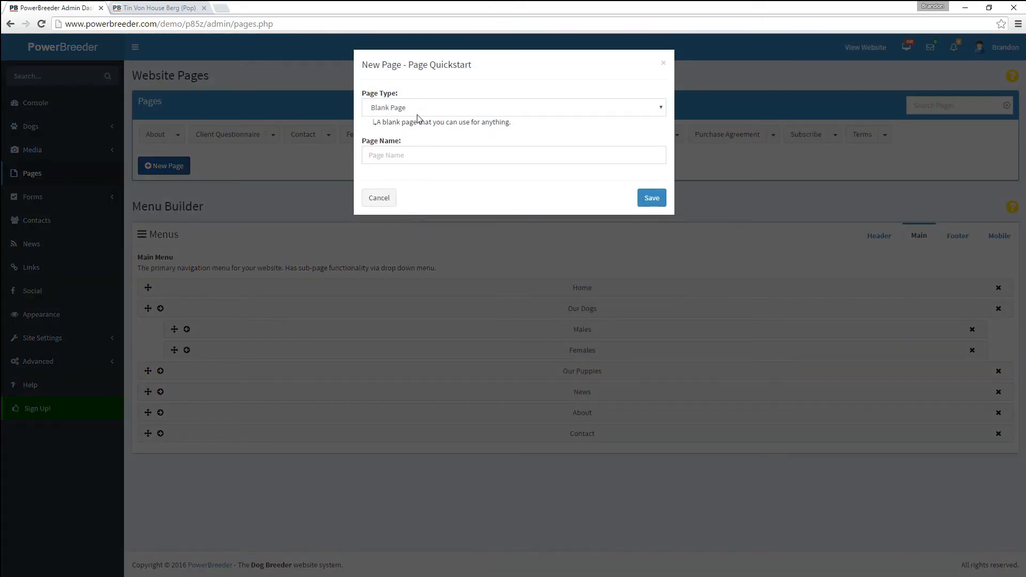
pyautogui.click(417, 114)
pyautogui.click(420, 132)
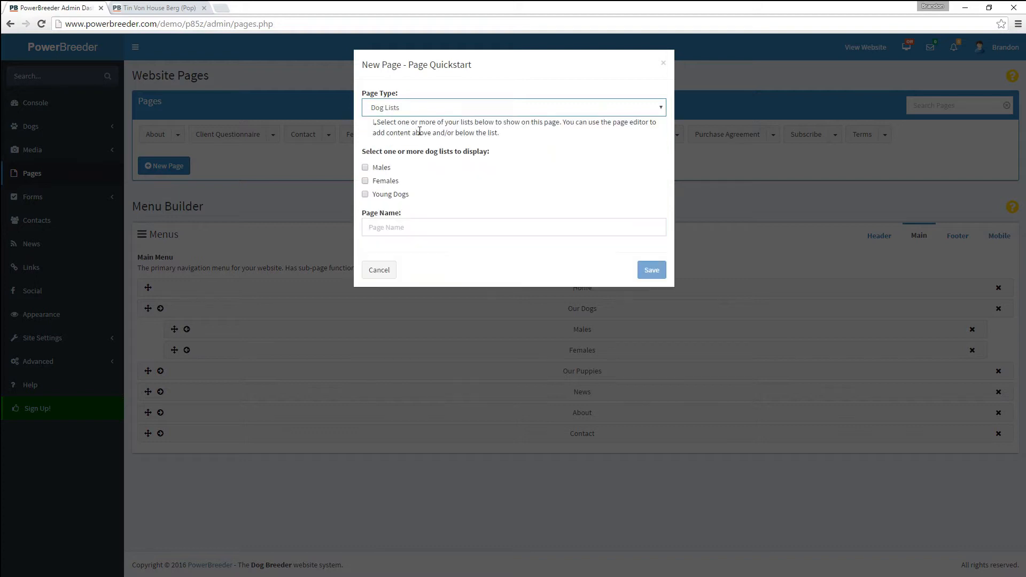
pyautogui.click(401, 202)
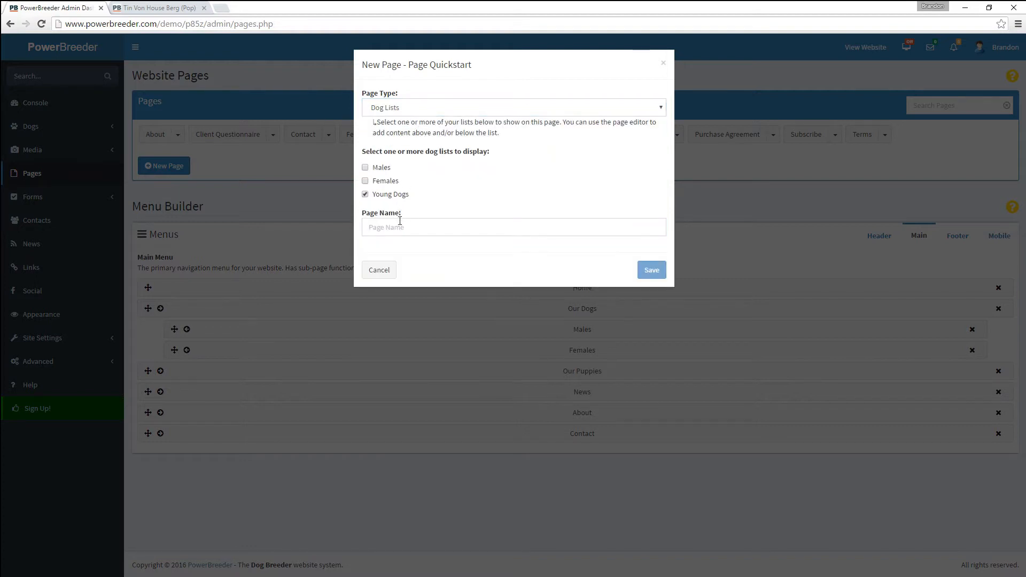
pyautogui.click(399, 228)
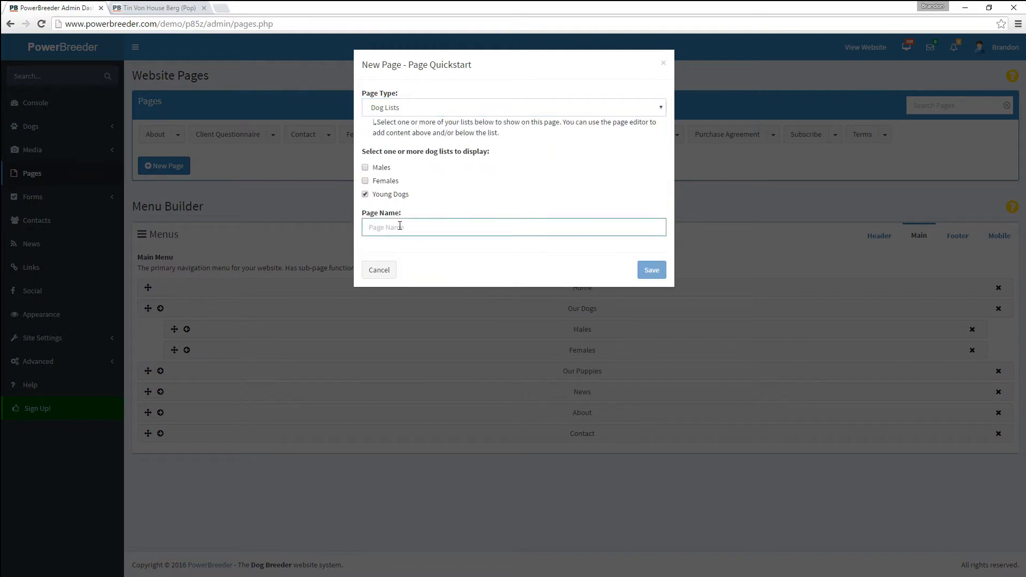
pyautogui.write('Young Dogs')
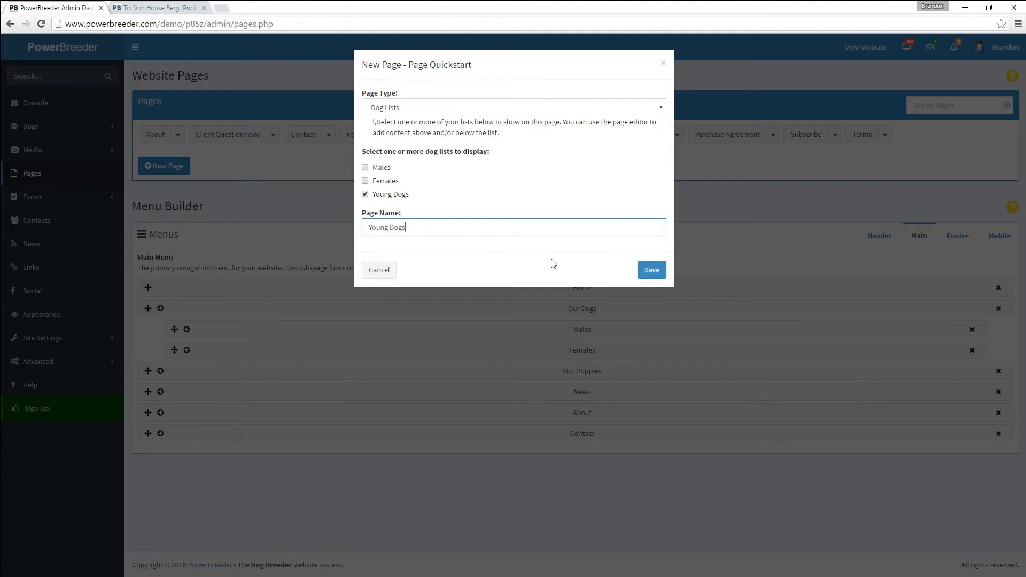
pyautogui.click(644, 270)
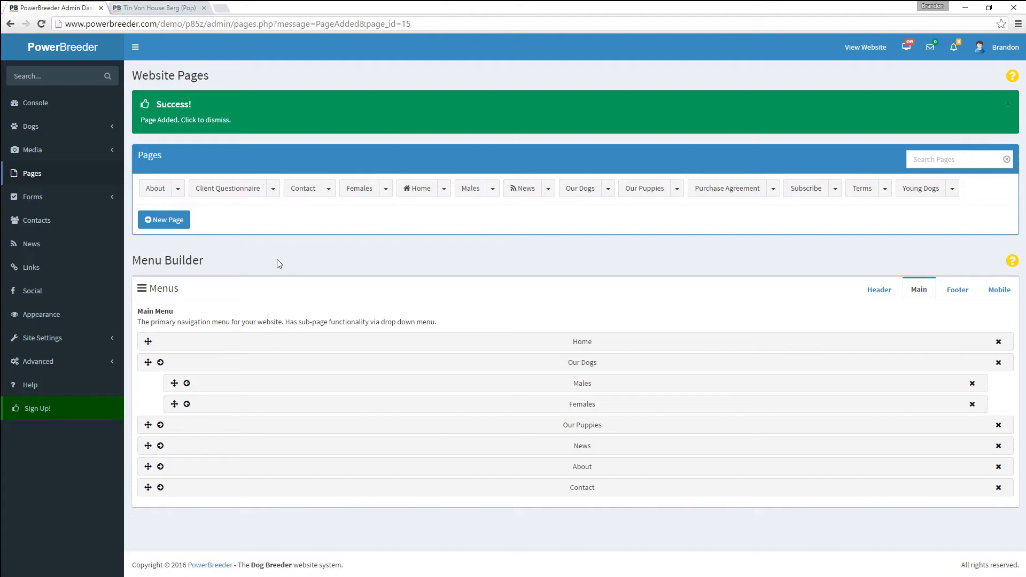
# - Add Young Dogs to the main menu, placed below Females and indented under Our Dogs
pyautogui.click(954, 191)
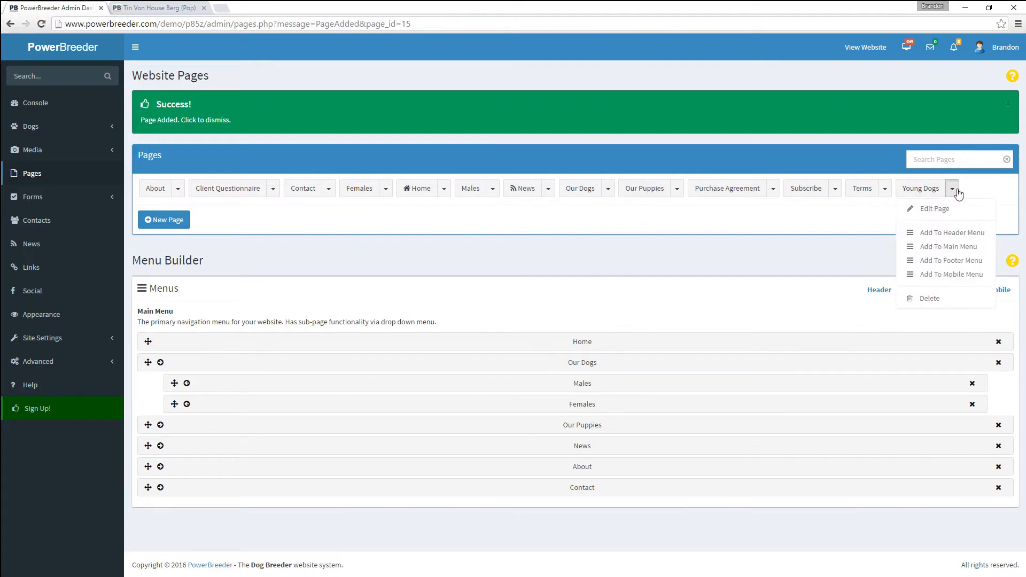
pyautogui.click(957, 246)
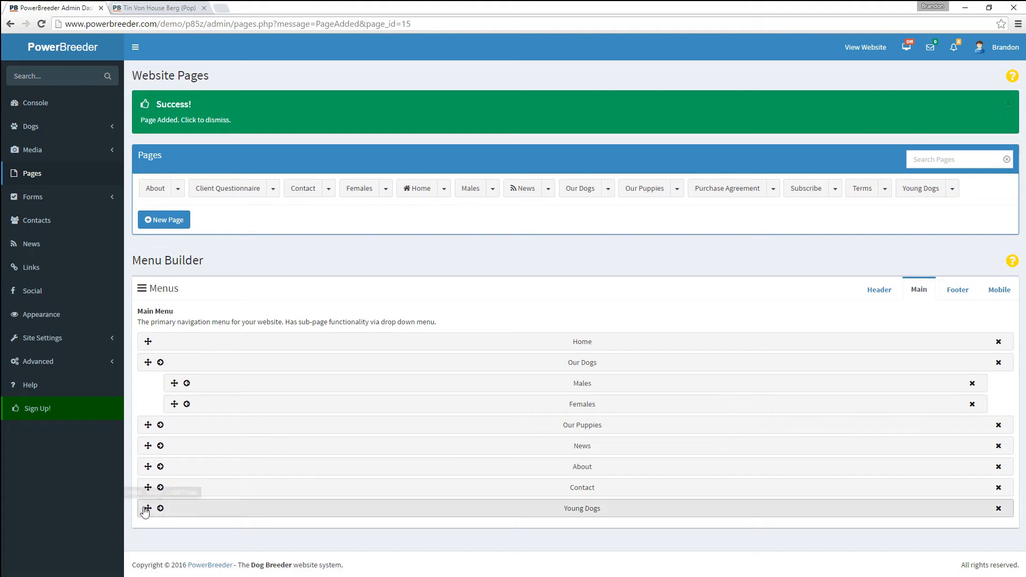
pyautogui.moveTo(150, 506); pyautogui.dragTo(161, 422)
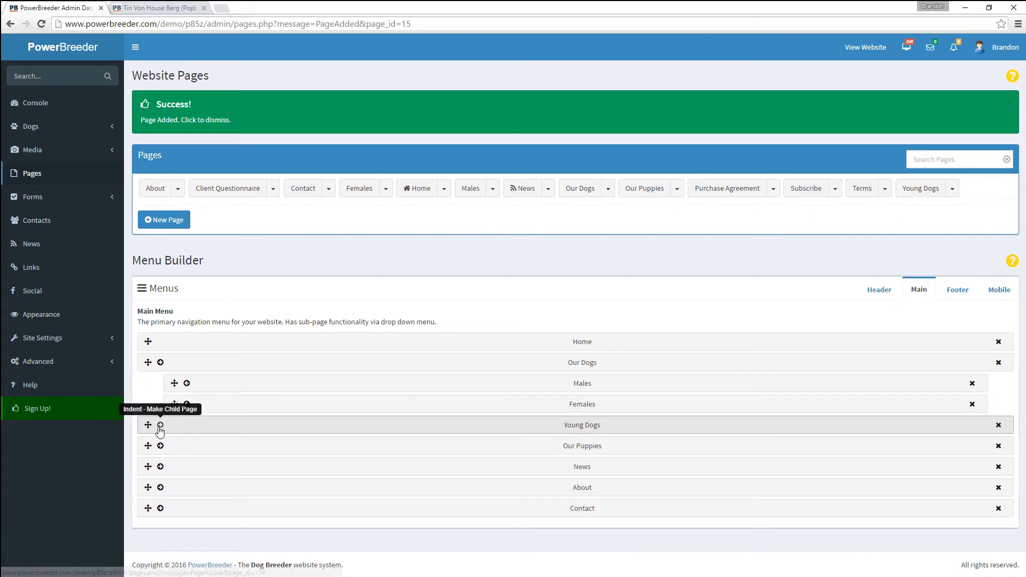
pyautogui.click(160, 425)
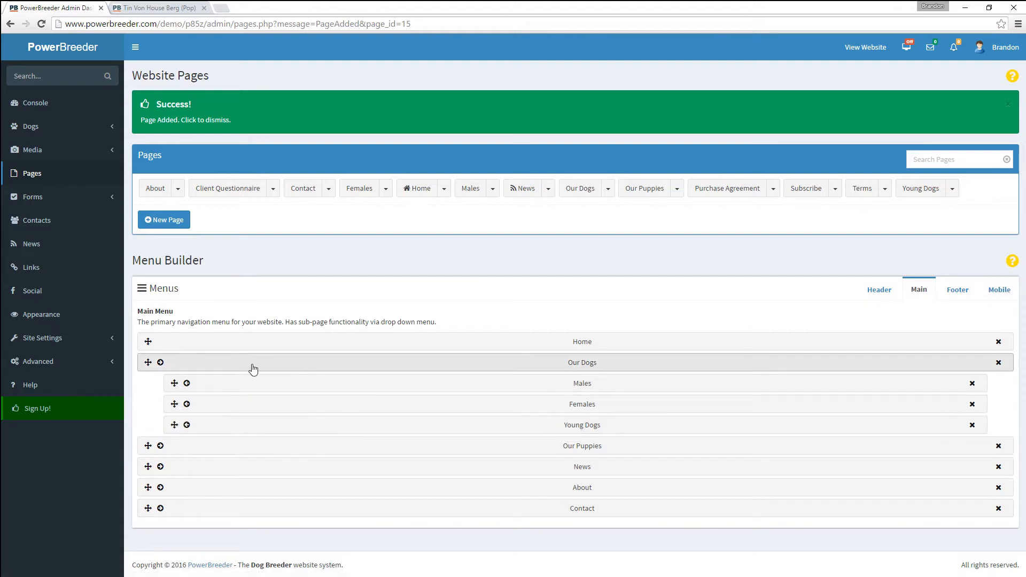
pyautogui.click(142, 11)
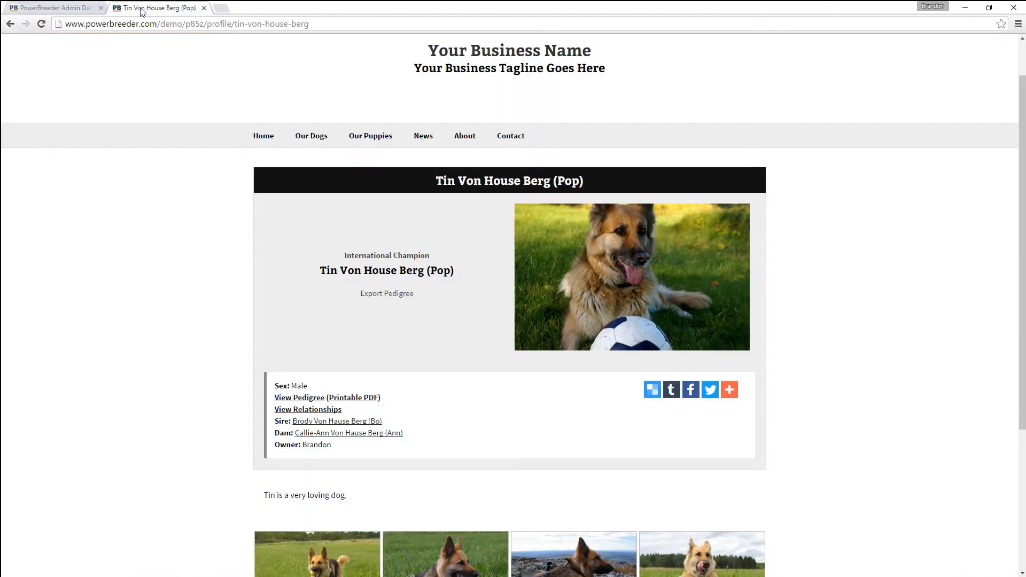
# - Reload the live site and browse the Young Dogs, Males and Females pages under Our Dogs
pyautogui.click(42, 24)
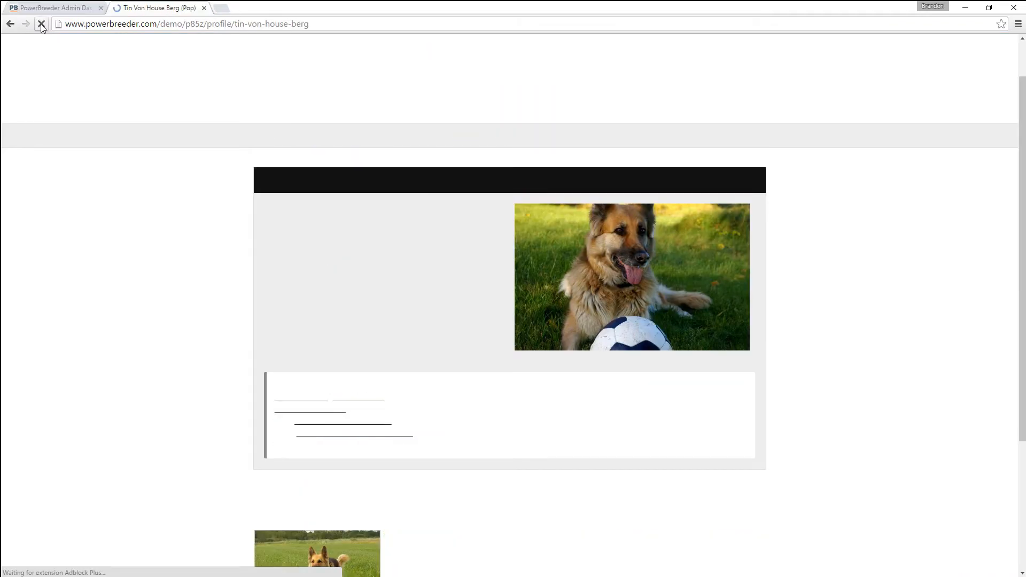
pyautogui.moveTo(314, 155)
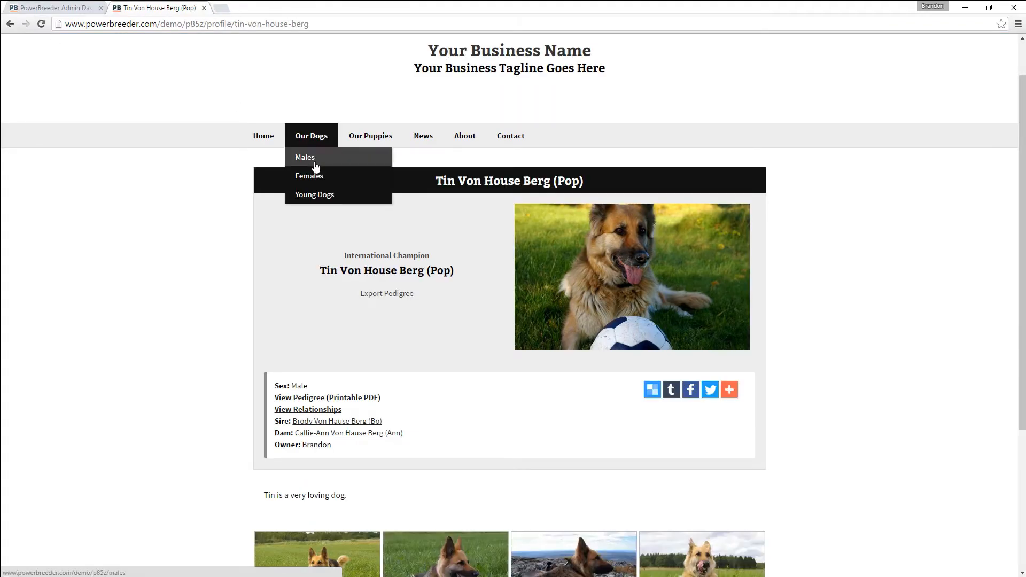
pyautogui.click(314, 196)
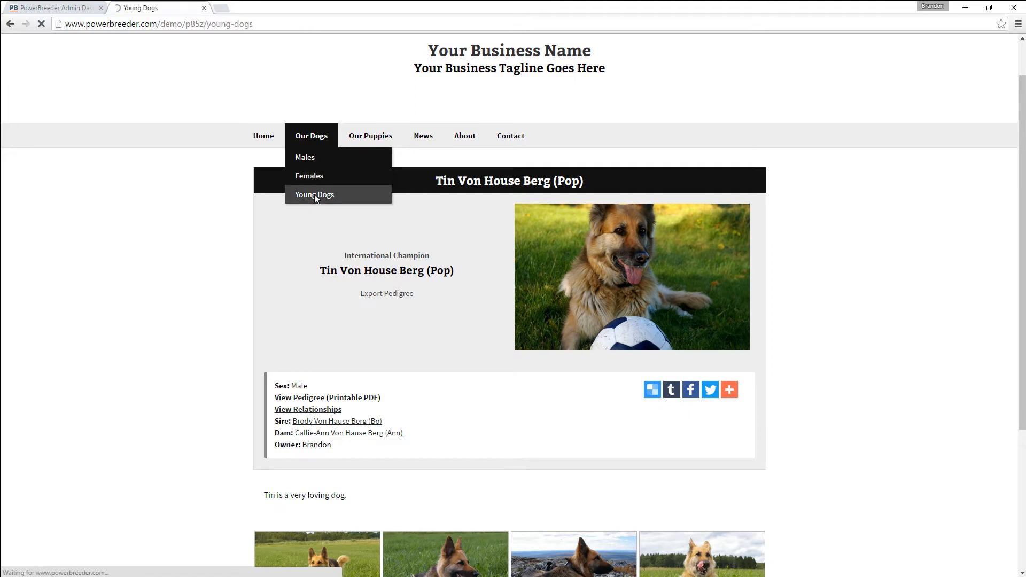
pyautogui.scroll(-4, 230, 305)
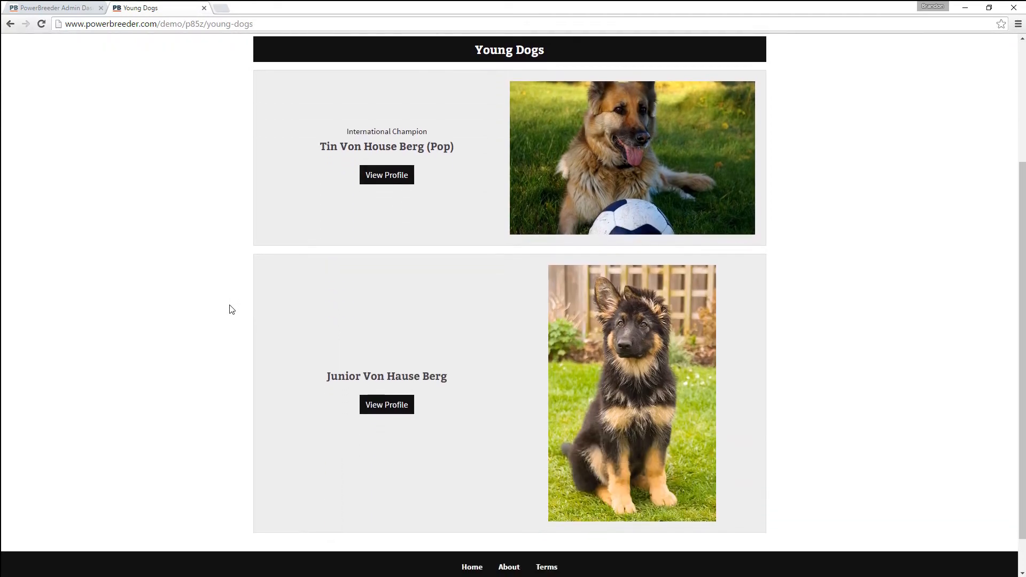
pyautogui.scroll(4, 231, 311)
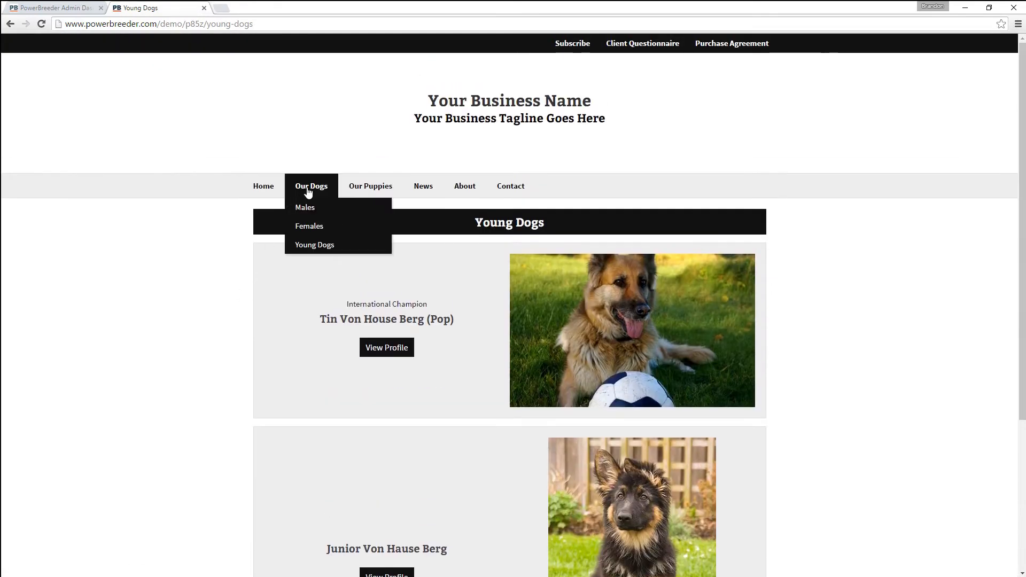
pyautogui.click(313, 208)
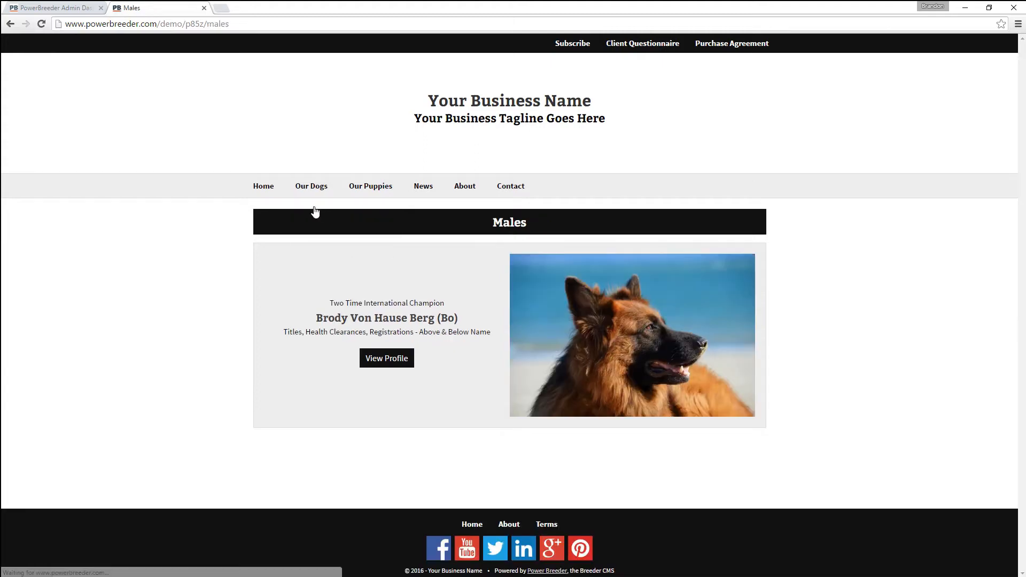
pyautogui.click(310, 226)
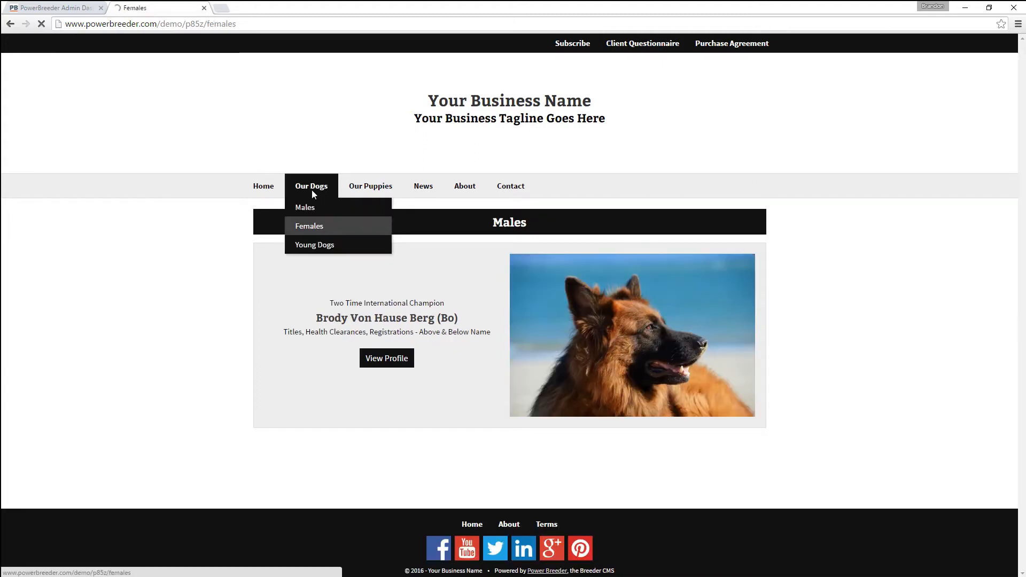
pyautogui.click(313, 244)
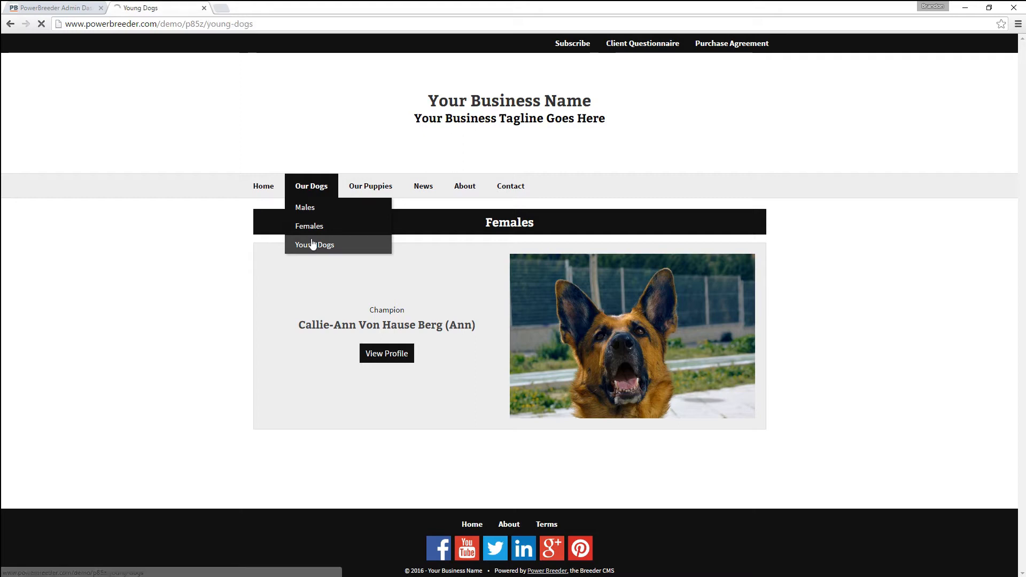
pyautogui.scroll(-3, 312, 351)
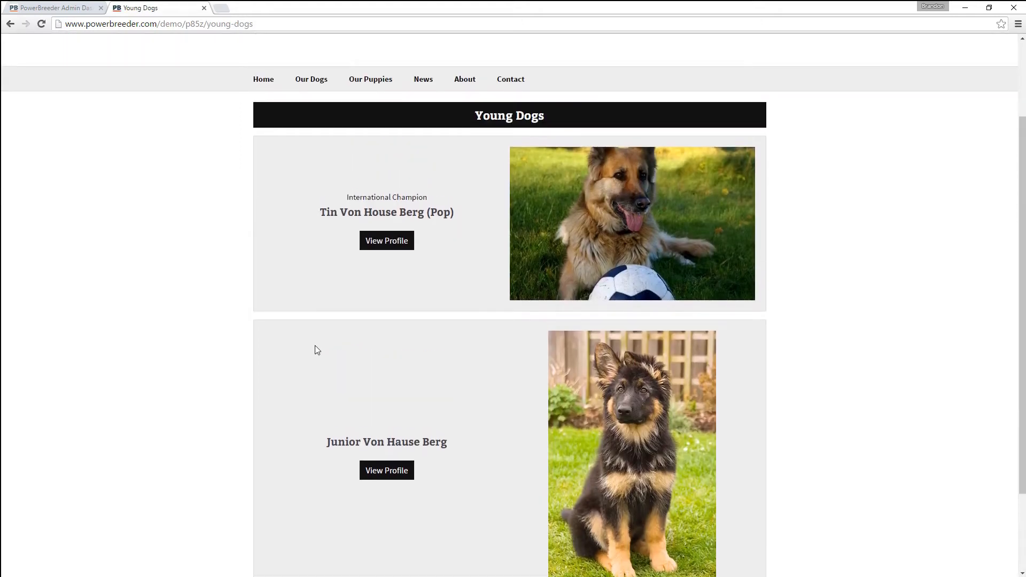
pyautogui.scroll(2, 315, 345)
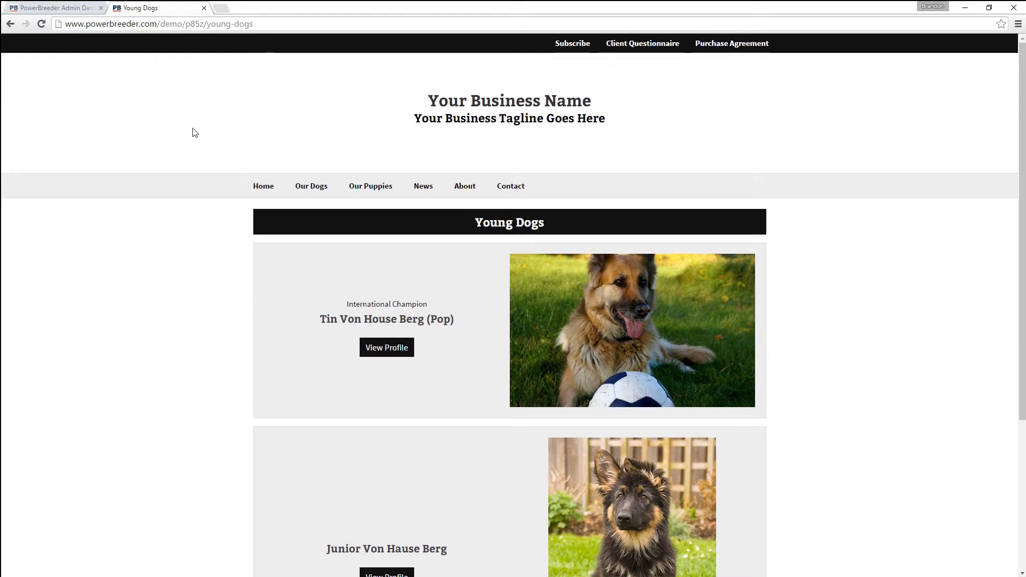
pyautogui.click(77, 9)
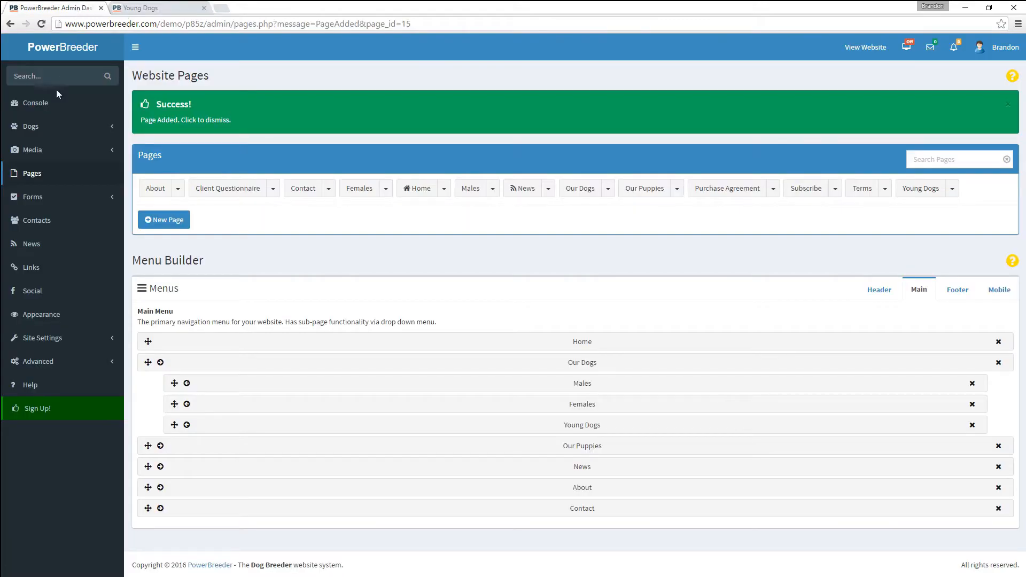
# - Go to Dogs > Breedings, after reviewing the Brody × Callie-Ann litter on the live Our Puppies page
pyautogui.click(37, 128)
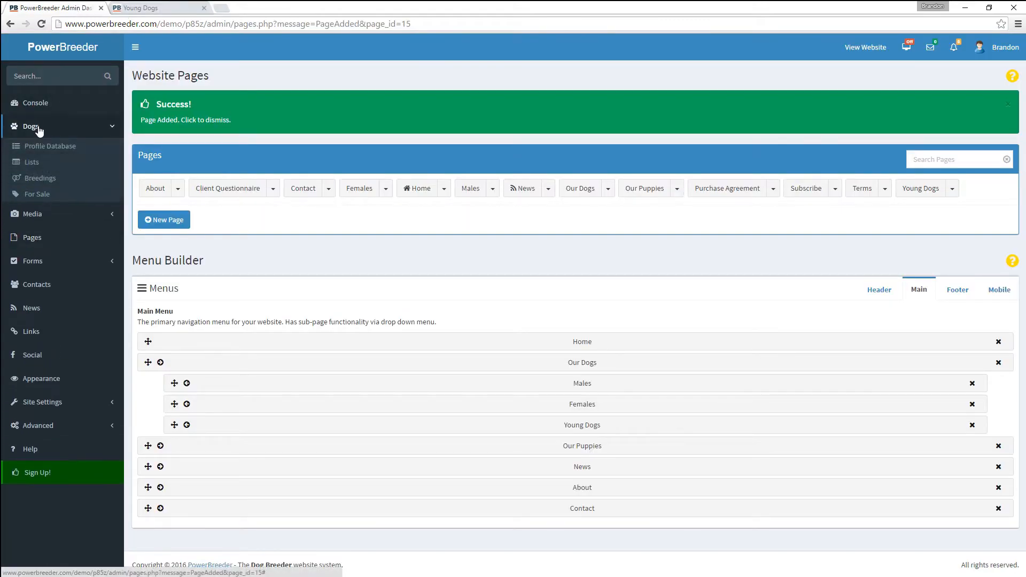
pyautogui.click(37, 181)
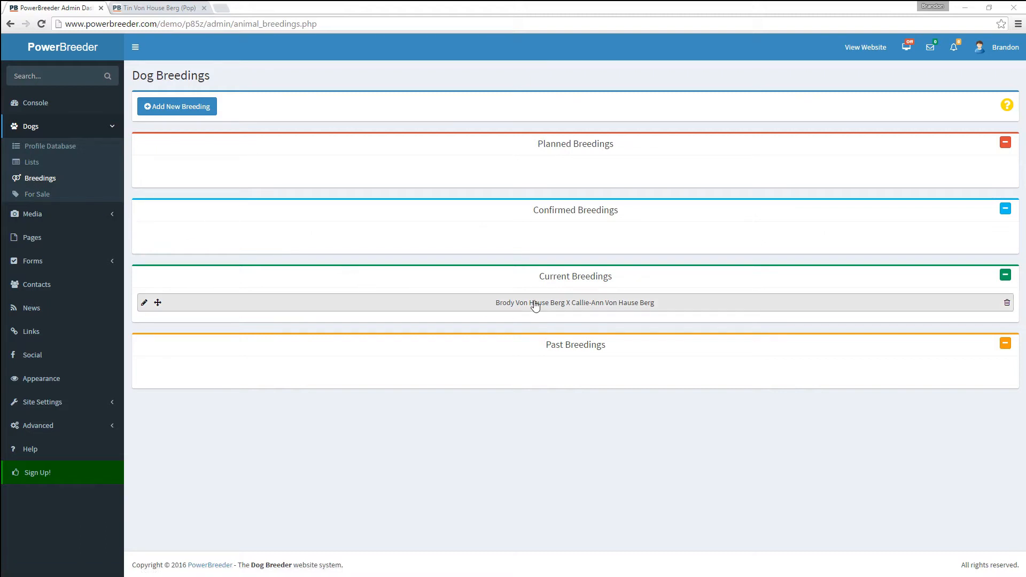
pyautogui.click(161, 6)
pyautogui.scroll(10, 239, 265)
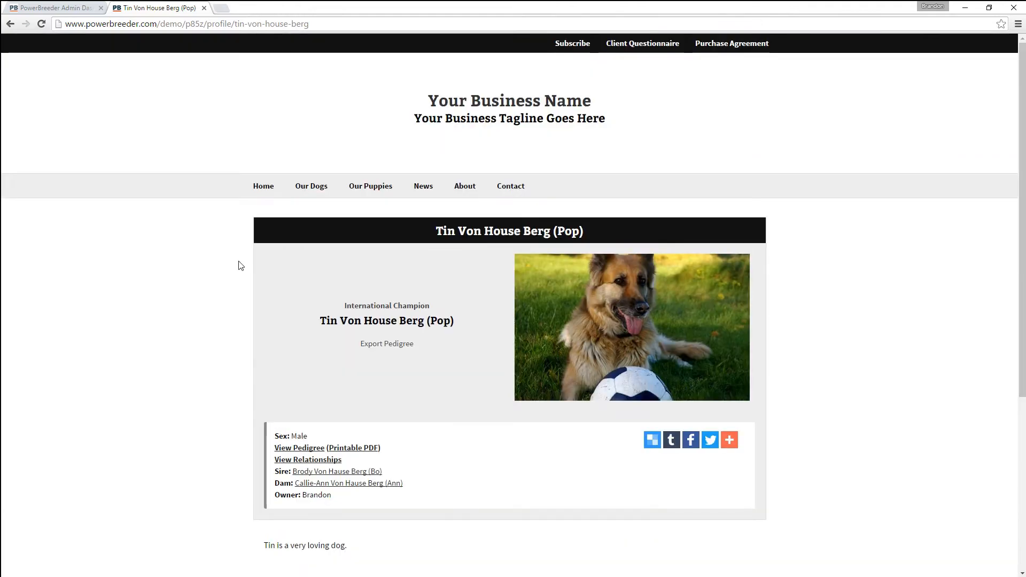
pyautogui.click(366, 196)
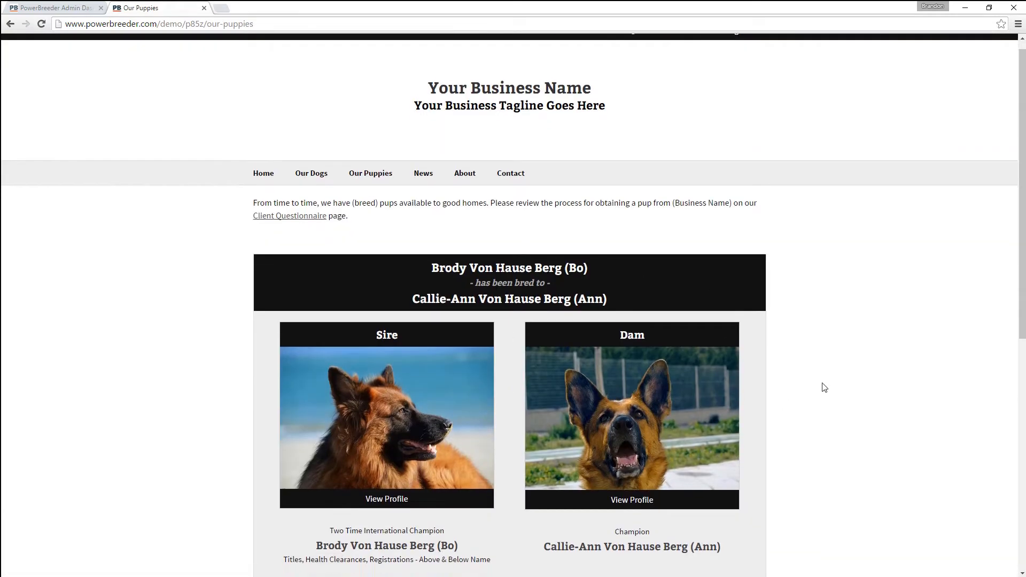
pyautogui.scroll(-8, 823, 387)
pyautogui.scroll(-1, 826, 388)
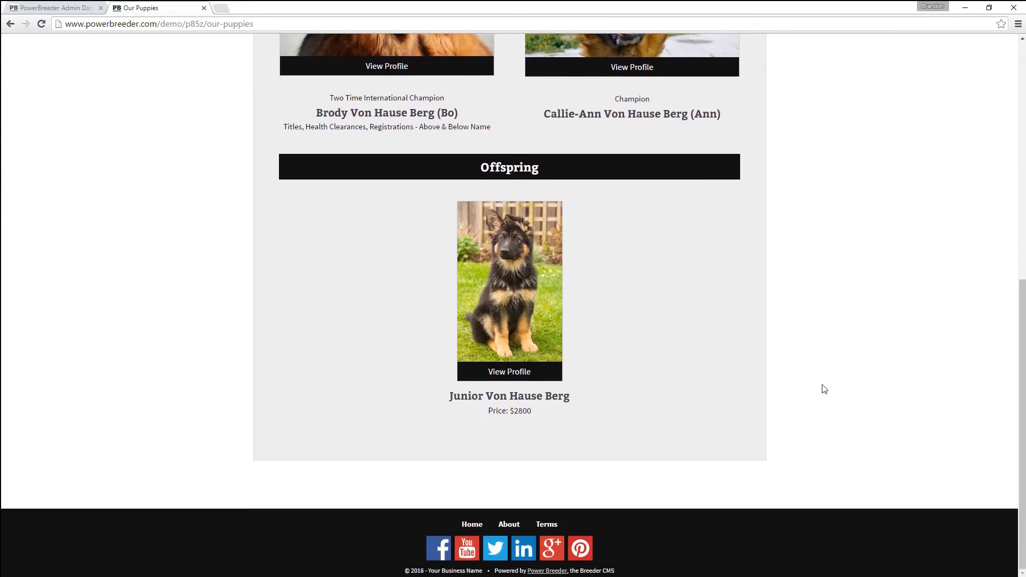
pyautogui.scroll(9, 552, 400)
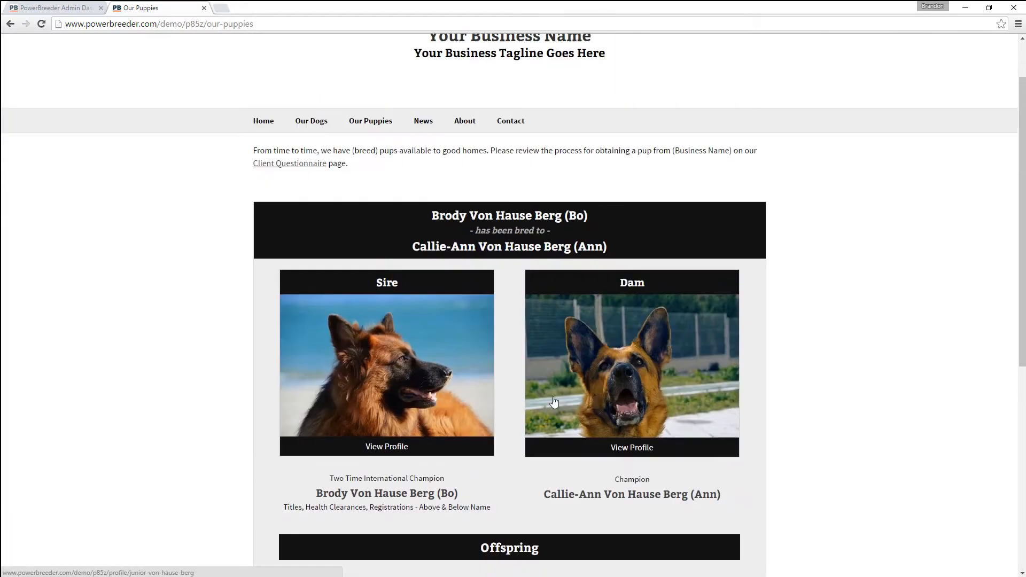
pyautogui.click(64, 7)
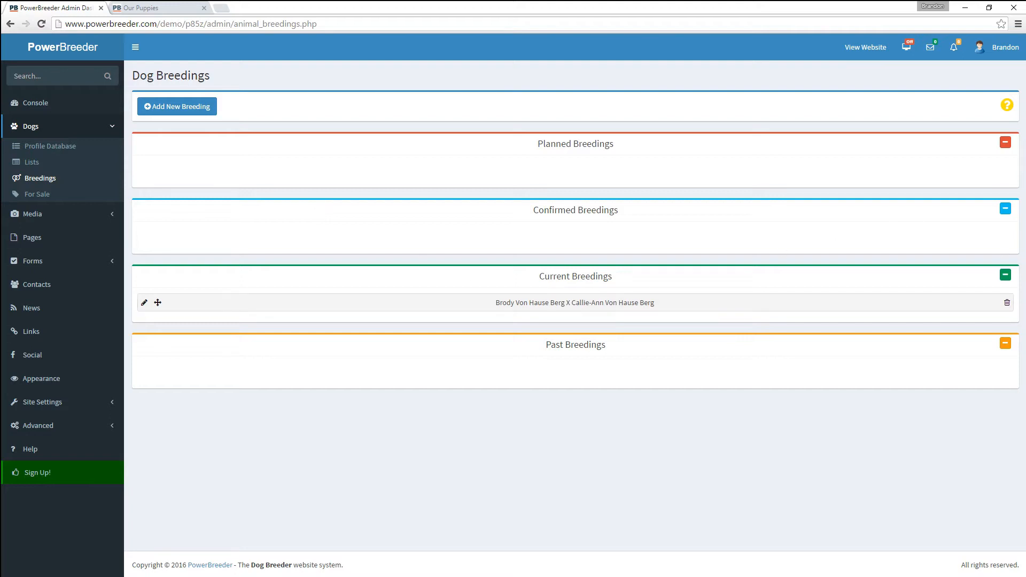
# - Delete the old Brody × Callie-Ann breeding and start a new one with Brody Von Hause Berg as sire
pyautogui.click(1007, 302)
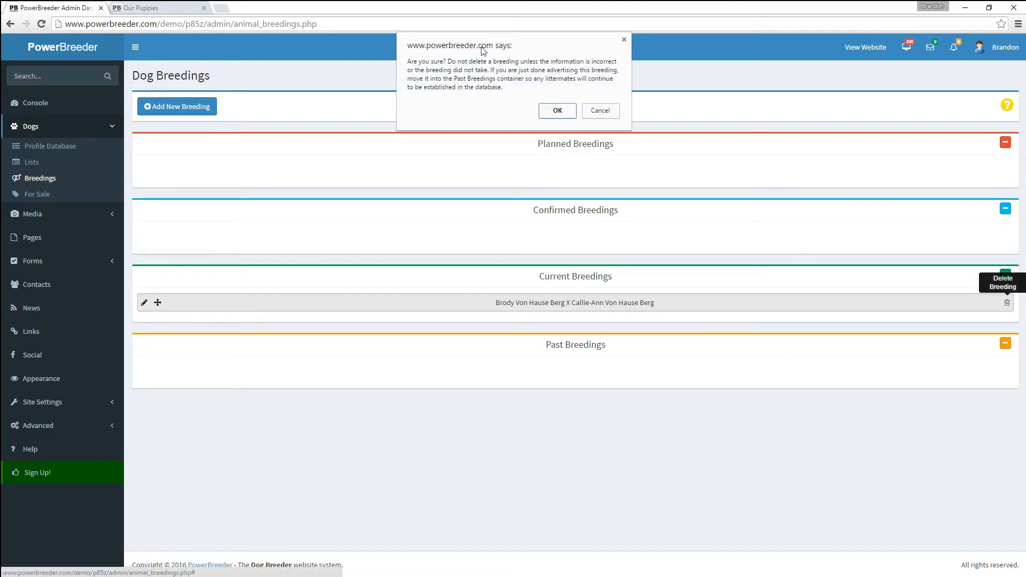
pyautogui.click(572, 114)
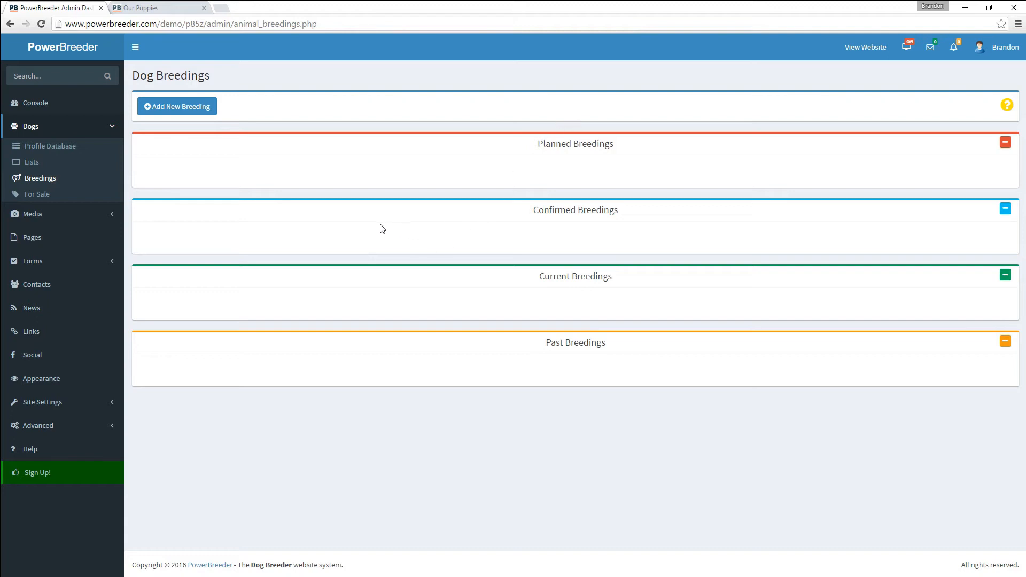
pyautogui.click(187, 109)
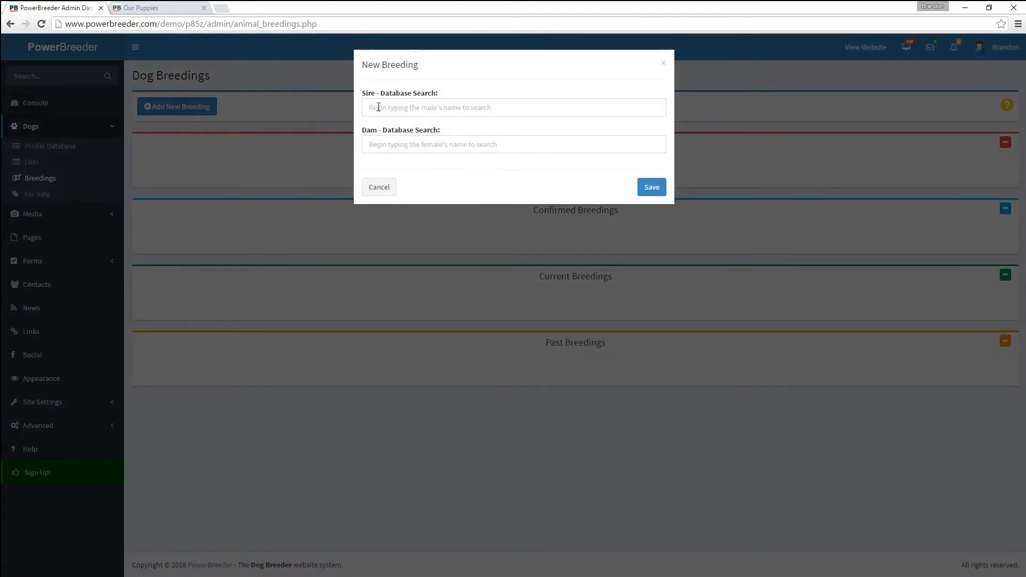
pyautogui.click(378, 107)
pyautogui.write('b')
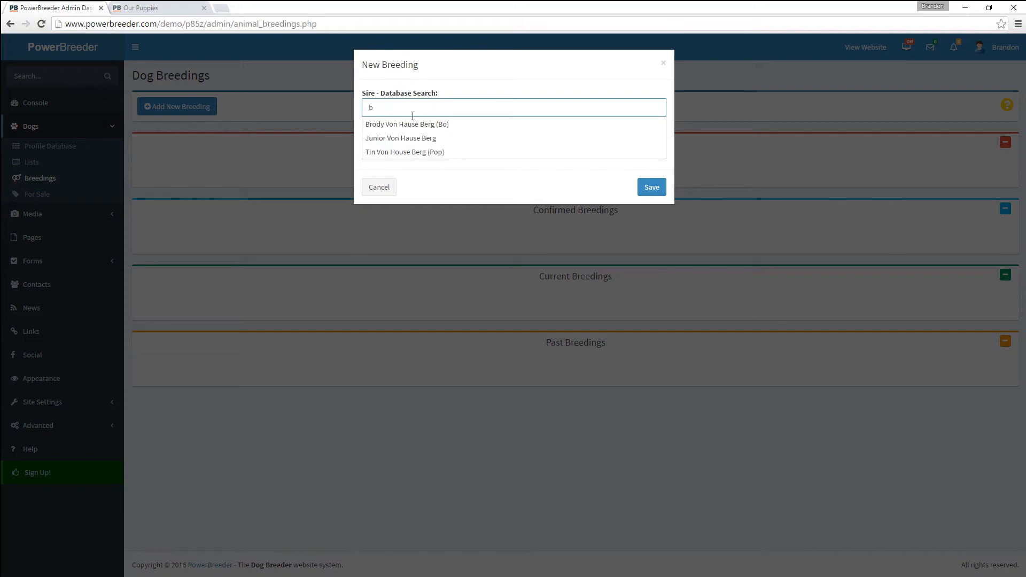
pyautogui.click(412, 124)
pyautogui.click(418, 145)
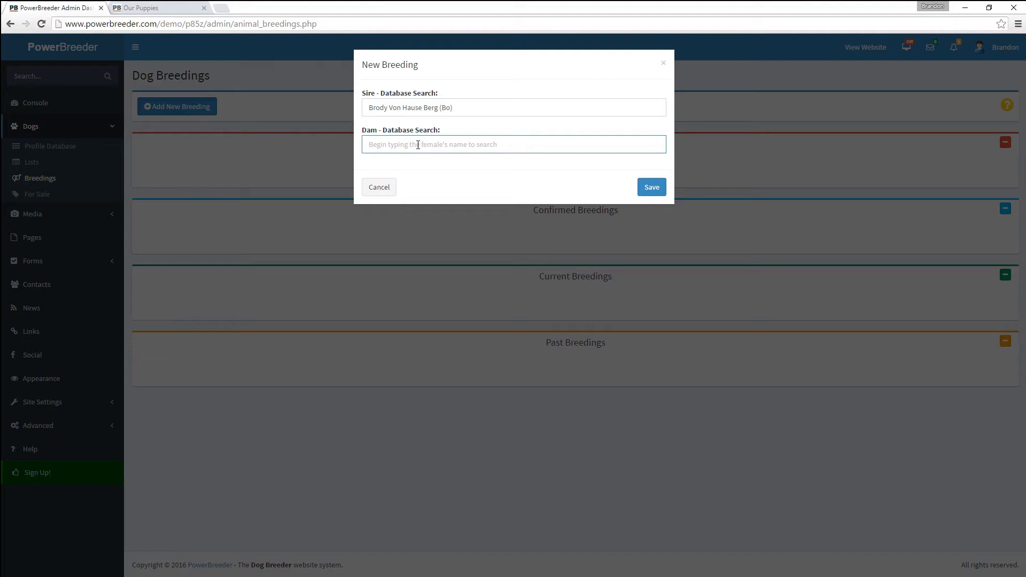
# - Set Callie-Ann Von Hause Berg as dam, save, and move the breeding into Current Breedings
pyautogui.write('ca')
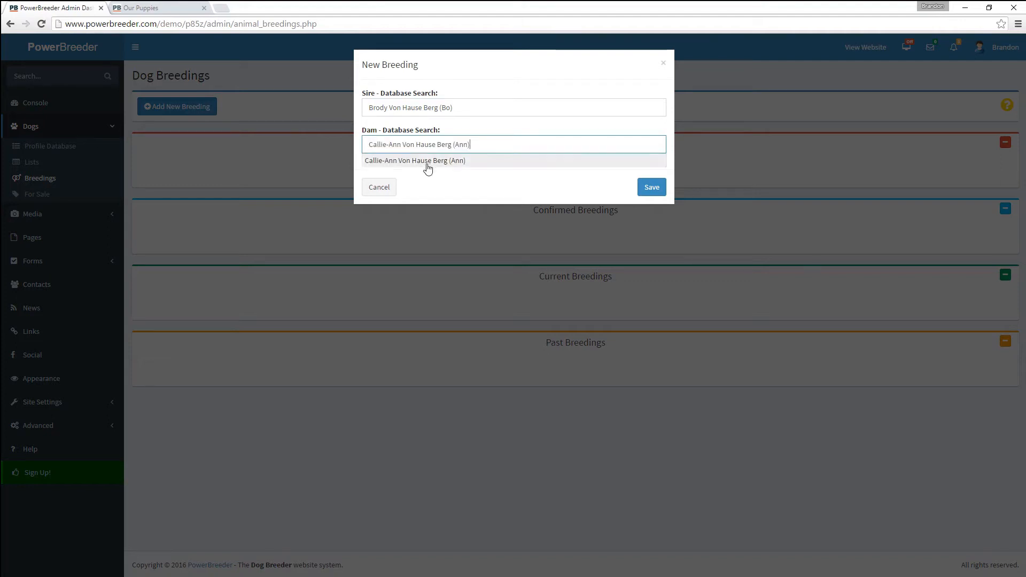
pyautogui.click(428, 167)
pyautogui.click(643, 191)
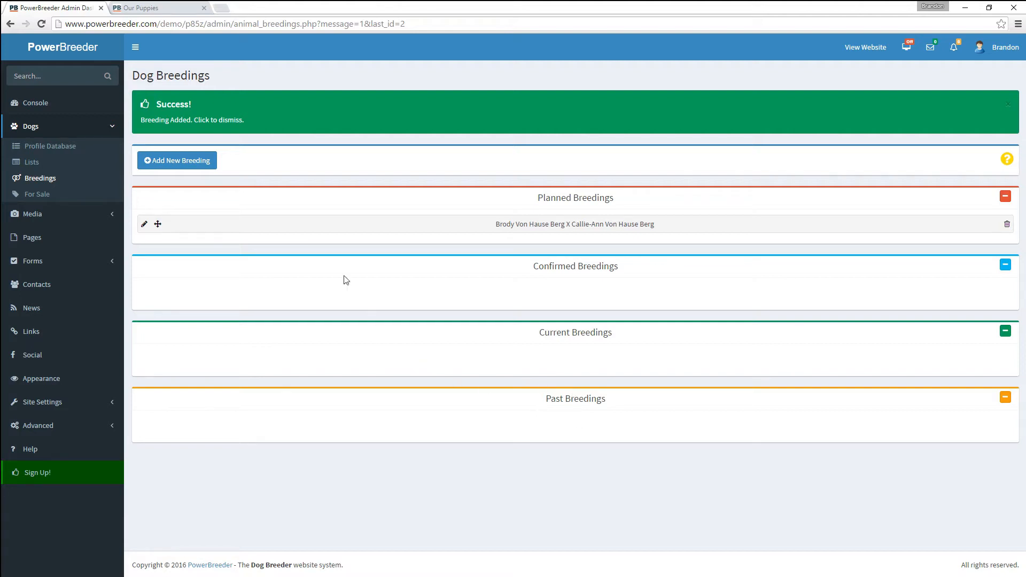
pyautogui.moveTo(159, 223); pyautogui.dragTo(176, 362)
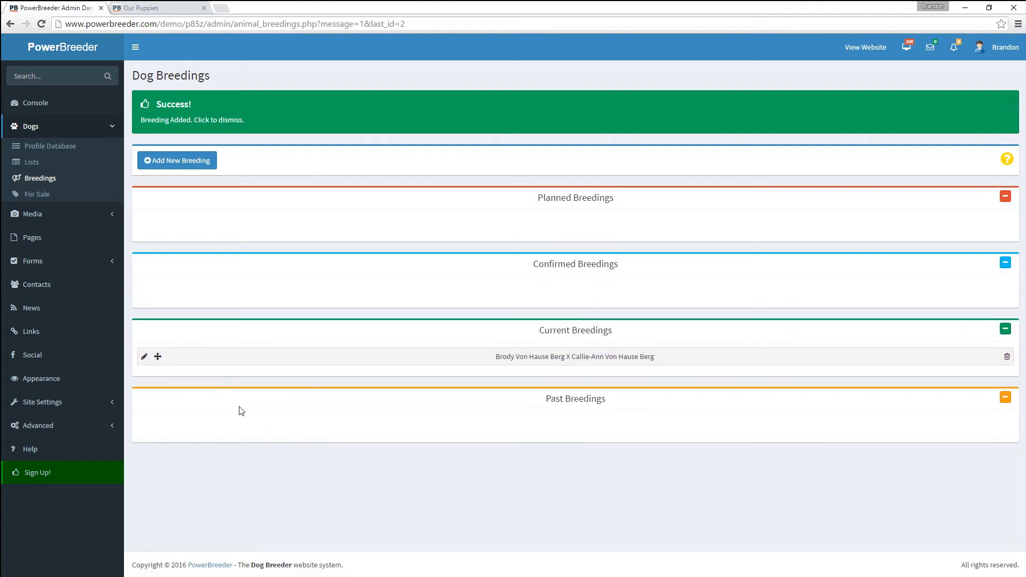
pyautogui.click(144, 358)
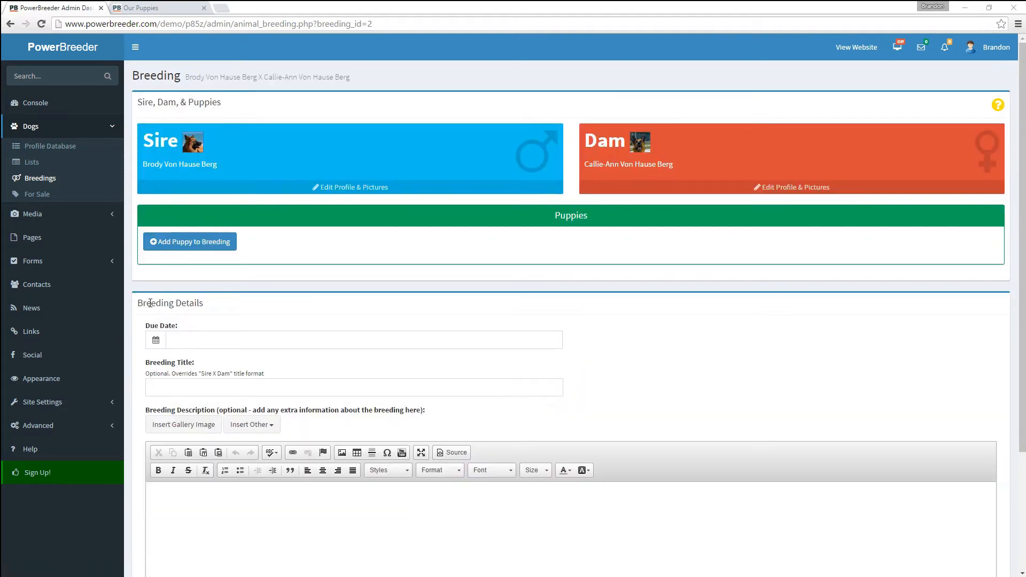
# - Attach the existing dog Tin Von House Berg (Pop) to the breeding as a puppy
pyautogui.click(171, 243)
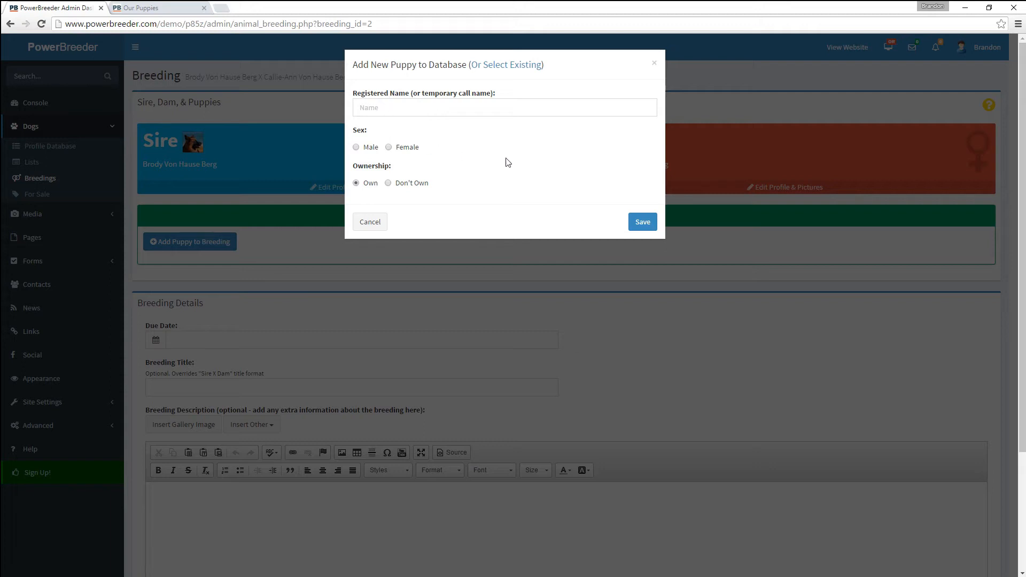
pyautogui.click(510, 67)
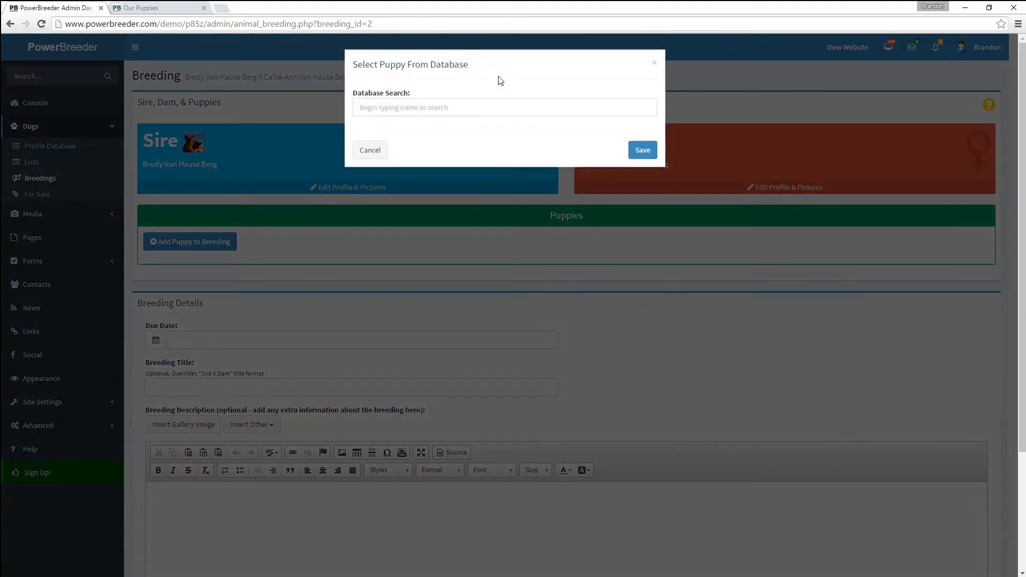
pyautogui.click(469, 111)
pyautogui.write('Tin')
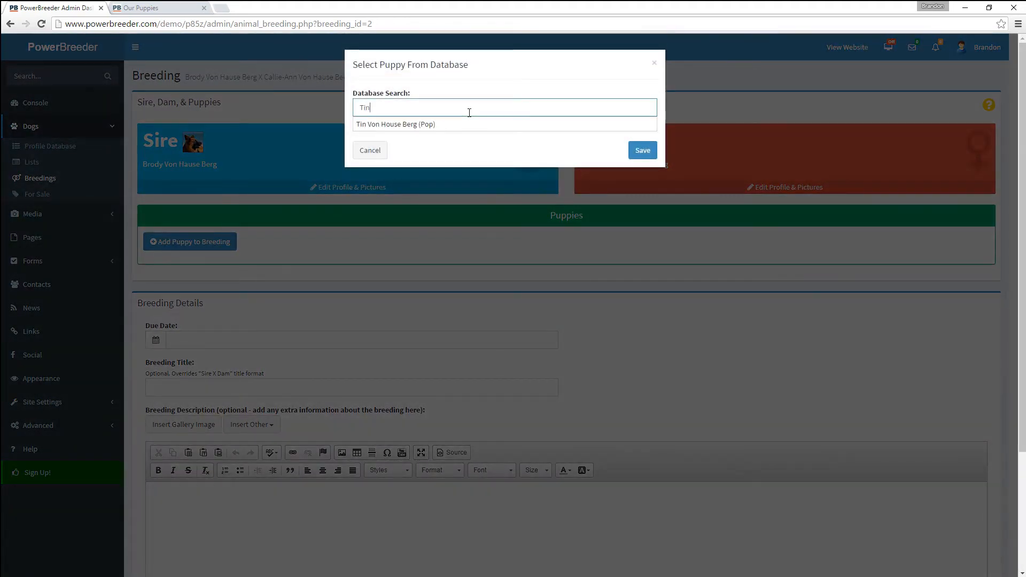
pyautogui.click(460, 132)
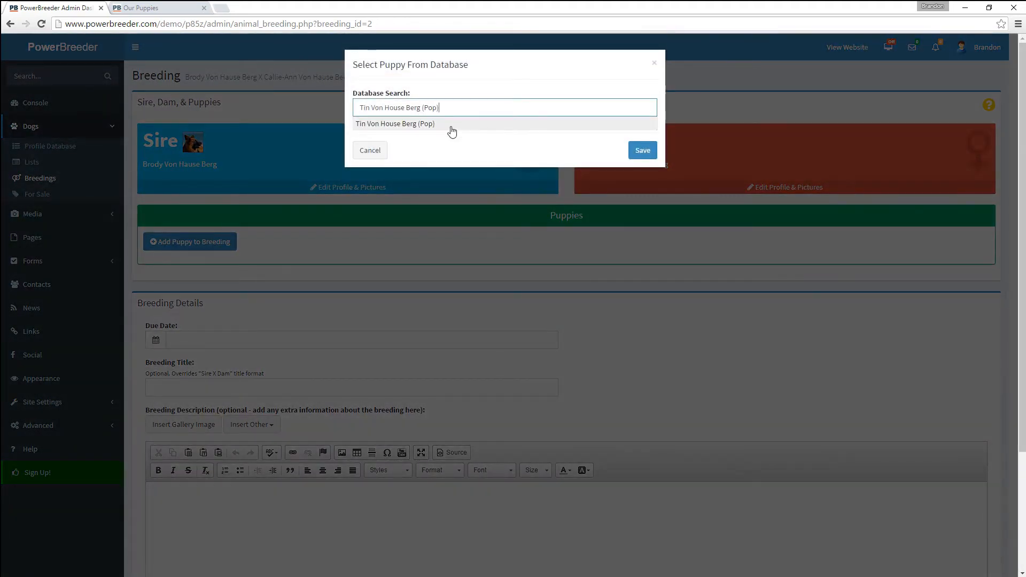
pyautogui.click(632, 154)
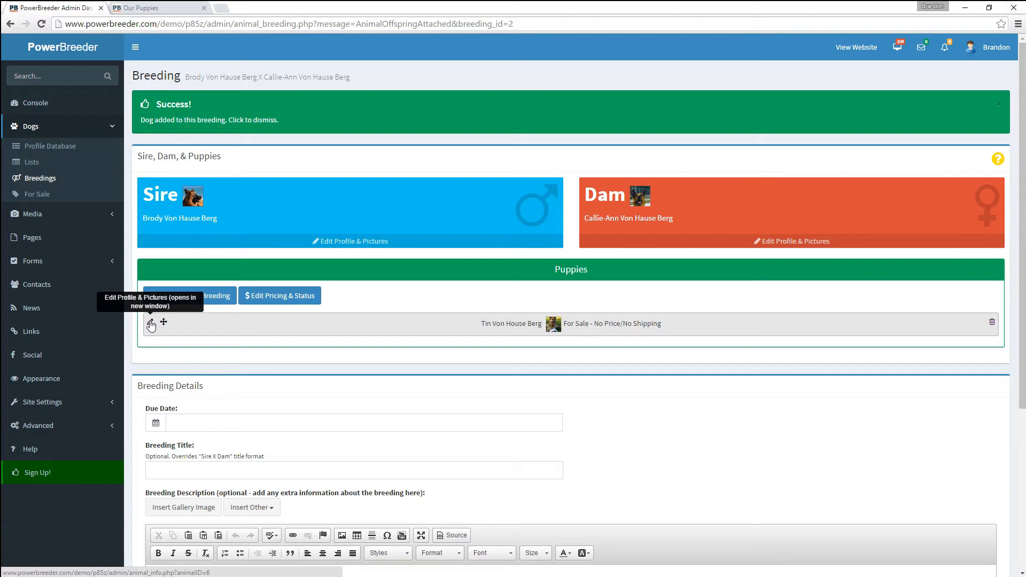
pyautogui.click(151, 324)
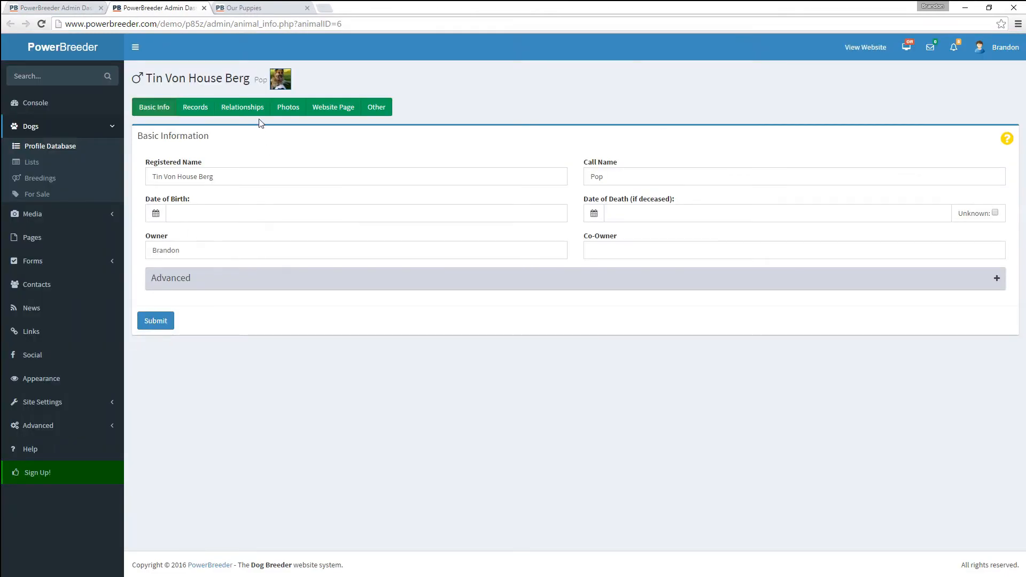
pyautogui.click(287, 107)
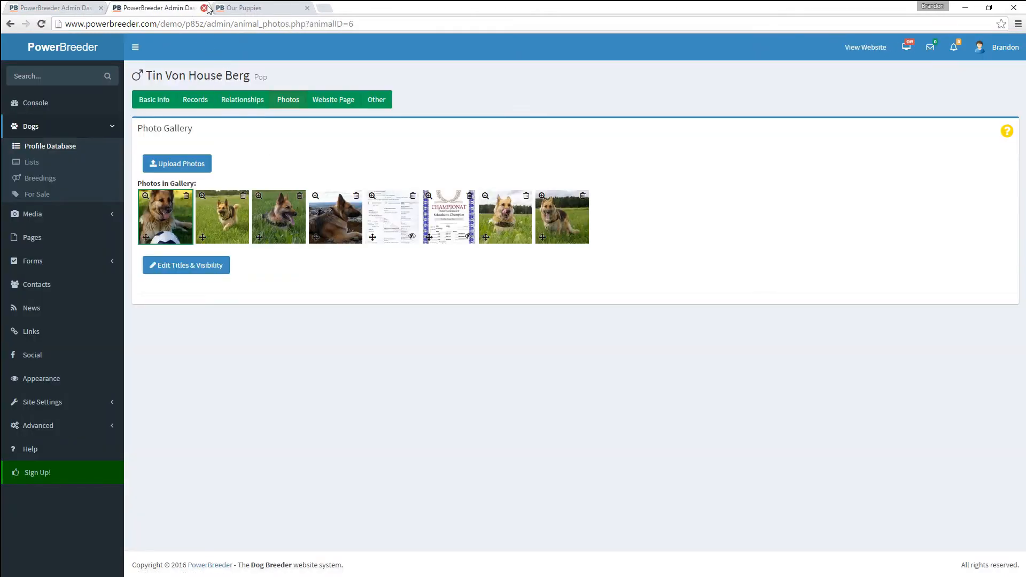
pyautogui.click(204, 8)
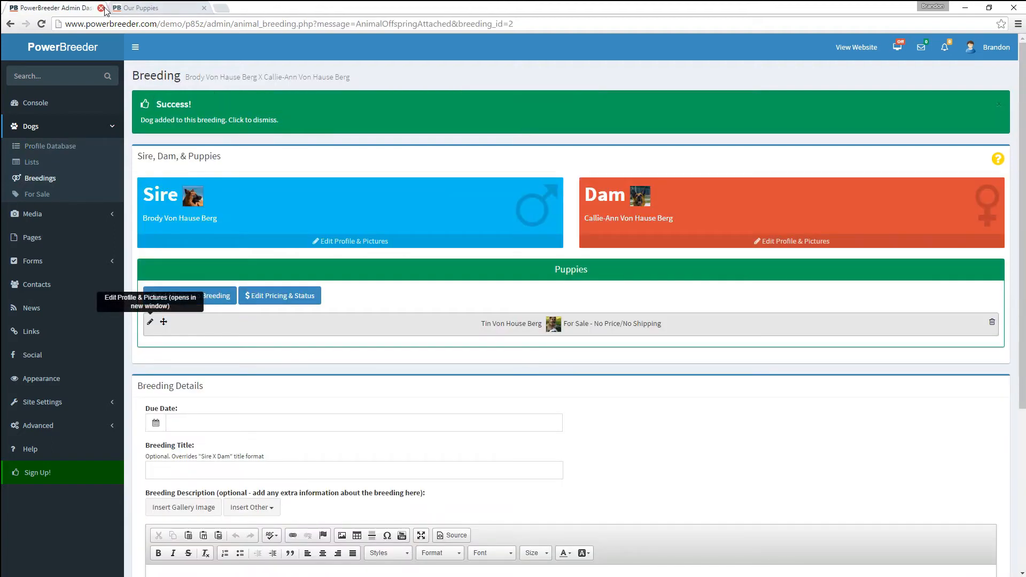
# - Set Tin's status to For Sale with a $2000 price and $300 shipping, and save
pyautogui.click(291, 297)
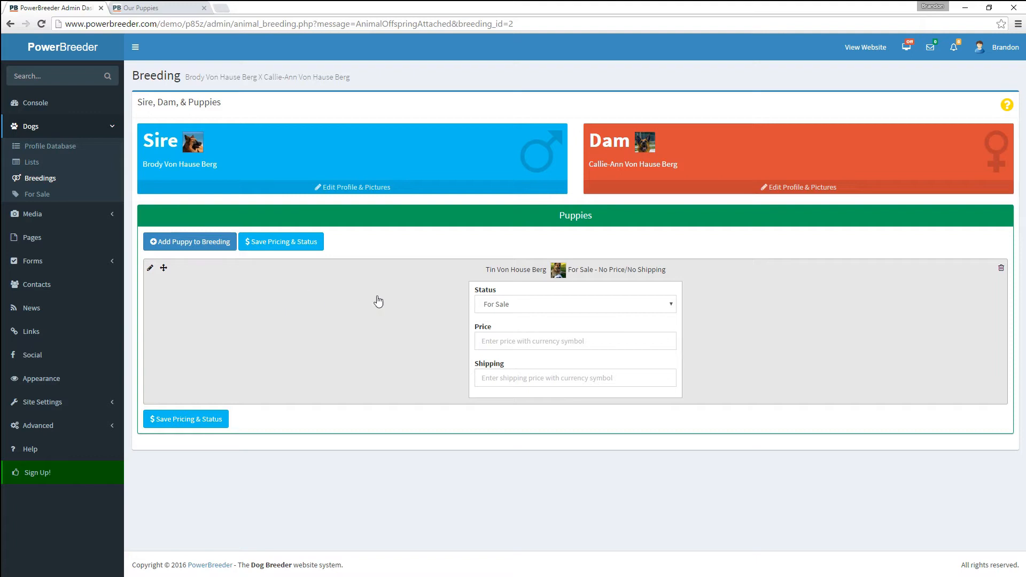
pyautogui.click(508, 304)
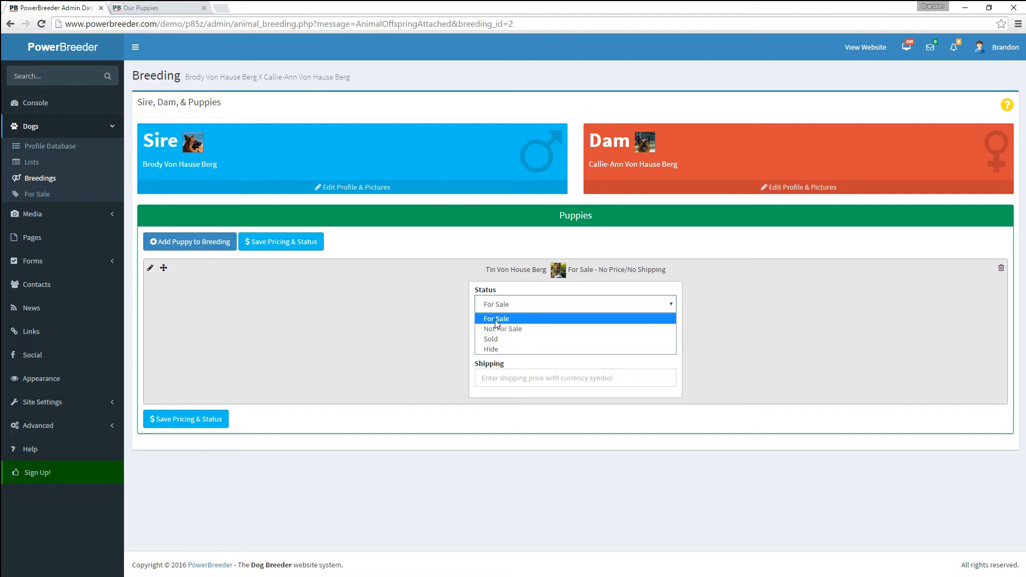
pyautogui.click(493, 321)
pyautogui.click(498, 344)
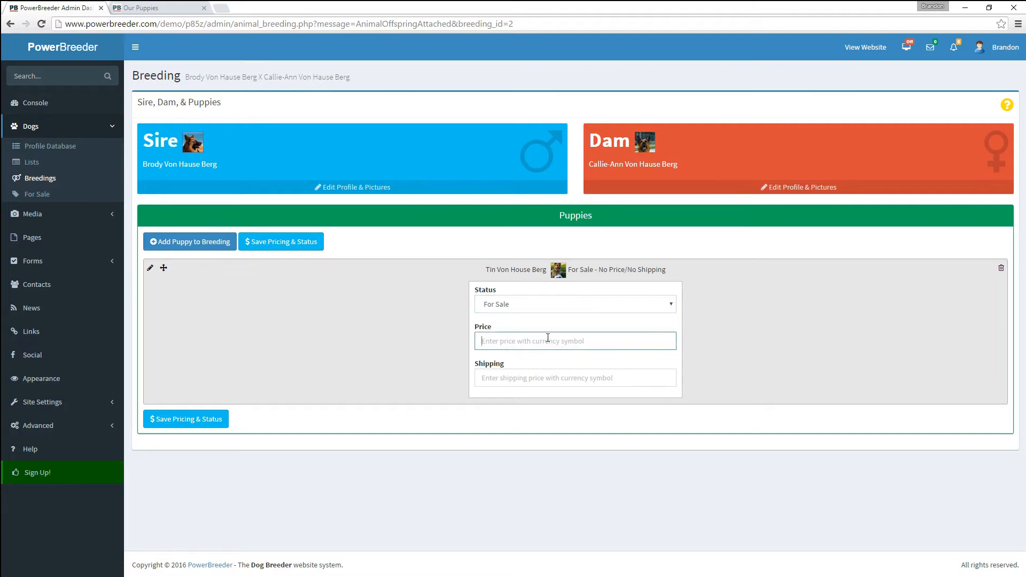
pyautogui.write('$2000')
pyautogui.press('Tab')
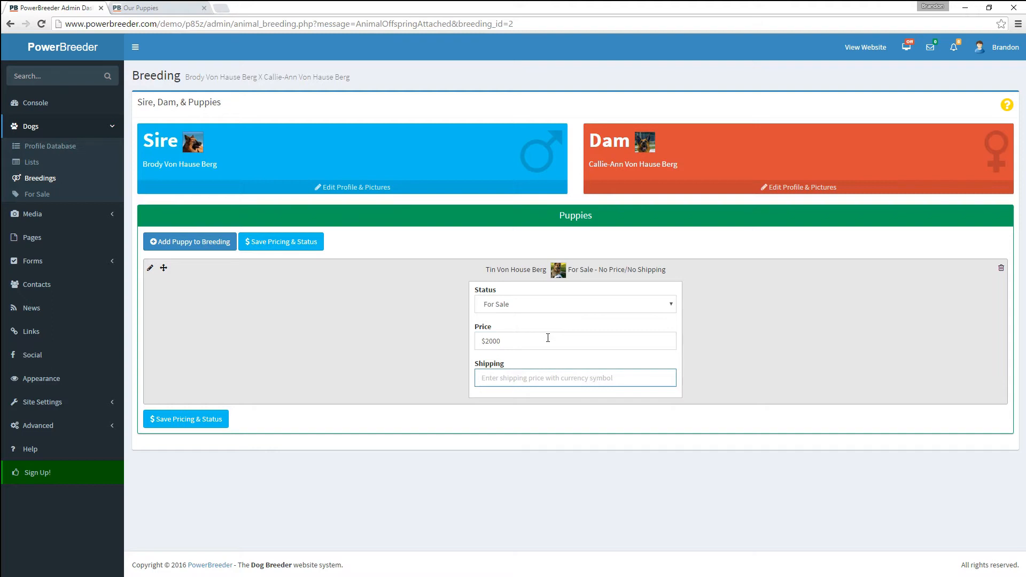
pyautogui.write('$300')
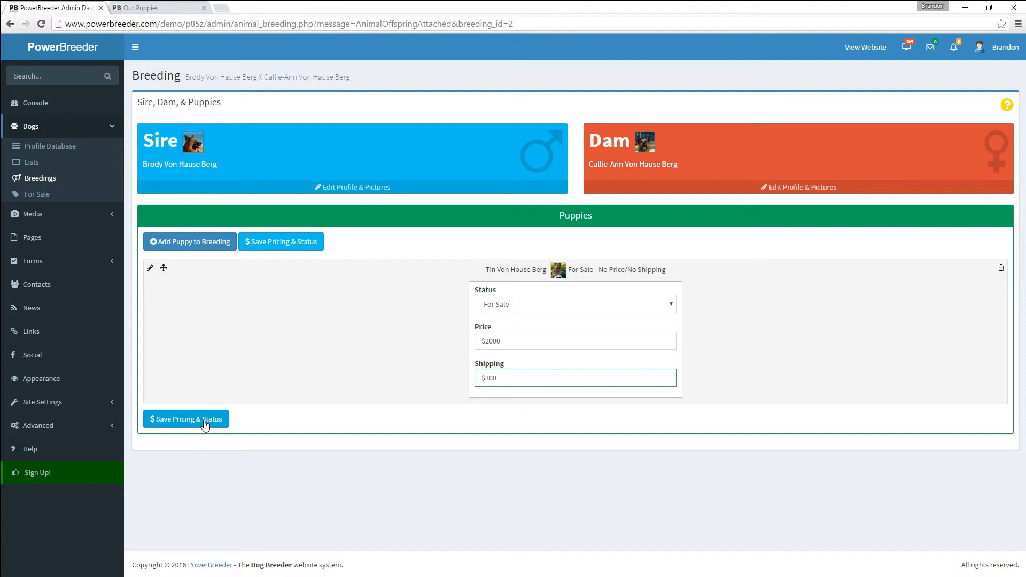
pyautogui.click(205, 422)
# - Click into the Breeding Details description, then bring up the public Our Puppies tab
pyautogui.scroll(-4, 241, 418)
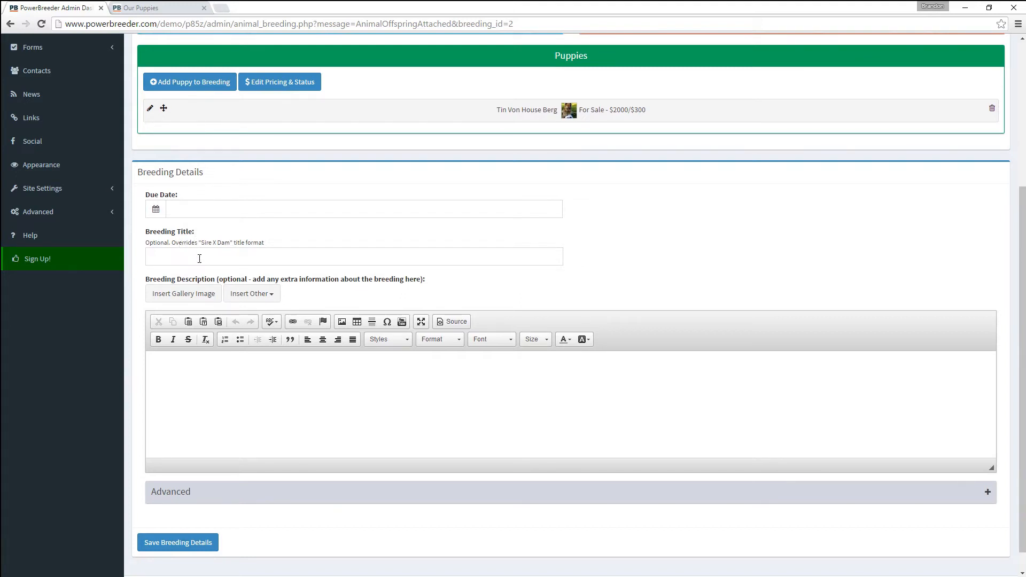
pyautogui.click(325, 374)
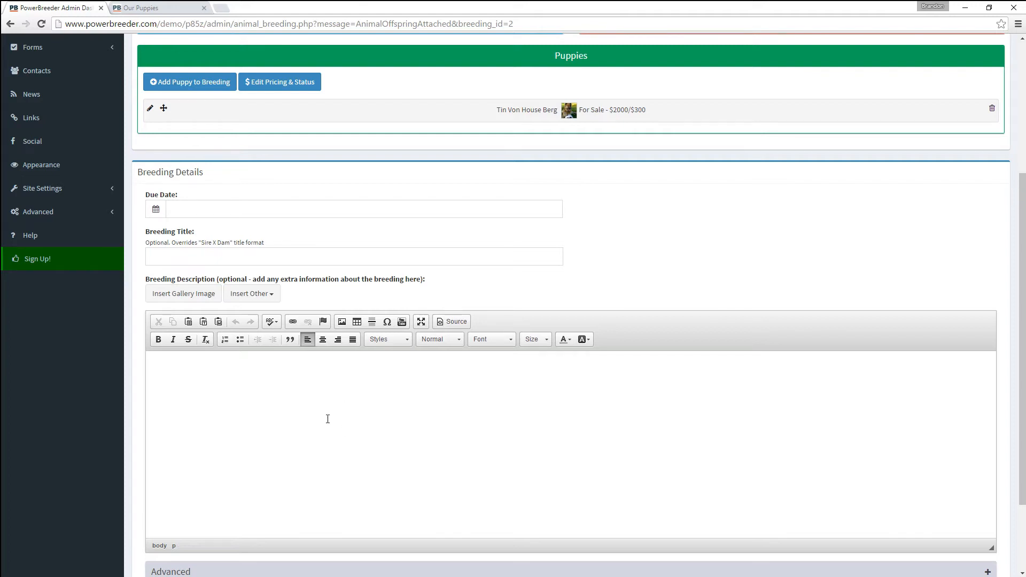
pyautogui.scroll(-2, 327, 419)
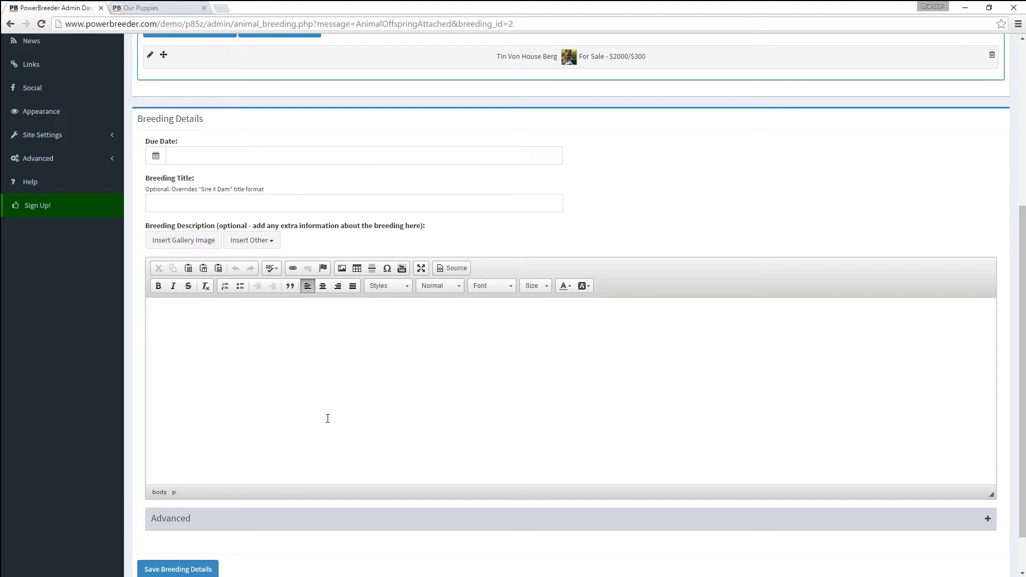
pyautogui.scroll(2, 328, 419)
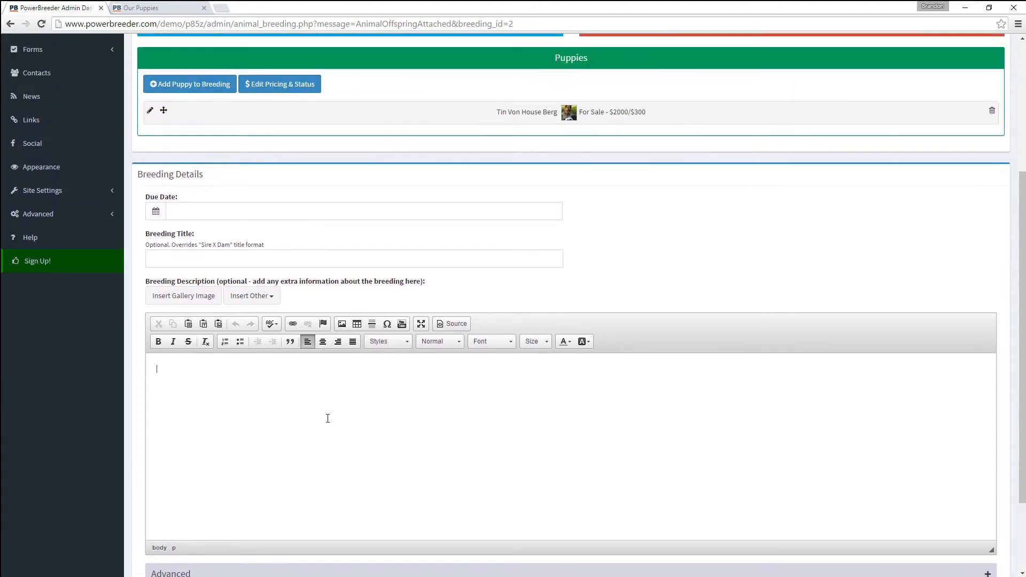
pyautogui.click(140, 8)
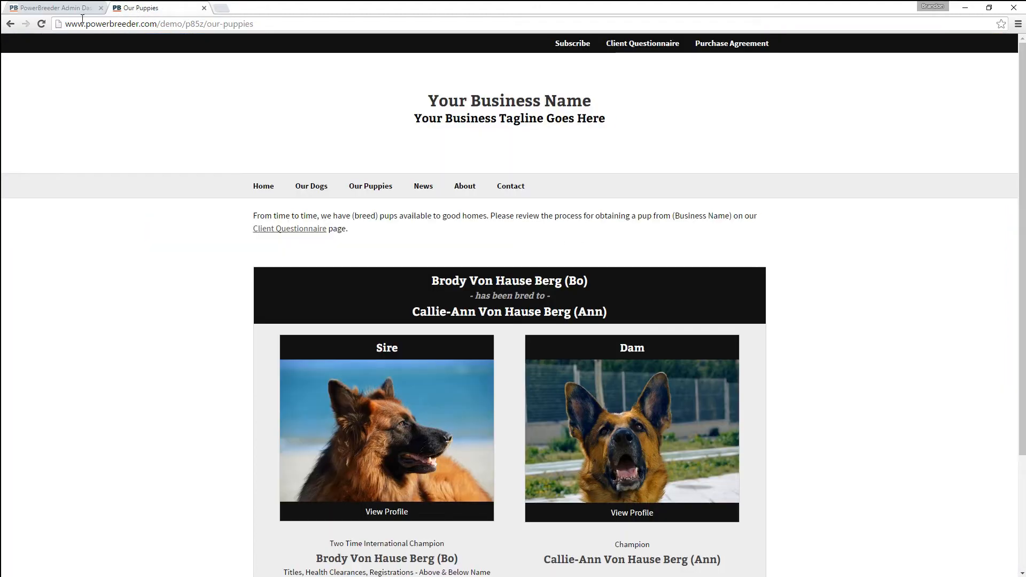
# - Reload the public Our Puppies page and look over Tin's puppy profile
pyautogui.click(43, 24)
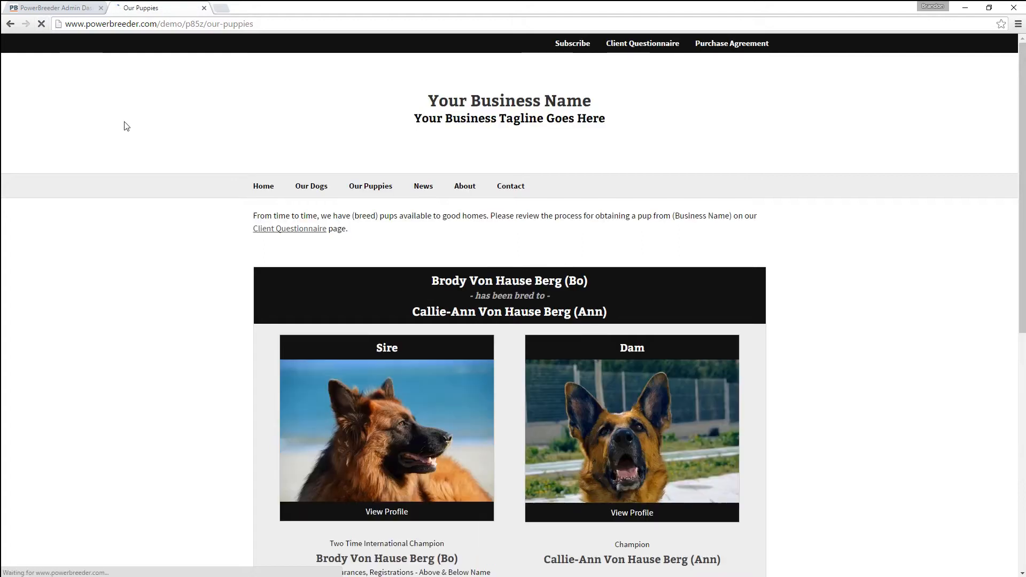
pyautogui.scroll(-1, 338, 369)
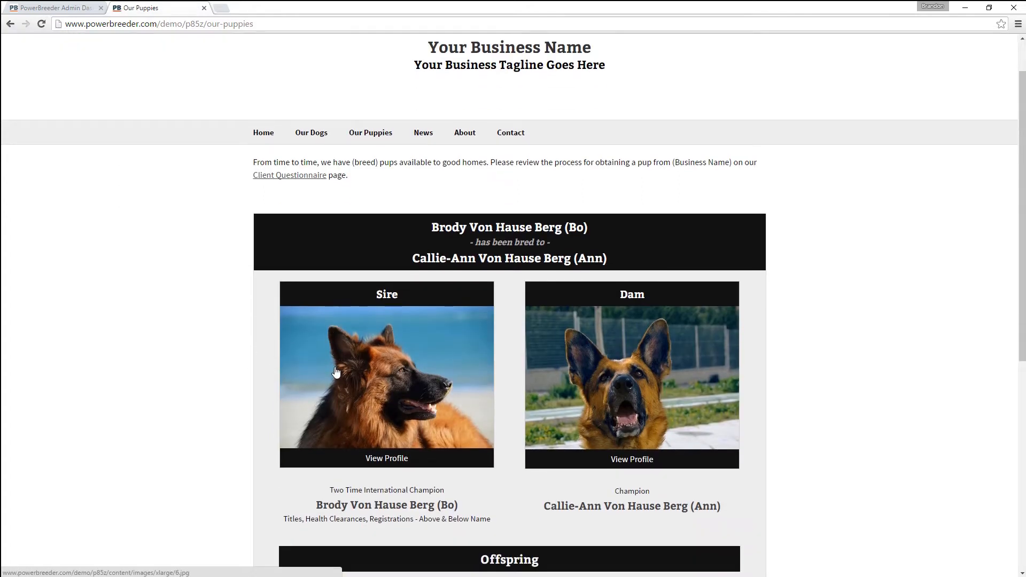
pyautogui.scroll(-7, 335, 371)
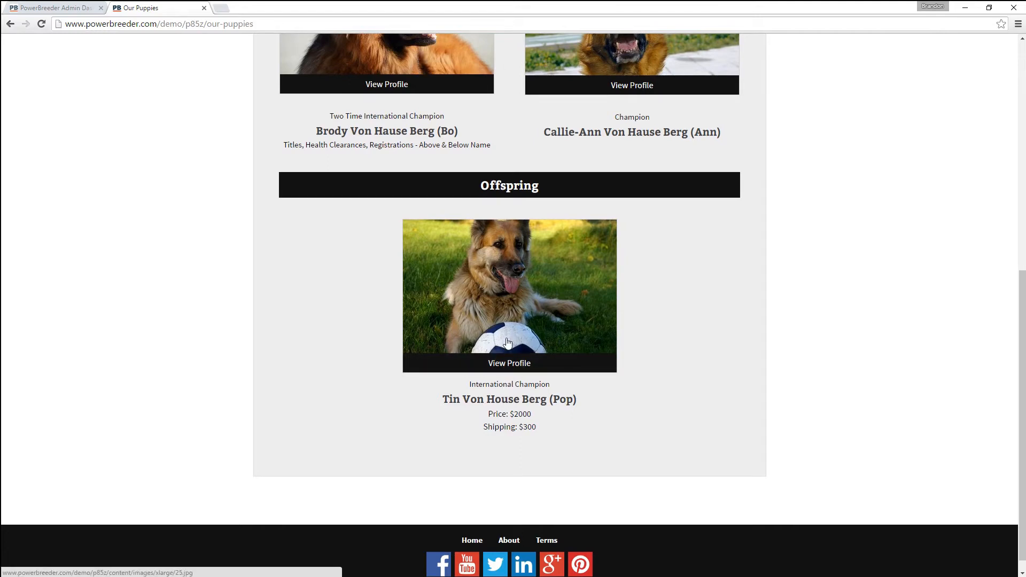
pyautogui.click(506, 364)
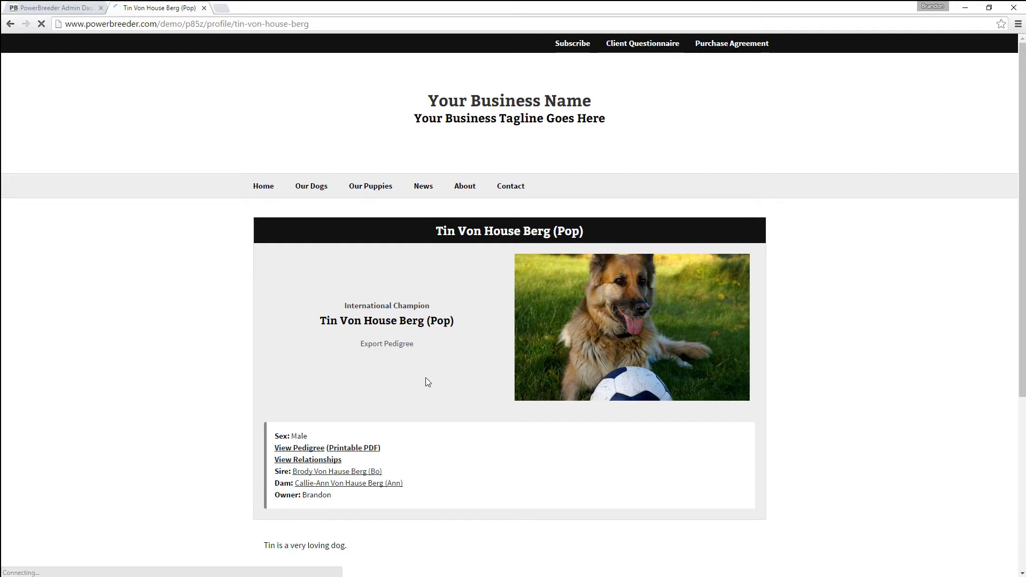
pyautogui.scroll(-5, 426, 378)
pyautogui.scroll(4, 420, 428)
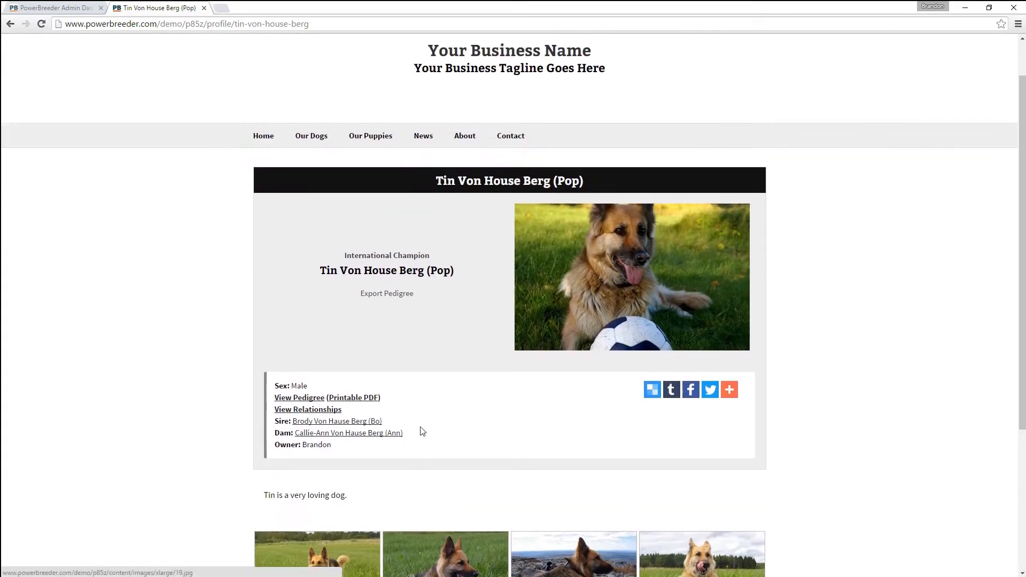
pyautogui.scroll(1, 362, 382)
# - Go back to Our Puppies, then return to the Brody X Callie-Ann breeding edit page
pyautogui.hotkey('alt', 'Left')
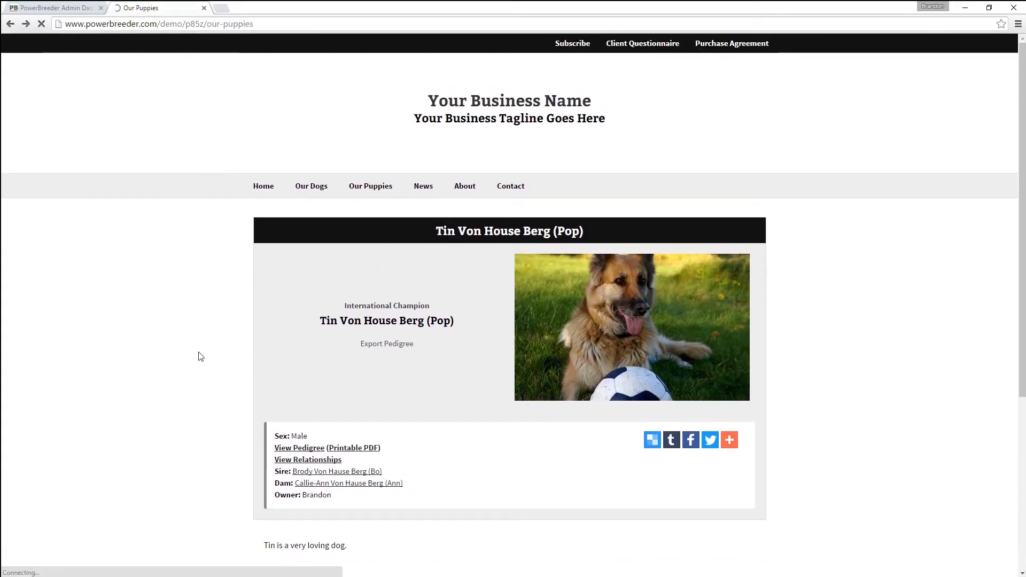
pyautogui.scroll(8, 309, 390)
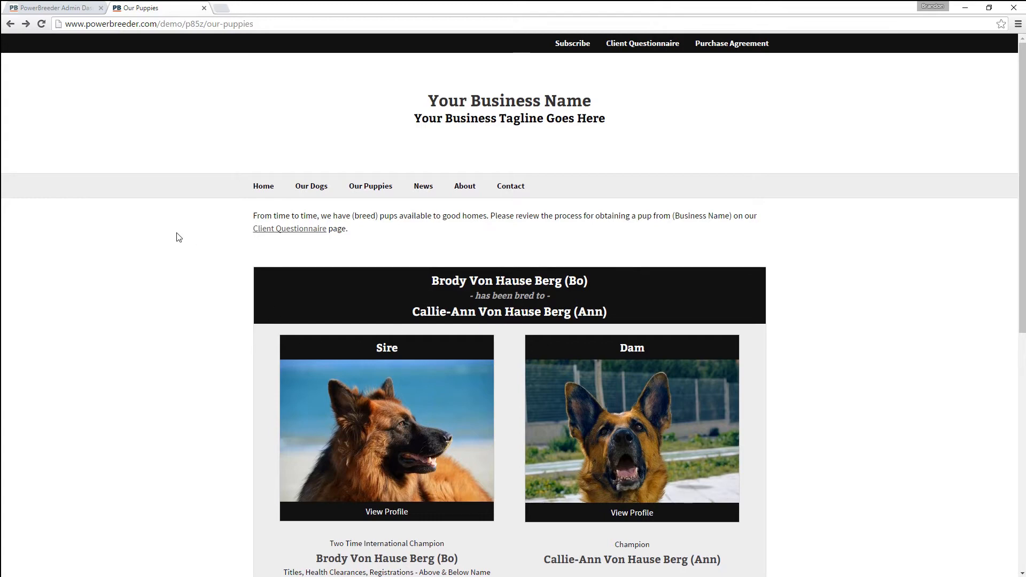
pyautogui.click(54, 8)
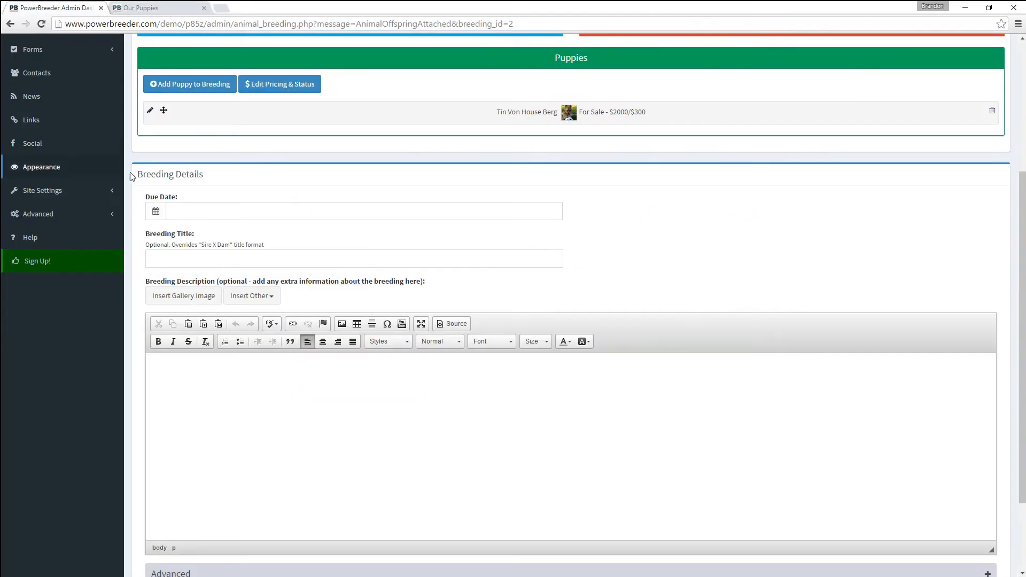
# - Set the breeding title to the suggested Our "Z" Litter! and save the breeding details
pyautogui.click(167, 256)
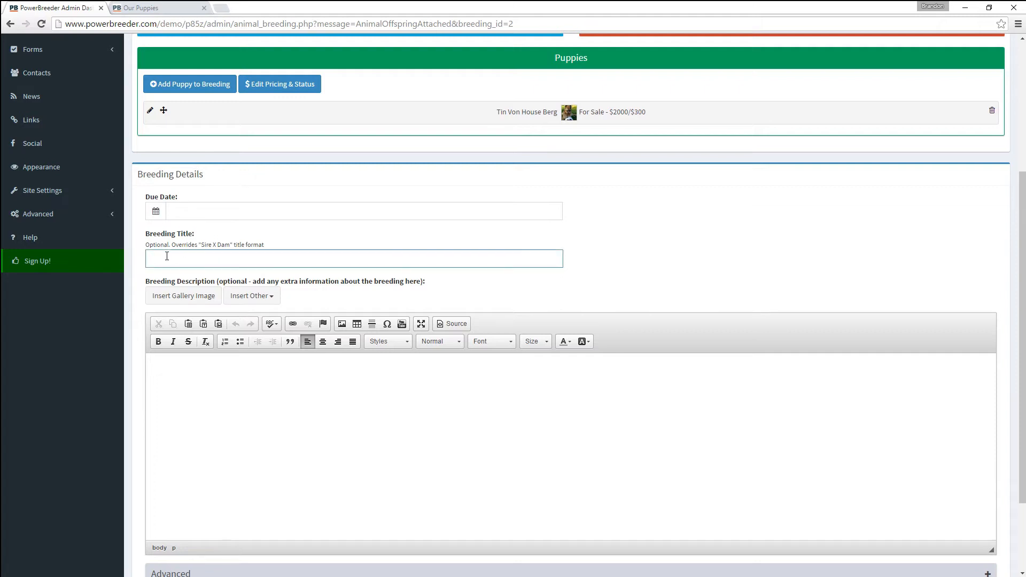
pyautogui.click(172, 289)
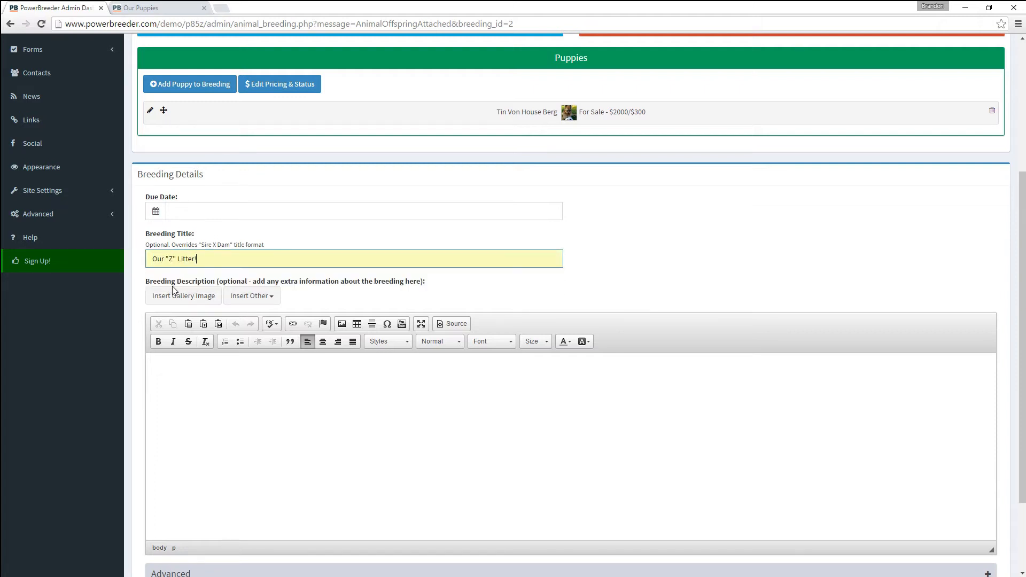
pyautogui.scroll(-2, 200, 465)
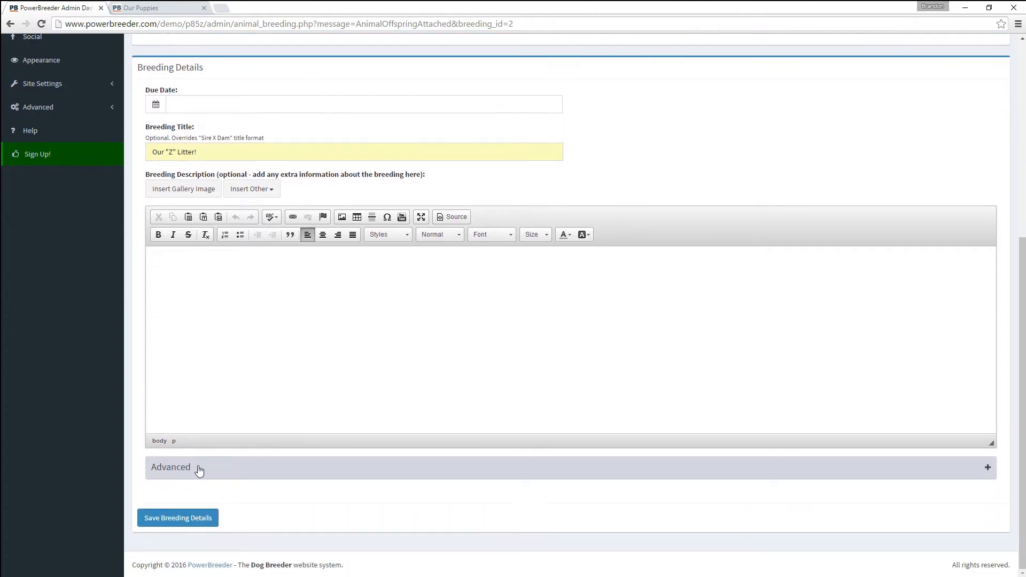
pyautogui.click(175, 524)
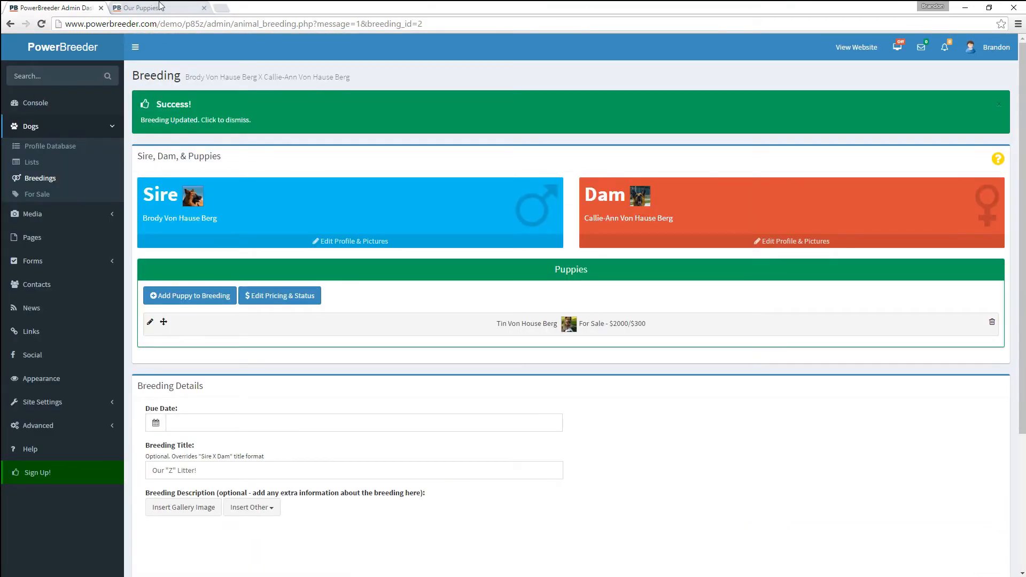
# - Reload the public Our Puppies page to confirm the new heading, then return to the admin dashboard
pyautogui.click(160, 7)
pyautogui.click(41, 24)
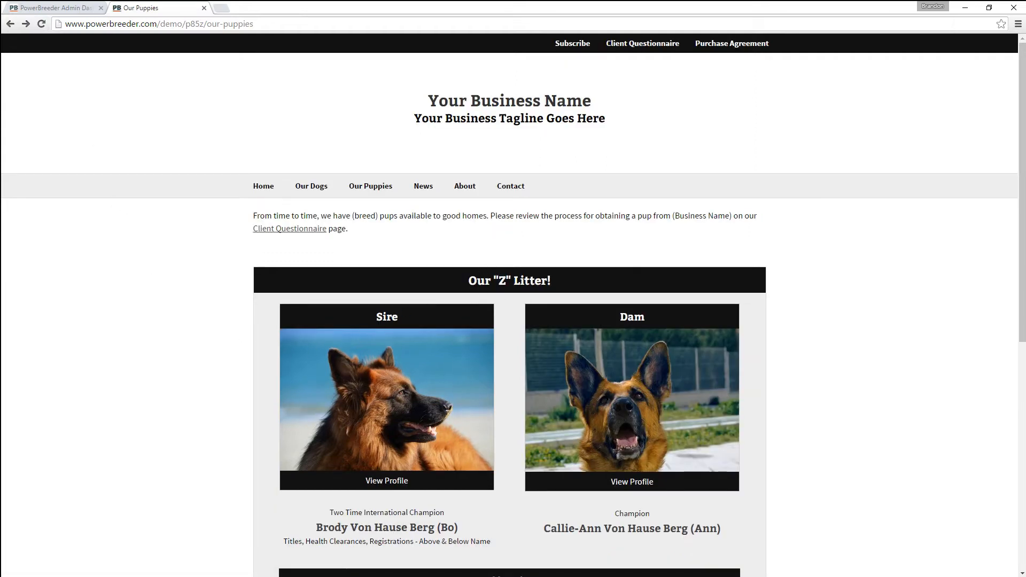
pyautogui.scroll(-7, 474, 312)
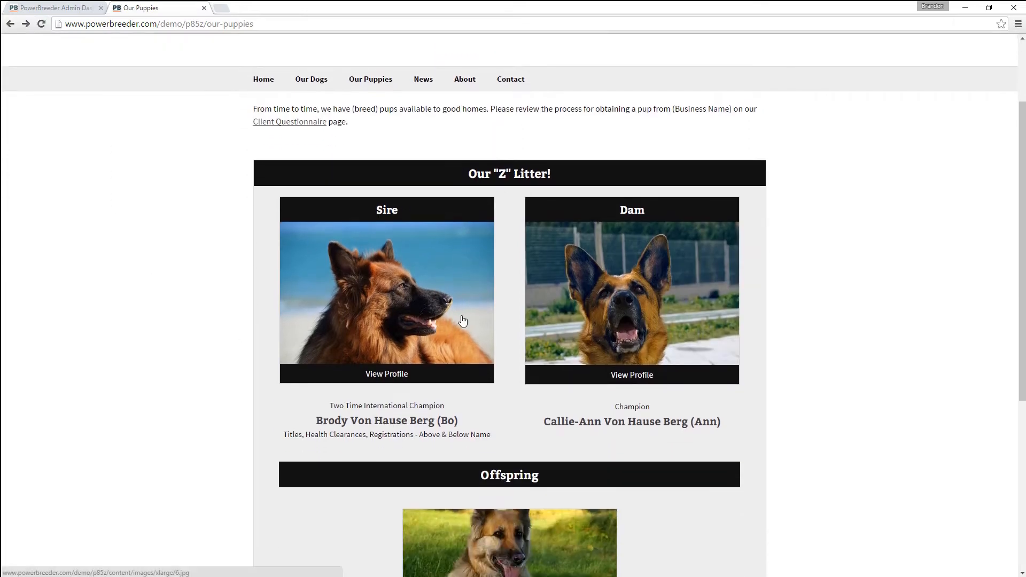
pyautogui.scroll(7, 392, 323)
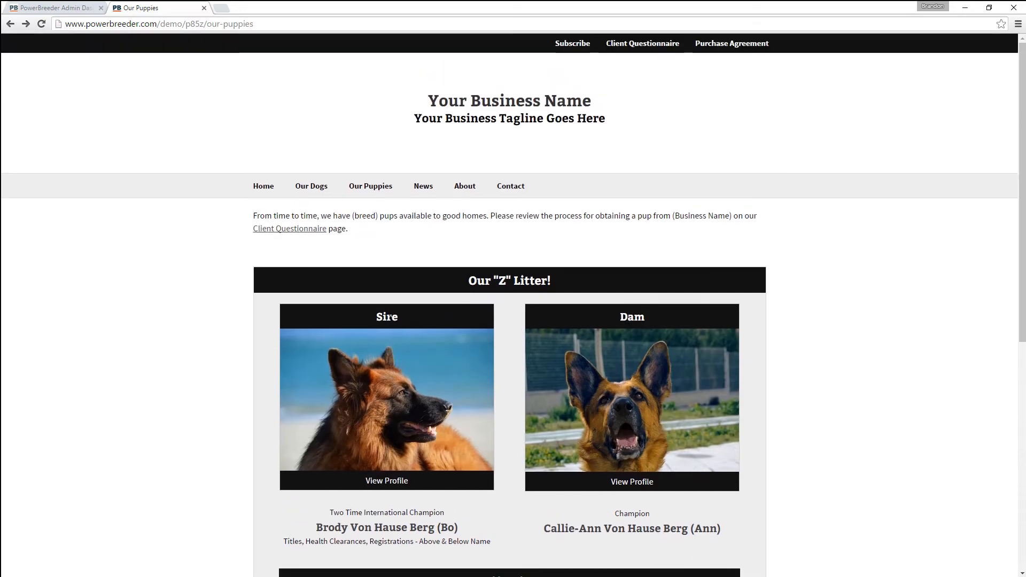
pyautogui.click(53, 8)
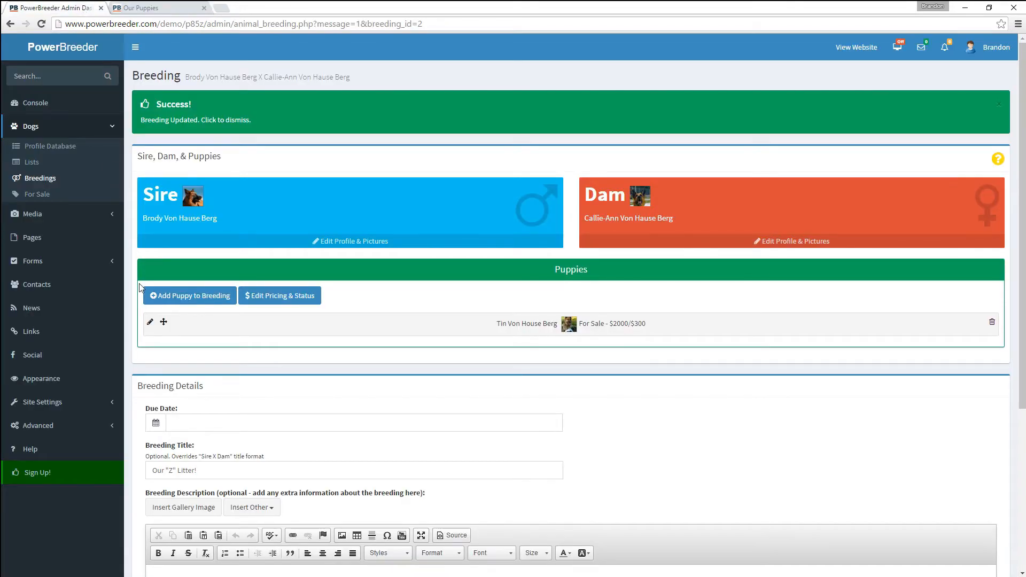
pyautogui.scroll(-5, 140, 291)
pyautogui.scroll(5, 140, 291)
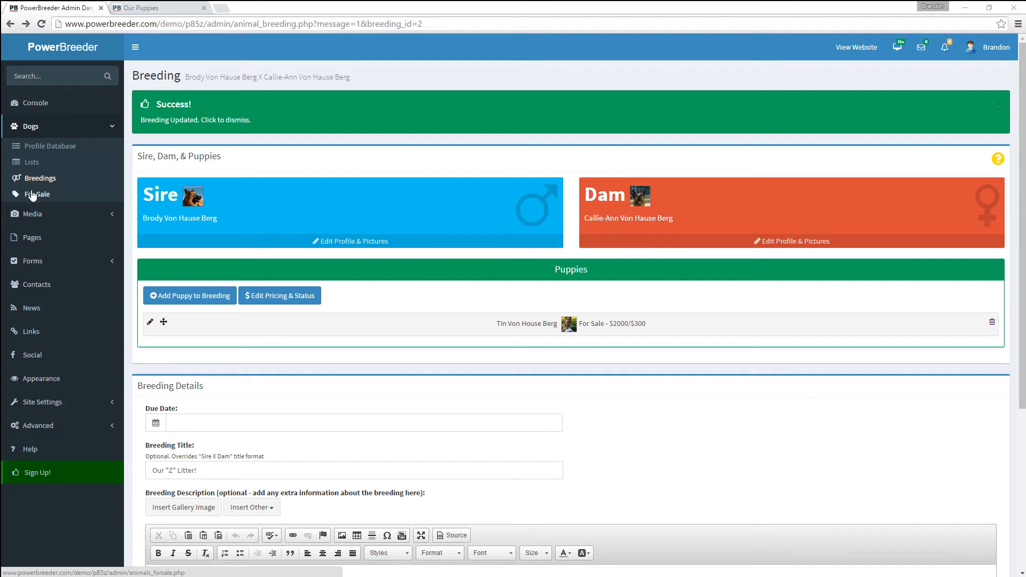
# - Add Brody Von Hause Berg to the Dogs For Sale list
pyautogui.click(29, 197)
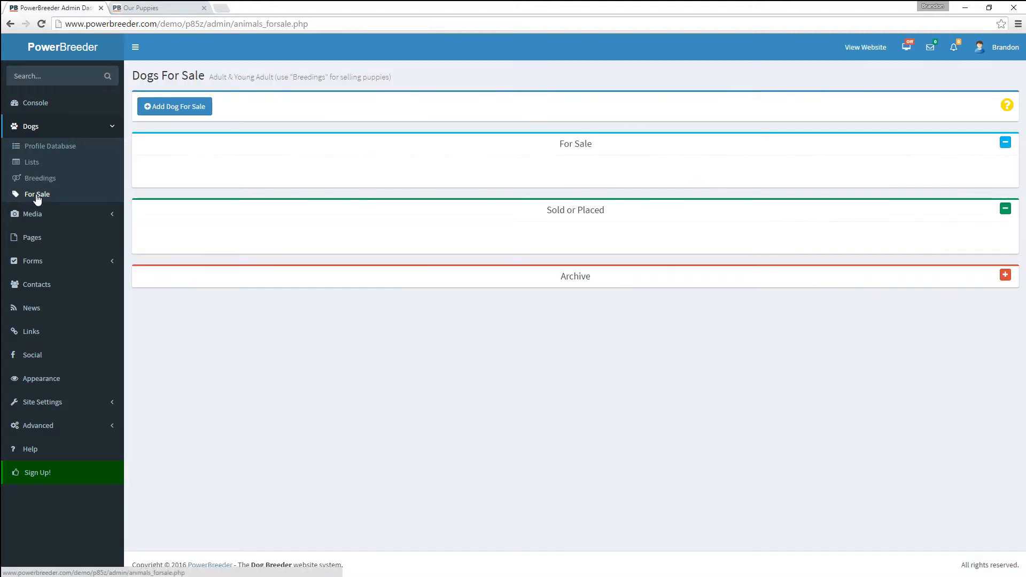
pyautogui.click(177, 109)
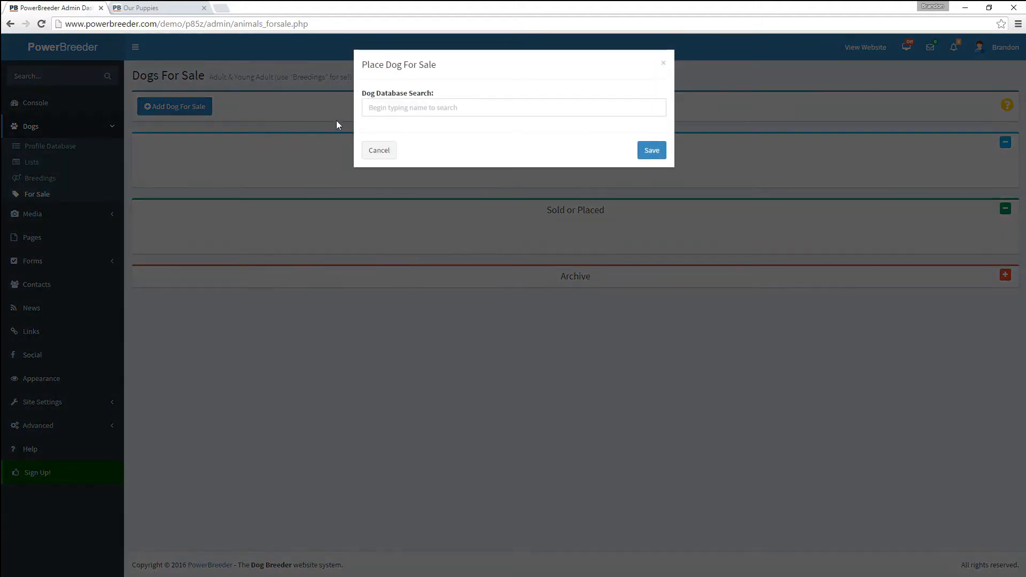
pyautogui.write('bro')
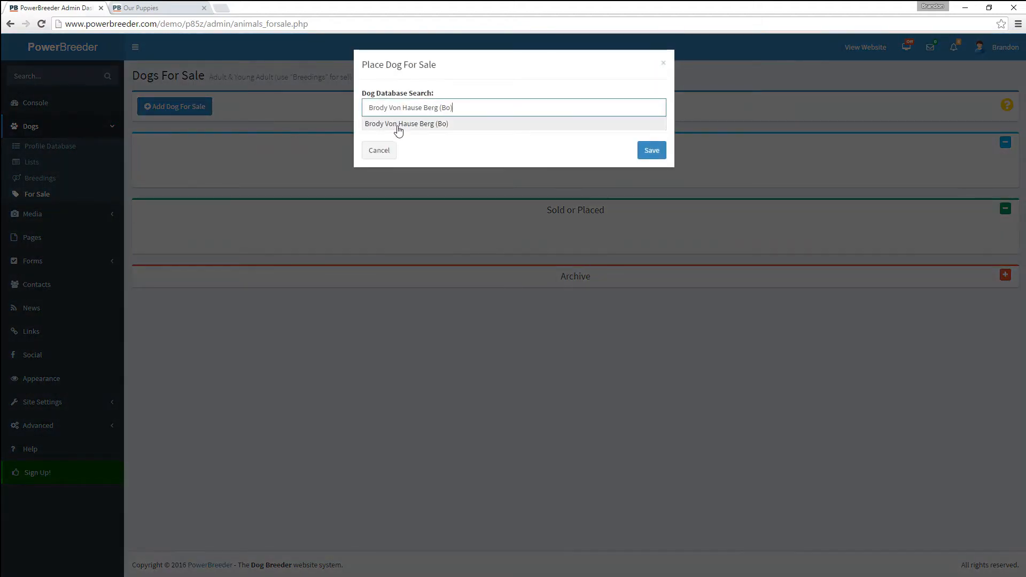
pyautogui.click(398, 130)
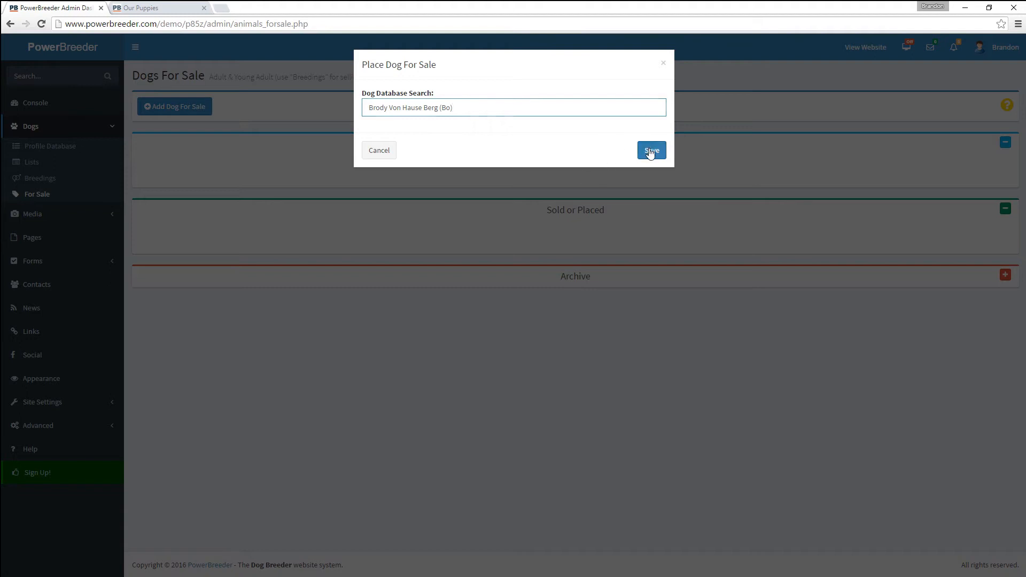
pyautogui.click(649, 154)
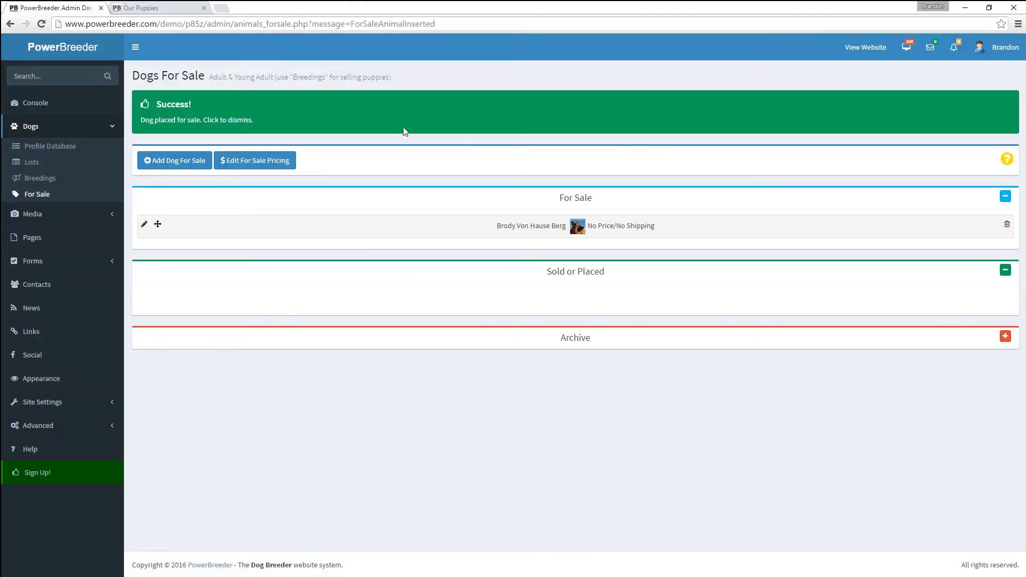
# - Give Brody a $3000 sale price and $350 shipping, and save the pricing
pyautogui.click(260, 163)
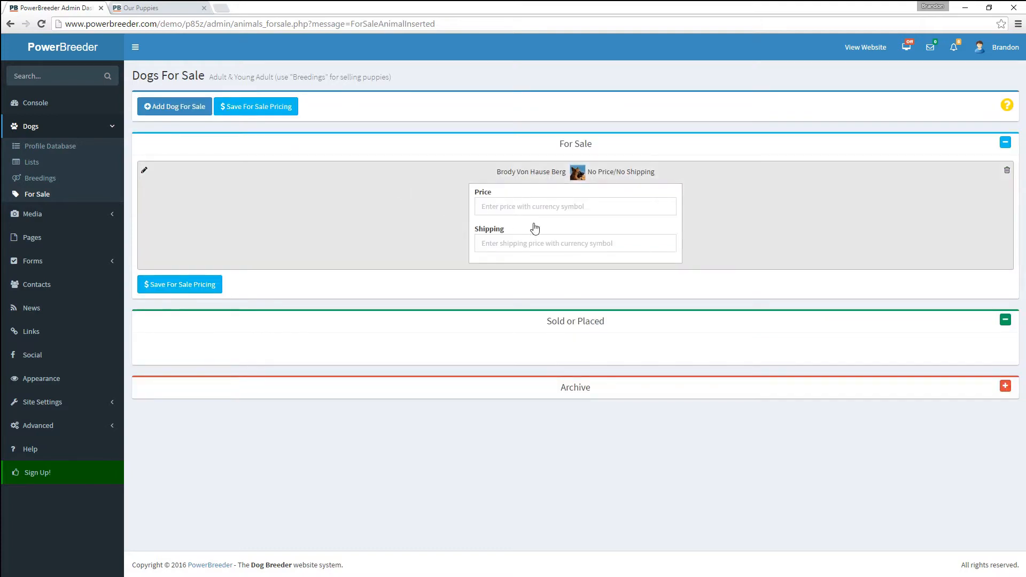
pyautogui.click(520, 212)
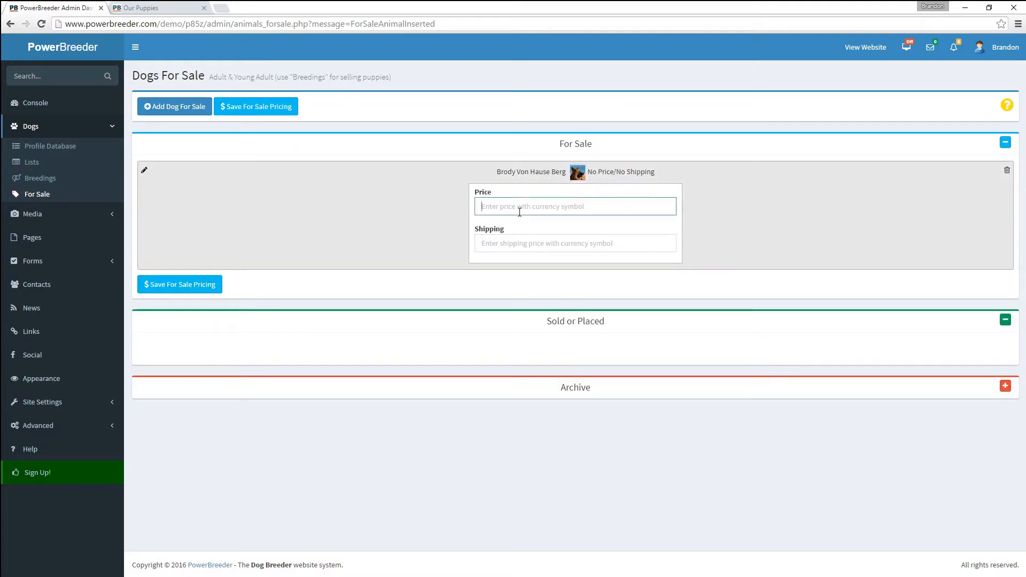
pyautogui.write('$3000')
pyautogui.press('Tab')
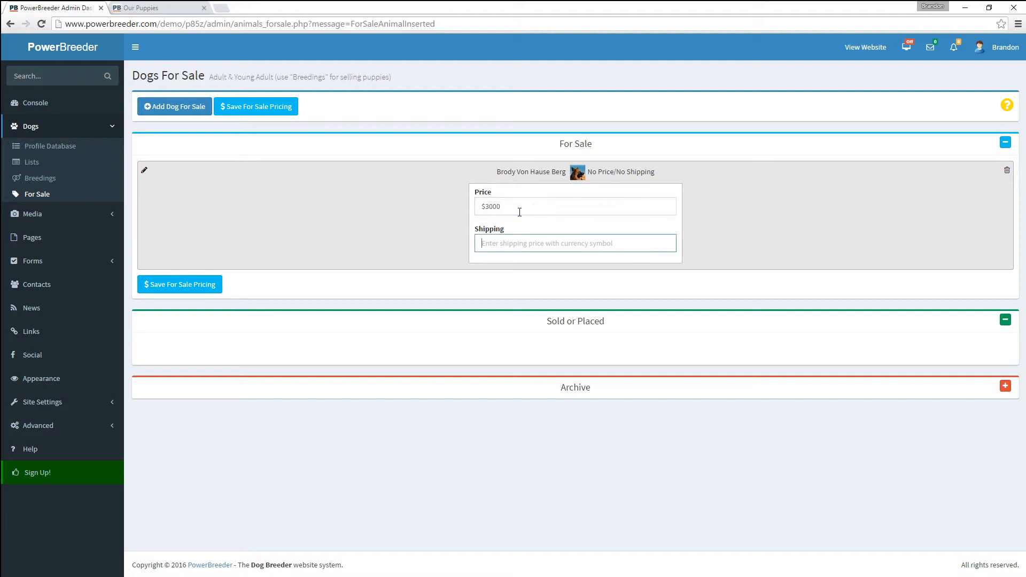
pyautogui.write('$350')
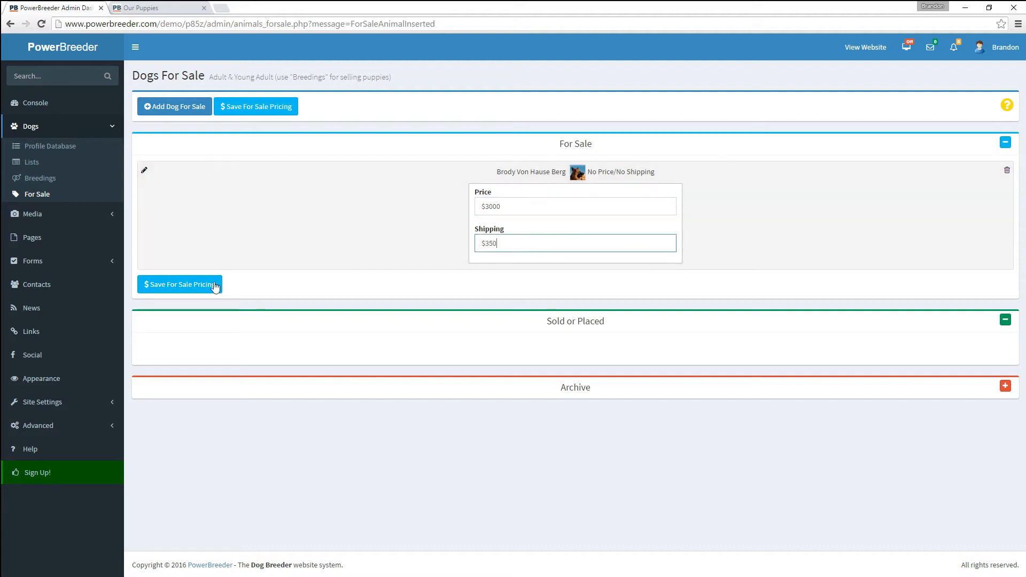
pyautogui.click(211, 285)
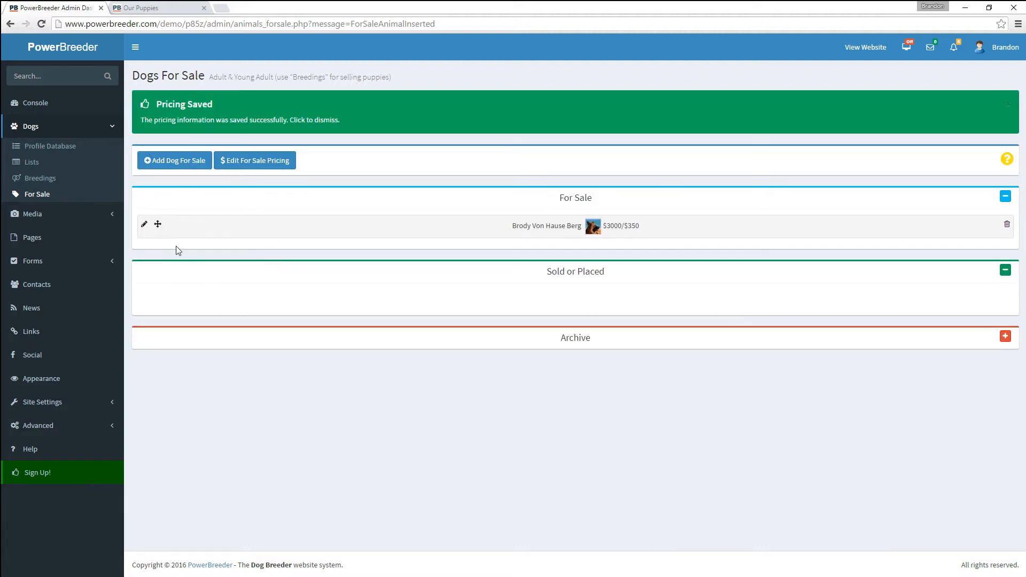
pyautogui.click(171, 10)
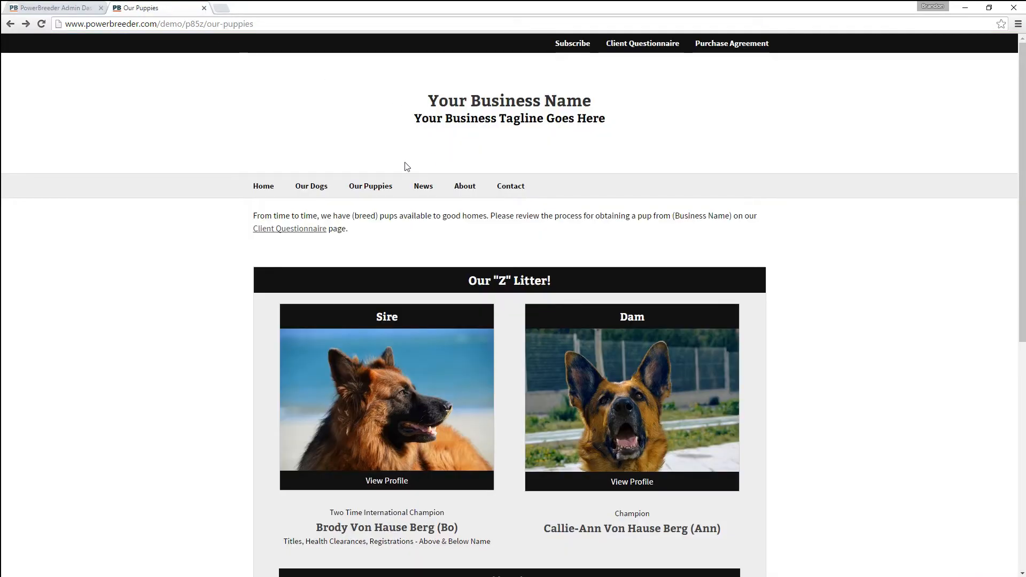
# - Create a new website page of type Dogs For Sale named 'For Sale'
pyautogui.scroll(-8, 378, 213)
pyautogui.scroll(8, 468, 294)
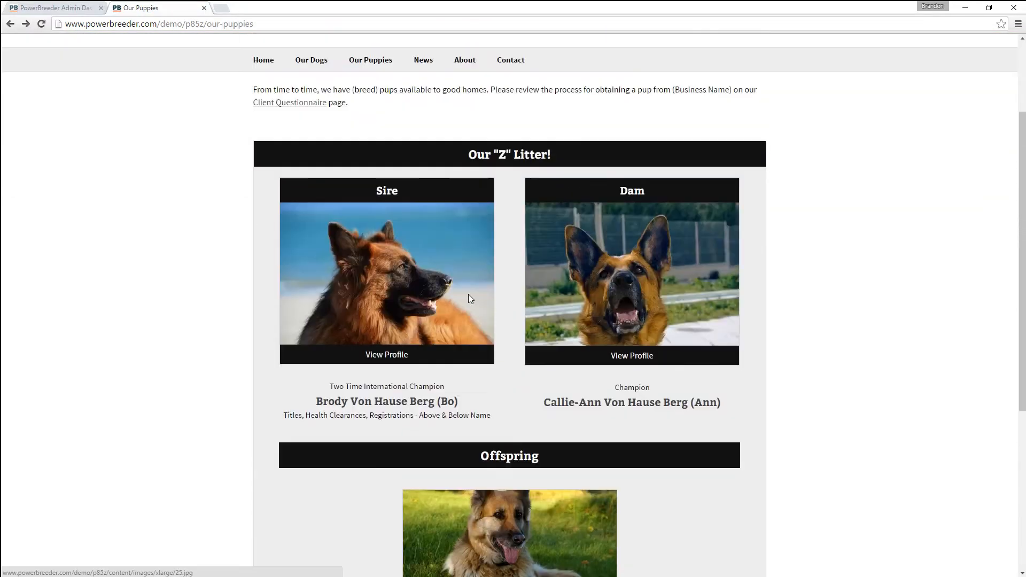
pyautogui.click(50, 10)
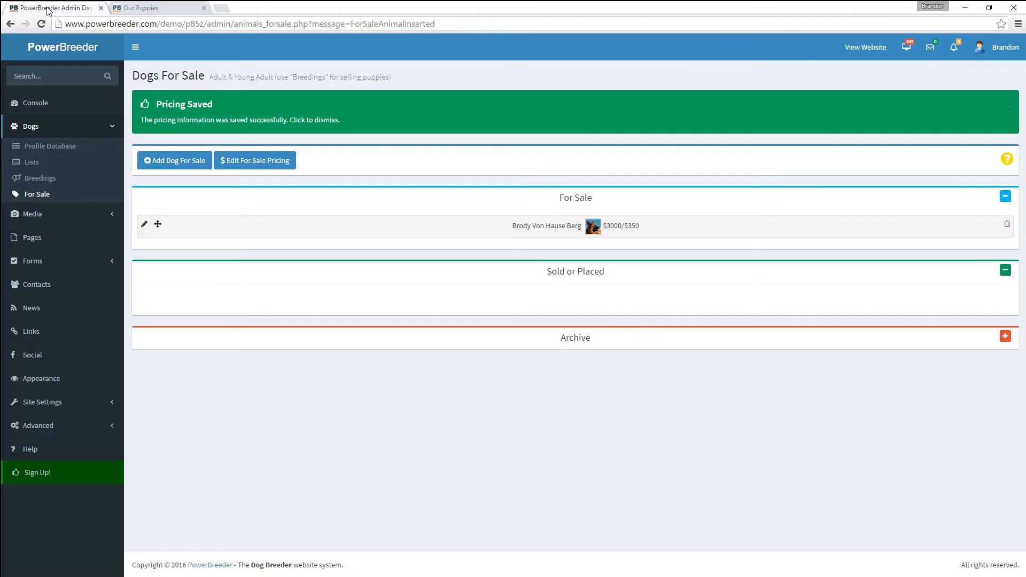
pyautogui.click(30, 240)
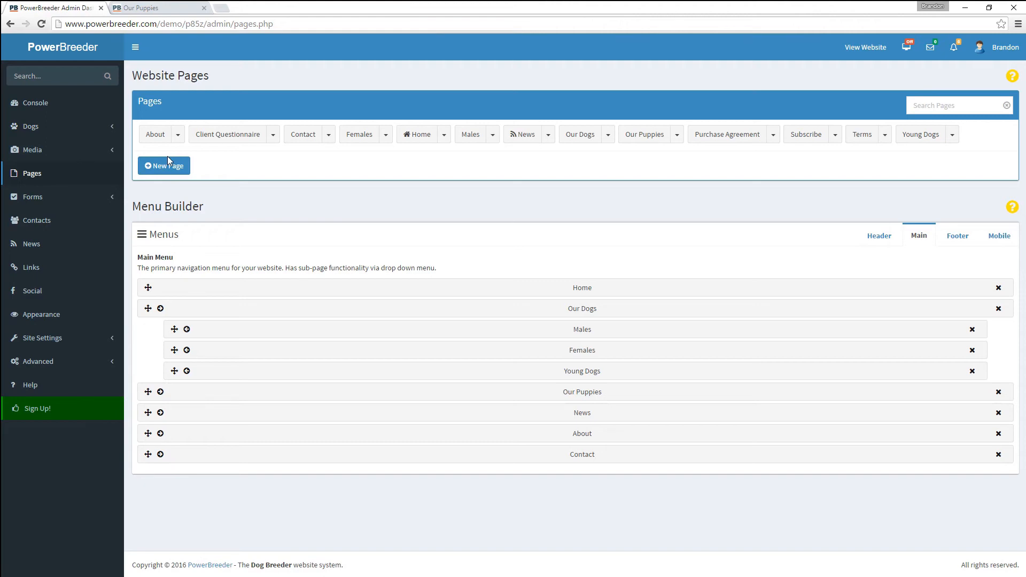
pyautogui.click(168, 160)
pyautogui.click(398, 108)
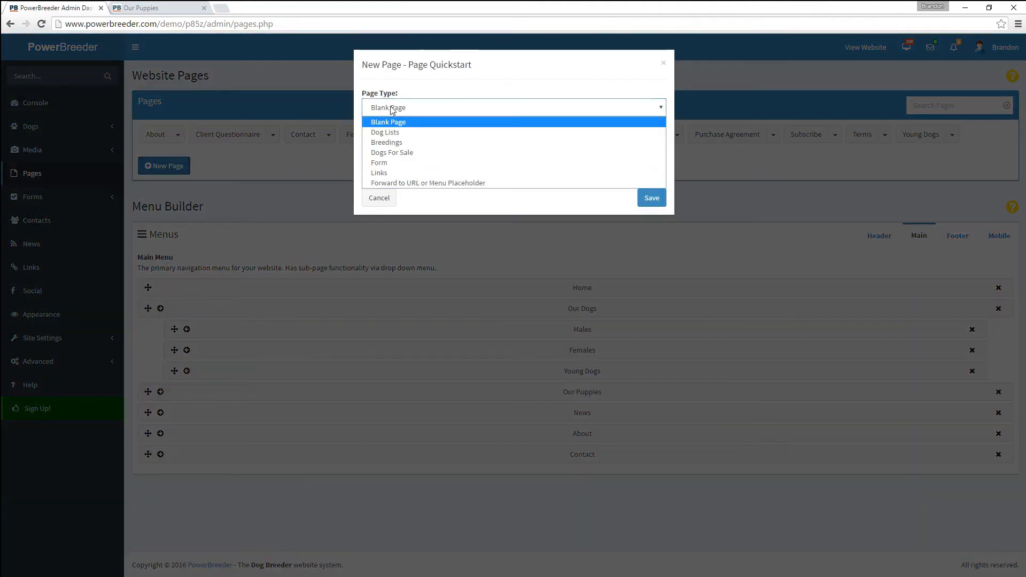
pyautogui.click(416, 152)
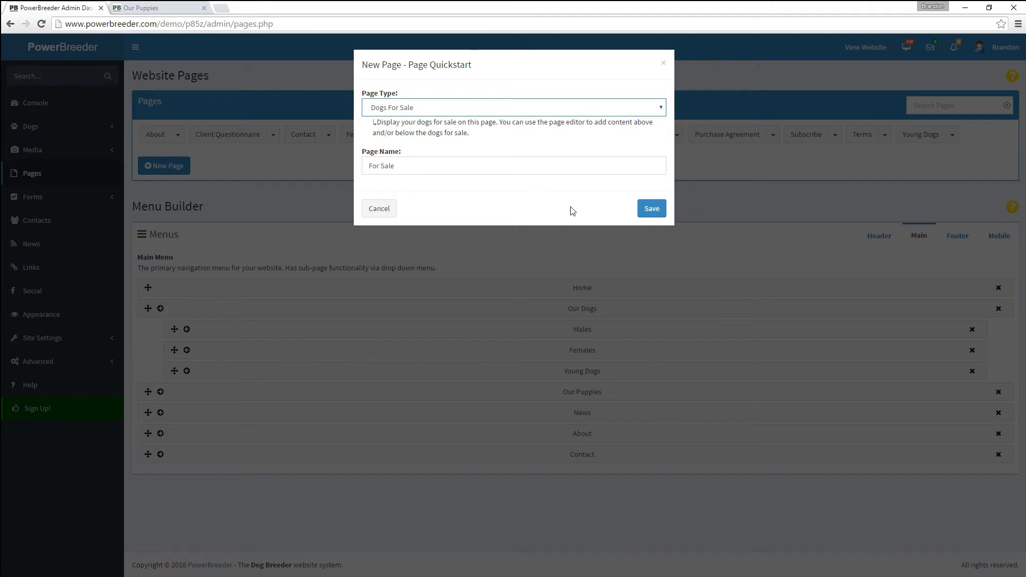
pyautogui.click(651, 208)
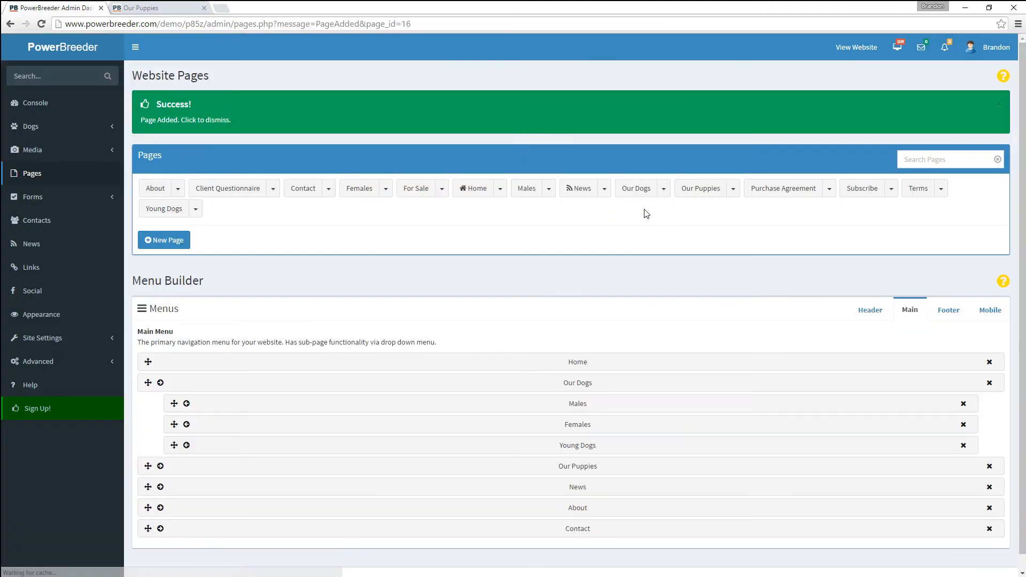
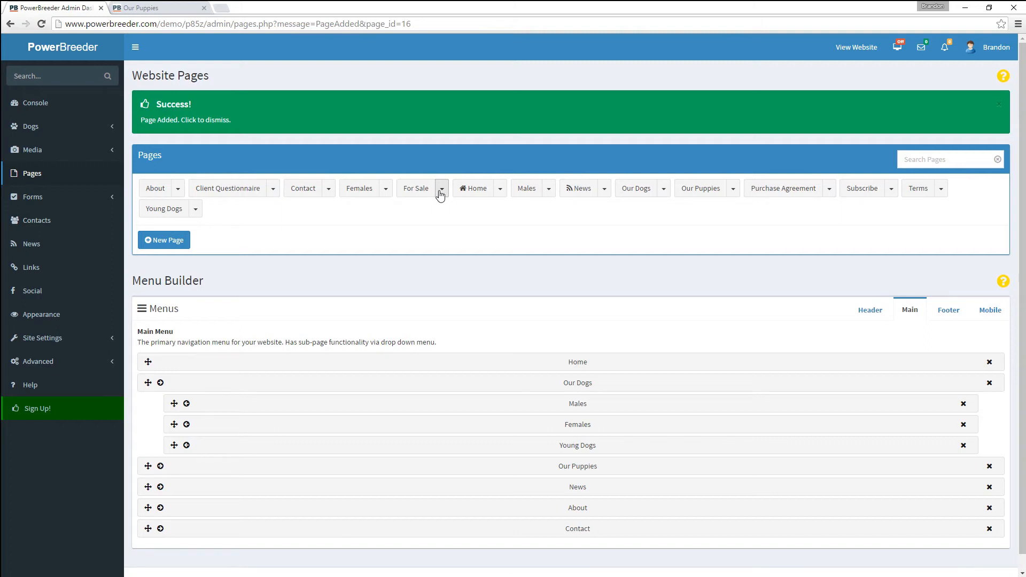
# - Add the For Sale page to the main menu, placed right after Our Puppies
pyautogui.click(440, 189)
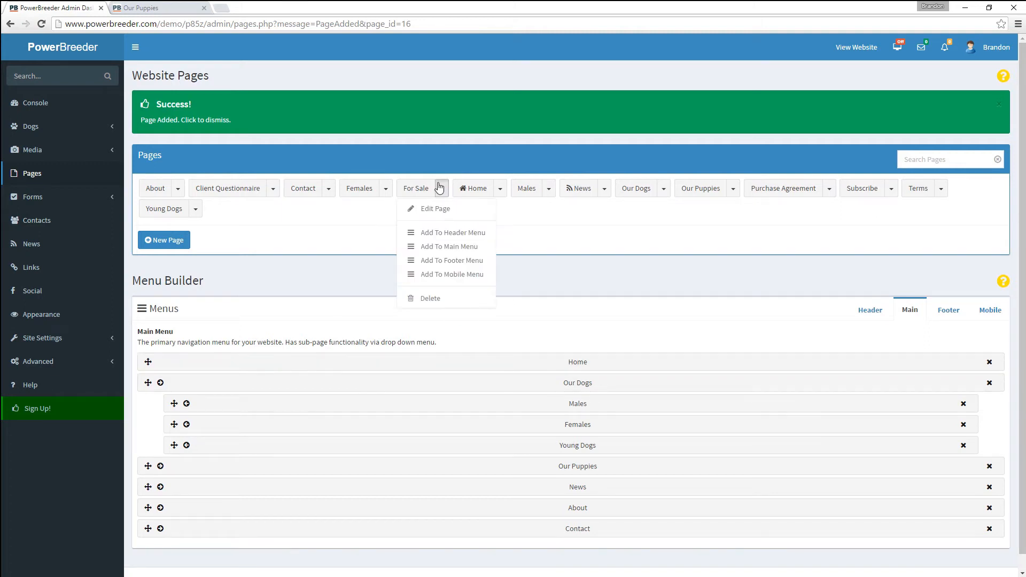
pyautogui.click(448, 246)
pyautogui.scroll(-1, 413, 333)
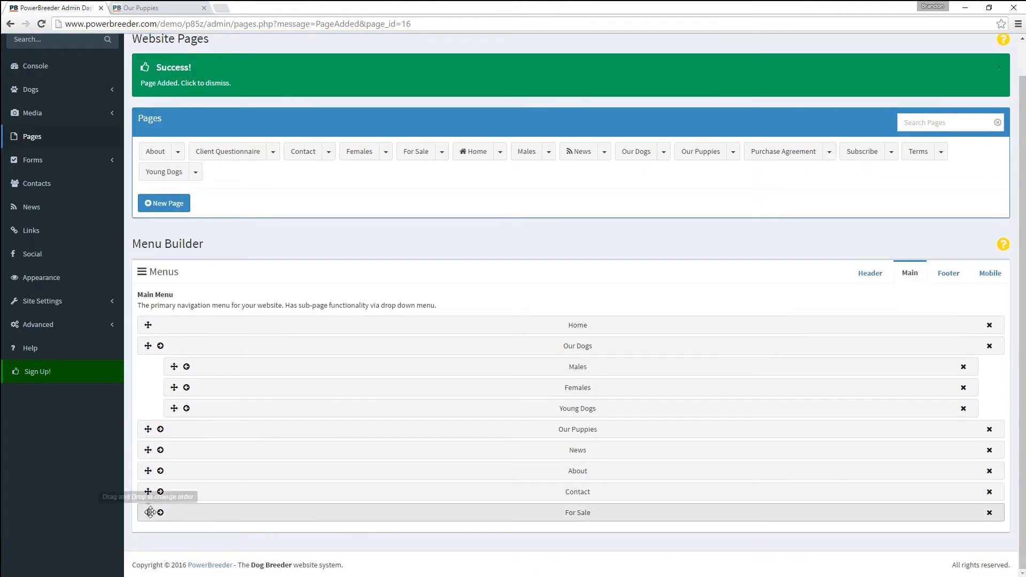
pyautogui.moveTo(148, 512); pyautogui.dragTo(163, 469)
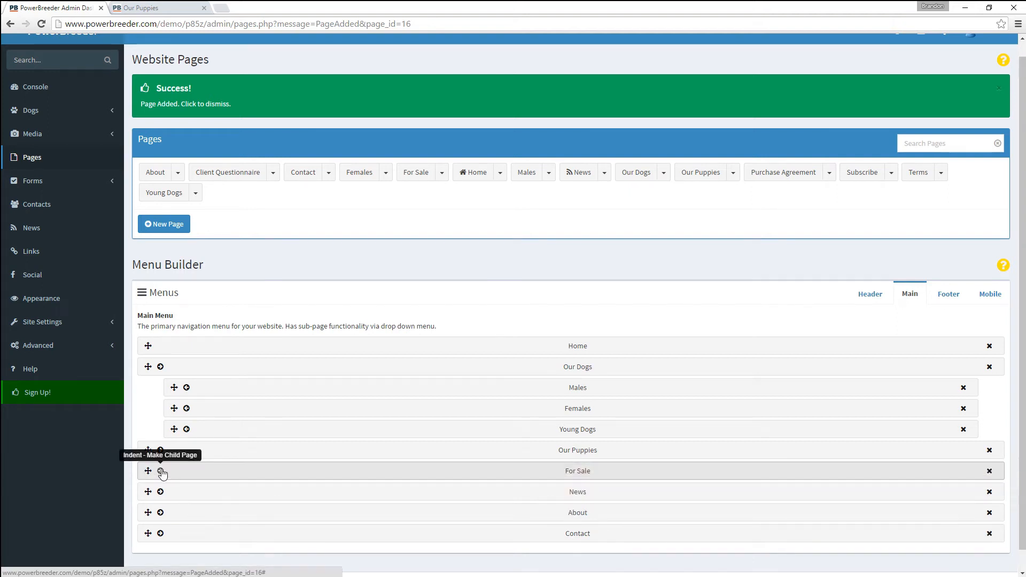
# - Retitle the For Sale page 'Adults for Sale' and save it
pyautogui.click(422, 175)
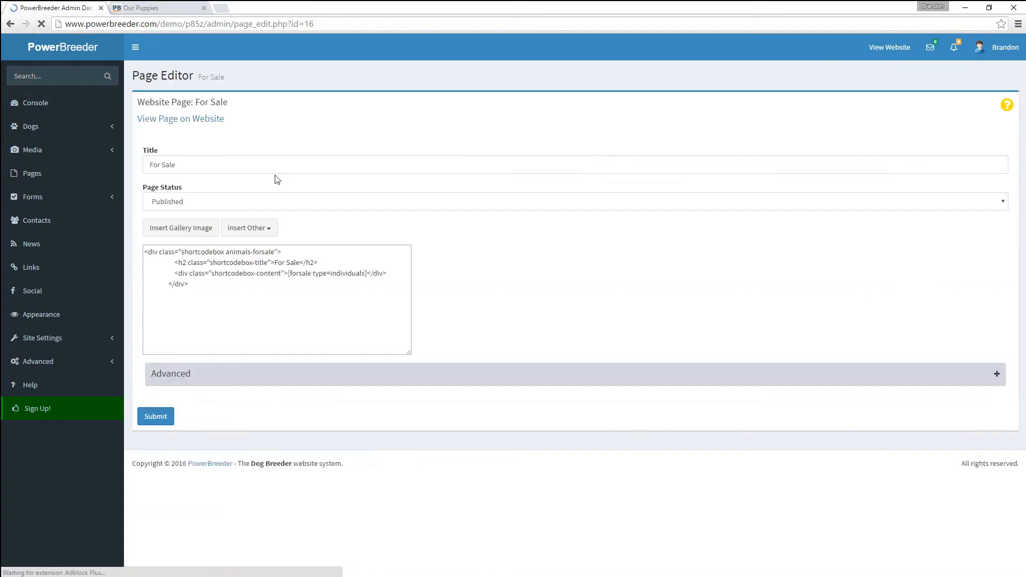
pyautogui.doubleClick(155, 166)
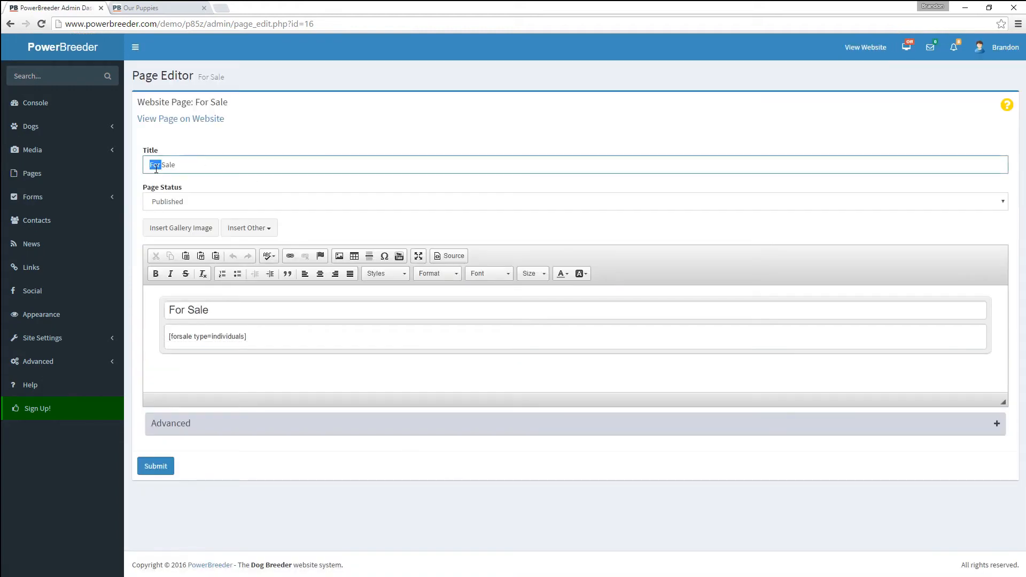
pyautogui.write('Adults f')
pyautogui.click(159, 467)
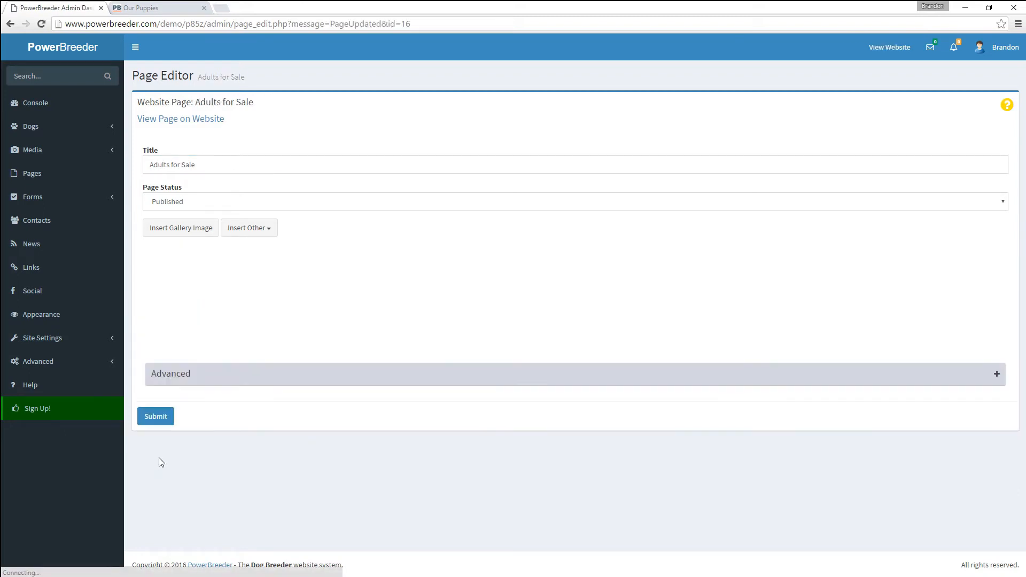
pyautogui.click(160, 10)
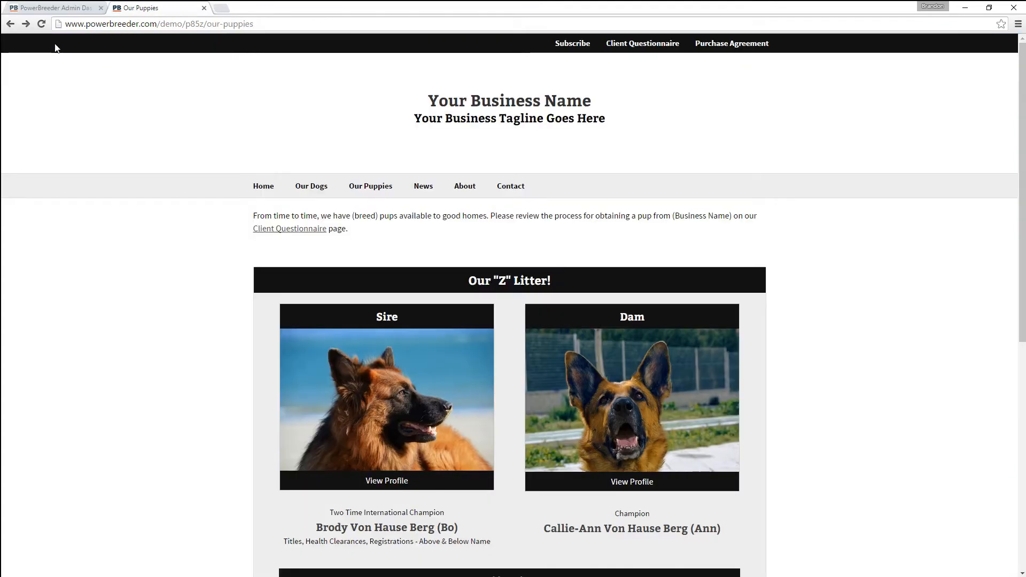
pyautogui.click(42, 27)
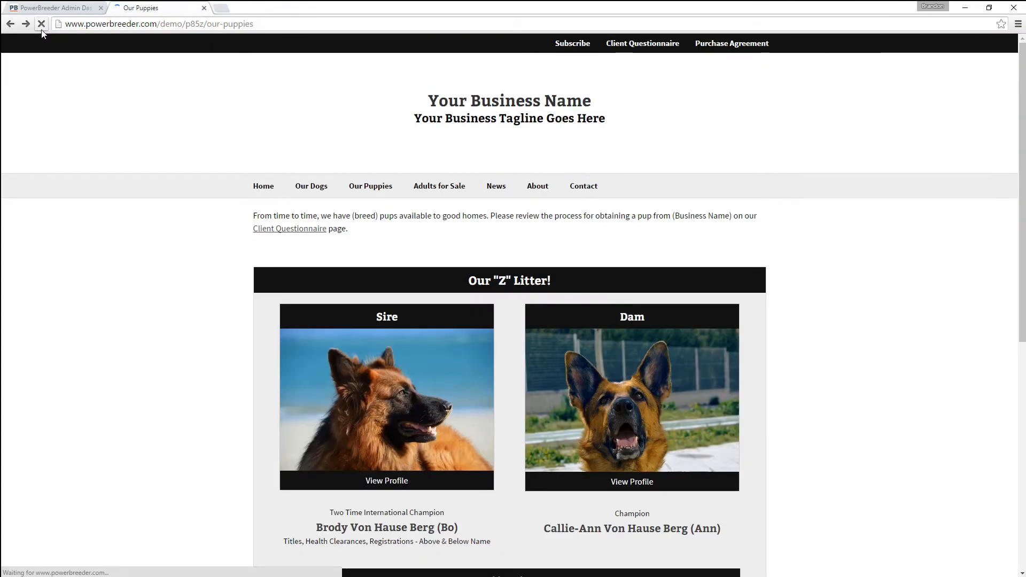
pyautogui.click(439, 187)
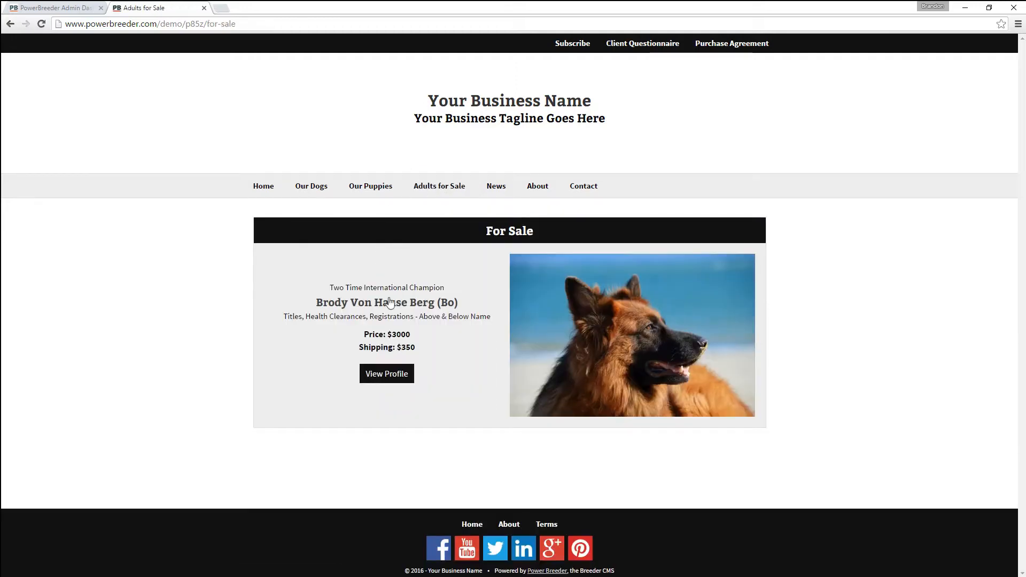
pyautogui.click(395, 383)
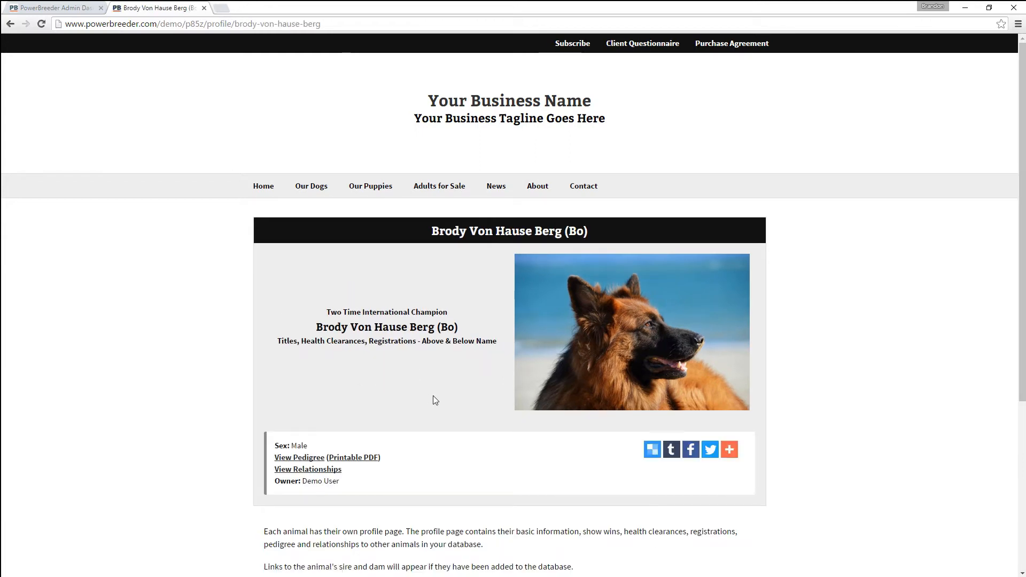
pyautogui.scroll(-3, 433, 396)
pyautogui.scroll(-2, 432, 400)
pyautogui.scroll(5, 433, 399)
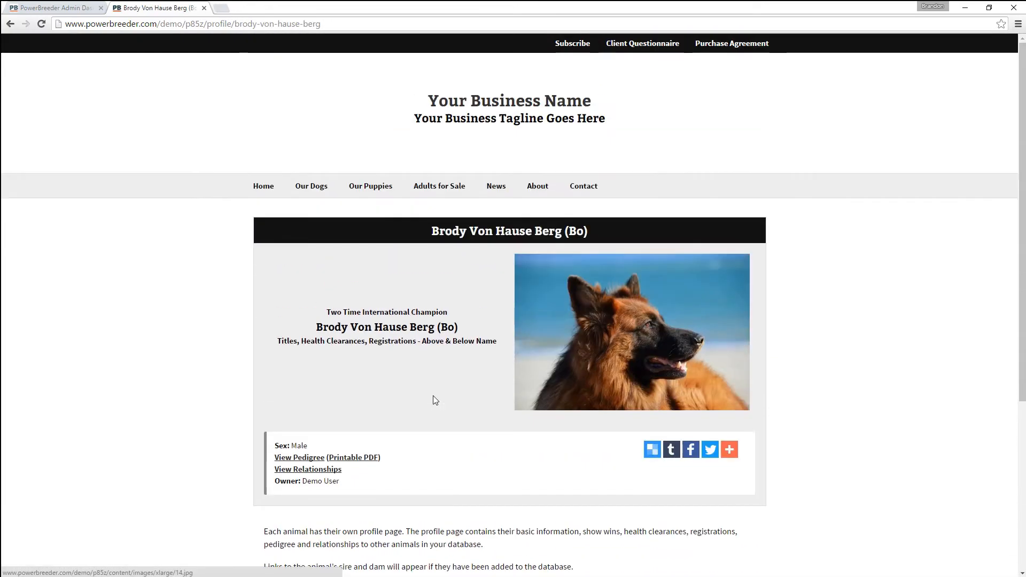
pyautogui.click(39, 8)
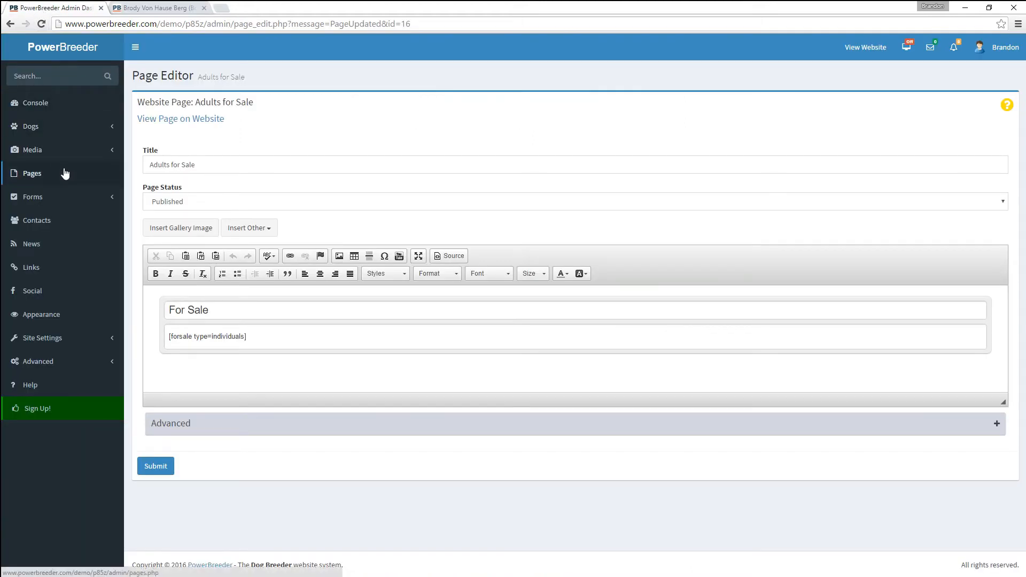
# - Open the photo albums from the Media section of the admin
pyautogui.click(46, 128)
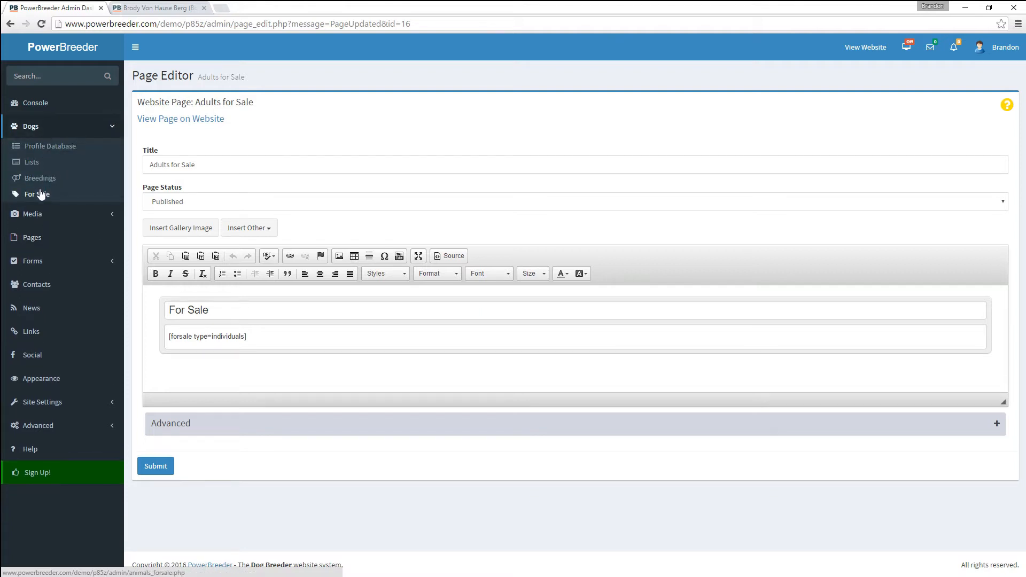
pyautogui.click(38, 214)
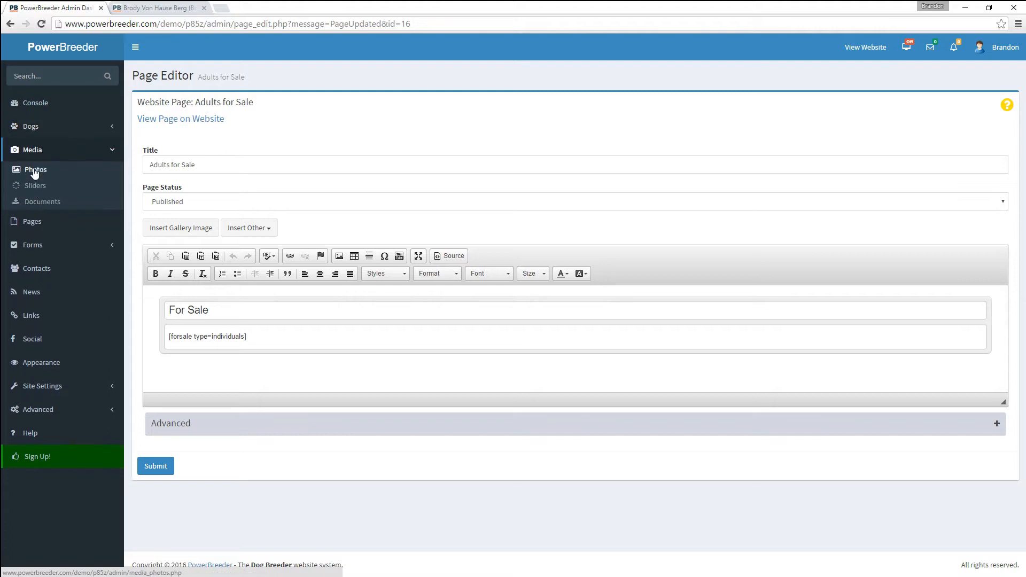
pyautogui.click(35, 169)
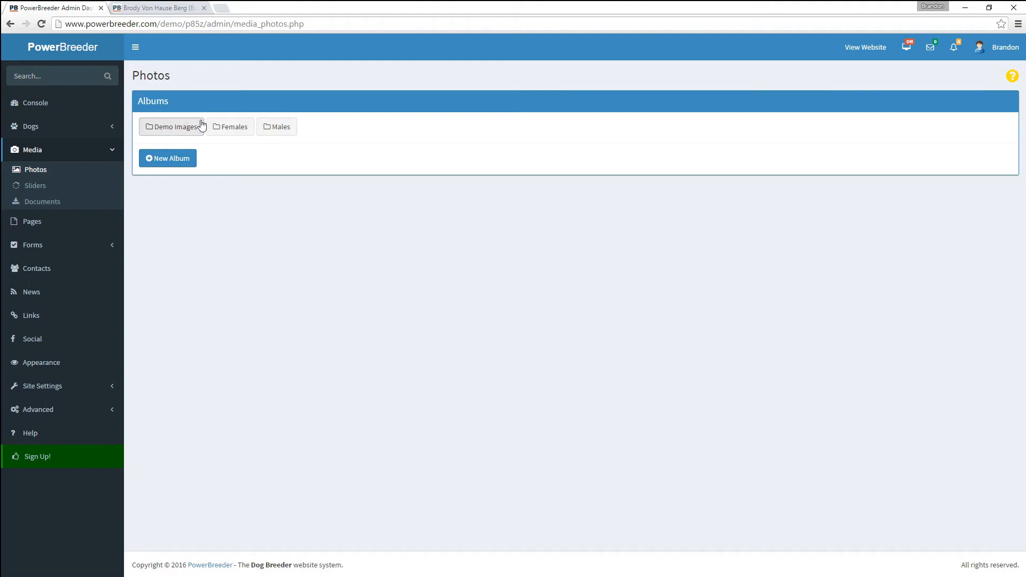
# - Browse the Females and Males albums, viewing Brody's, Junior's and Tin's galleries
pyautogui.click(234, 132)
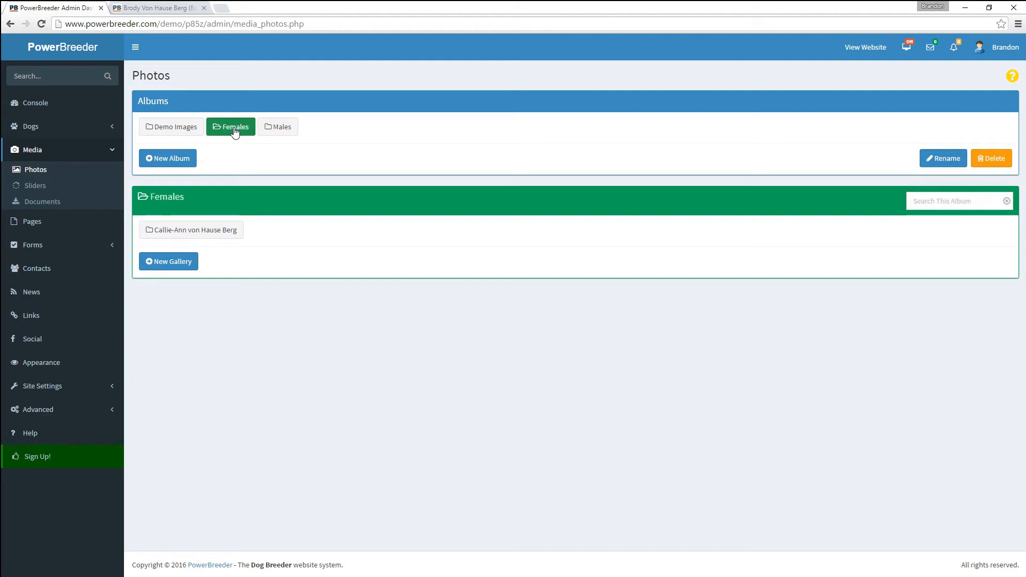
pyautogui.click(282, 132)
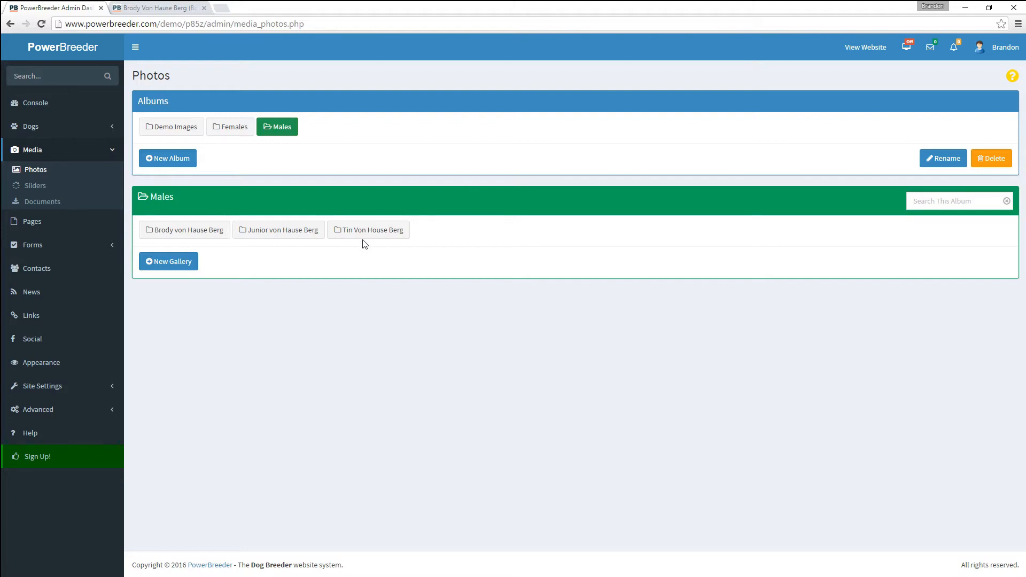
pyautogui.click(166, 234)
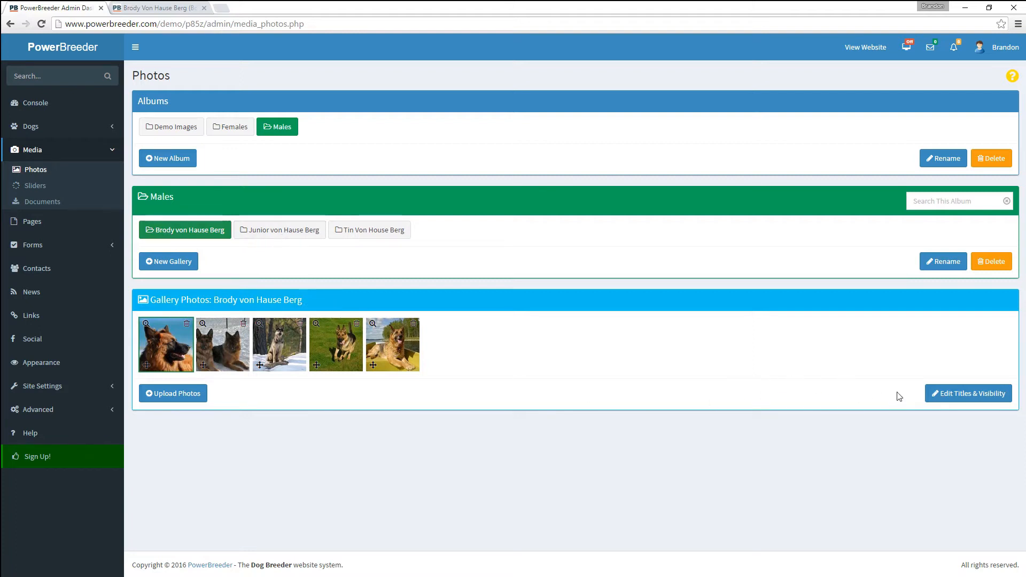
pyautogui.click(262, 230)
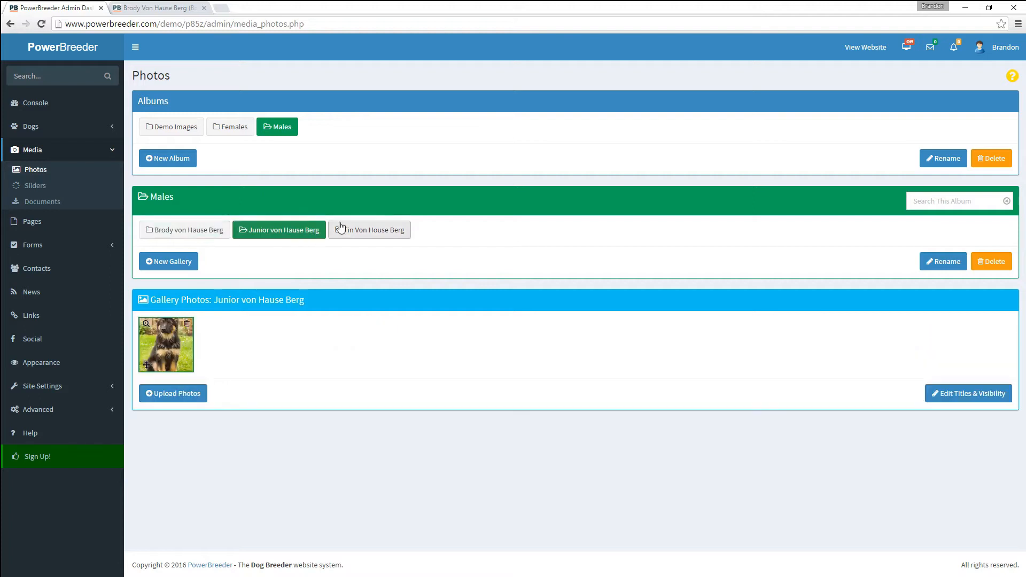
pyautogui.click(373, 232)
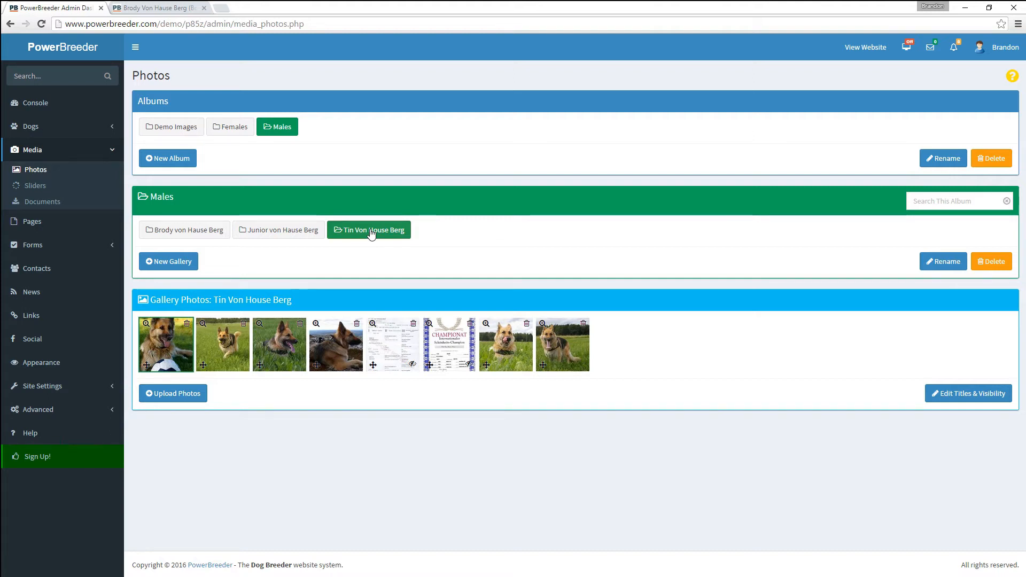
pyautogui.click(333, 196)
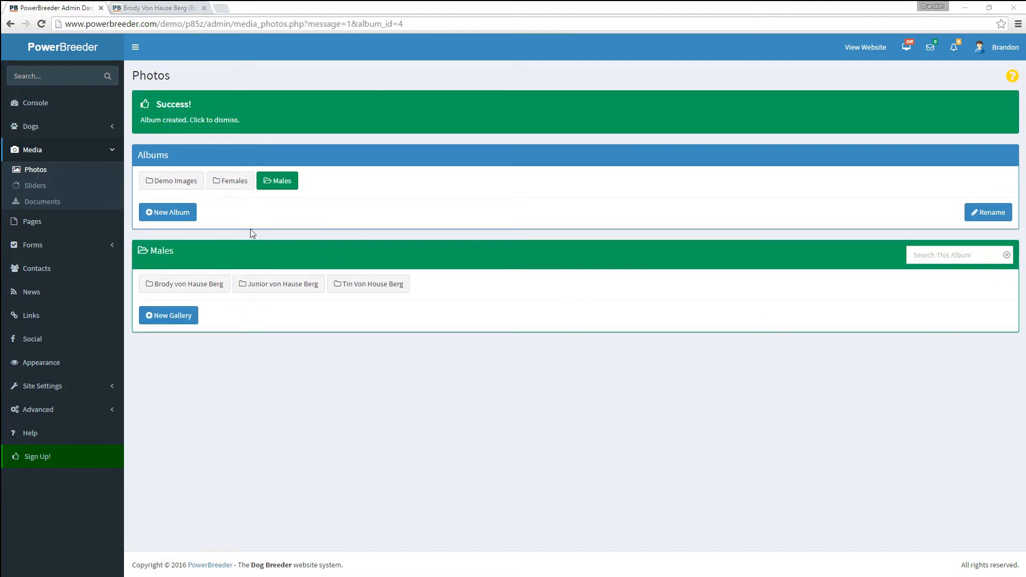
# - Create a new photo album named Misc
pyautogui.click(185, 212)
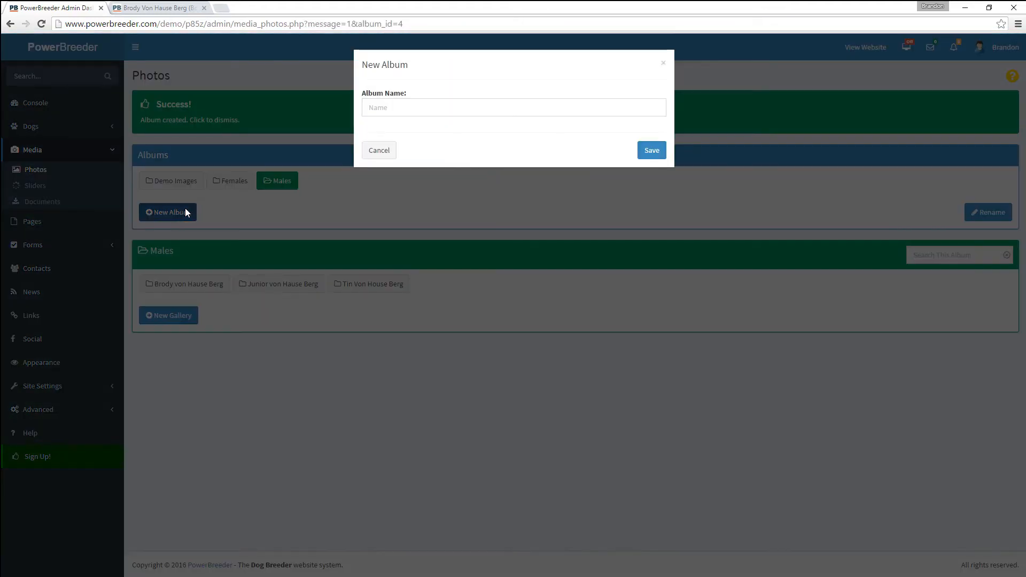
pyautogui.click(389, 106)
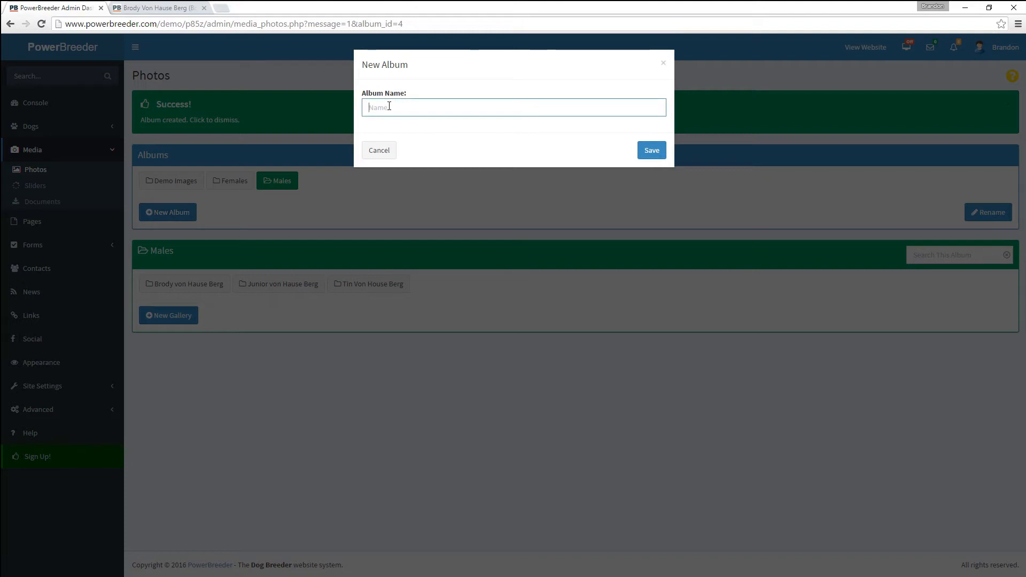
pyautogui.write('M')
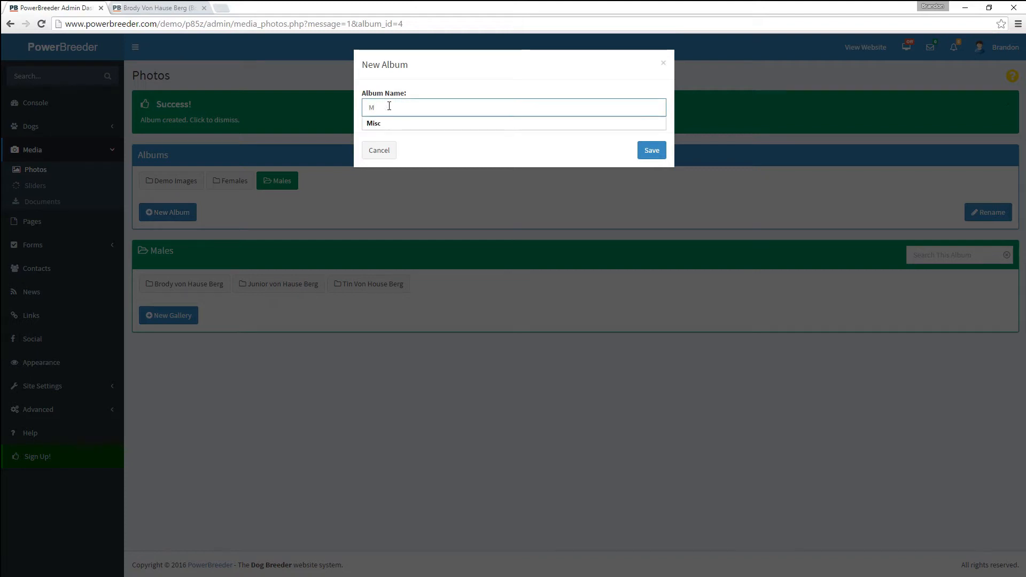
pyautogui.write('isc')
pyautogui.press('Return')
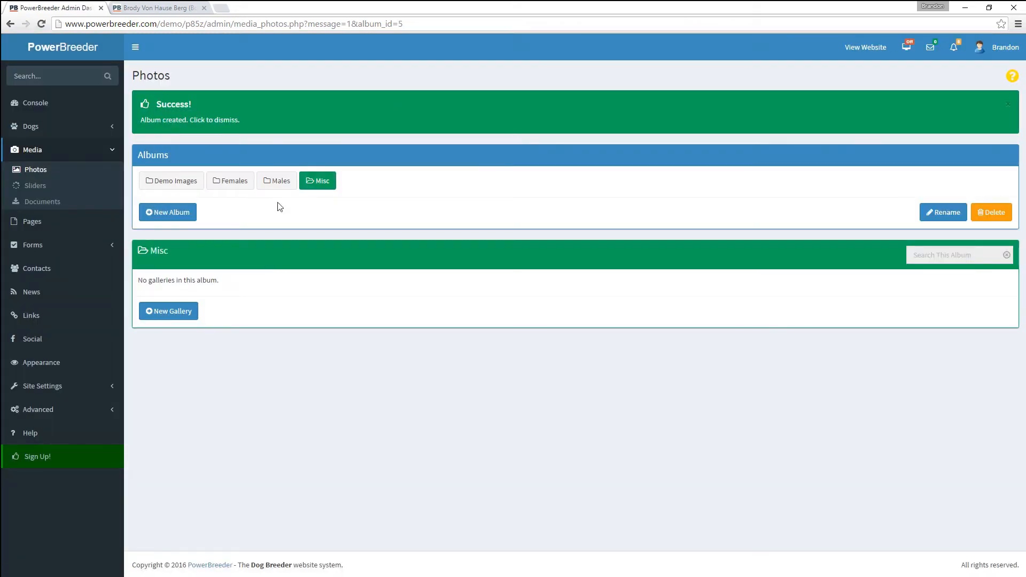
# - Add a Facilities gallery to the Misc album
pyautogui.click(184, 318)
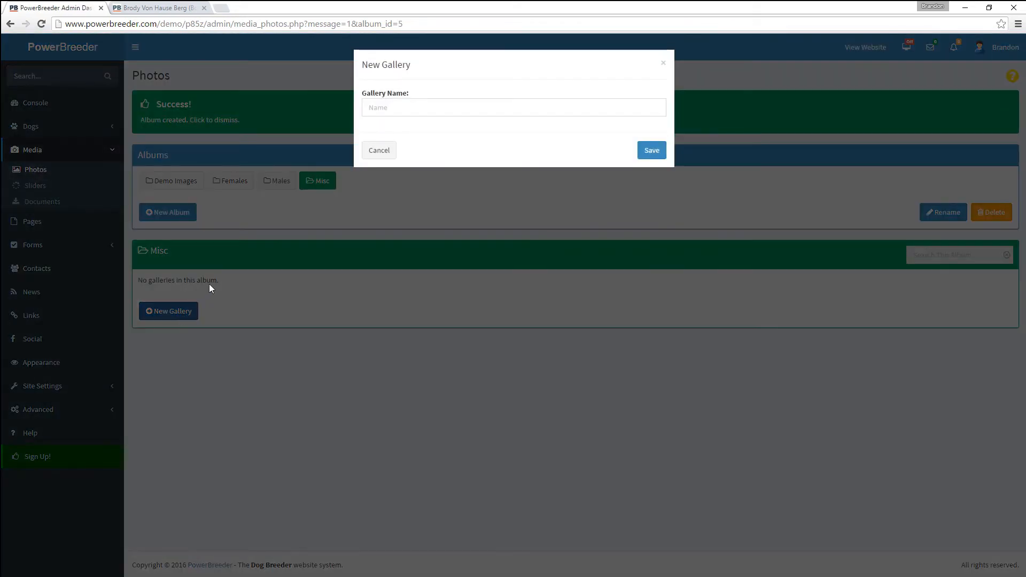
pyautogui.click(396, 112)
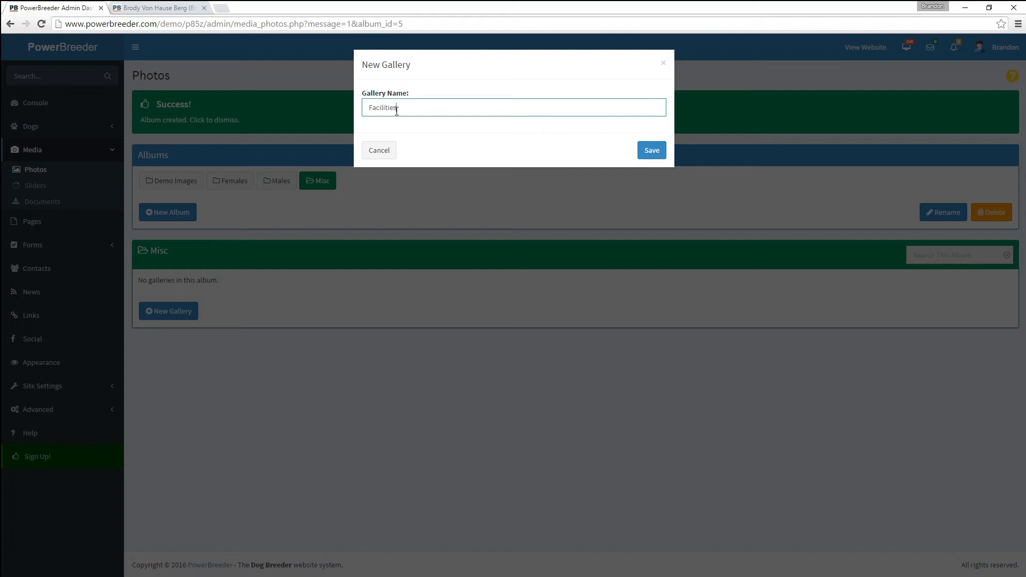
pyautogui.click(652, 150)
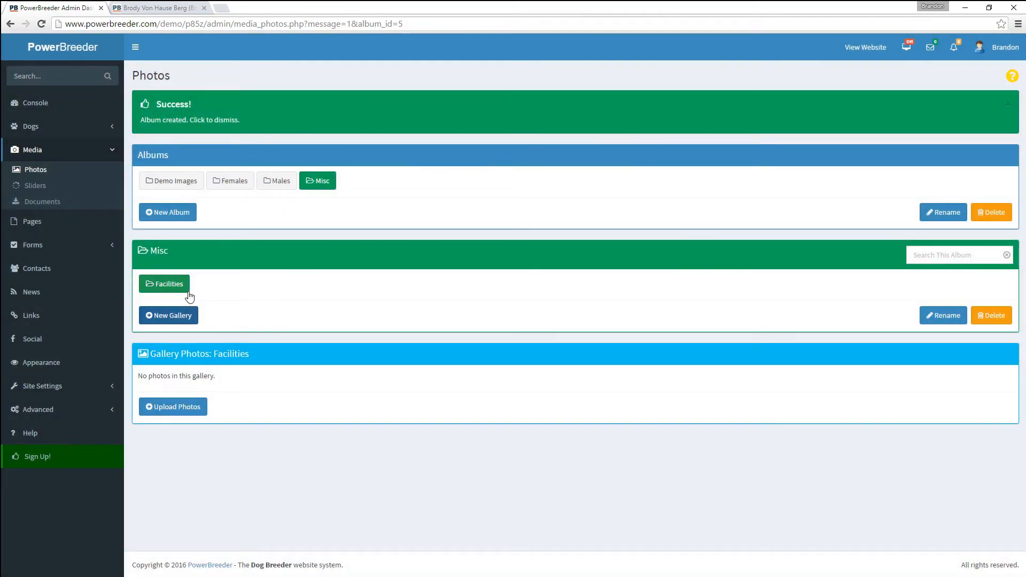
# - Open the Facilities photo uploader, cancel choosing files, and close the uploader
pyautogui.click(184, 406)
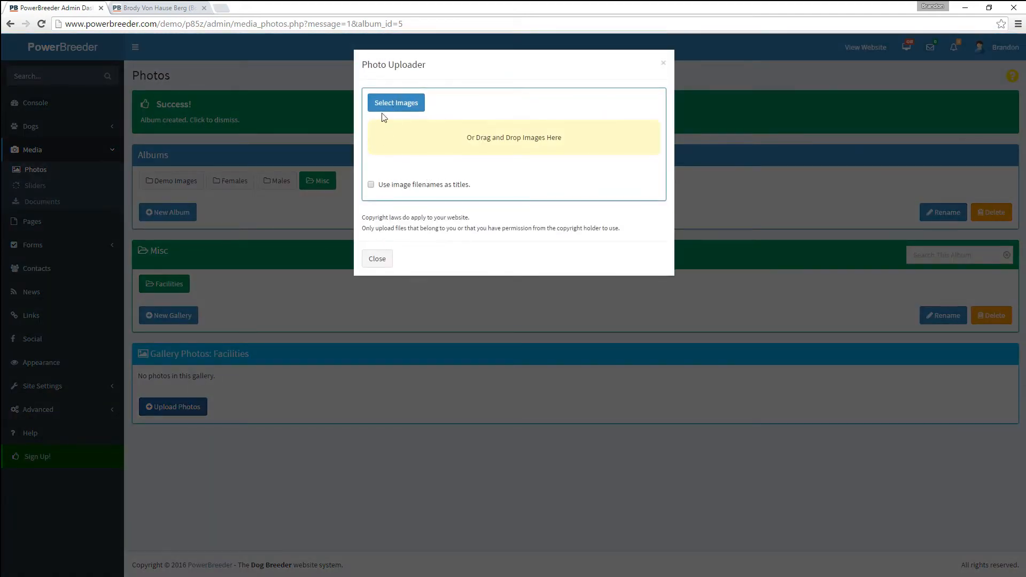
pyautogui.click(396, 103)
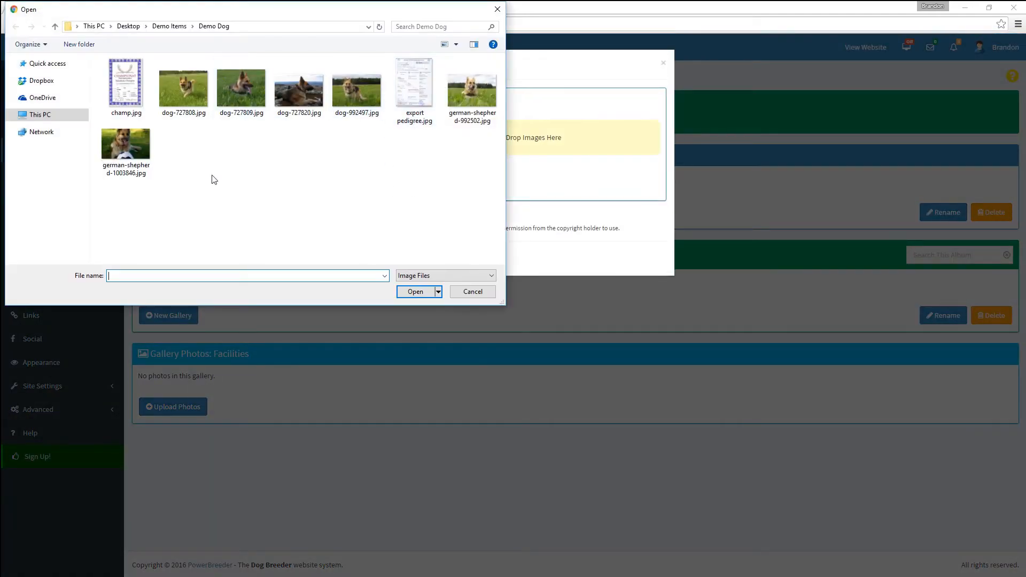
pyautogui.click(472, 294)
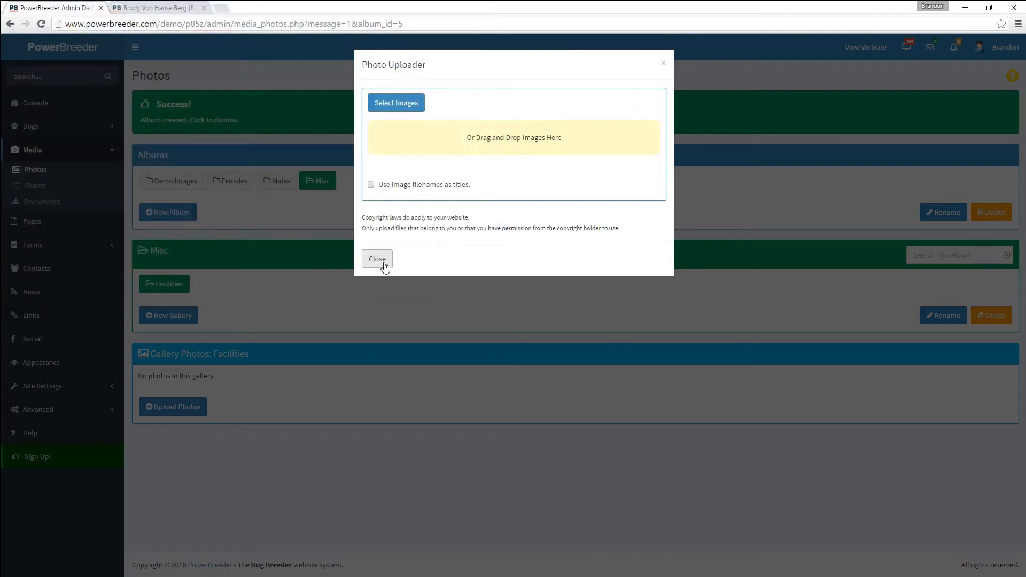
pyautogui.click(378, 259)
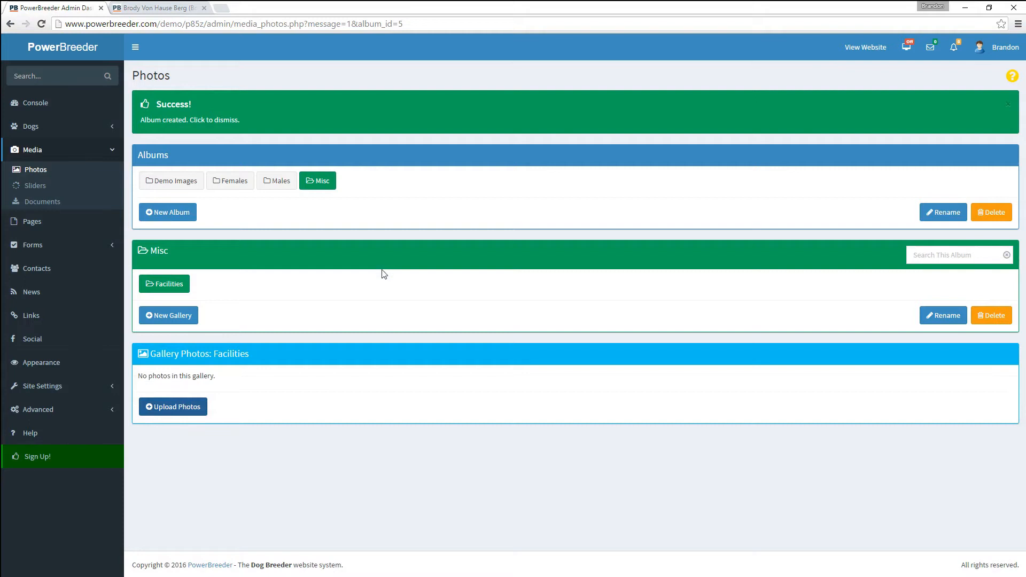
pyautogui.click(32, 187)
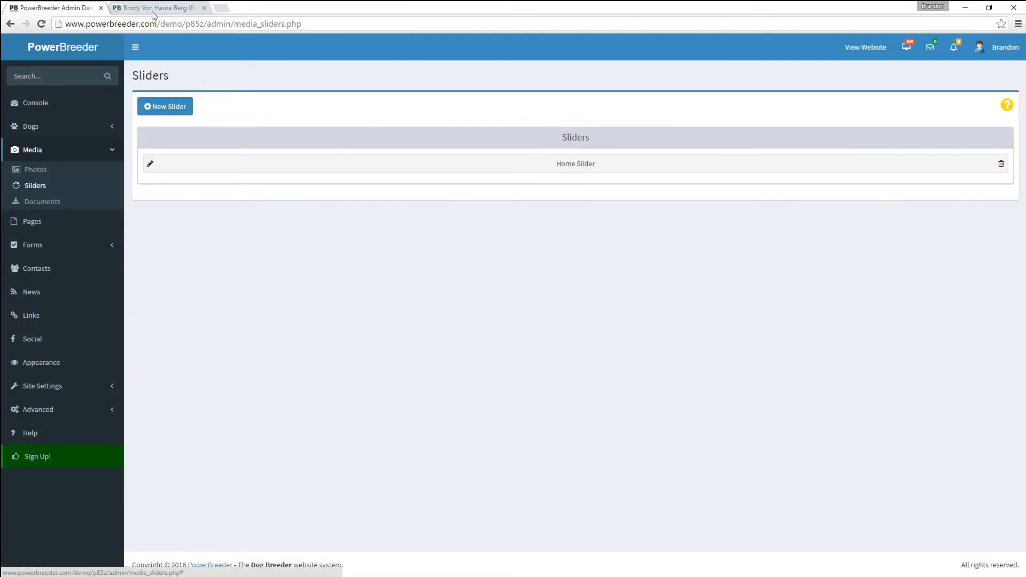
# - Check the slider on the public home page, then open the Home Slider in the admin
pyautogui.click(154, 8)
pyautogui.click(274, 194)
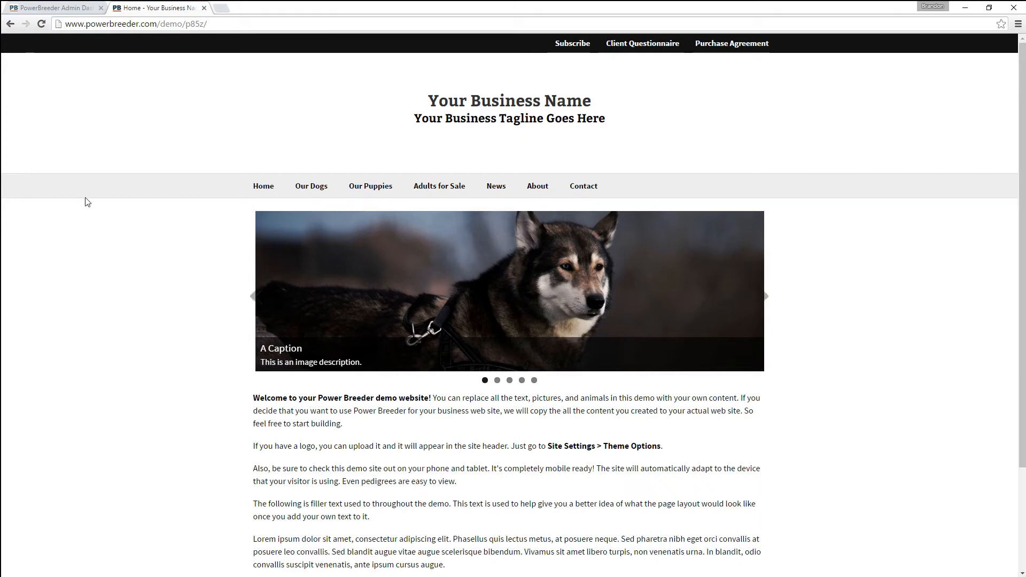
pyautogui.click(56, 8)
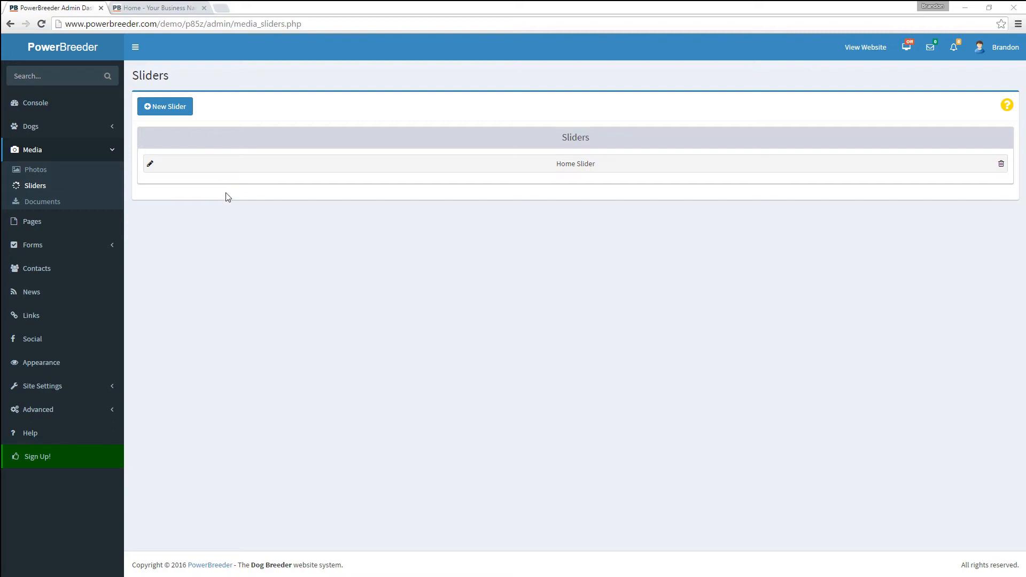
pyautogui.click(548, 168)
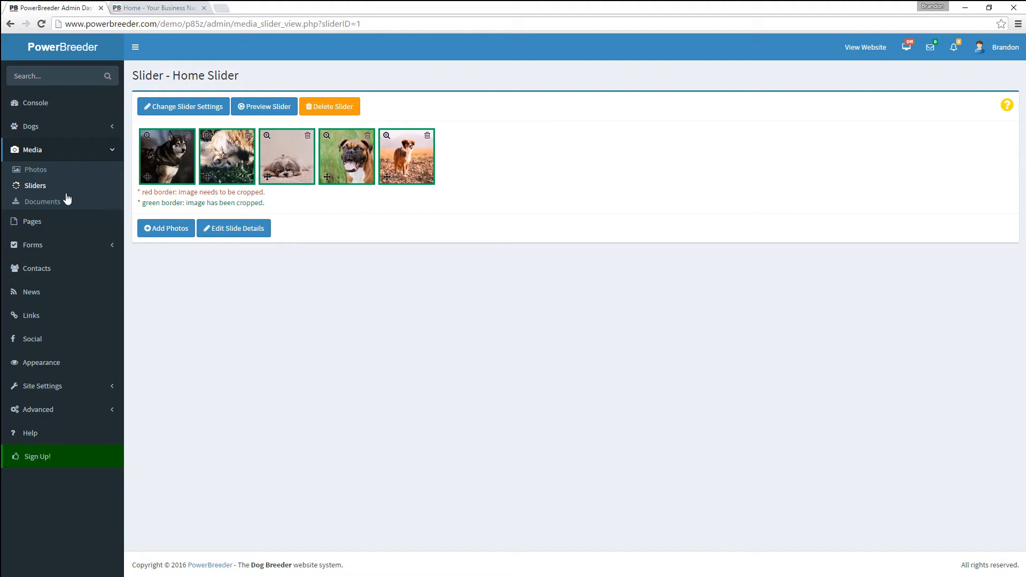
pyautogui.click(47, 185)
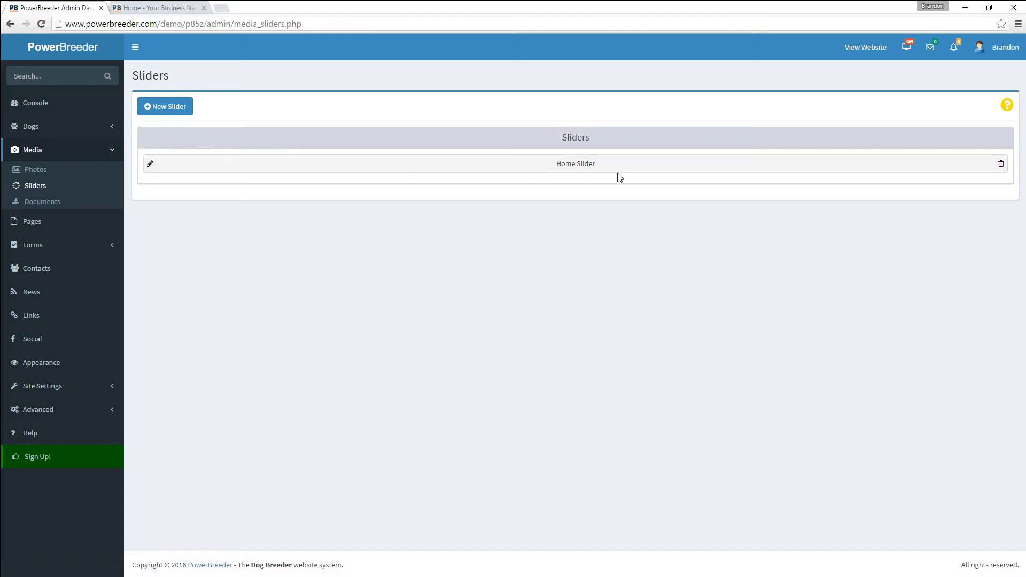
pyautogui.click(442, 169)
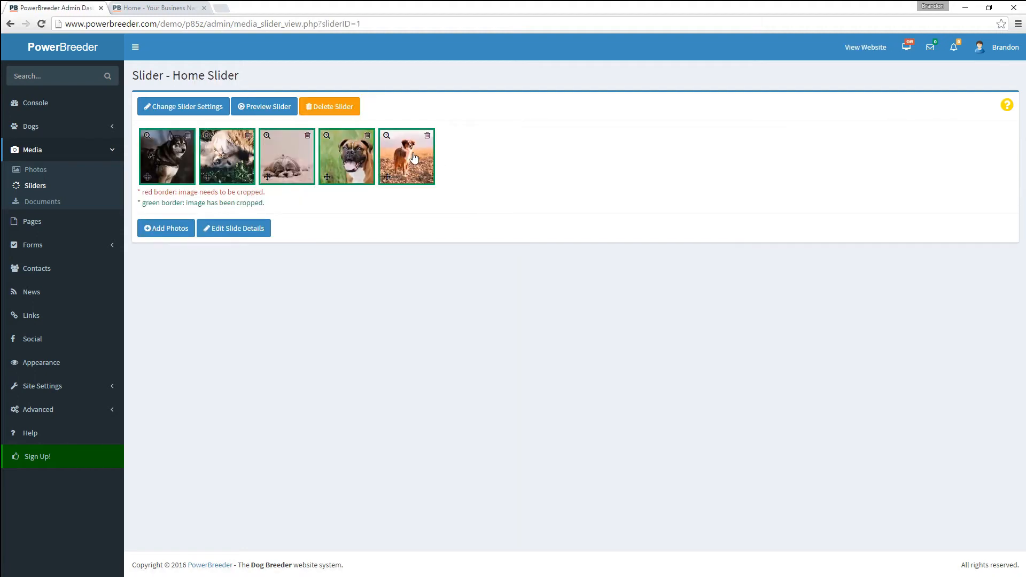
# - Delete each Home Slider photo, confirming every removal, until none remain
pyautogui.click(428, 137)
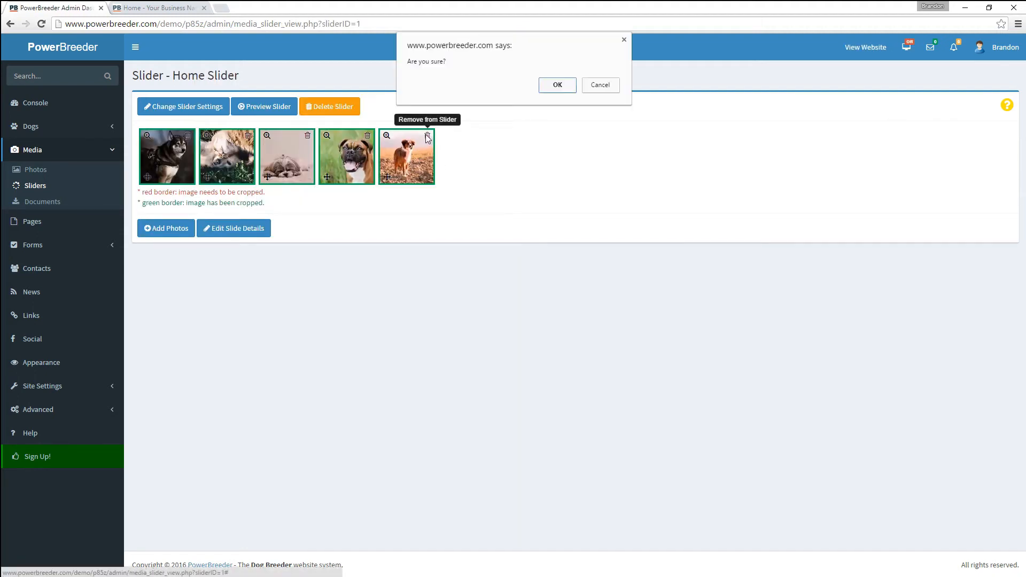
pyautogui.press('Return')
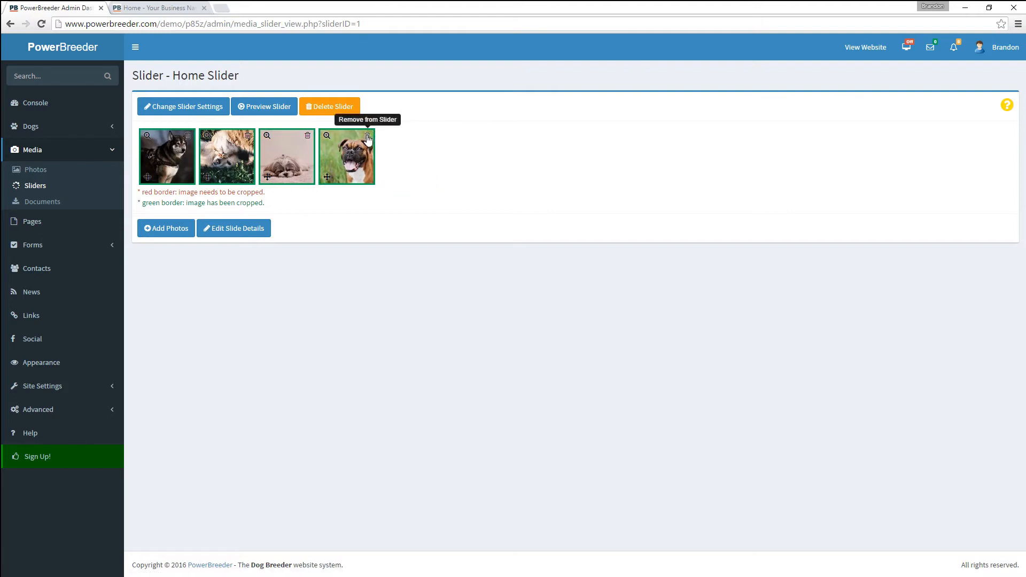
pyautogui.click(307, 135)
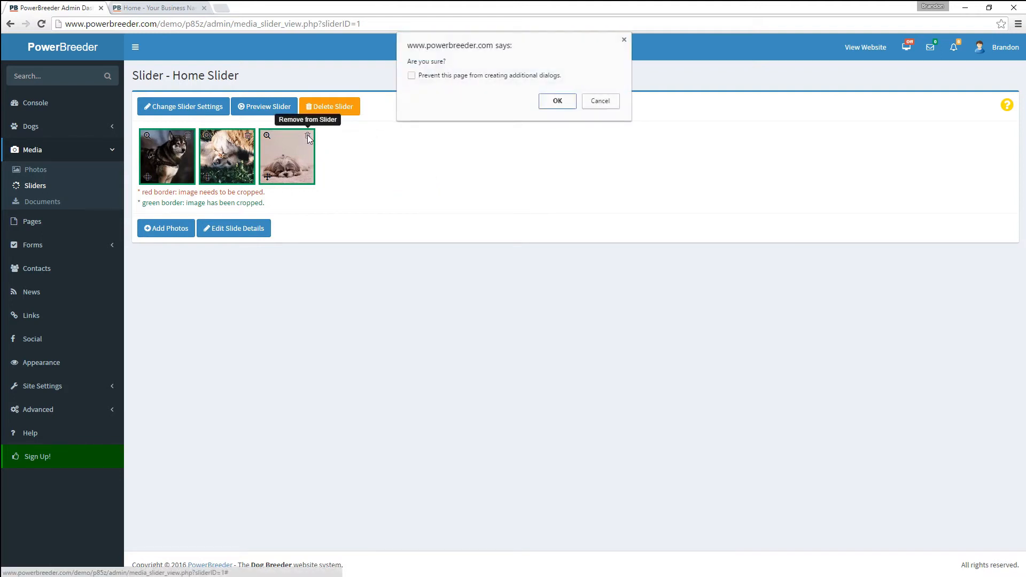
pyautogui.press('Return')
pyautogui.click(248, 136)
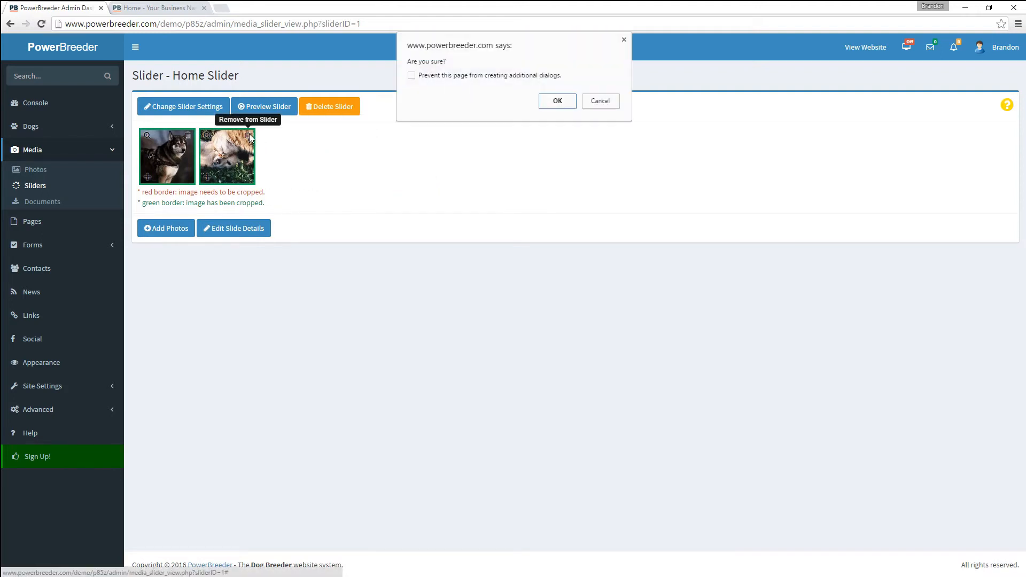
pyautogui.press('Return')
pyautogui.click(187, 135)
pyautogui.press('Return')
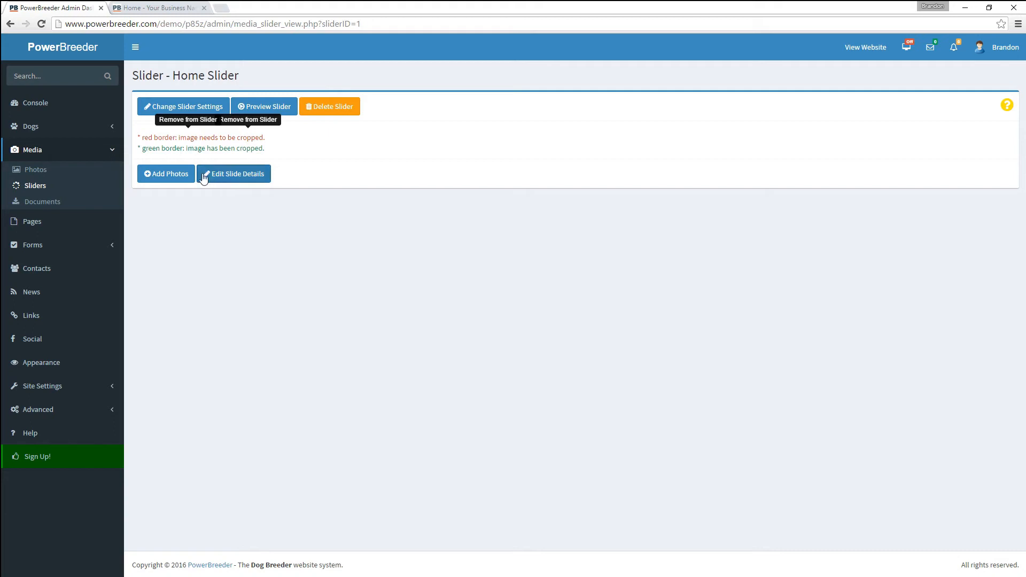
# - Add the dog-with-ball and dog-on-rocks photos from Tin Von House Berg's gallery to the slider
pyautogui.click(166, 174)
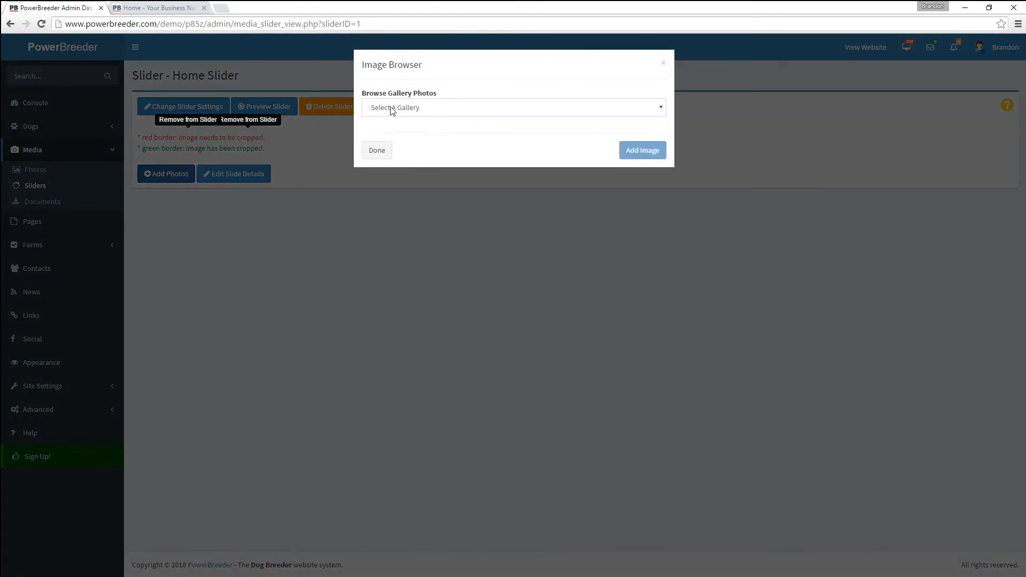
pyautogui.click(394, 109)
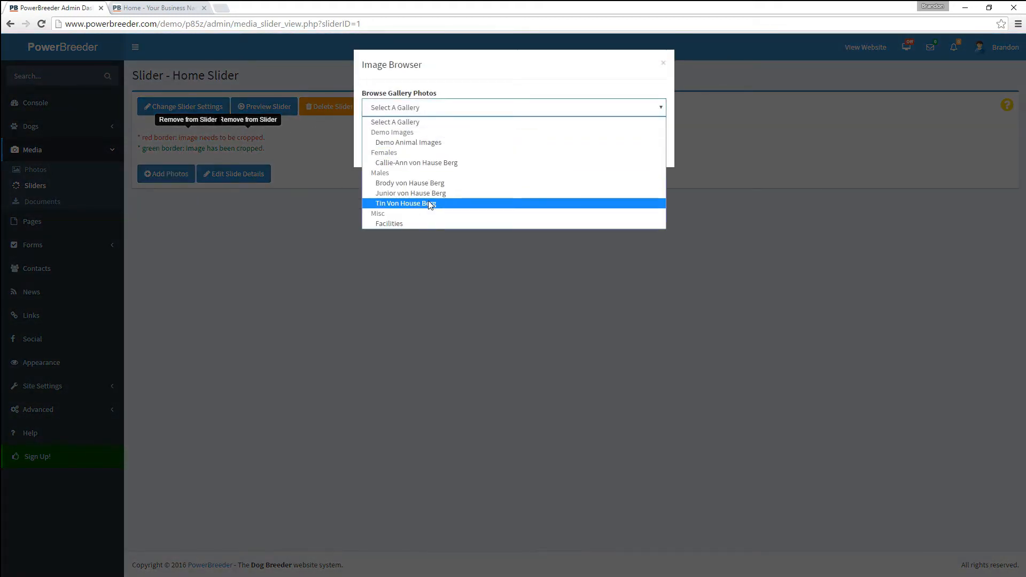
pyautogui.click(431, 203)
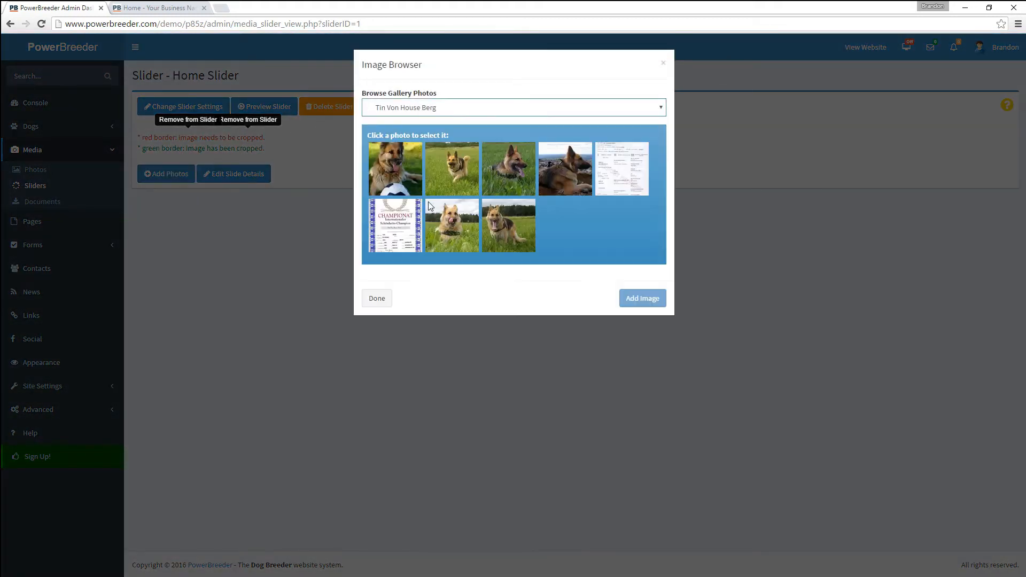
pyautogui.click(402, 167)
pyautogui.click(638, 306)
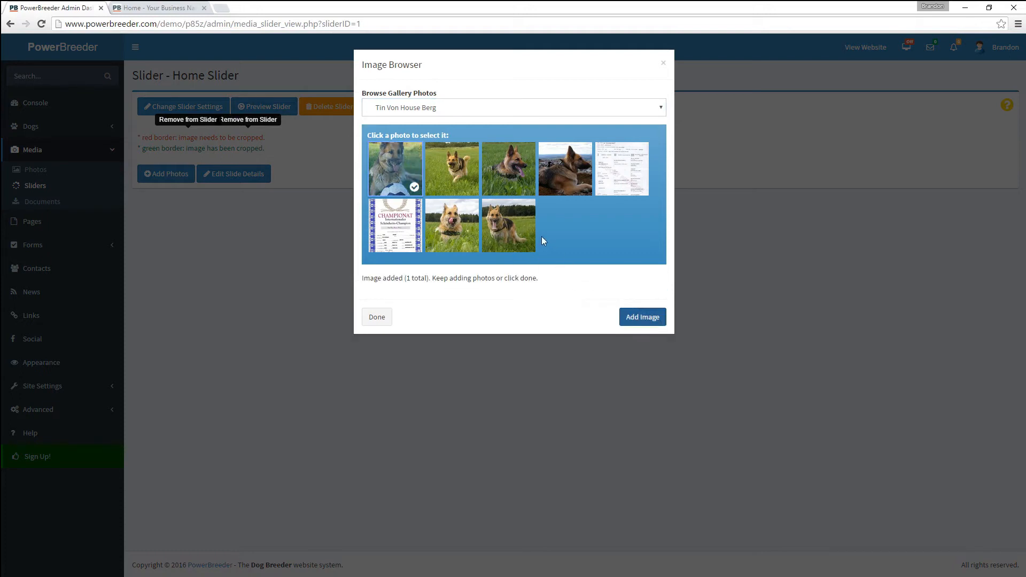
pyautogui.click(563, 183)
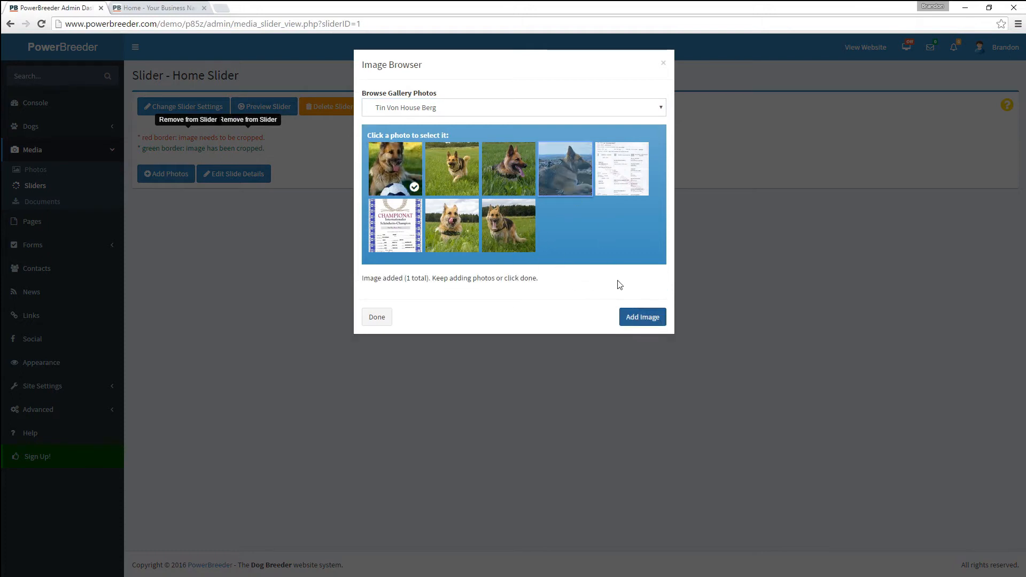
pyautogui.click(631, 321)
# - Add Brody's dog-in-snow photo and Callie-Ann's photo, then finish adding photos
pyautogui.click(519, 108)
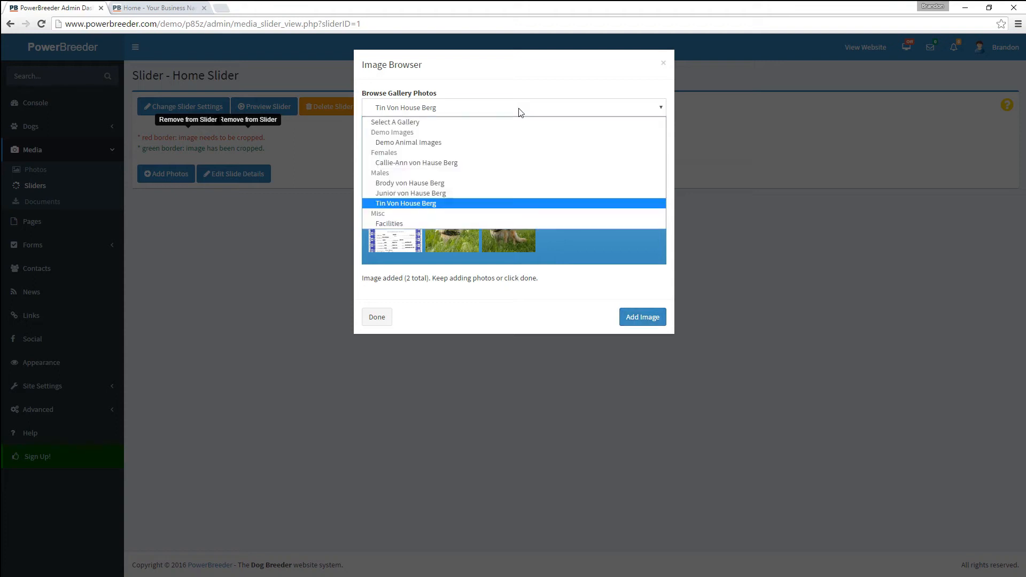
pyautogui.click(516, 184)
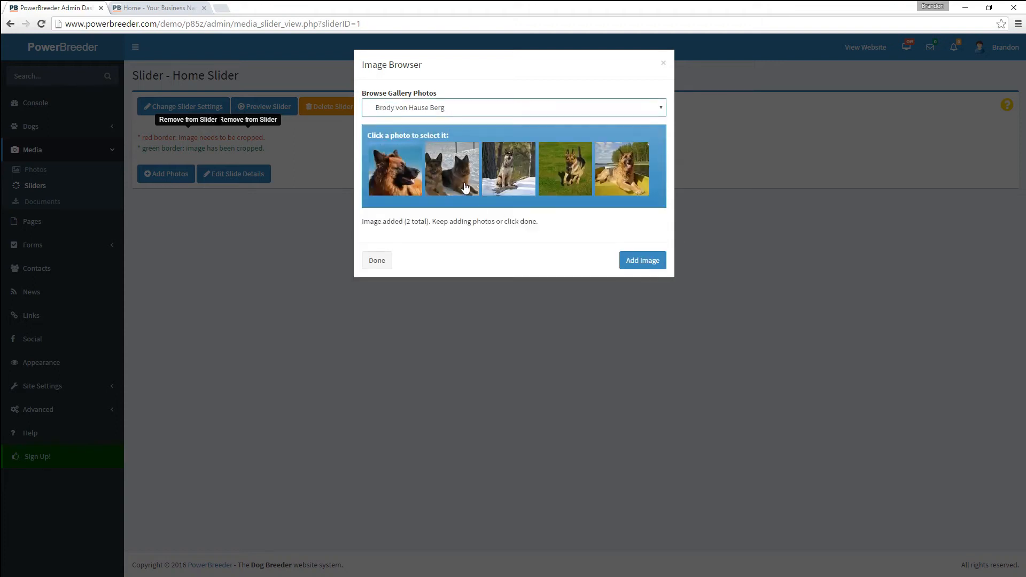
pyautogui.click(510, 182)
pyautogui.click(634, 255)
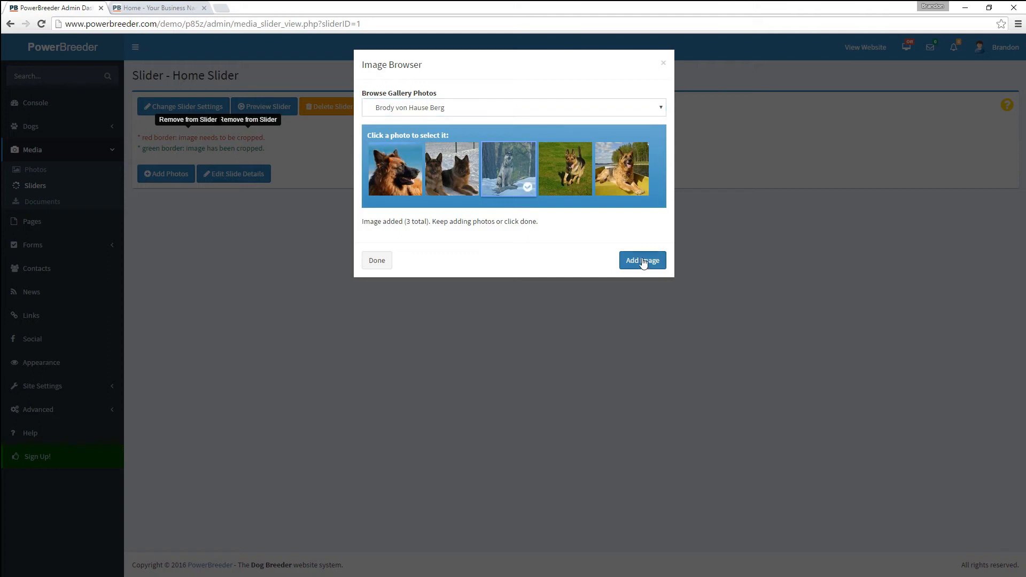
pyautogui.click(510, 113)
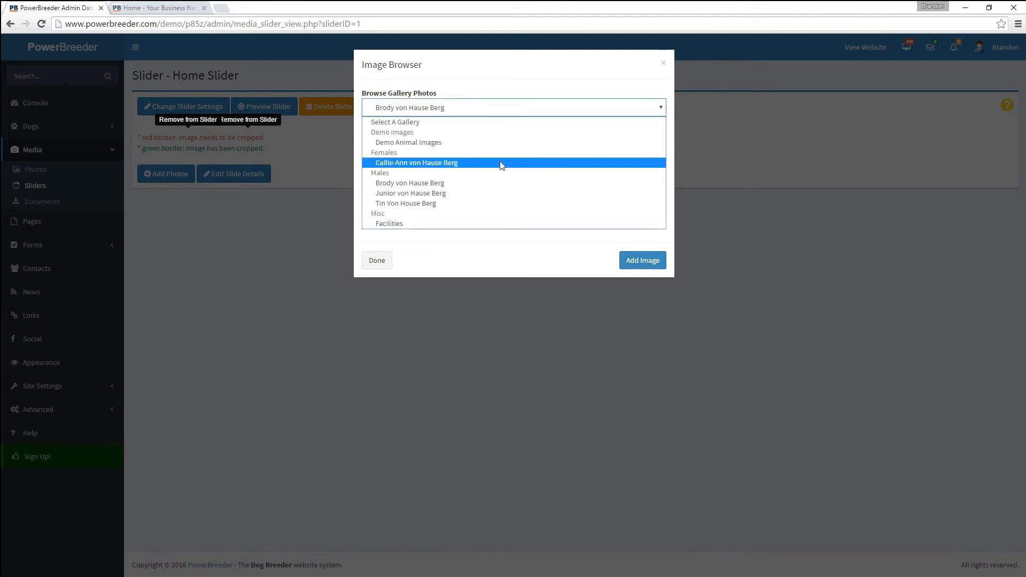
pyautogui.click(461, 166)
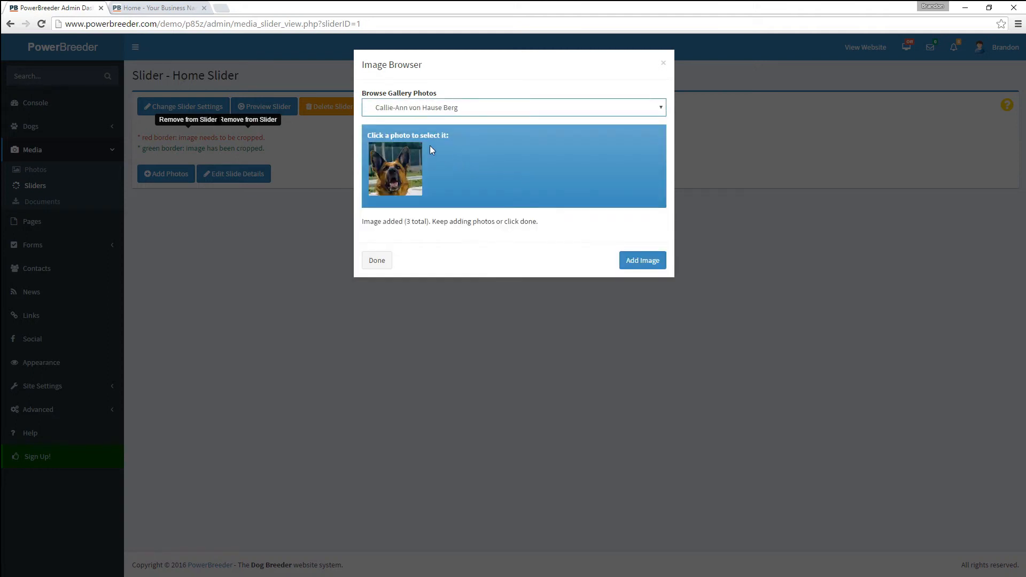
pyautogui.click(644, 263)
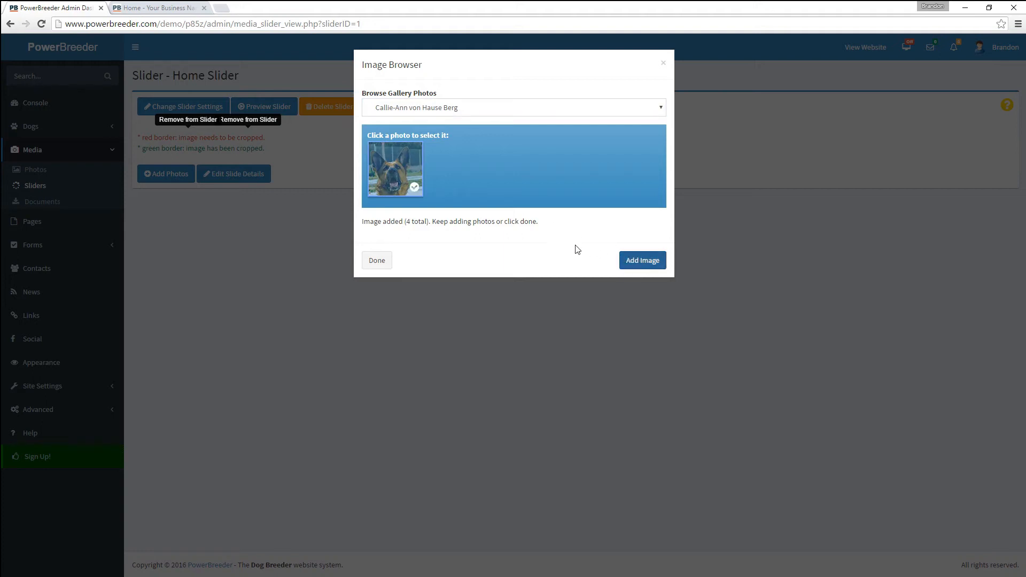
pyautogui.click(380, 260)
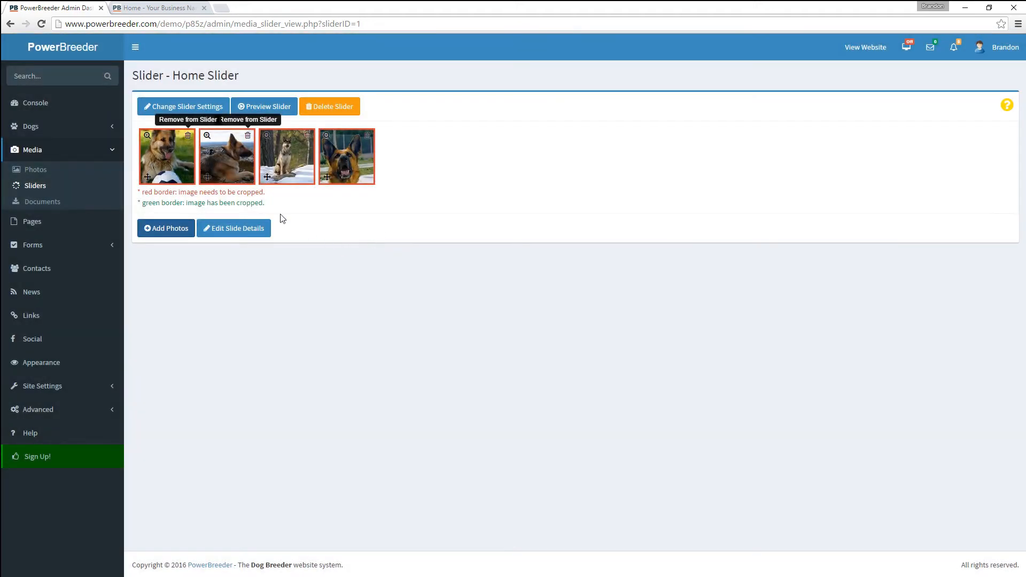
# - Crop the first two slider photos, framing the dog's head and the dog on the rocks
pyautogui.scroll(-2, 165, 229)
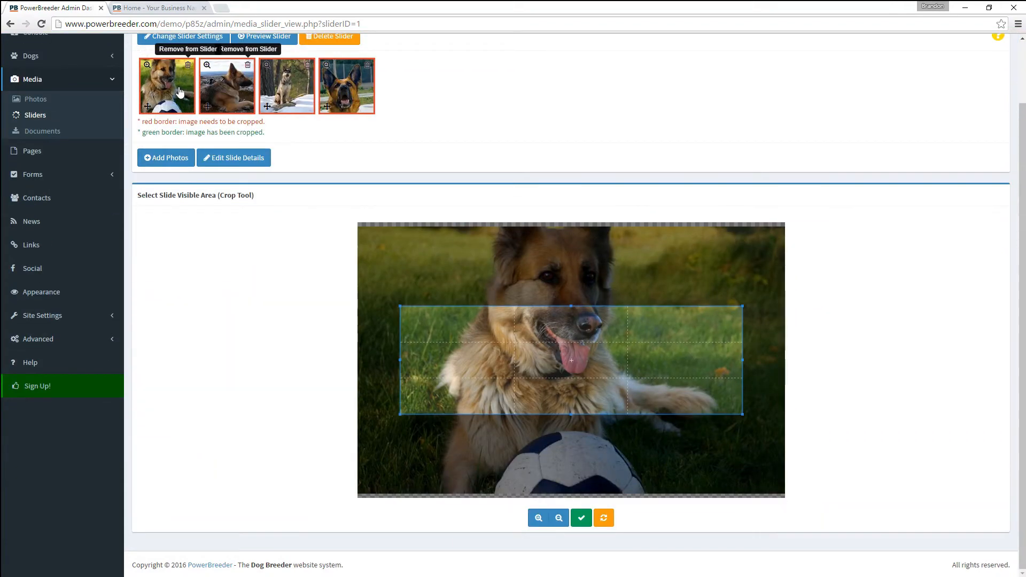
pyautogui.scroll(-2, 554, 353)
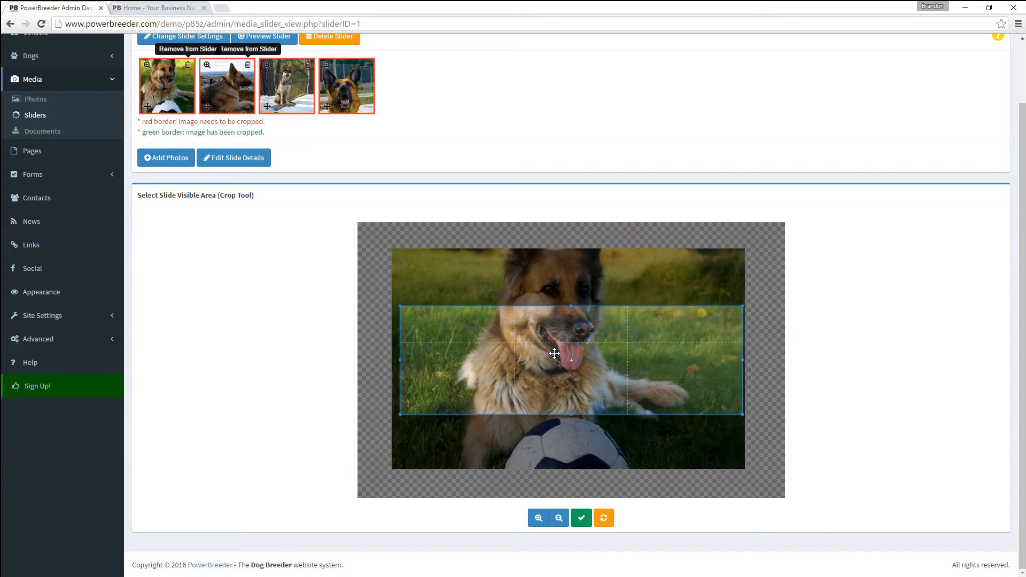
pyautogui.moveTo(552, 352); pyautogui.dragTo(536, 308)
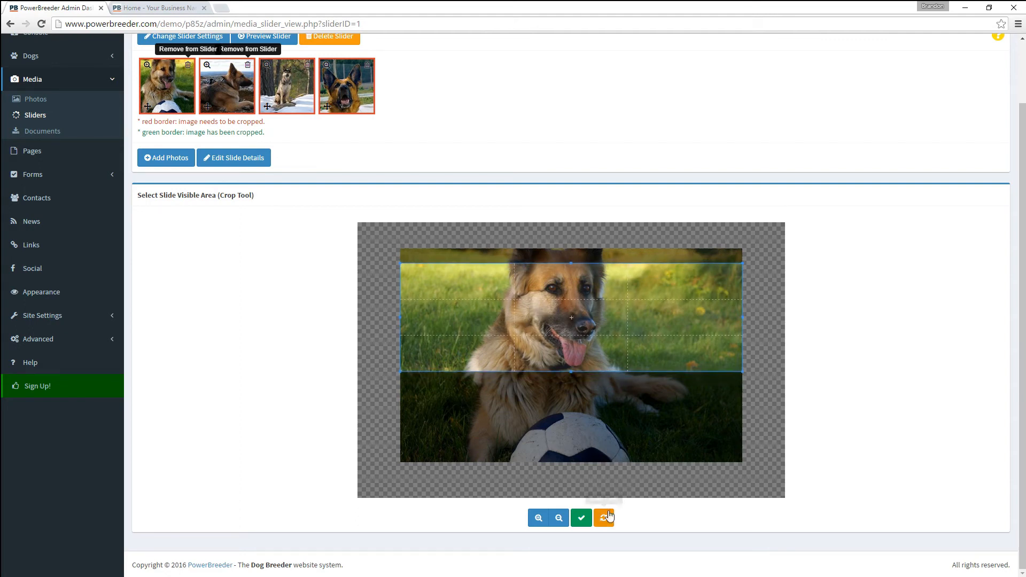
pyautogui.click(582, 520)
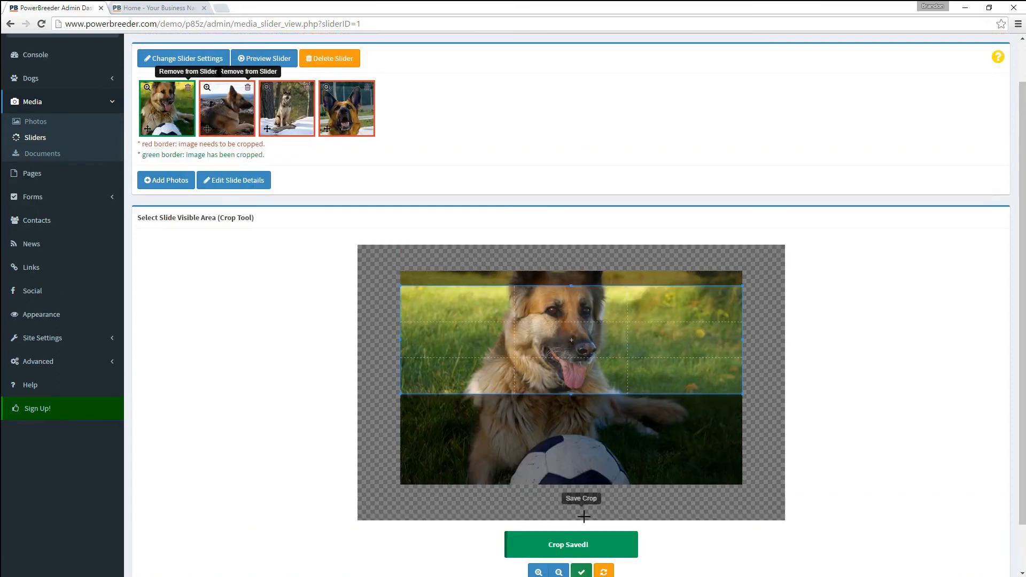
pyautogui.click(238, 123)
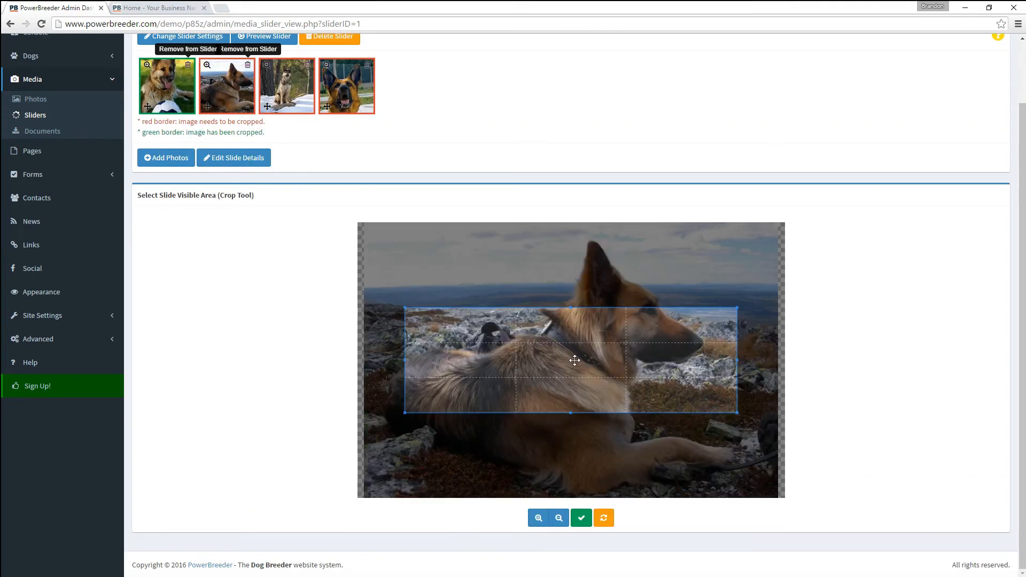
pyautogui.moveTo(568, 323)
pyautogui.mouseDown()
pyautogui.moveTo(561, 284)
pyautogui.moveTo(565, 317)
pyautogui.mouseUp()
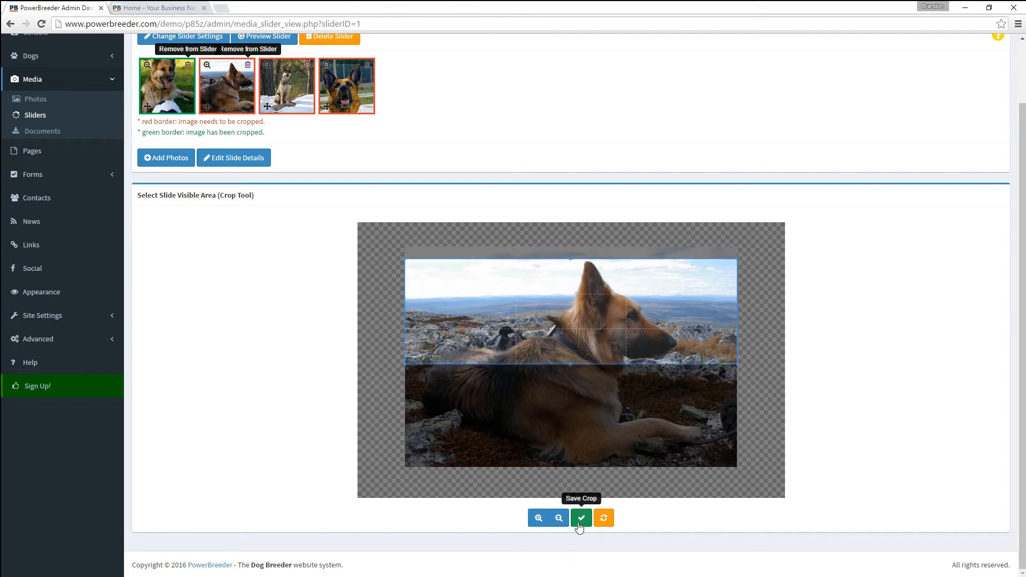
pyautogui.click(581, 519)
pyautogui.moveTo(493, 321); pyautogui.dragTo(496, 336)
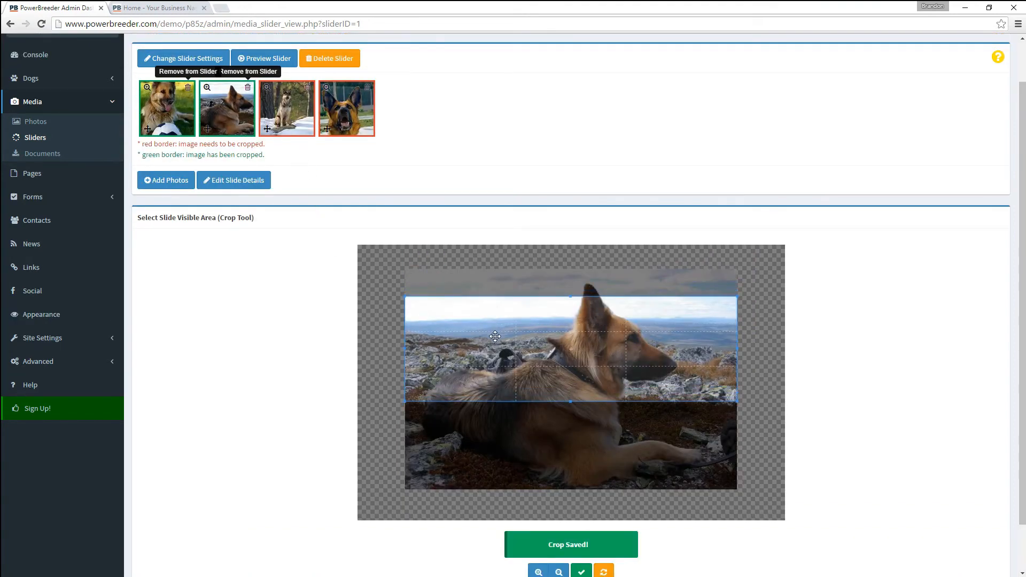
pyautogui.click(581, 572)
# - Crop the dog-in-snow and fourth slider photos over the dogs and save each crop
pyautogui.click(272, 100)
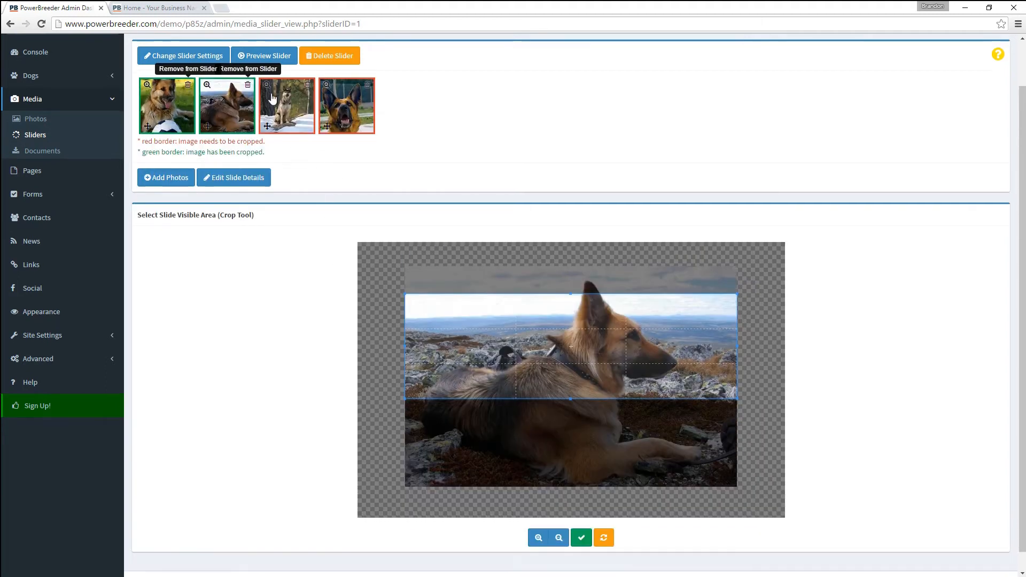
pyautogui.moveTo(527, 338); pyautogui.dragTo(527, 305)
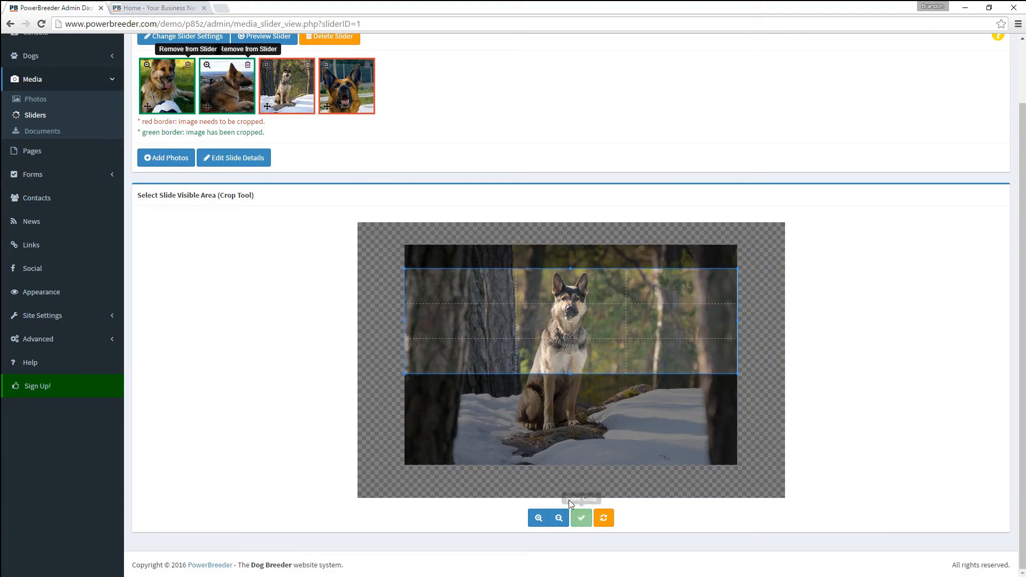
pyautogui.click(573, 513)
pyautogui.click(354, 116)
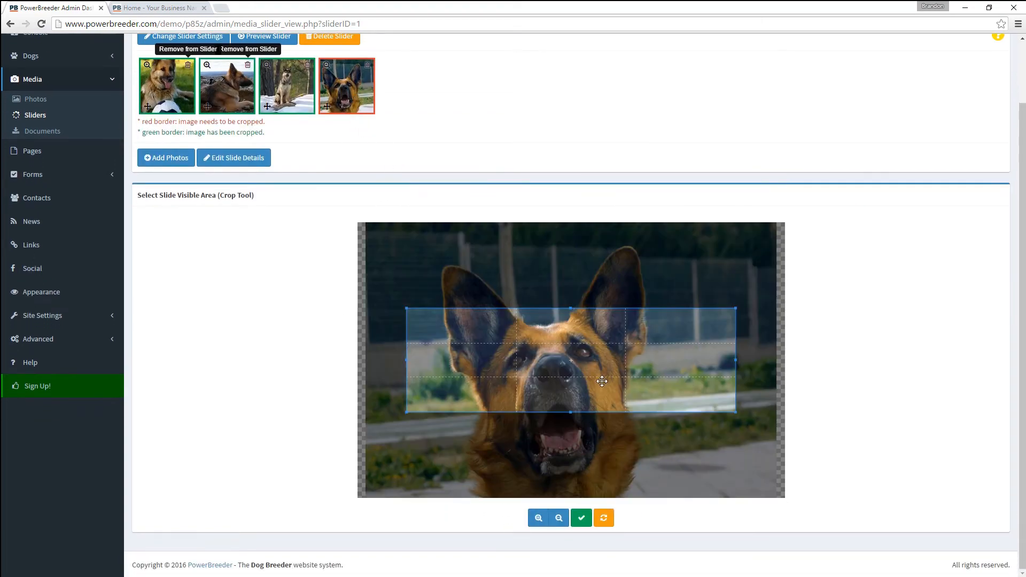
pyautogui.scroll(-2, 578, 350)
pyautogui.scroll(5, 579, 351)
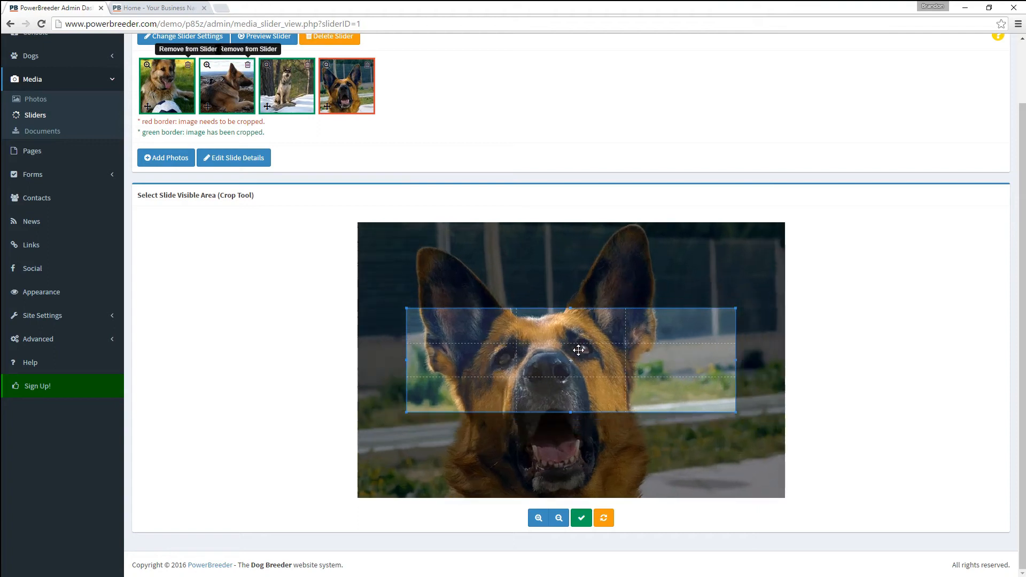
pyautogui.scroll(-6, 578, 351)
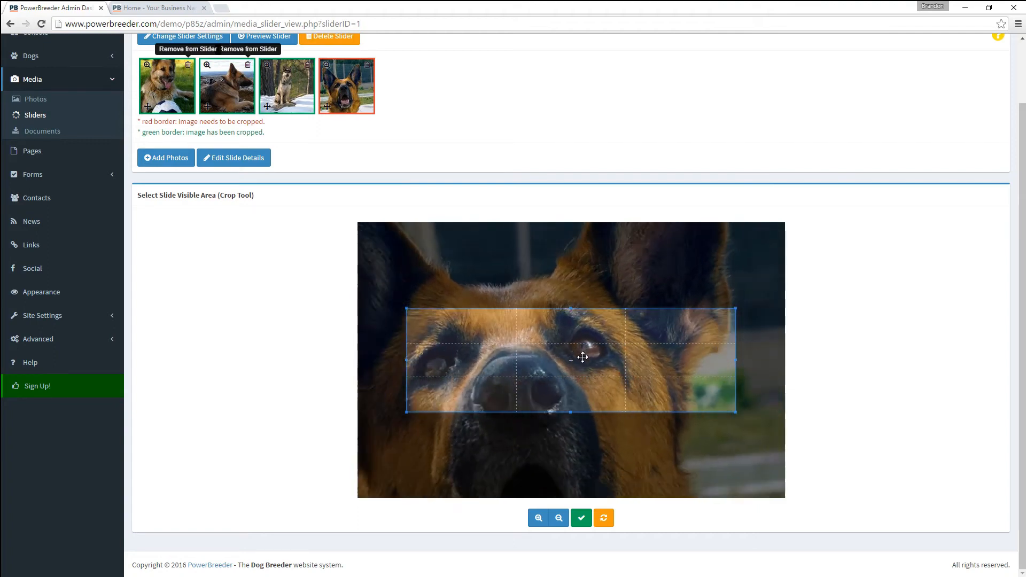
pyautogui.moveTo(529, 362)
pyautogui.mouseDown()
pyautogui.moveTo(530, 334)
pyautogui.moveTo(534, 400)
pyautogui.moveTo(536, 375)
pyautogui.mouseUp()
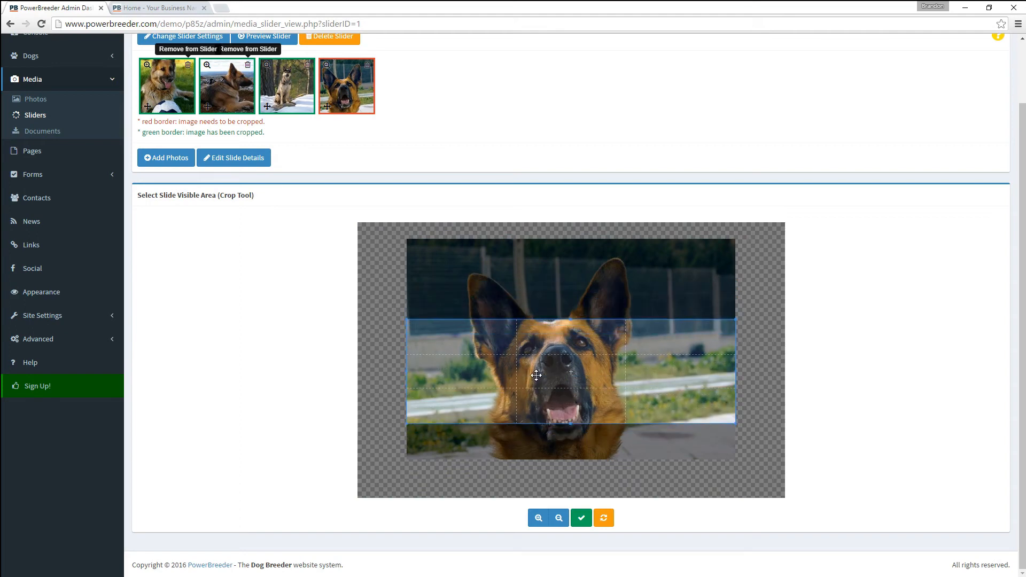
pyautogui.click(579, 519)
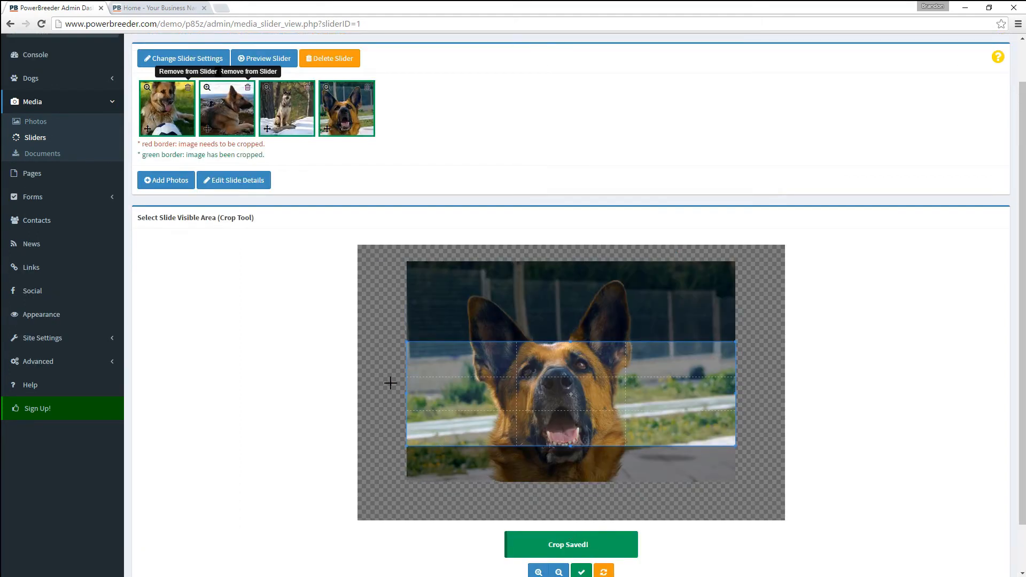
pyautogui.click(152, 10)
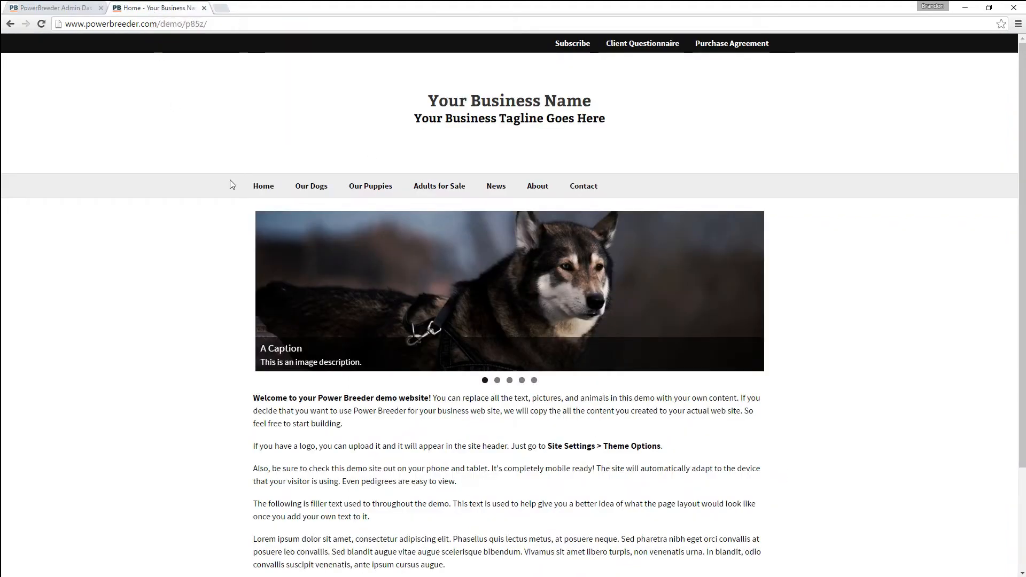
pyautogui.click(257, 190)
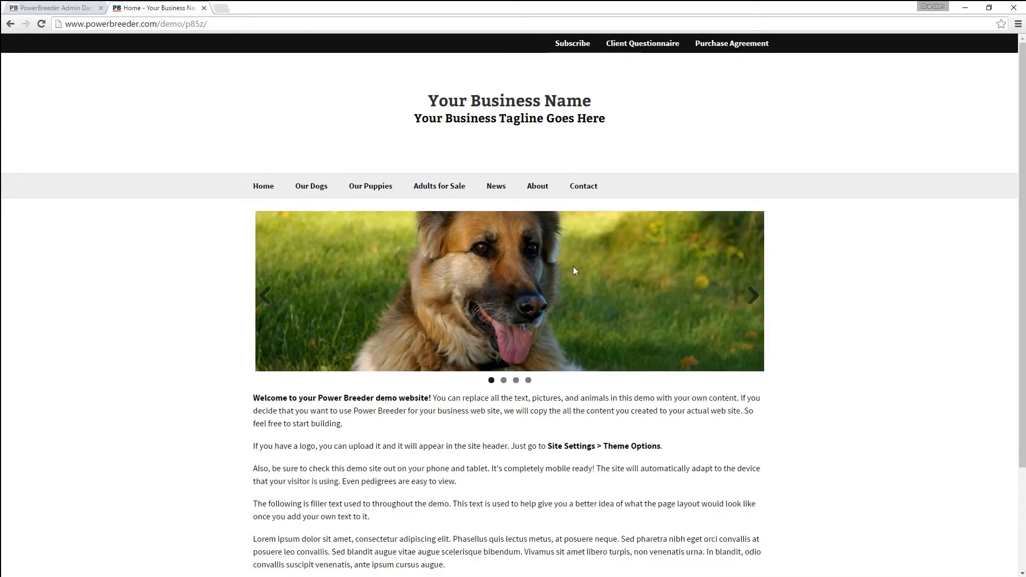
pyautogui.click(751, 297)
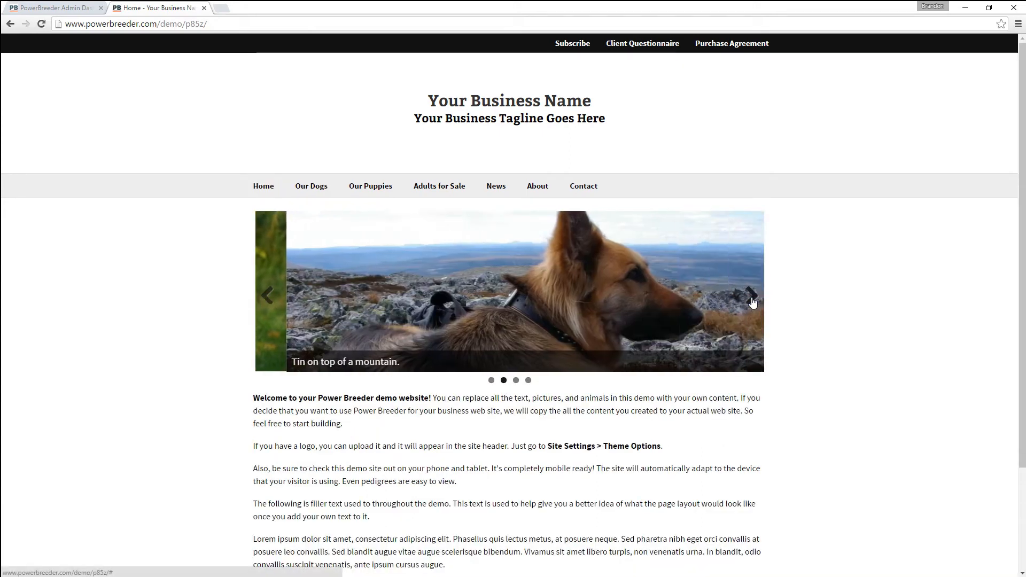
pyautogui.click(751, 298)
pyautogui.click(752, 301)
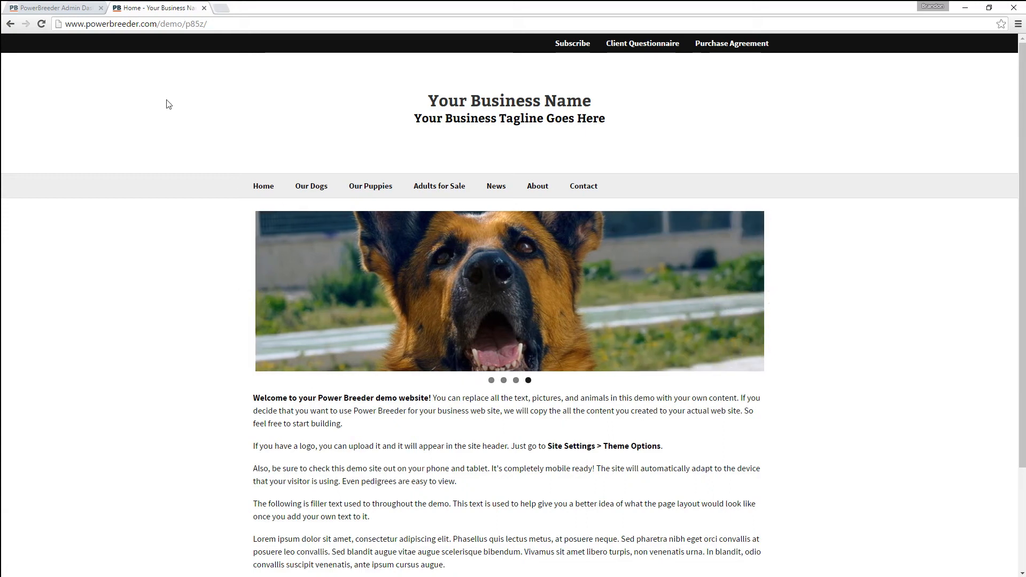
pyautogui.click(67, 8)
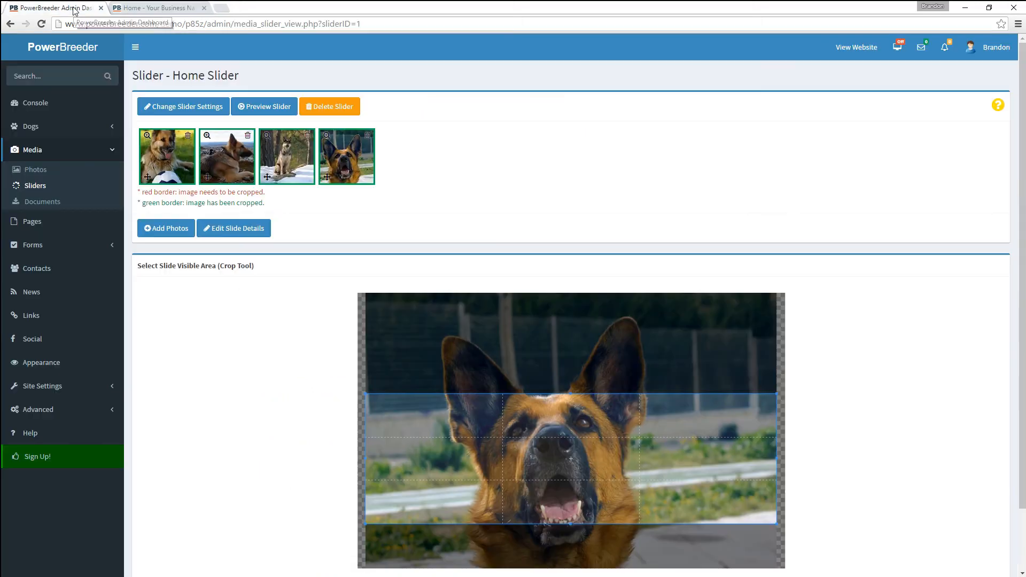
# - Upload Our Agreement.pdf to Documents under the name Our Agreement
pyautogui.click(28, 203)
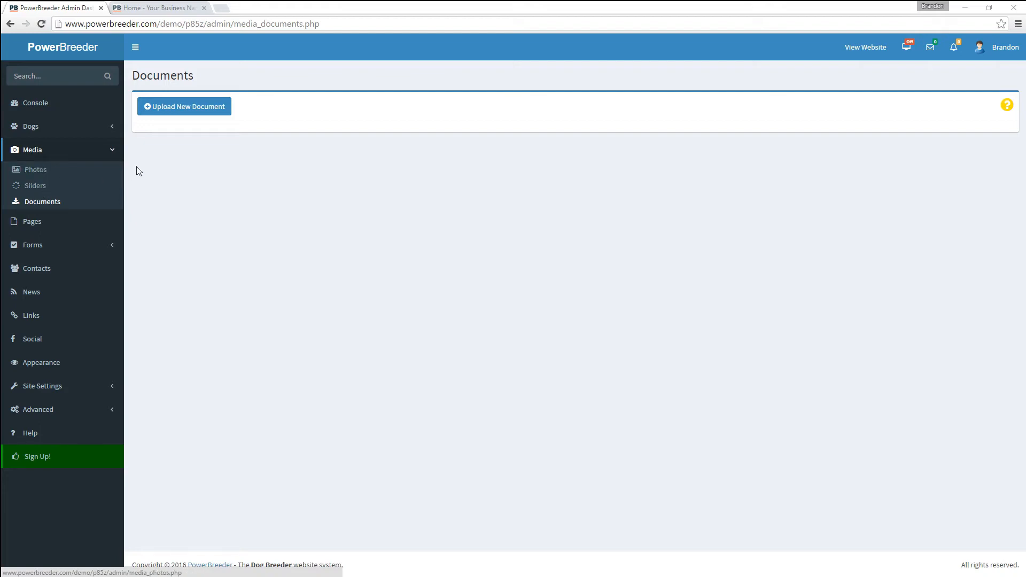
pyautogui.click(162, 106)
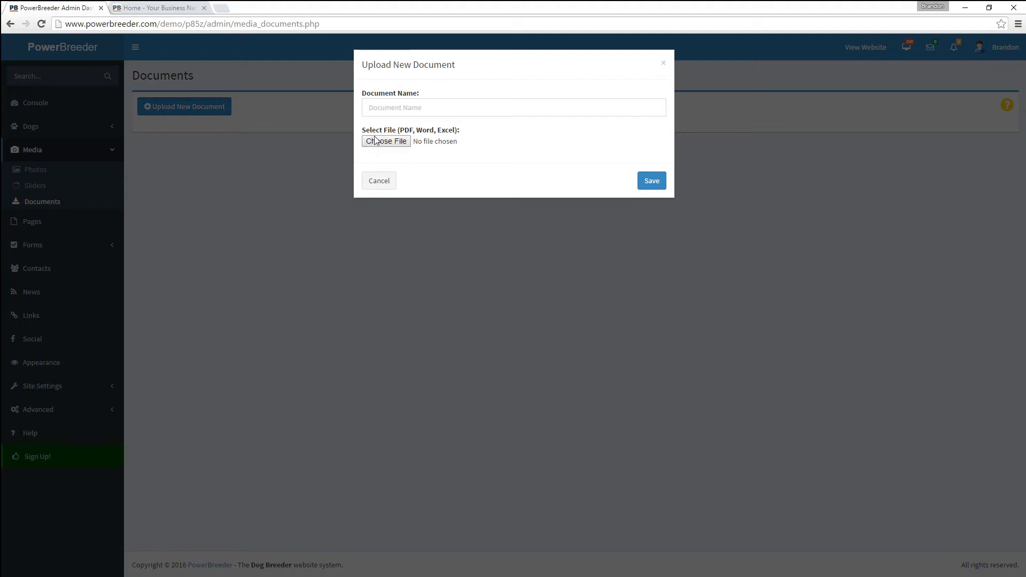
pyautogui.click(374, 142)
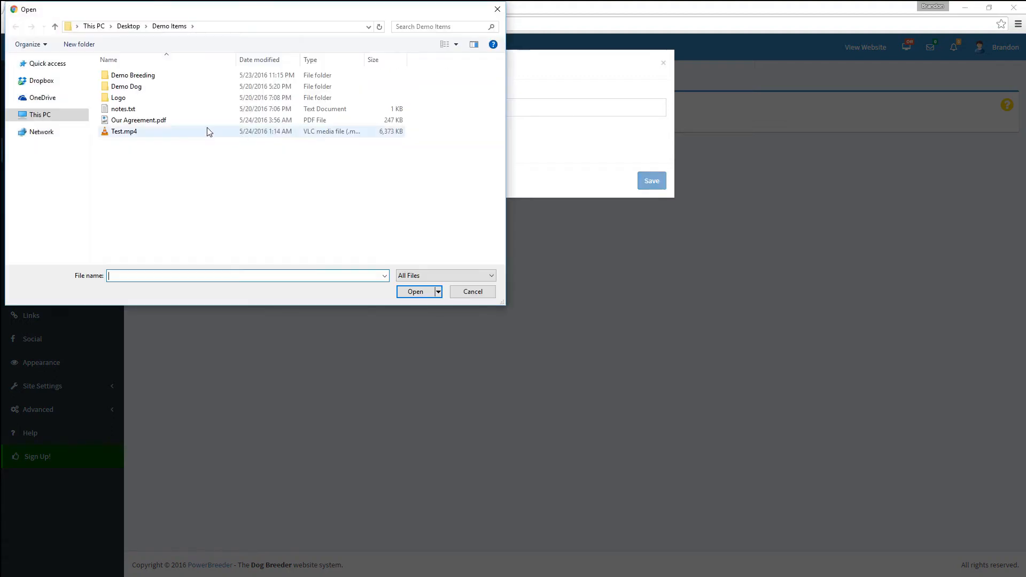
pyautogui.doubleClick(206, 121)
pyautogui.click(392, 101)
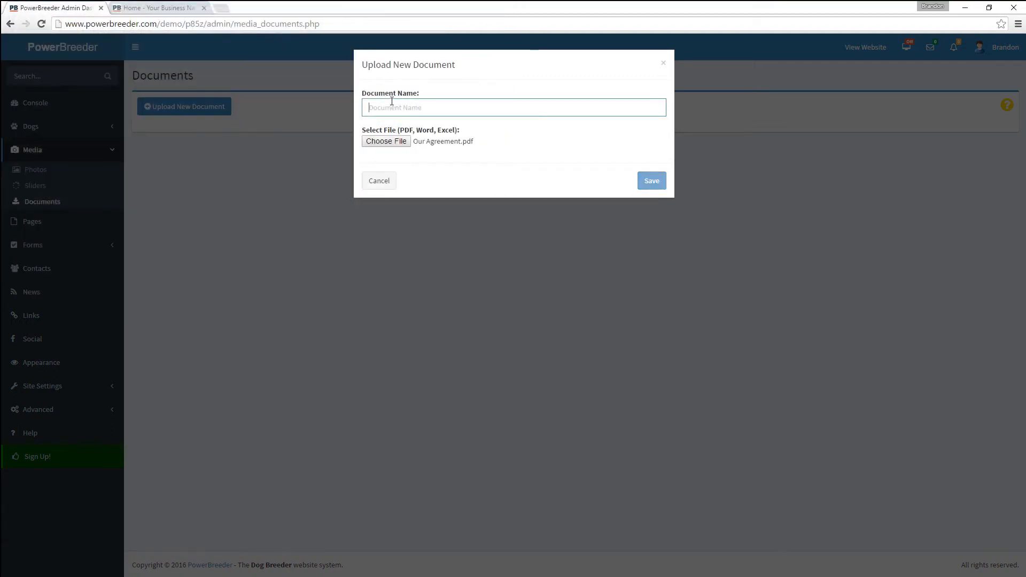
pyautogui.write('Our')
pyautogui.press('Down')
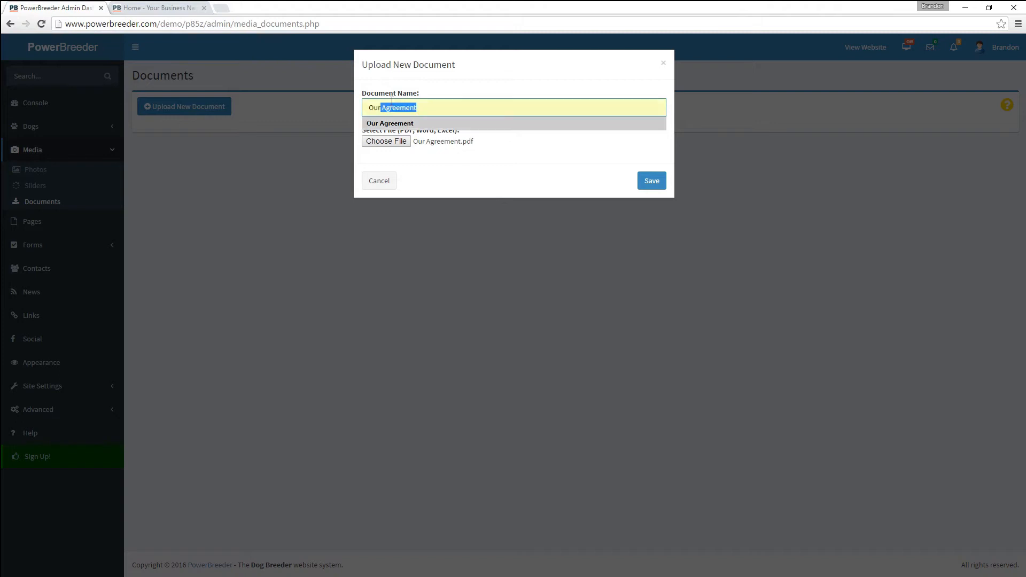
pyautogui.press('Return')
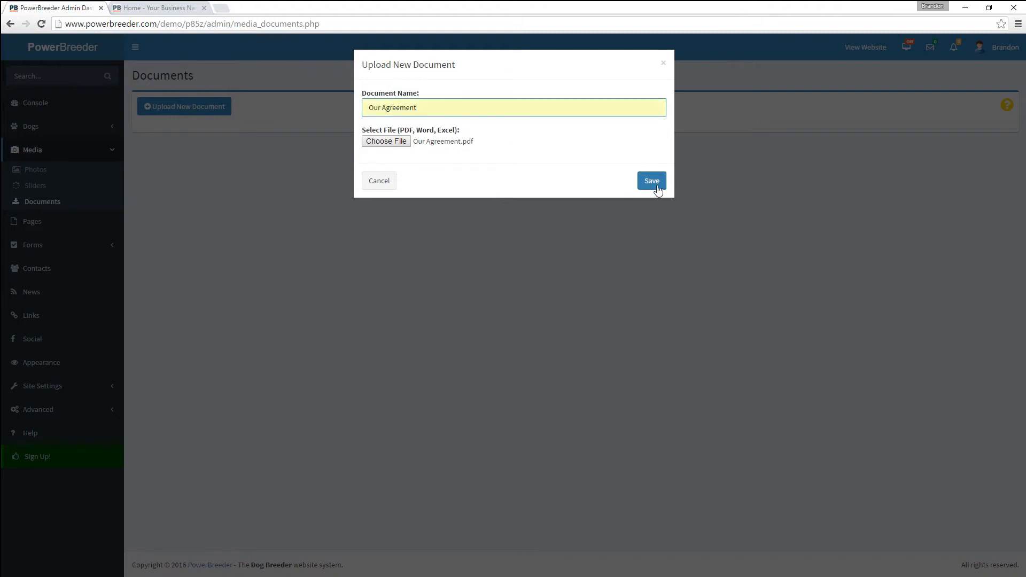
pyautogui.click(655, 187)
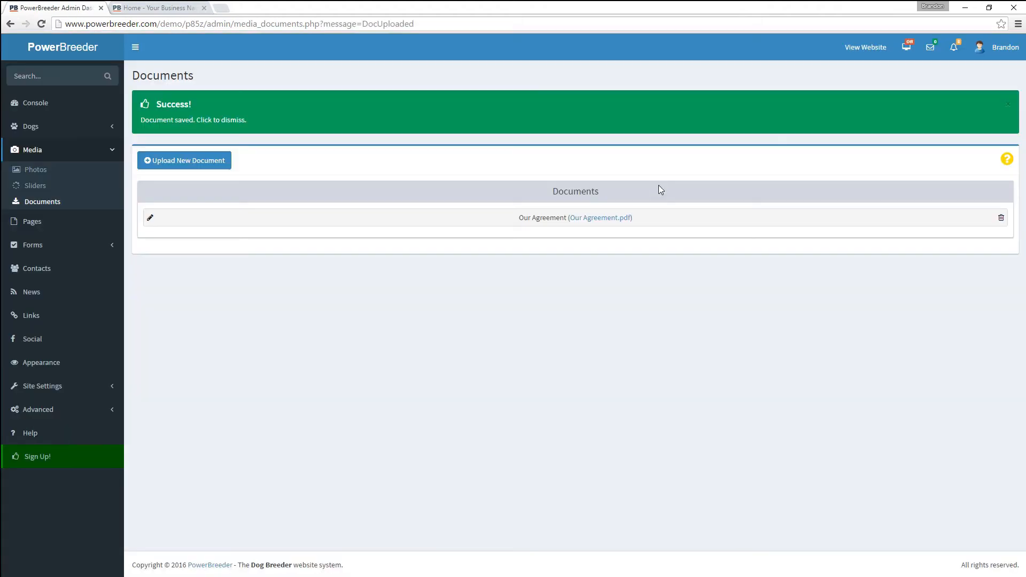
# - Open the uploaded Our Agreement PDF to check it, then go to the Pages list
pyautogui.click(582, 223)
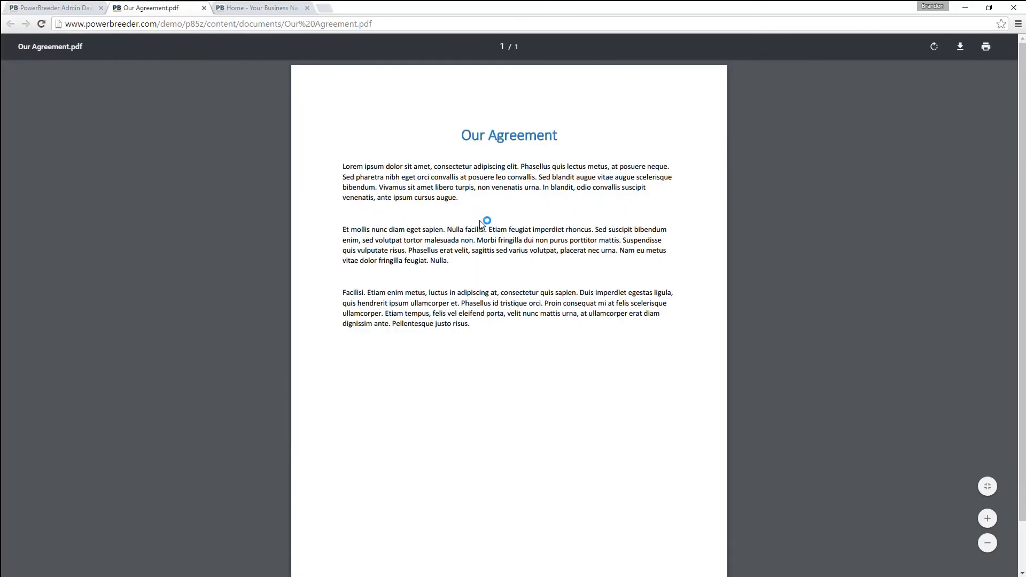
pyautogui.click(204, 8)
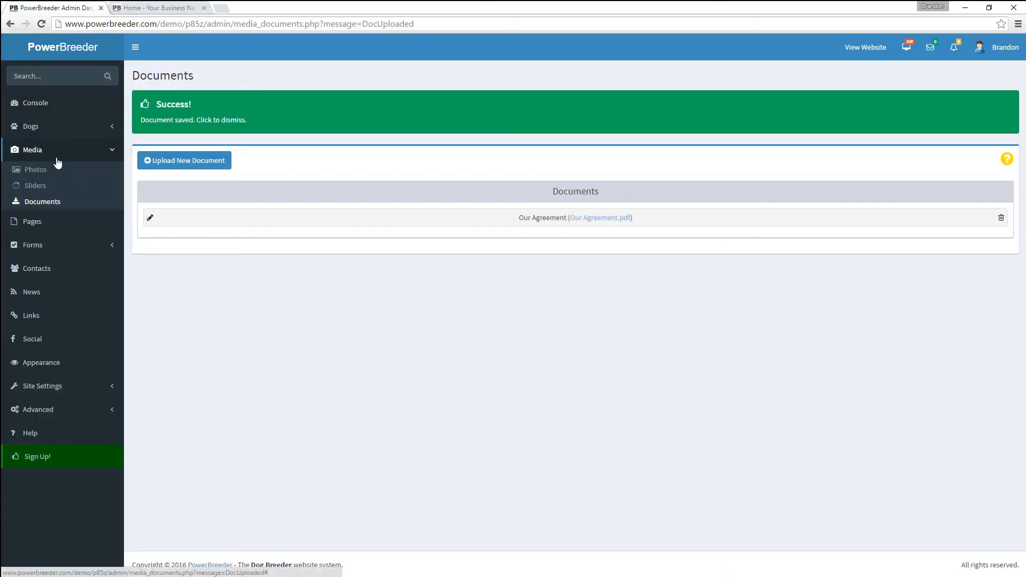
pyautogui.click(39, 224)
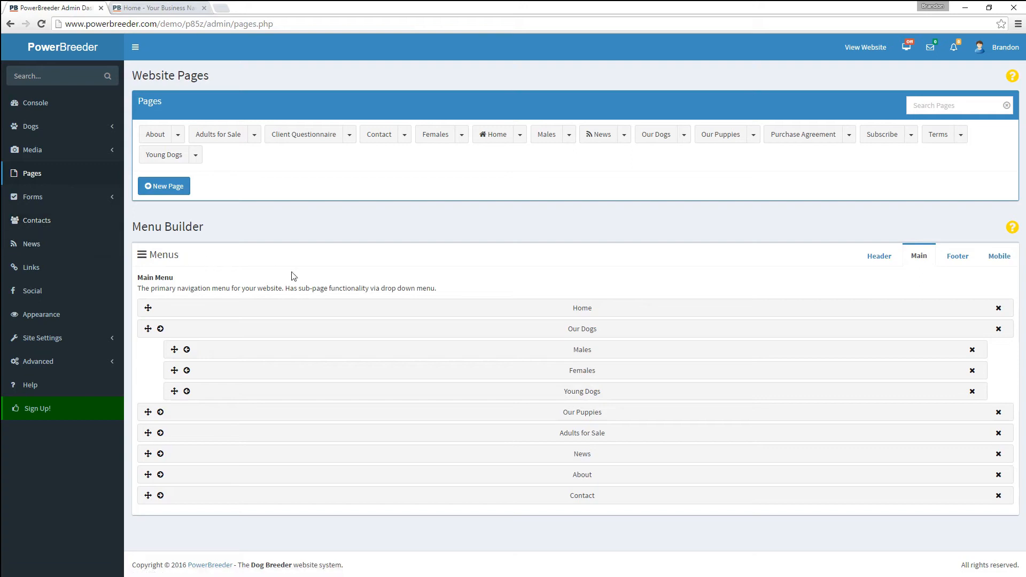
# - Append an Our Agreement document download link to the Purchase Agreement page and save it
pyautogui.click(791, 136)
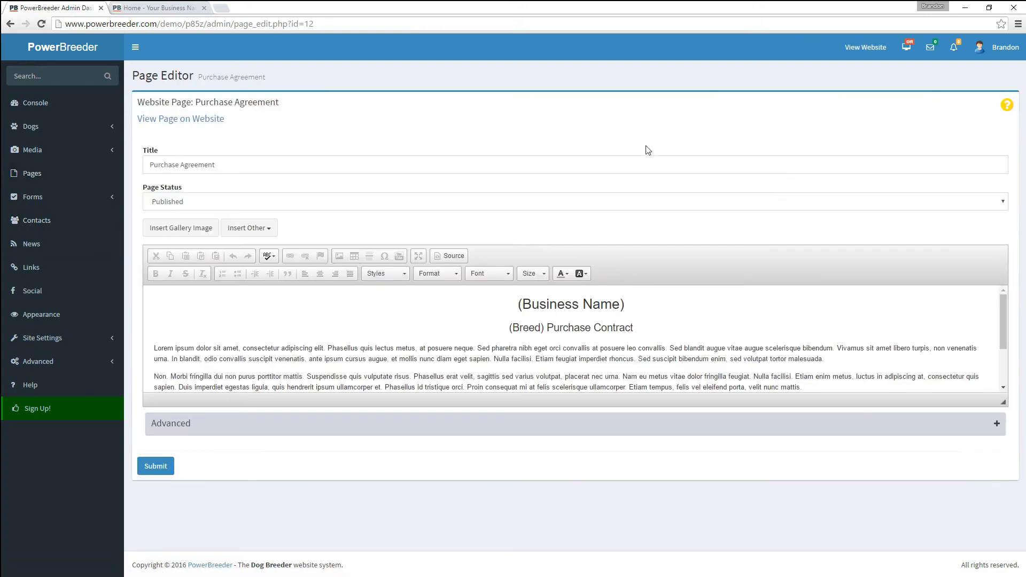
pyautogui.scroll(-3, 561, 330)
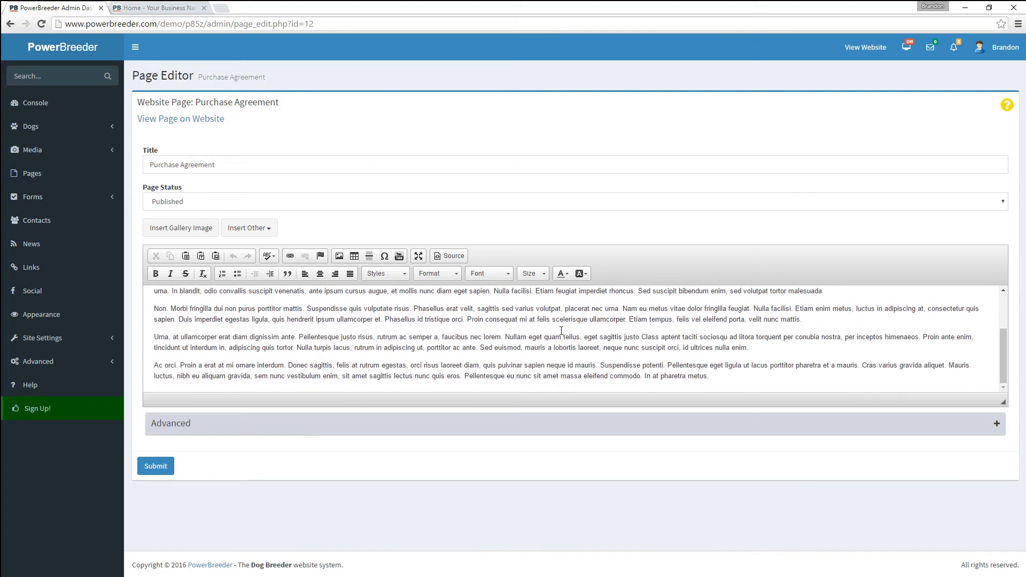
pyautogui.click(835, 377)
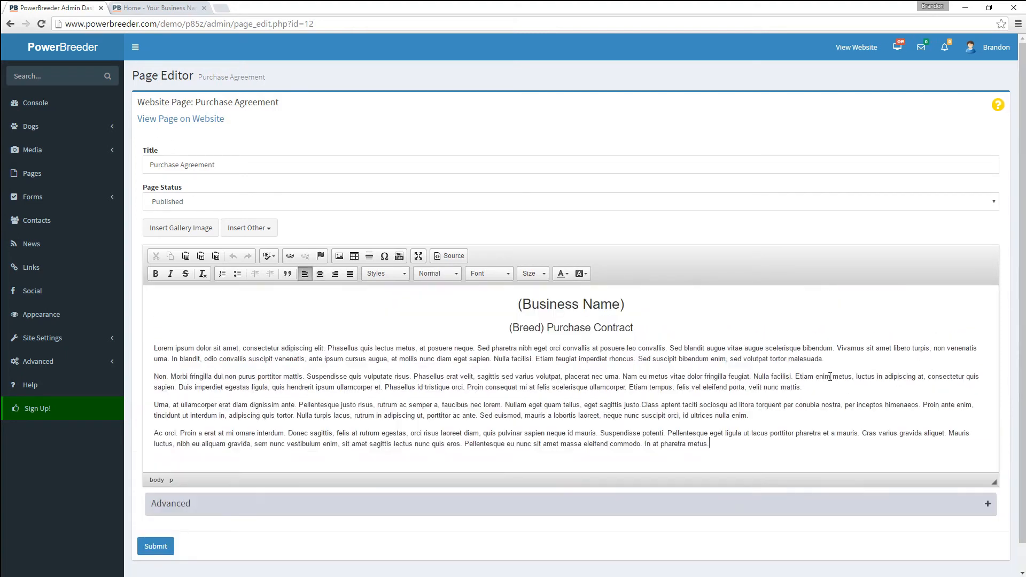
pyautogui.press('Return')
pyautogui.press('Return')
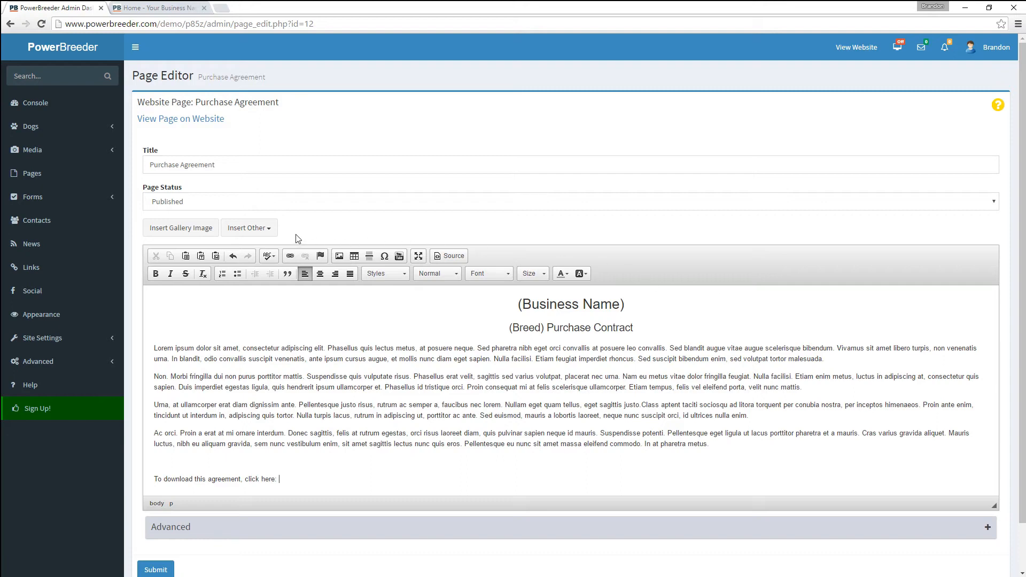
pyautogui.click(262, 228)
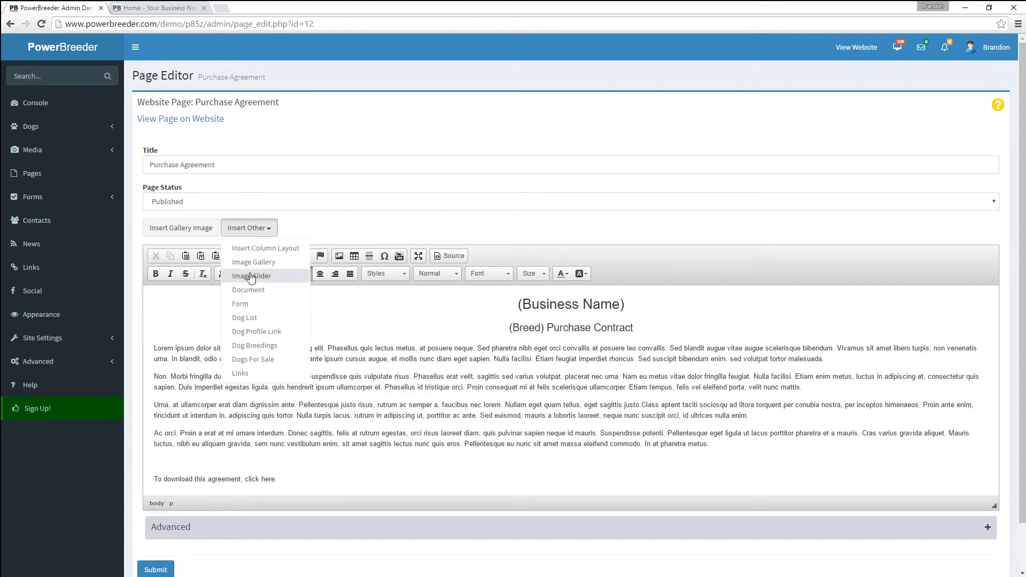
pyautogui.click(250, 289)
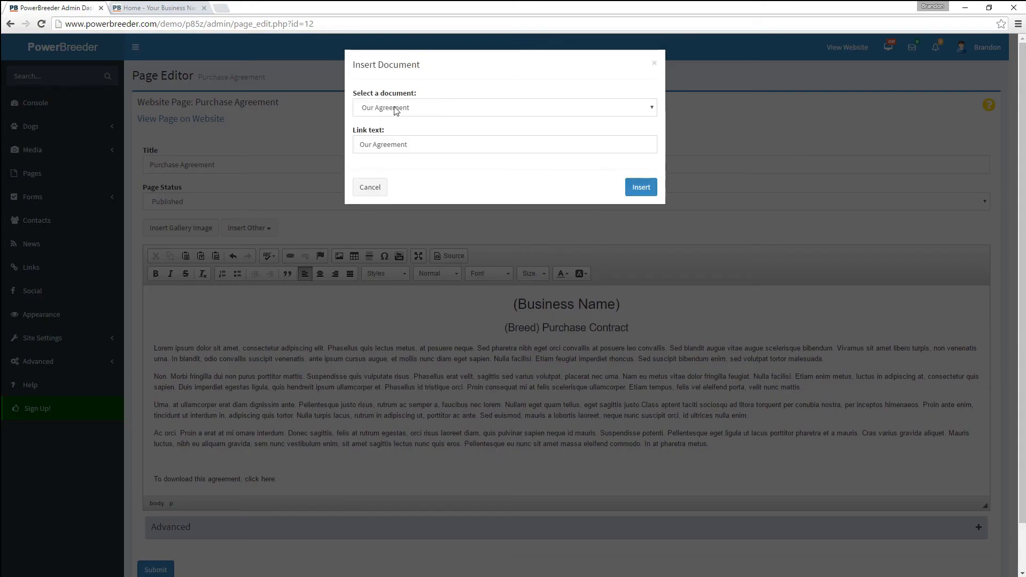
pyautogui.click(422, 145)
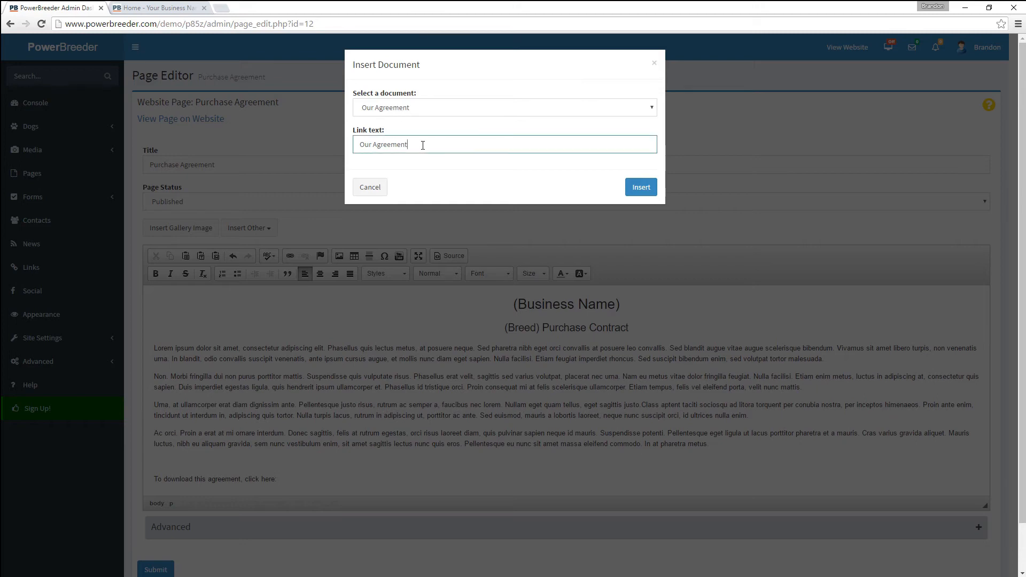
pyautogui.click(641, 188)
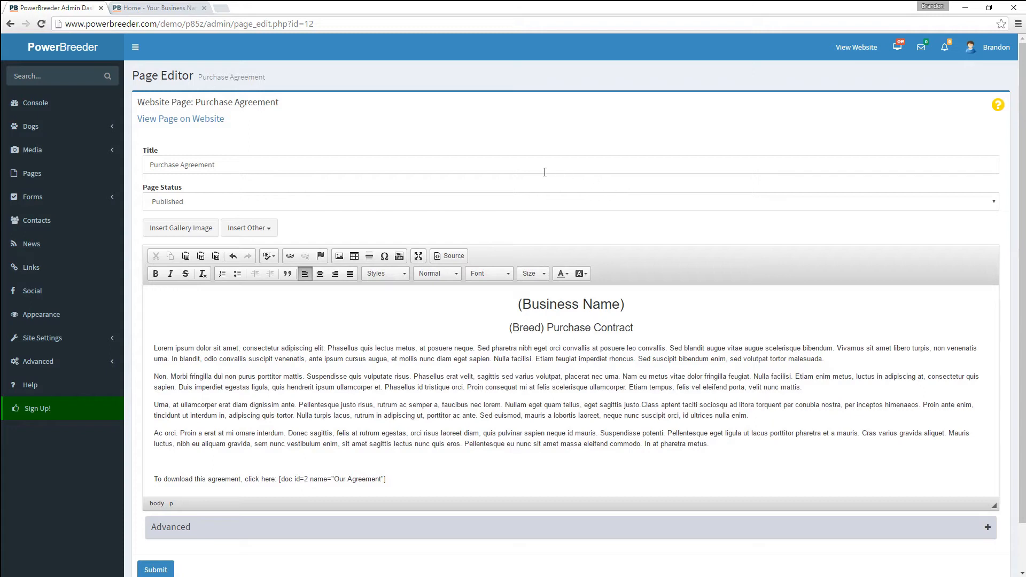
pyautogui.click(155, 570)
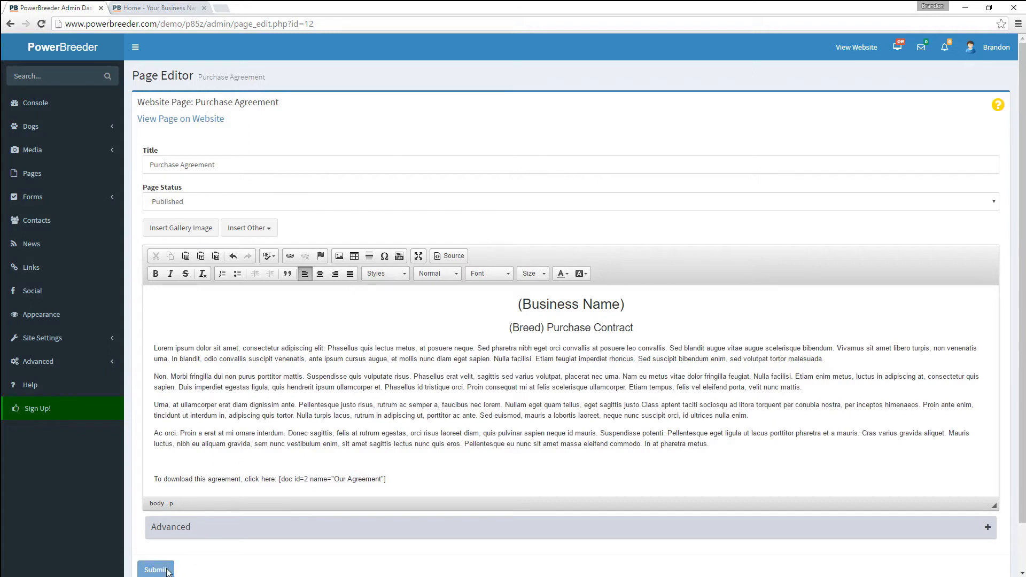
pyautogui.click(171, 7)
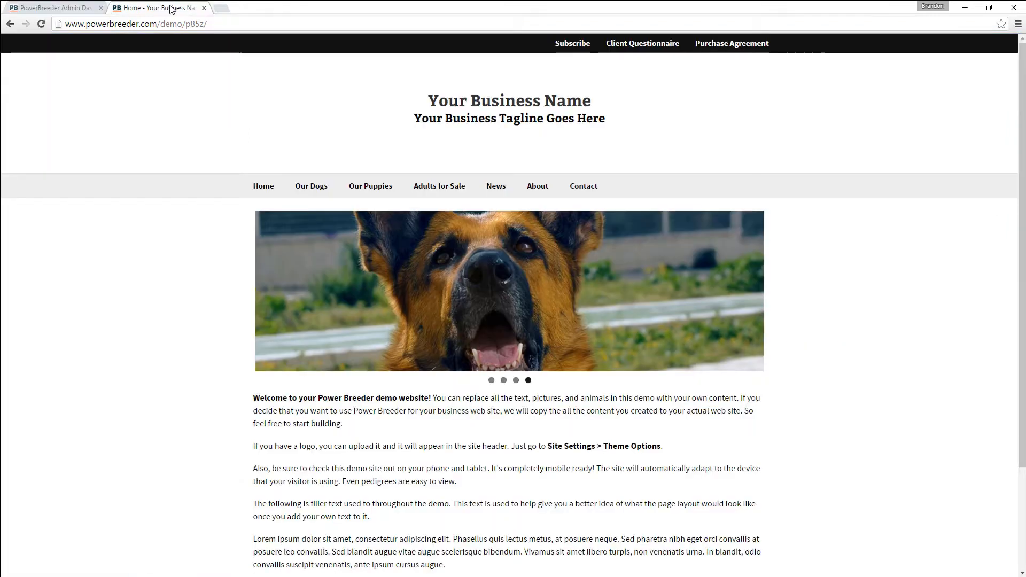
pyautogui.click(739, 44)
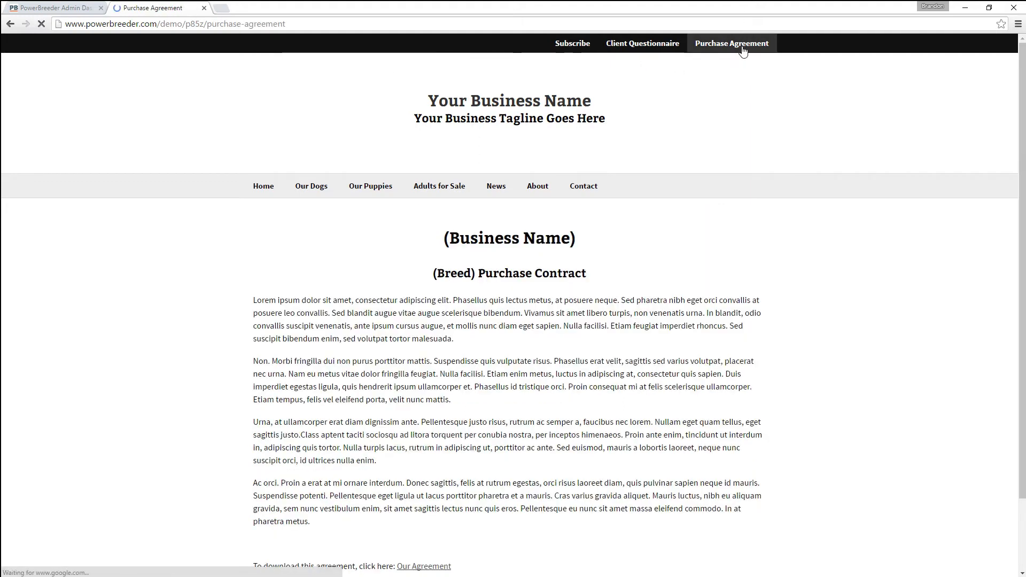
pyautogui.scroll(-3, 409, 326)
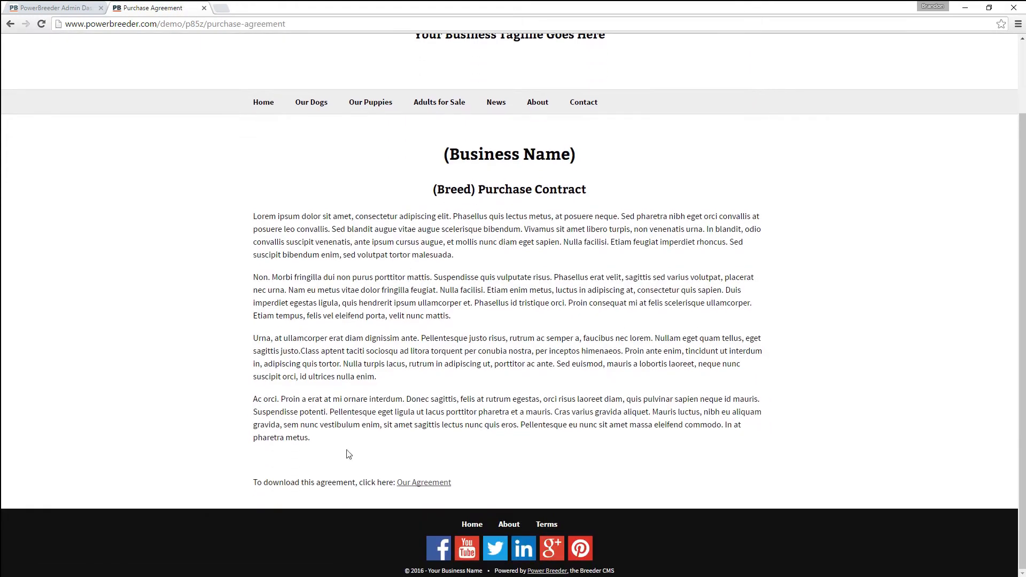
pyautogui.click(413, 483)
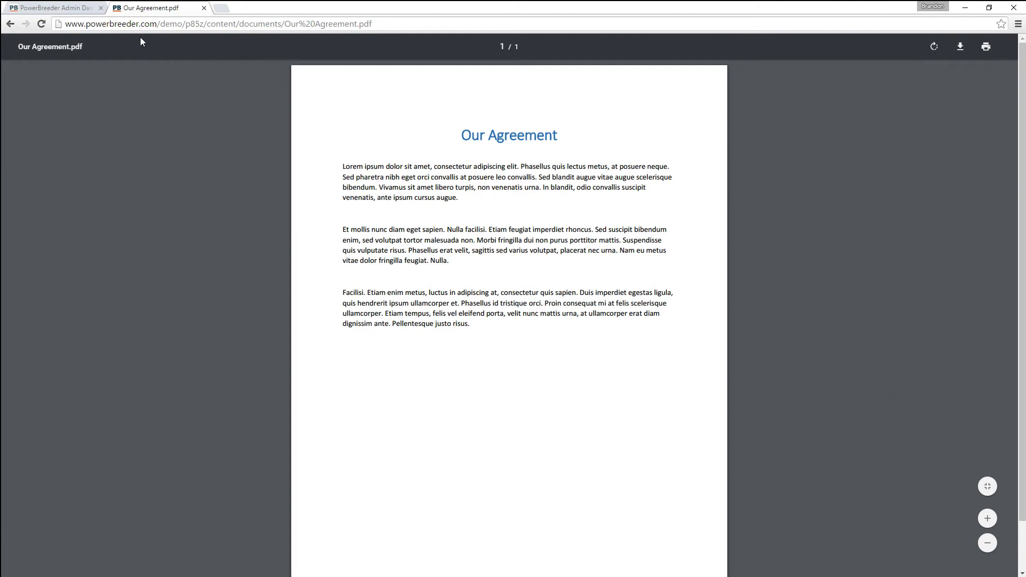
pyautogui.click(11, 23)
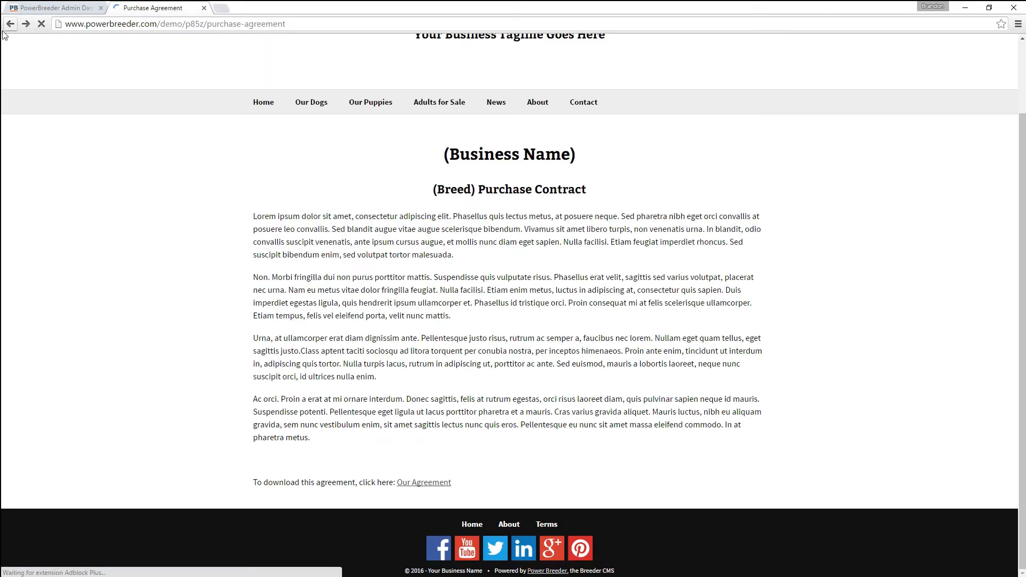
pyautogui.click(65, 12)
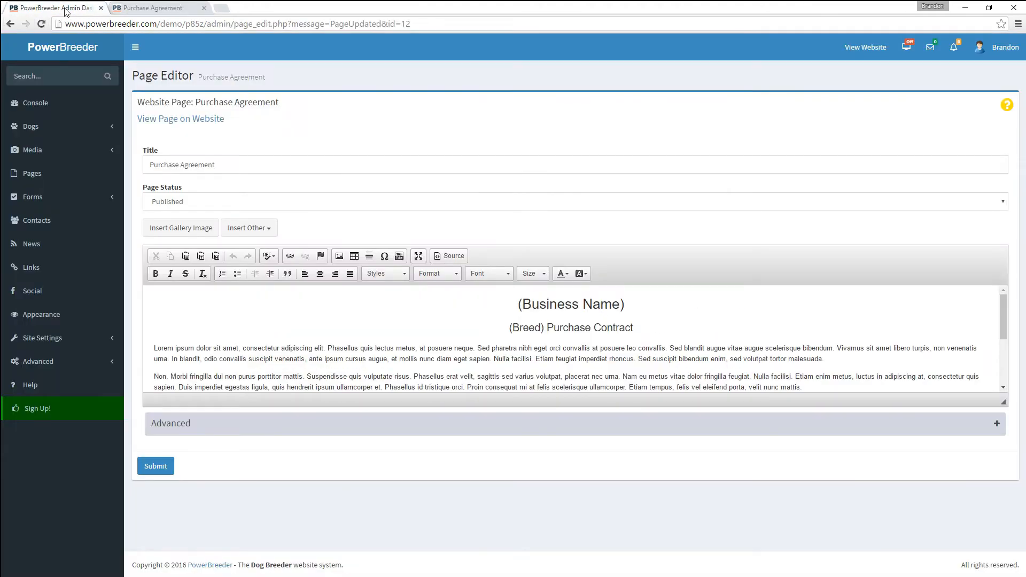
# - Start a new website page and enter FAQ as its name
pyautogui.click(48, 150)
pyautogui.click(38, 202)
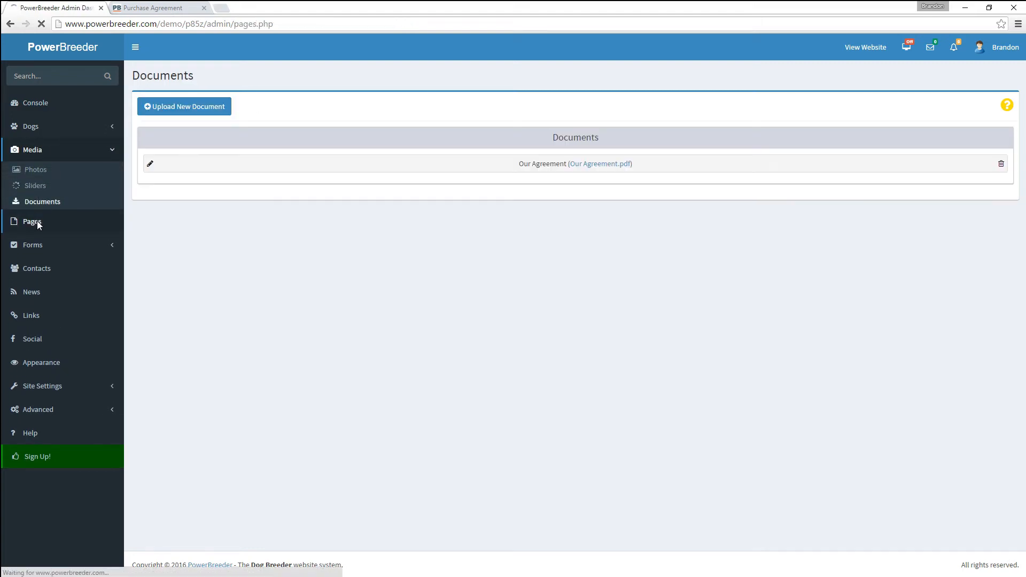
pyautogui.click(37, 221)
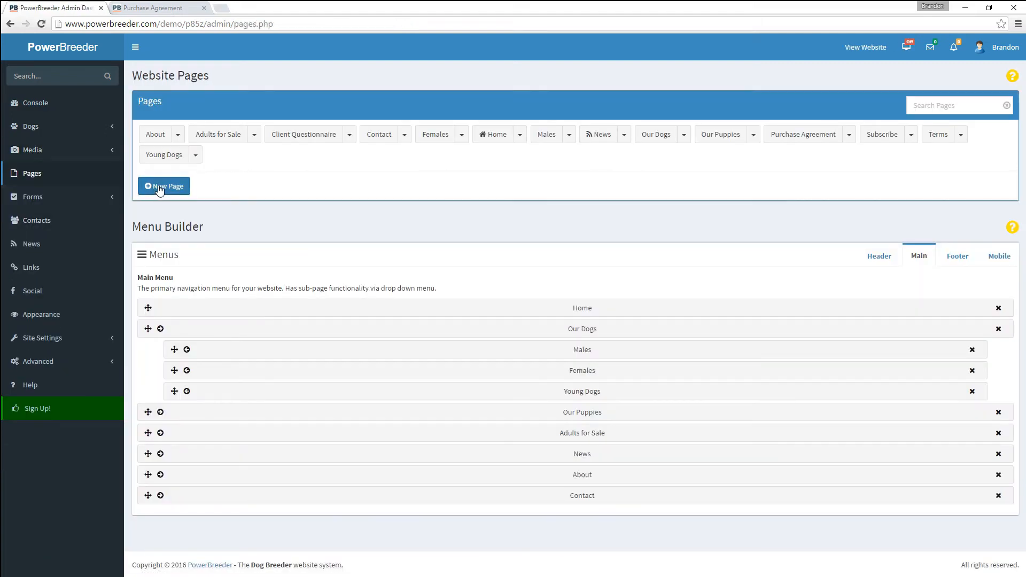
pyautogui.click(159, 186)
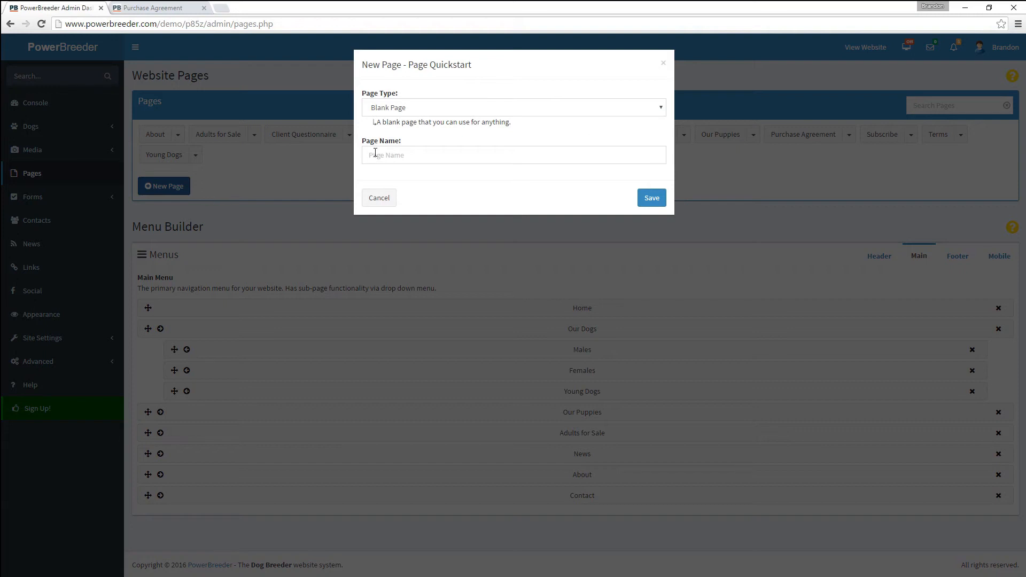
pyautogui.click(390, 157)
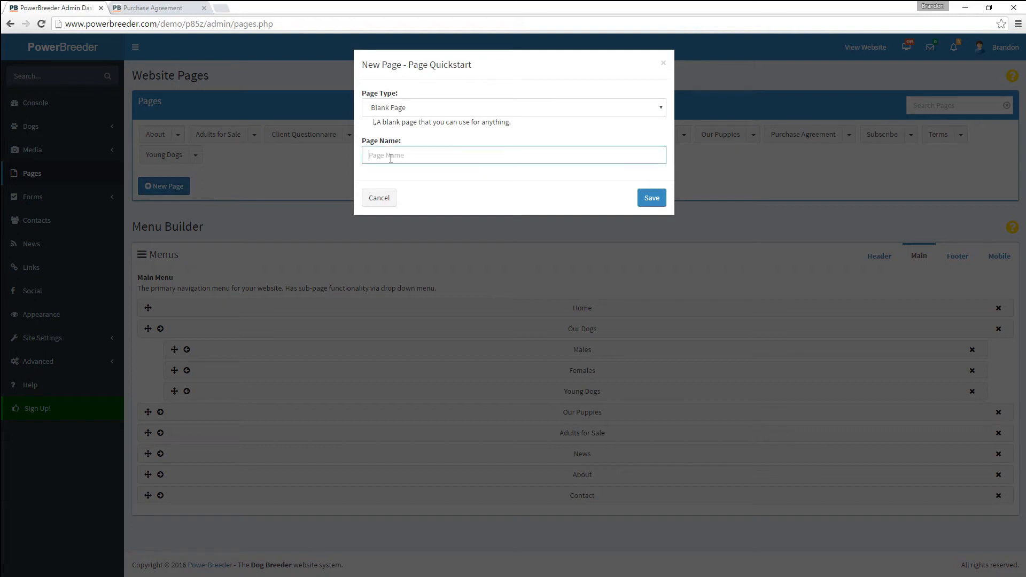
pyautogui.write('FAQ')
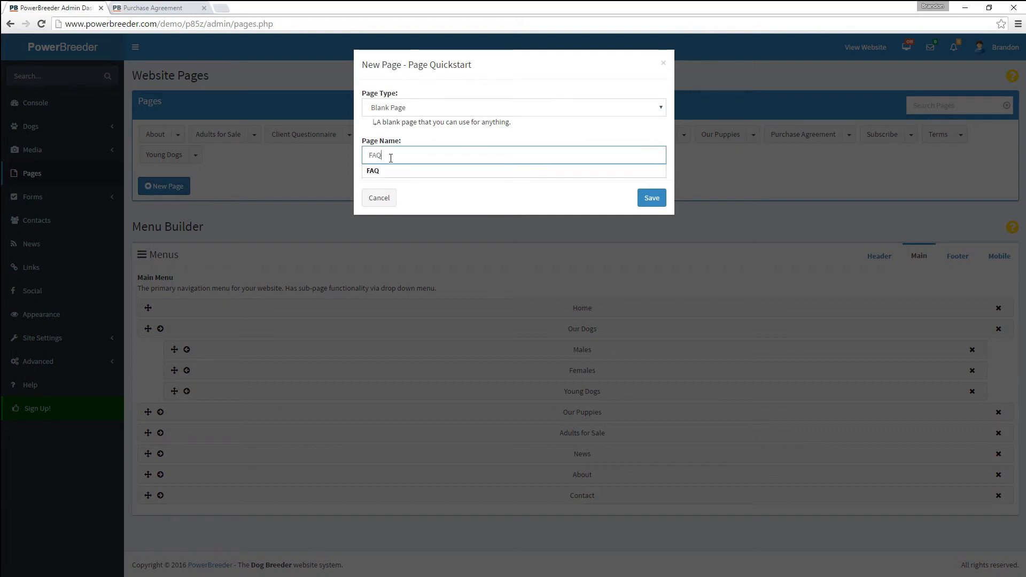
pyautogui.click(414, 170)
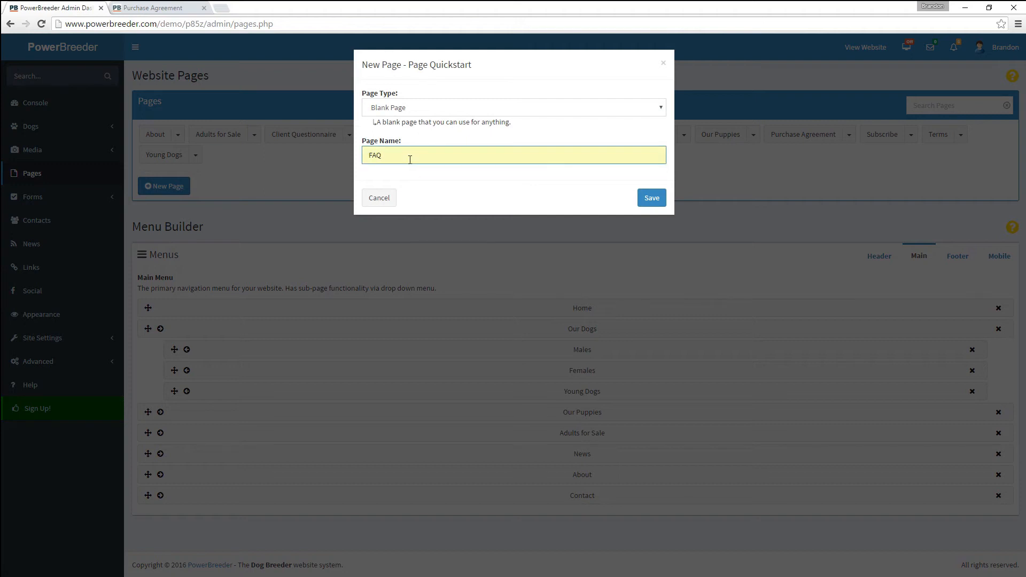
# - Keep the page type as Blank Page, re-enter the name FAQ, and save the page
pyautogui.click(397, 105)
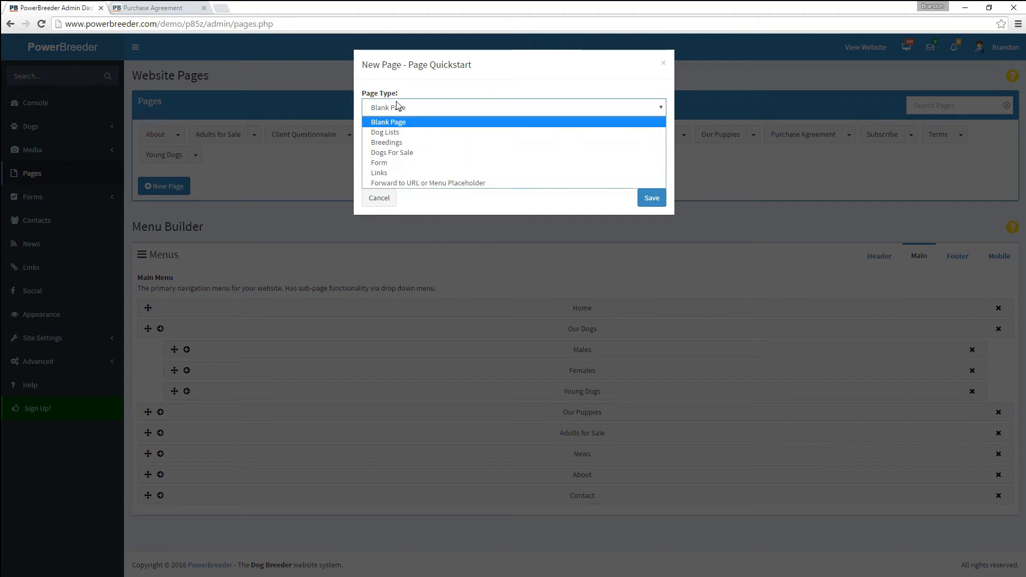
pyautogui.click(405, 142)
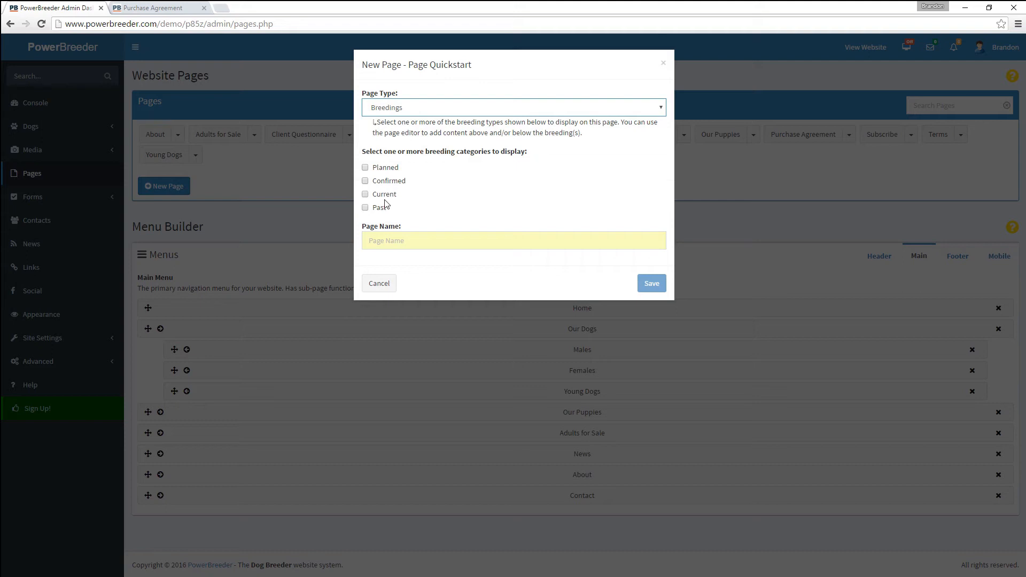
pyautogui.click(392, 110)
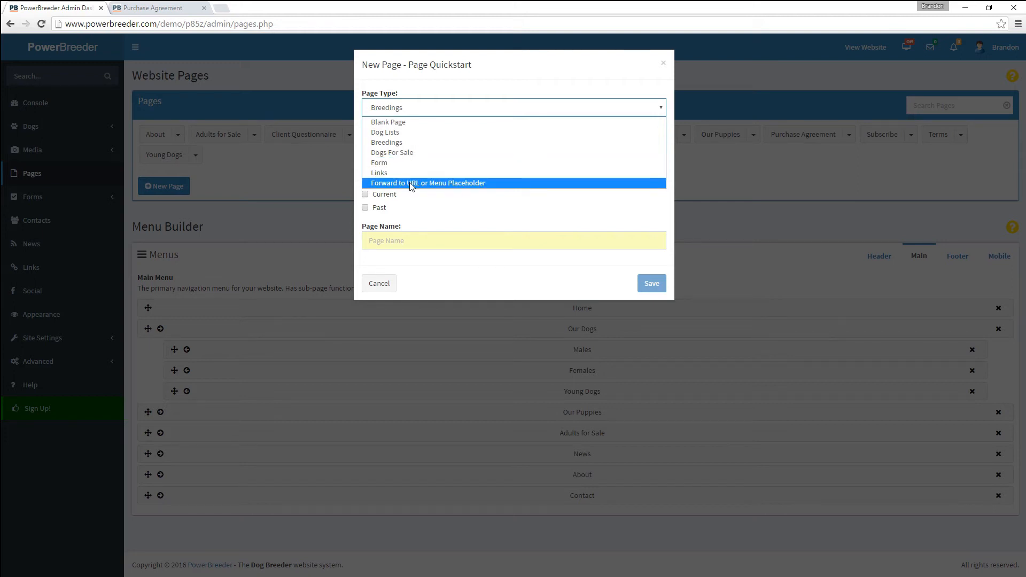
pyautogui.click(405, 122)
pyautogui.click(402, 152)
pyautogui.write('FAQ')
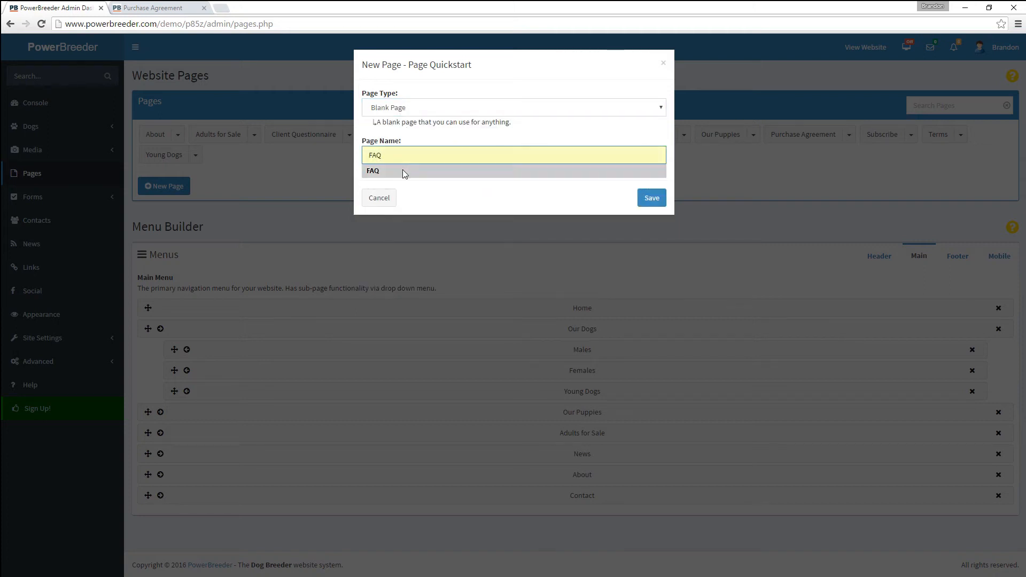
pyautogui.click(402, 170)
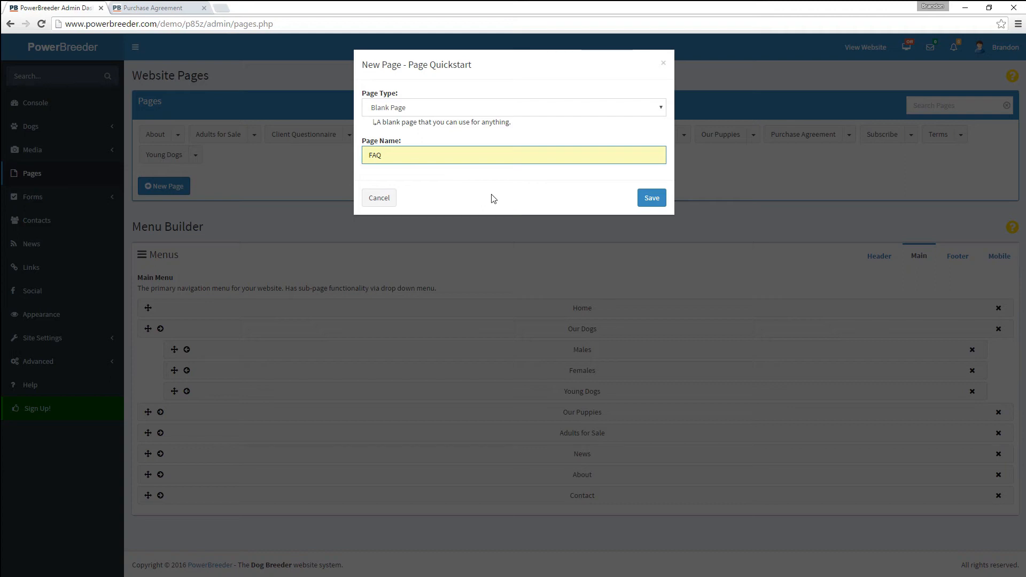
pyautogui.click(650, 199)
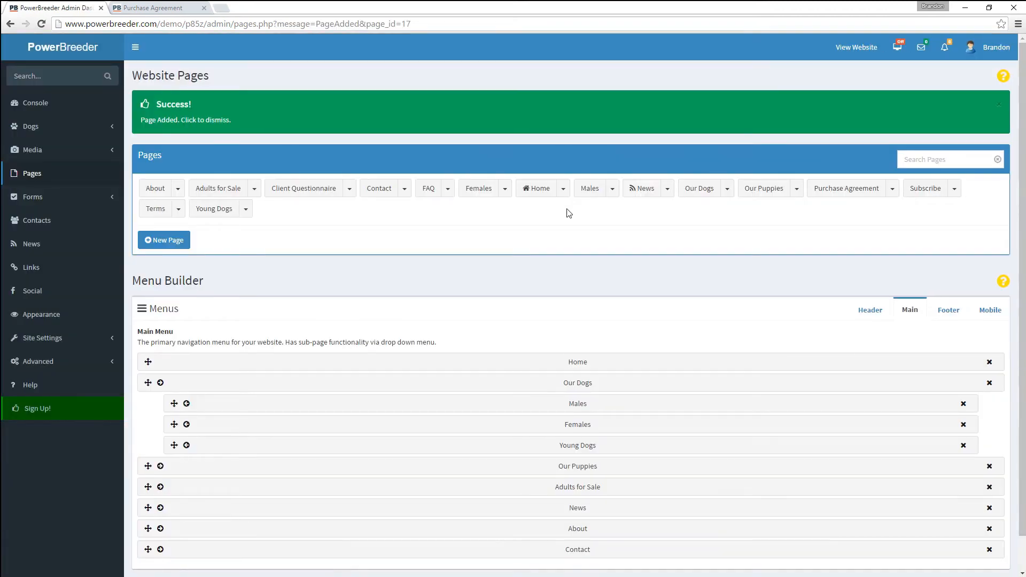
# - Add FAQ to the main menu between News and About, then open the FAQ page for editing
pyautogui.scroll(-1, 529, 216)
pyautogui.click(447, 153)
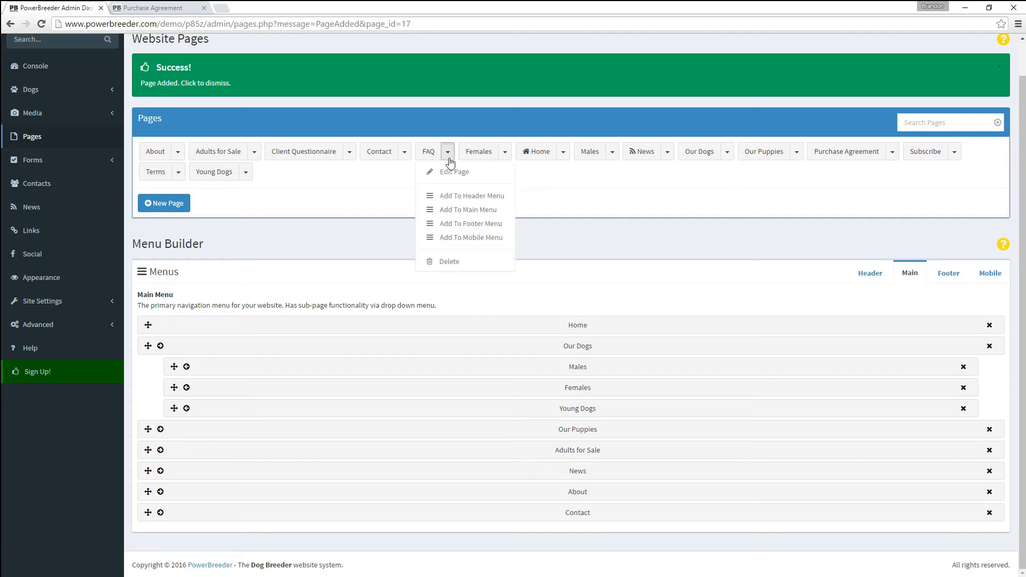
pyautogui.click(450, 214)
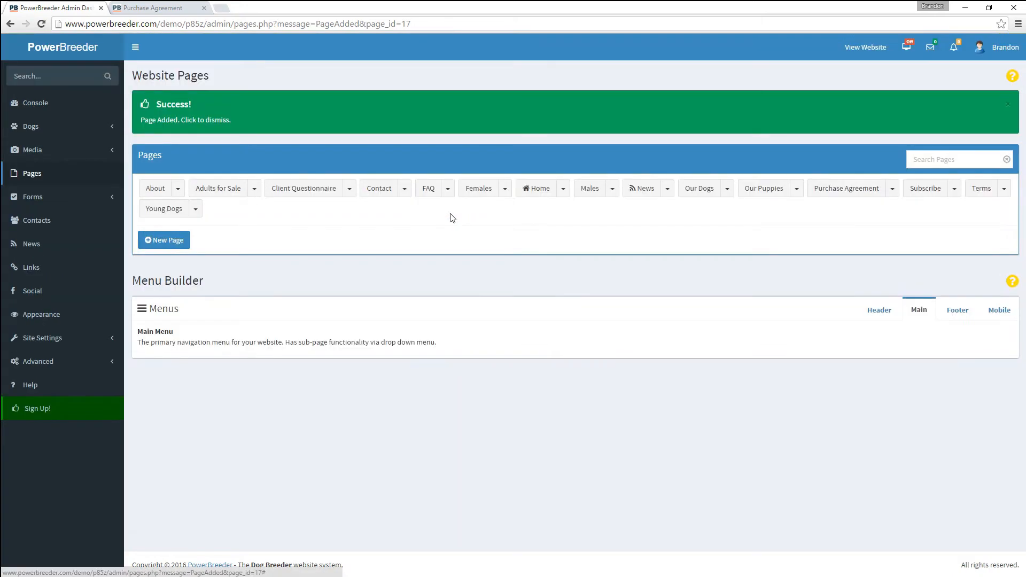
pyautogui.scroll(-2, 444, 293)
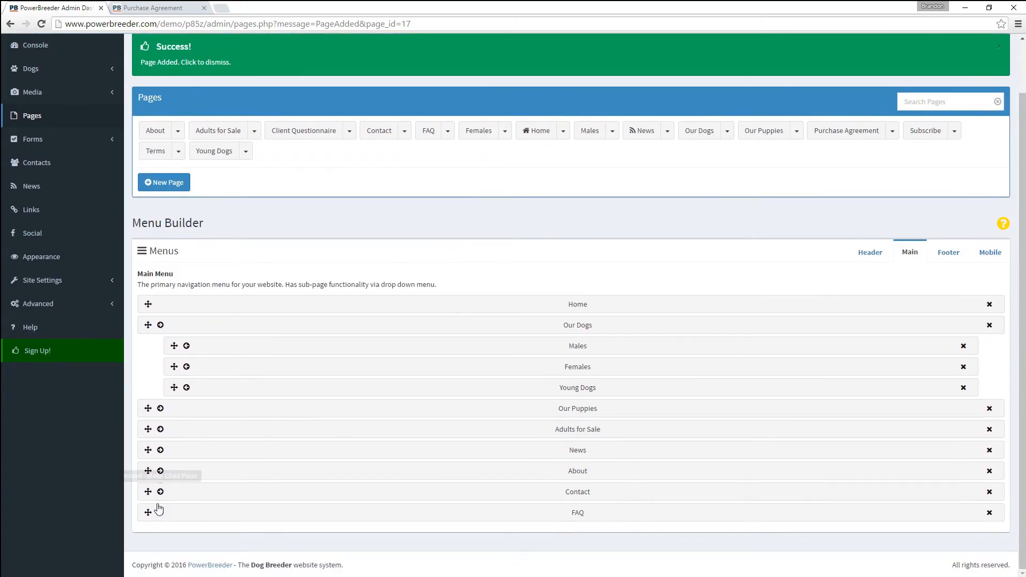
pyautogui.moveTo(148, 513); pyautogui.dragTo(146, 490)
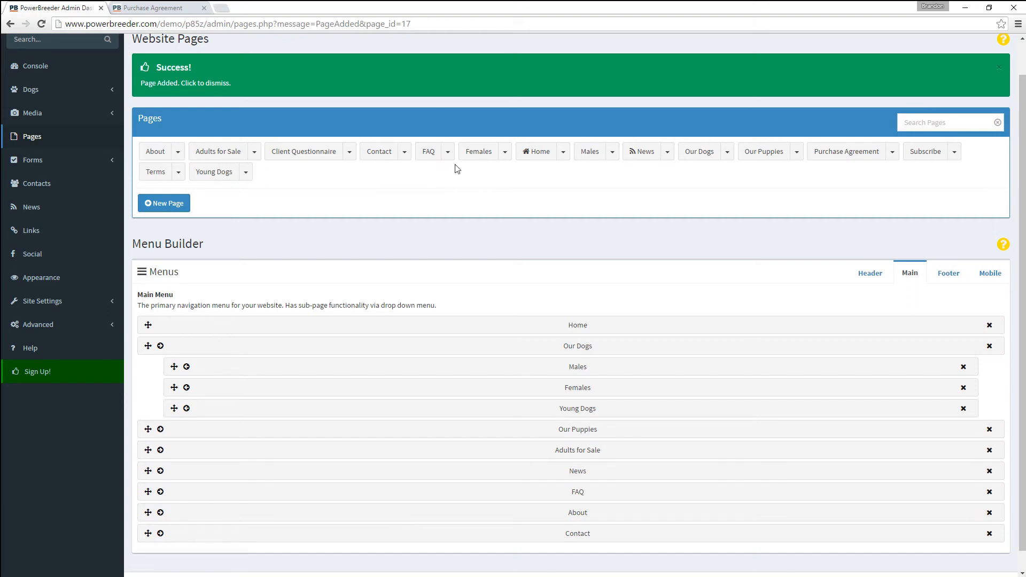
pyautogui.click(448, 151)
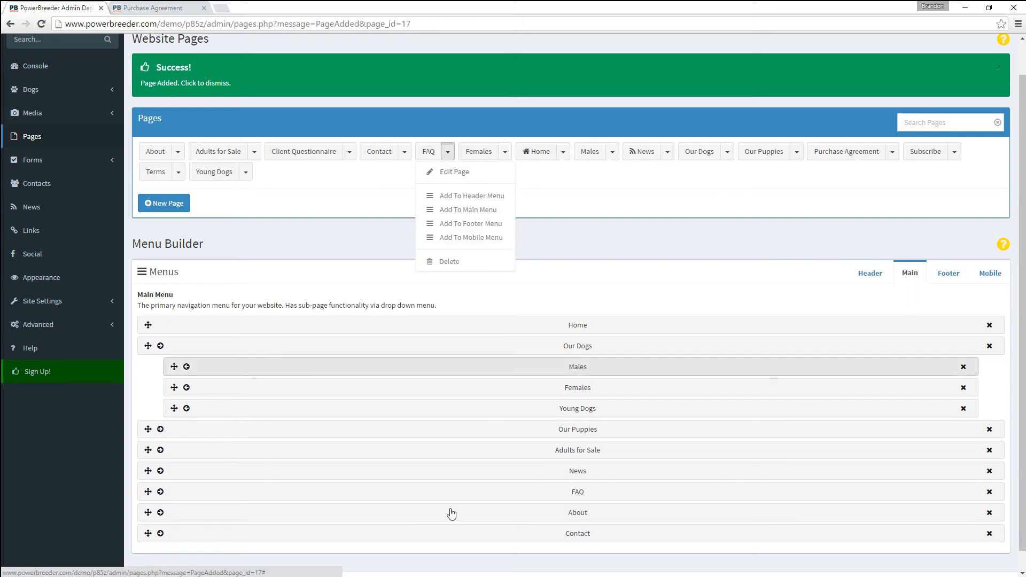
pyautogui.click(473, 502)
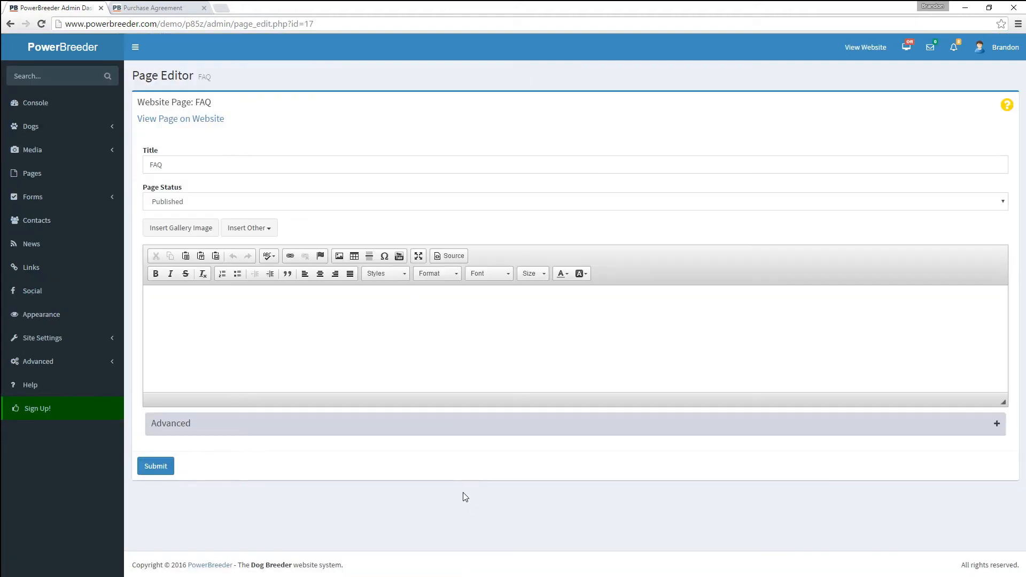
# - Keep the FAQ page published and enter the bold question 'Are GSD good apartment dogs?'
pyautogui.click(208, 204)
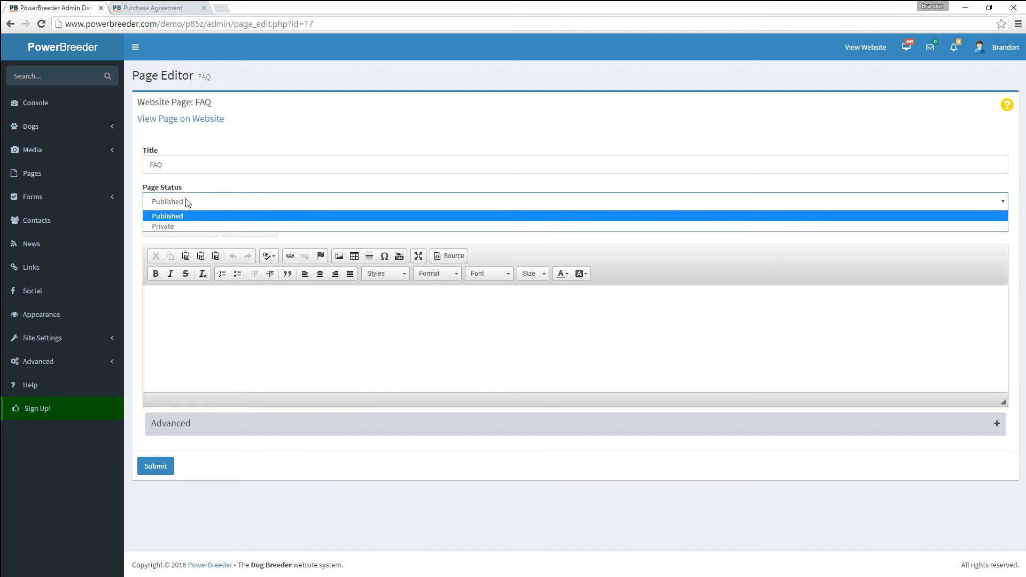
pyautogui.click(181, 204)
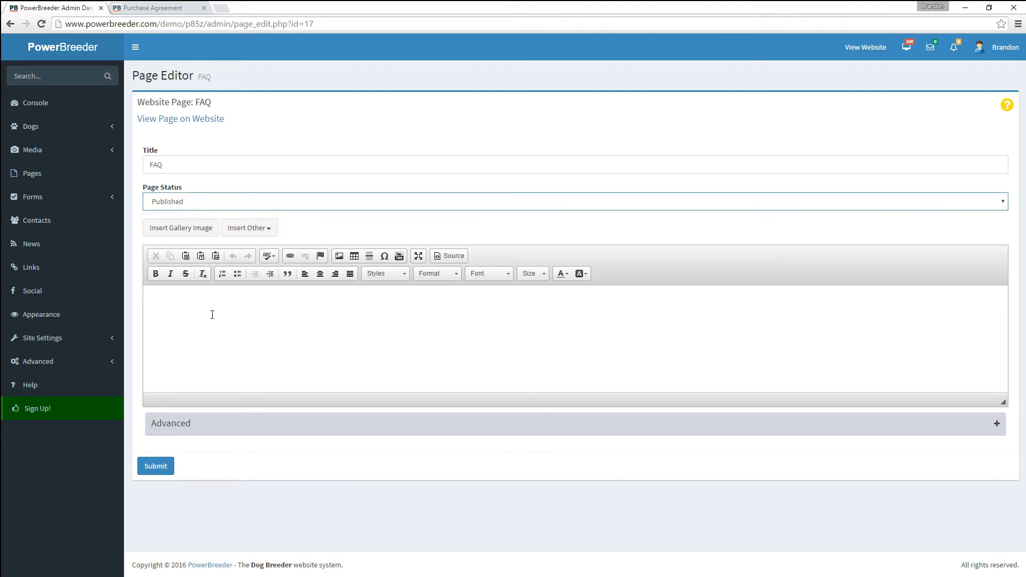
pyautogui.click(212, 315)
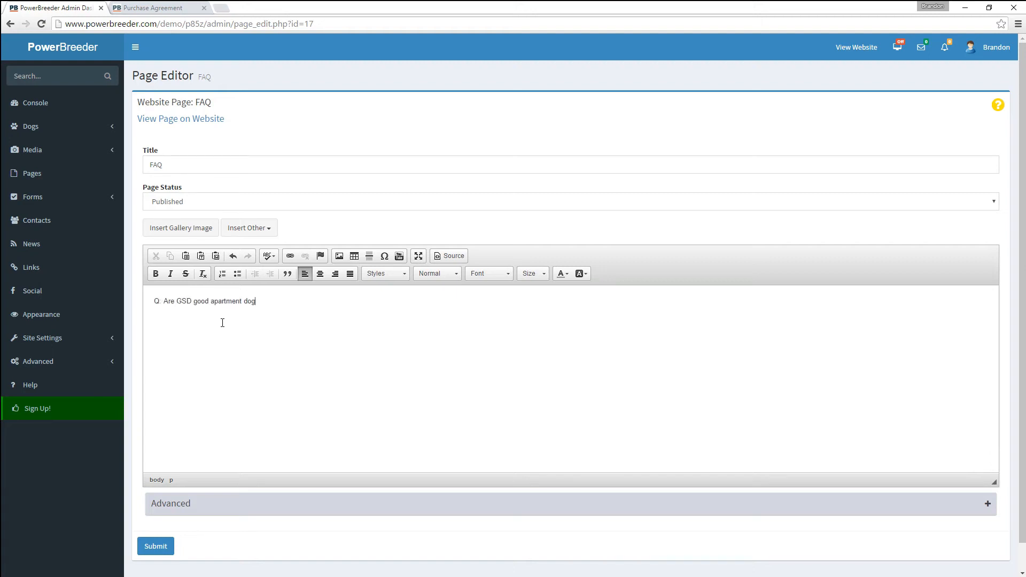
pyautogui.hotkey('ctrl', 'a')
pyautogui.hotkey('ctrl', 'b')
# - Add the answer 'No. They are not.' on a new line, submit the page, and view the public site
pyautogui.press('End')
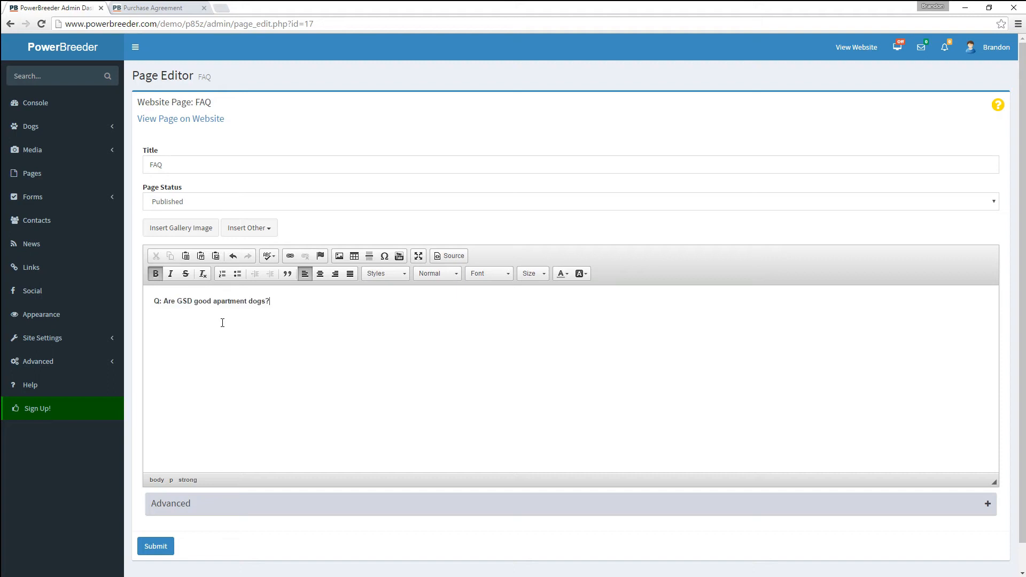
pyautogui.hotkey('ctrl', 'b')
pyautogui.write('A: No. THey')
pyautogui.press('BackSpace')
pyautogui.press('BackSpace')
pyautogui.press('BackSpace')
pyautogui.write('hey are no')
pyautogui.click(167, 551)
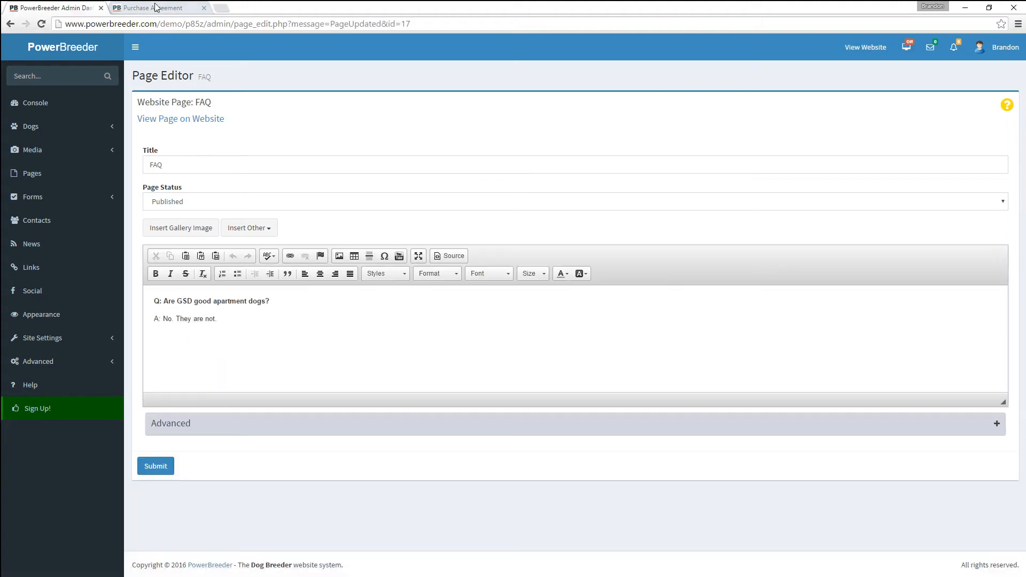
pyautogui.click(157, 7)
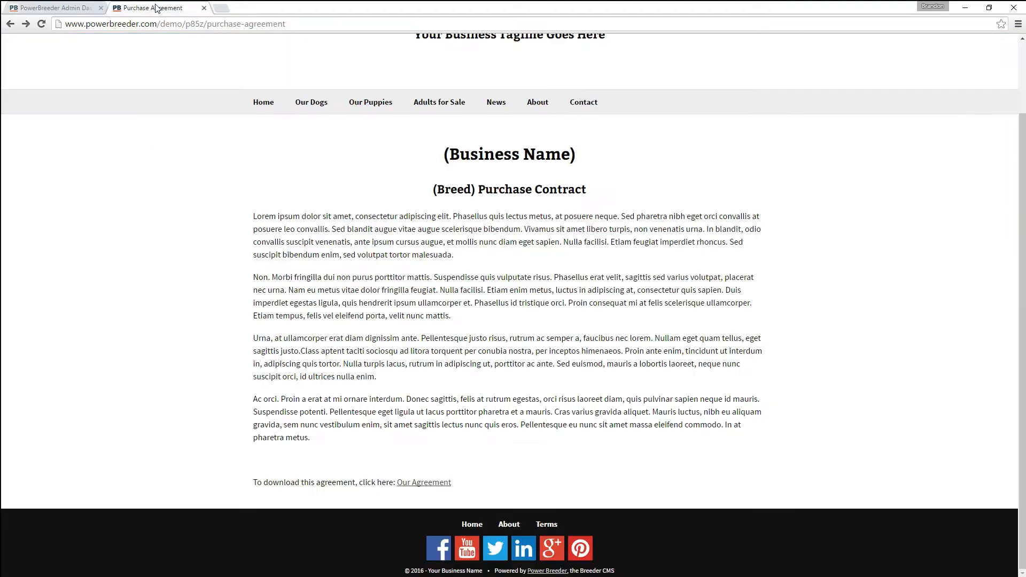
# - Reload the site, view the live FAQ page with its Q&A, then return to the FAQ Page Editor
pyautogui.click(42, 24)
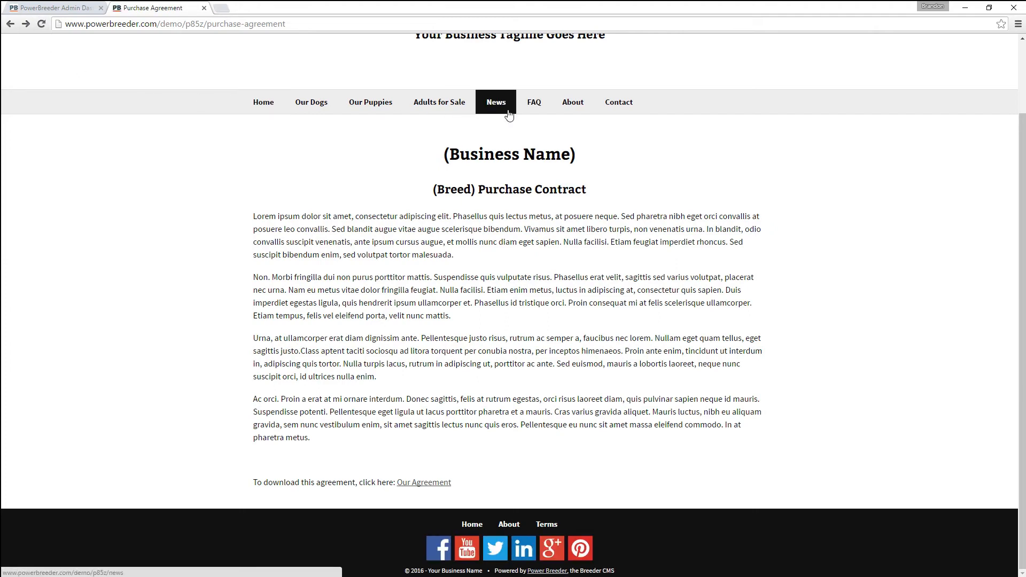
pyautogui.click(535, 103)
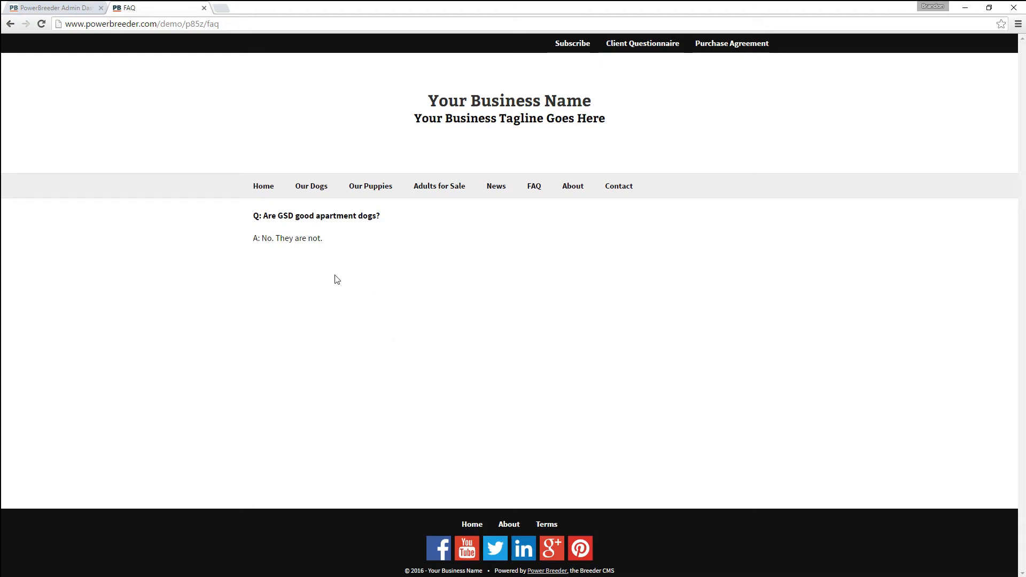
pyautogui.click(54, 7)
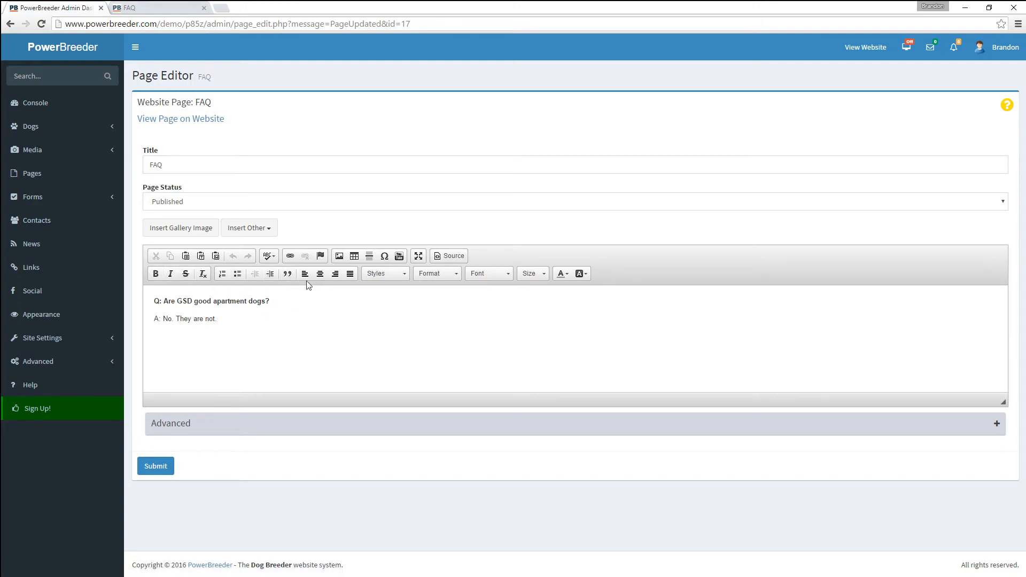
# - Insert the husky photo from Demo Animal Images at Medium size after the FAQ answer
pyautogui.moveTo(307, 299); pyautogui.dragTo(221, 301)
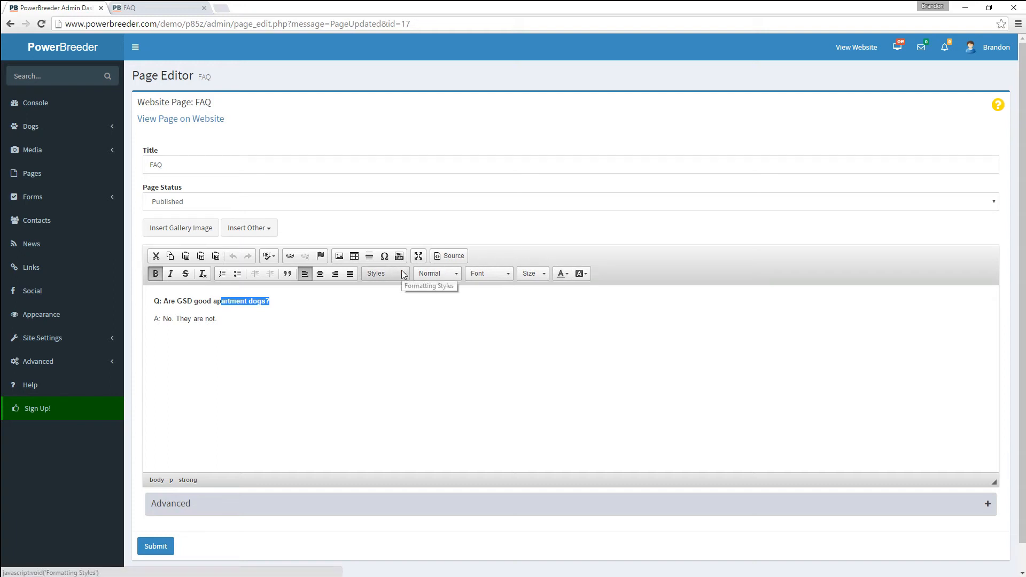
pyautogui.click(276, 318)
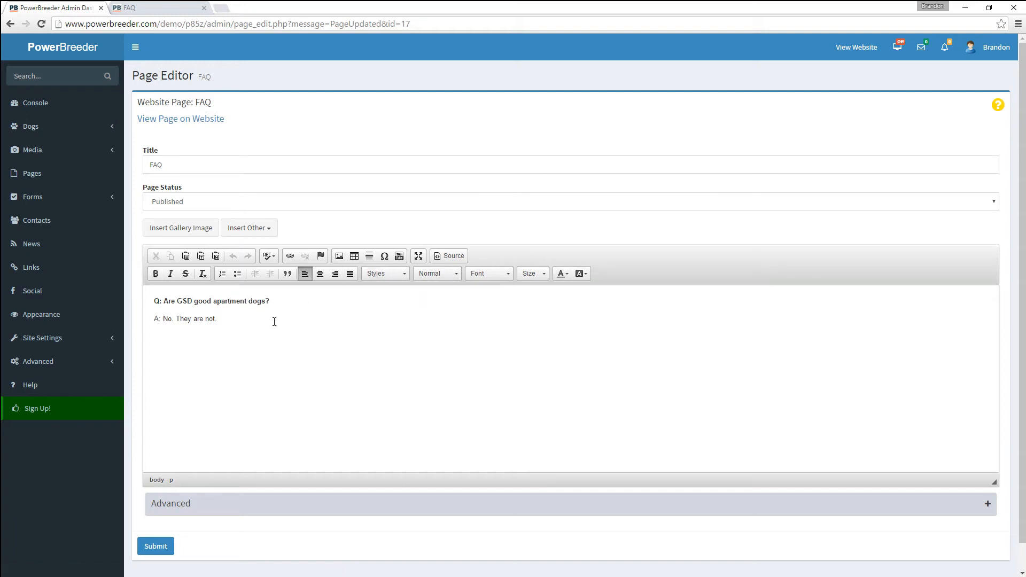
pyautogui.click(187, 228)
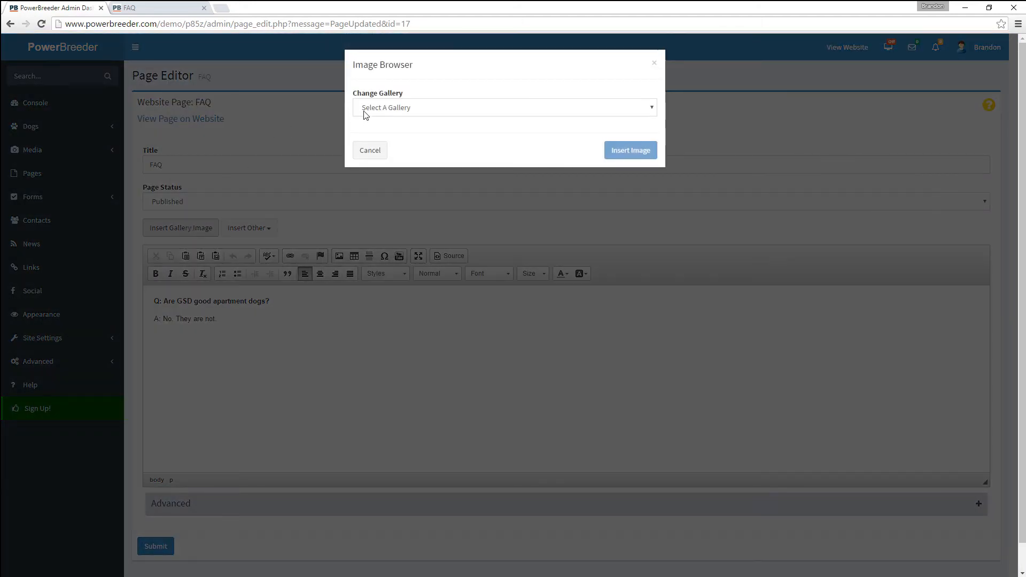
pyautogui.click(365, 112)
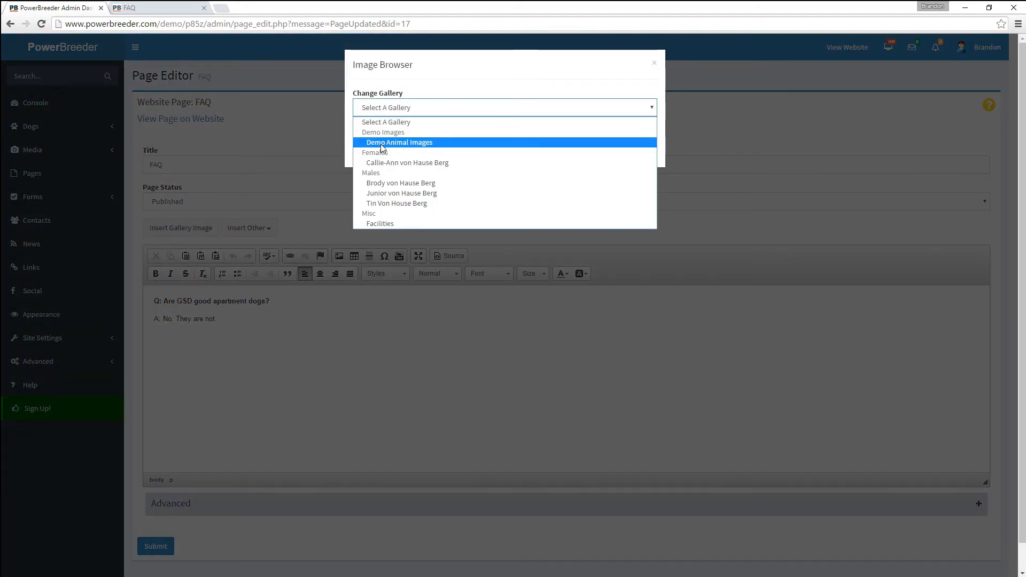
pyautogui.click(382, 144)
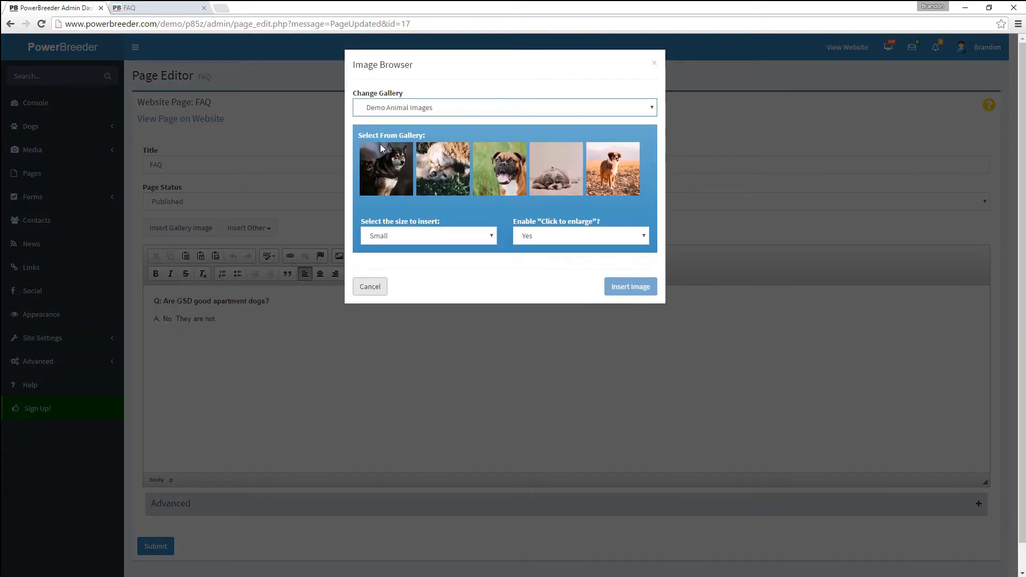
pyautogui.click(386, 181)
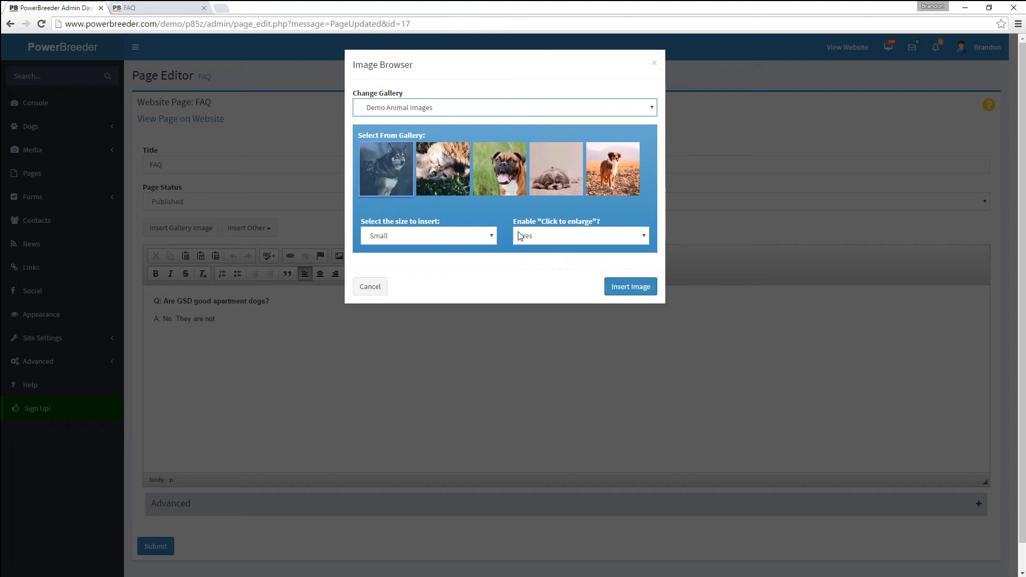
pyautogui.click(471, 240)
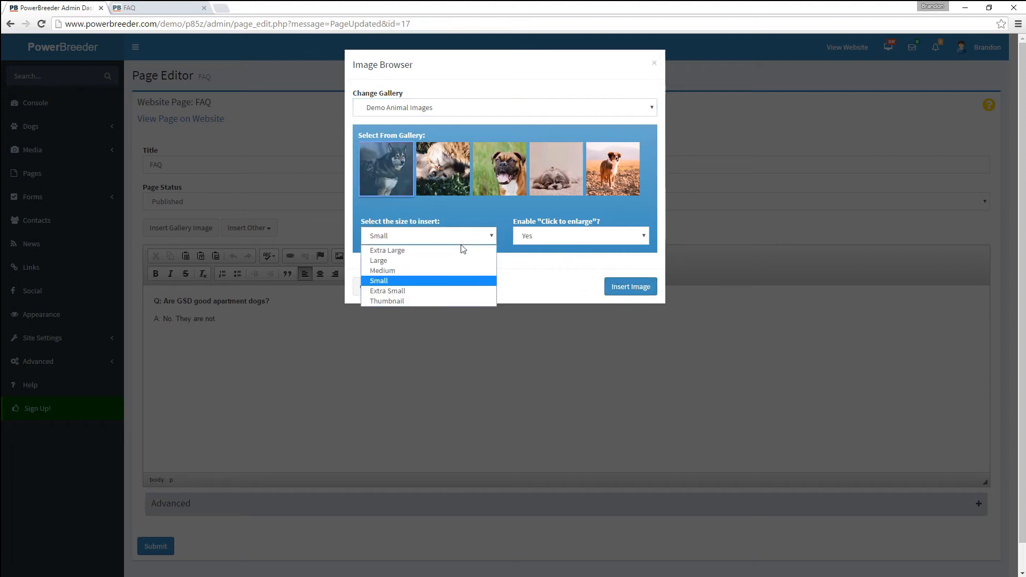
pyautogui.click(459, 273)
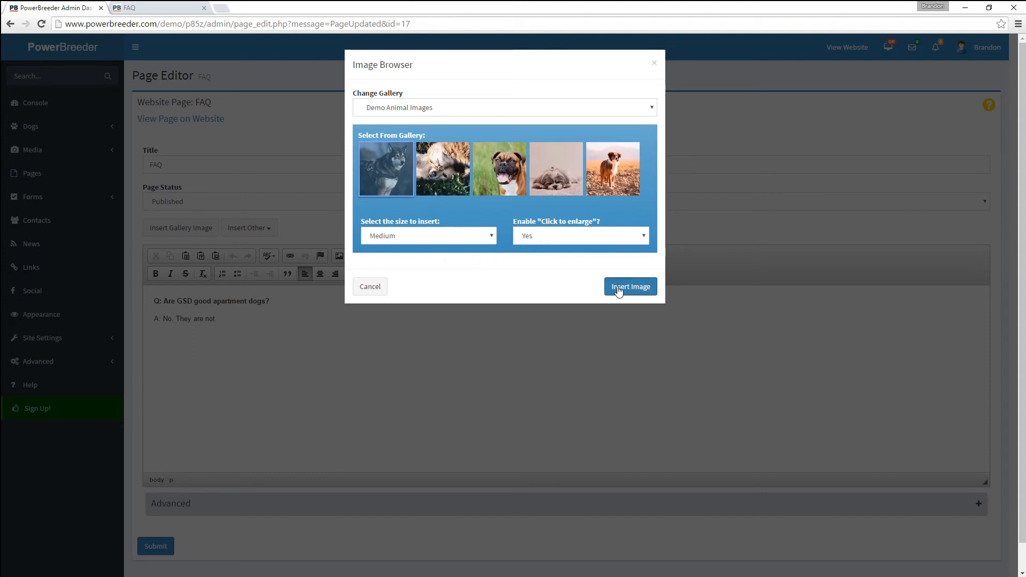
pyautogui.click(625, 286)
# - Move the husky photo before the question, align it right, submit the page, and view it live
pyautogui.click(335, 374)
pyautogui.moveTo(335, 374); pyautogui.dragTo(155, 300)
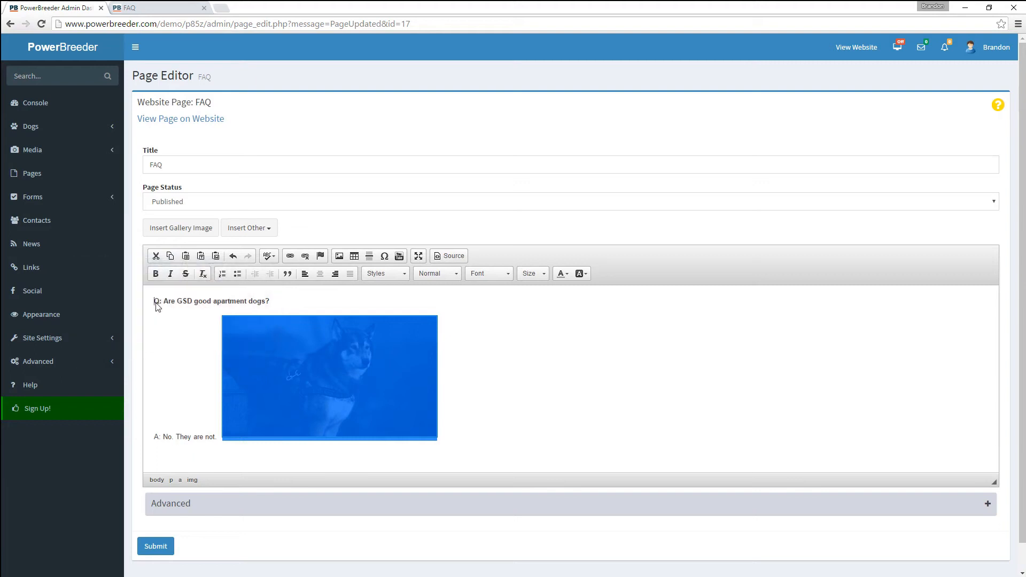
pyautogui.doubleClick(222, 329)
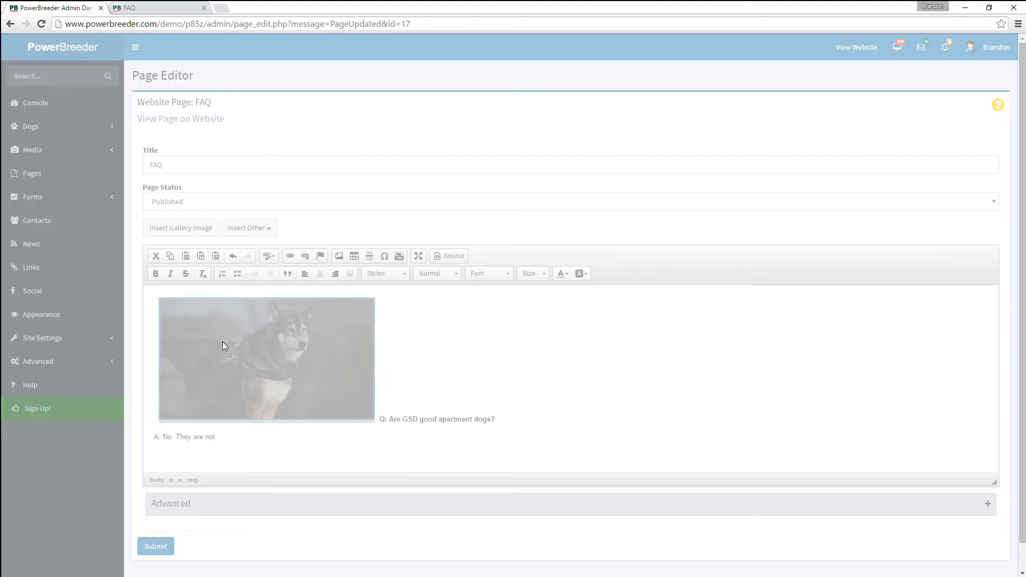
pyautogui.click(422, 400)
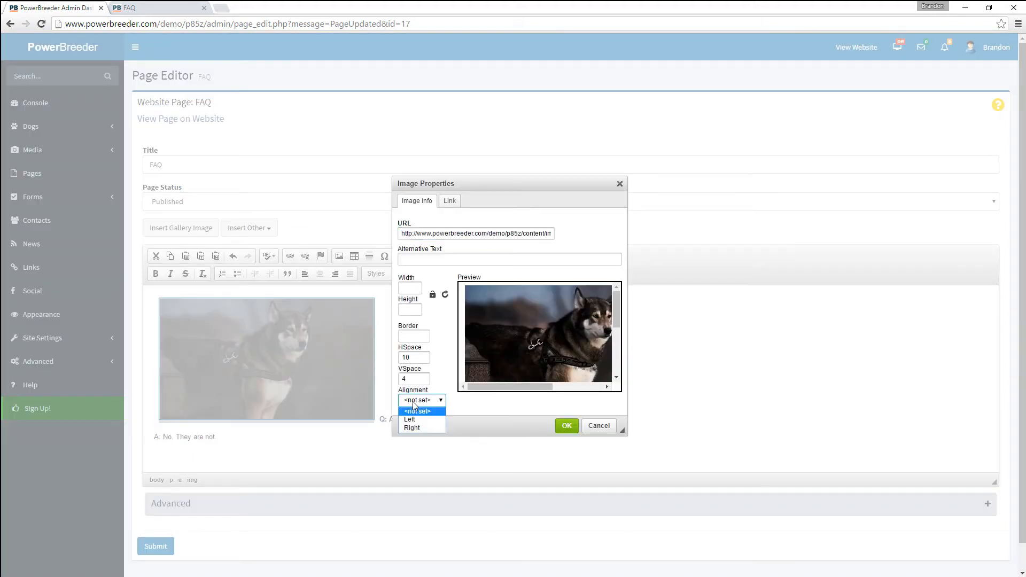
pyautogui.click(421, 429)
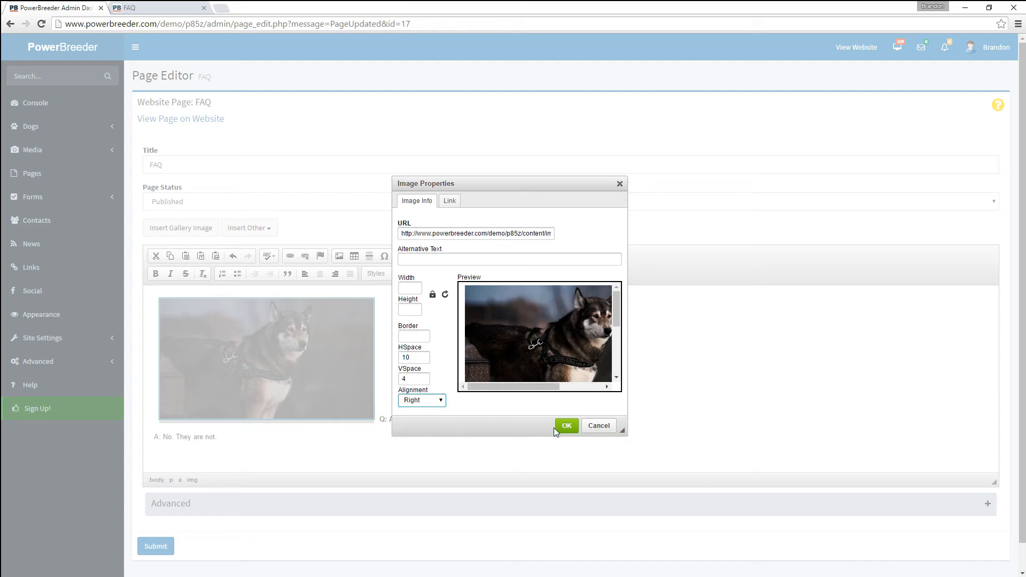
pyautogui.click(561, 426)
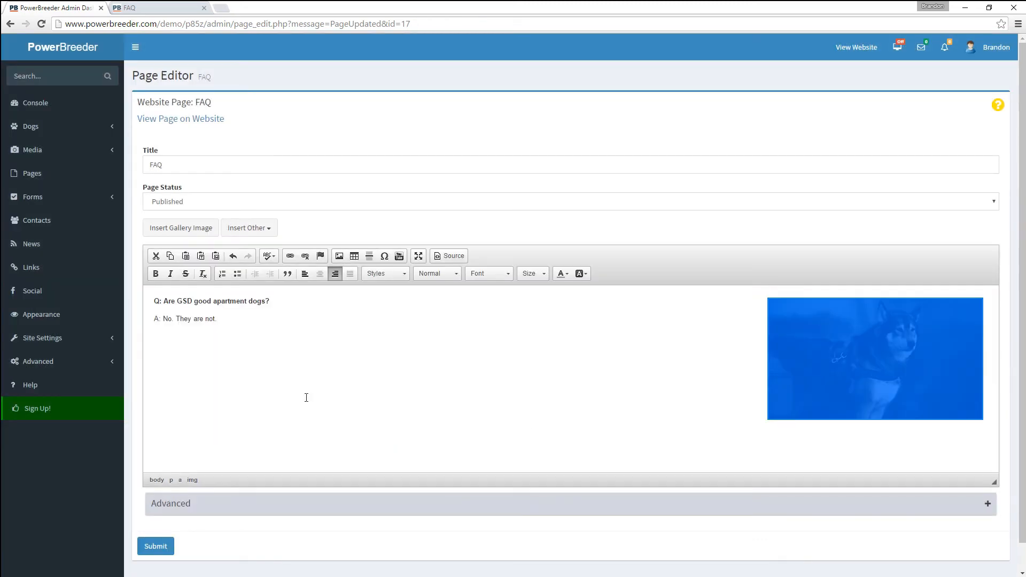
pyautogui.click(156, 547)
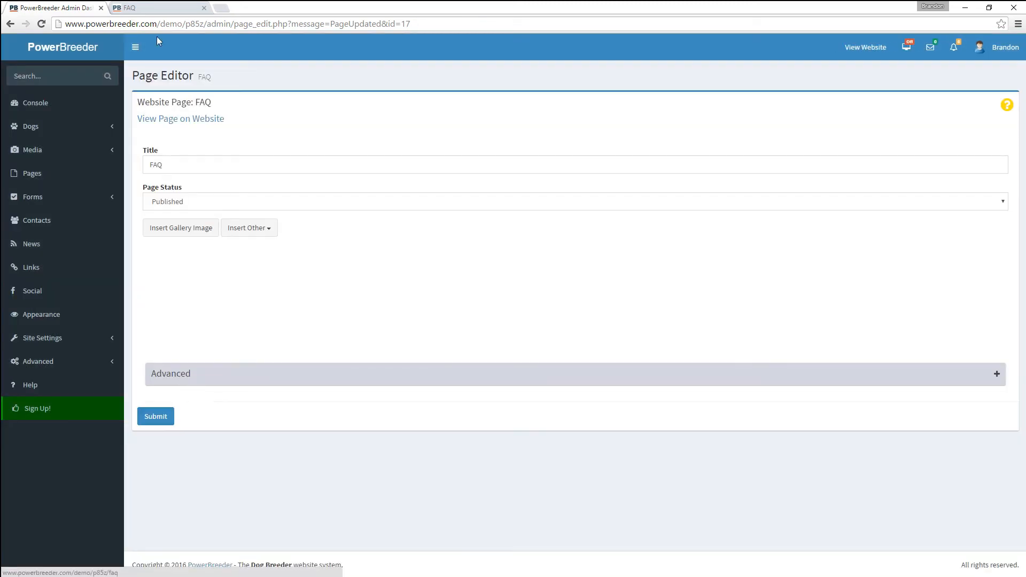
pyautogui.click(152, 6)
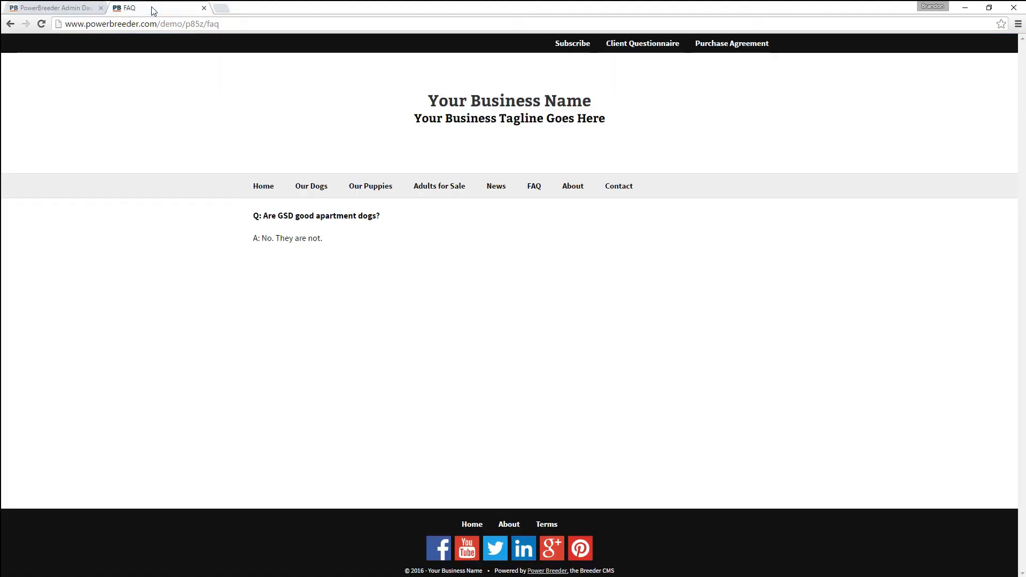
# - Reload the live FAQ page to see the husky photo, then show the editor's Insert Other options
pyautogui.click(42, 23)
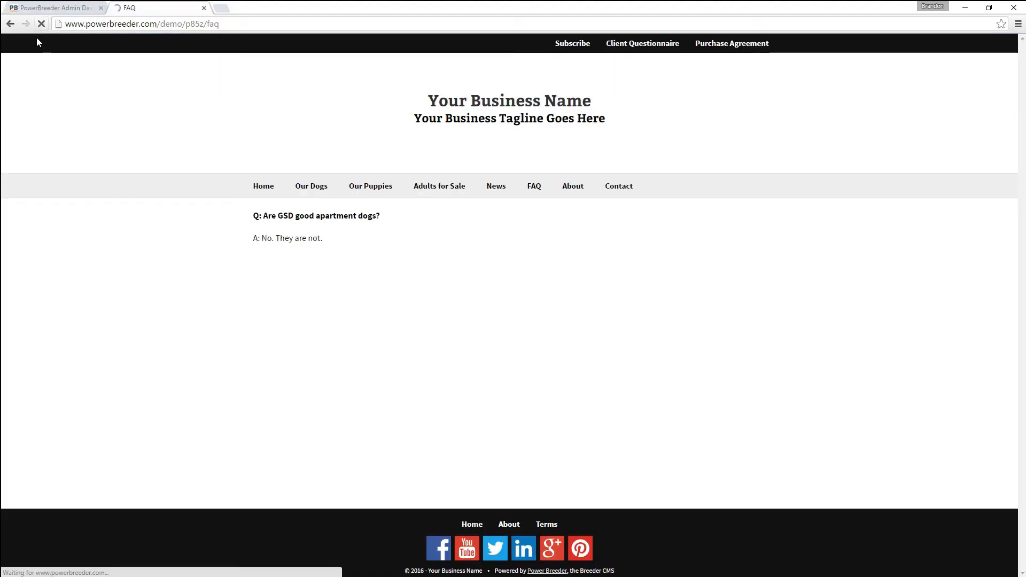
pyautogui.click(67, 9)
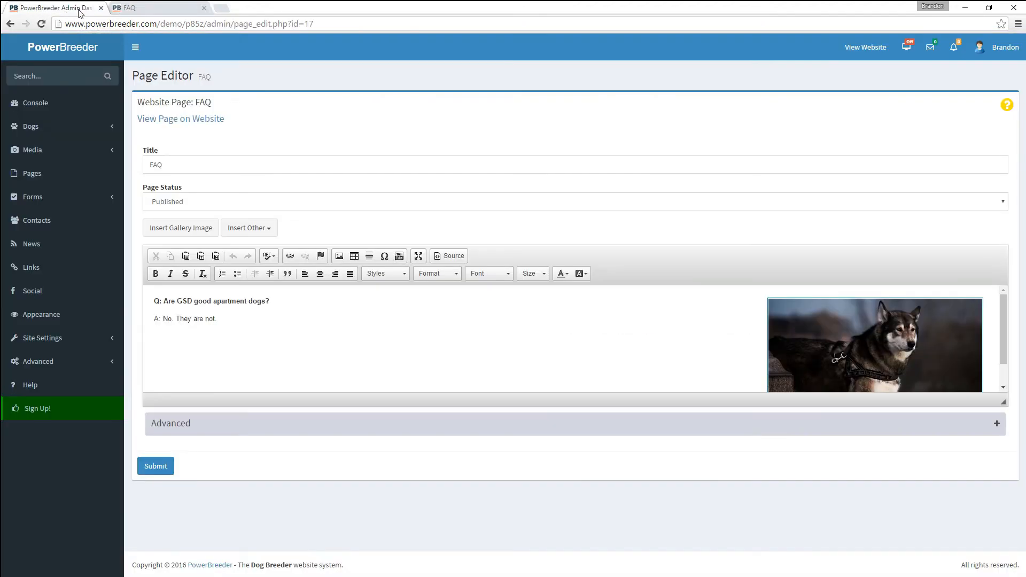
pyautogui.click(247, 229)
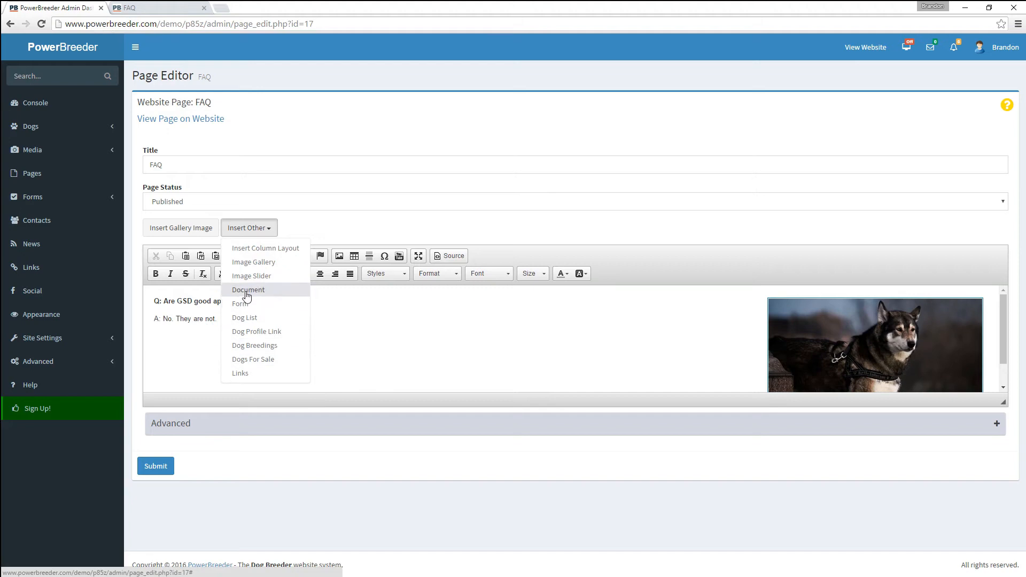
# - Review the Header, Mobile and Main menus in Website Pages' Menu Builder, then expand Forms
pyautogui.click(32, 177)
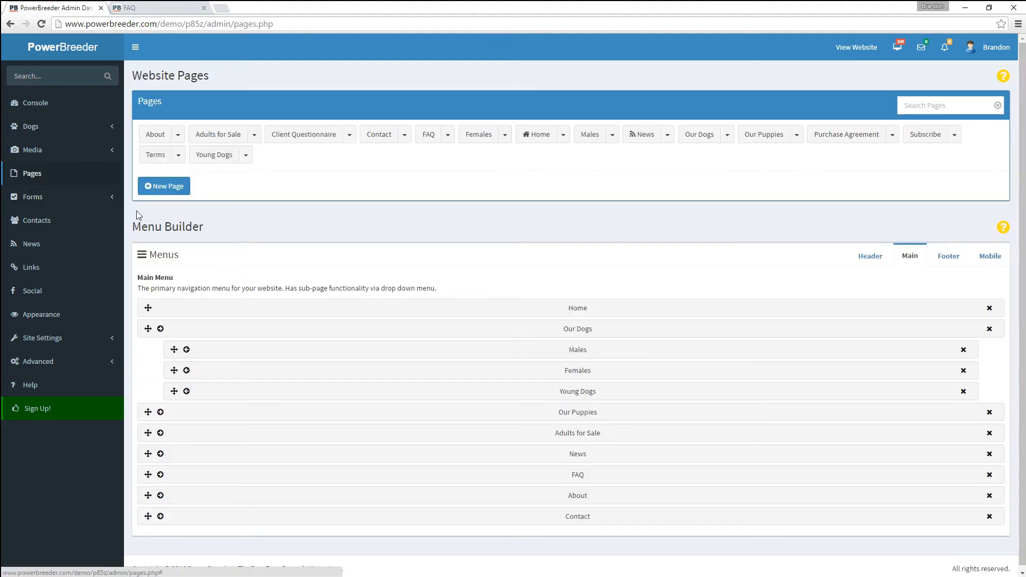
pyautogui.click(867, 261)
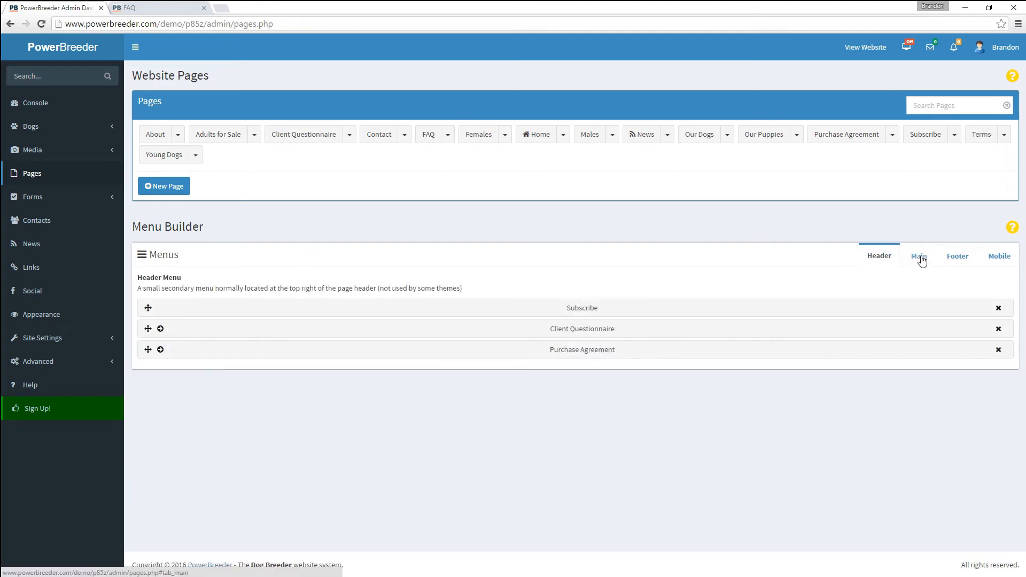
pyautogui.click(155, 7)
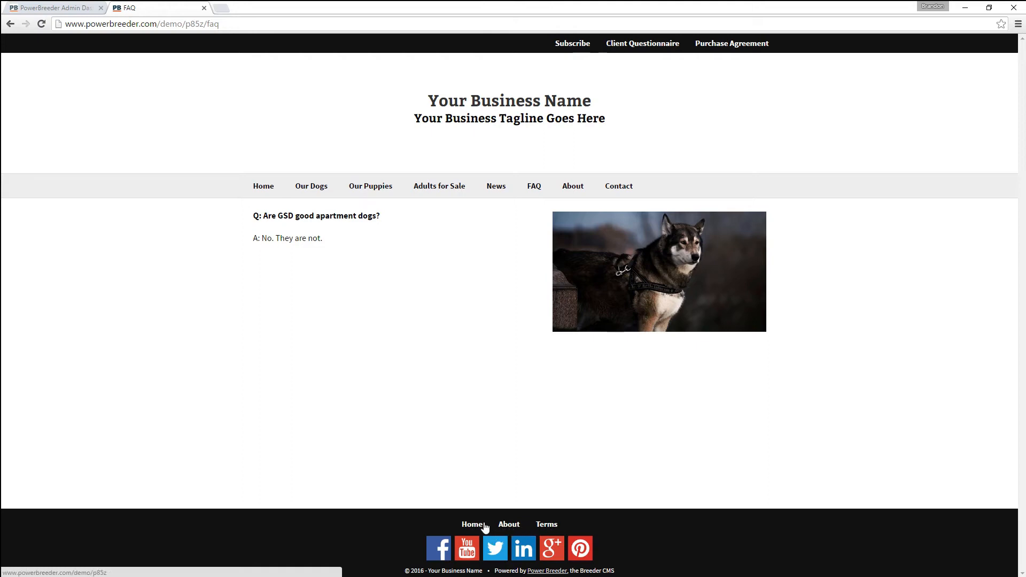
pyautogui.click(78, 8)
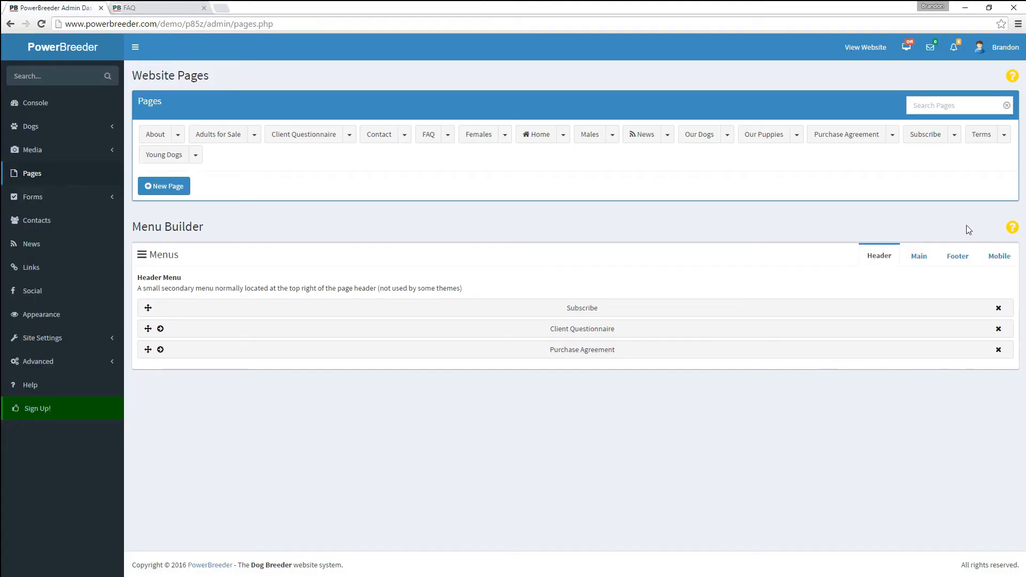
pyautogui.click(999, 257)
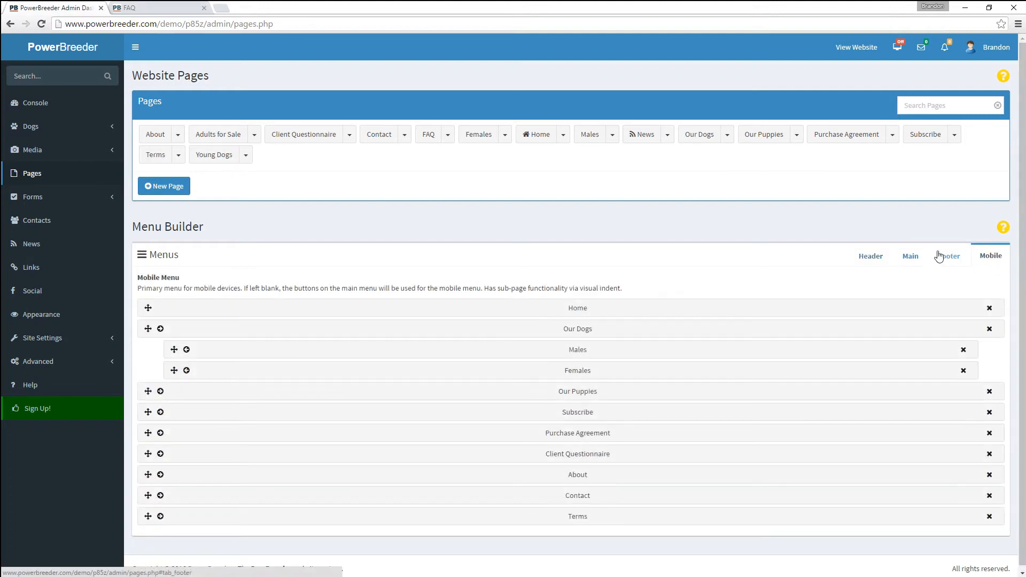
pyautogui.click(910, 258)
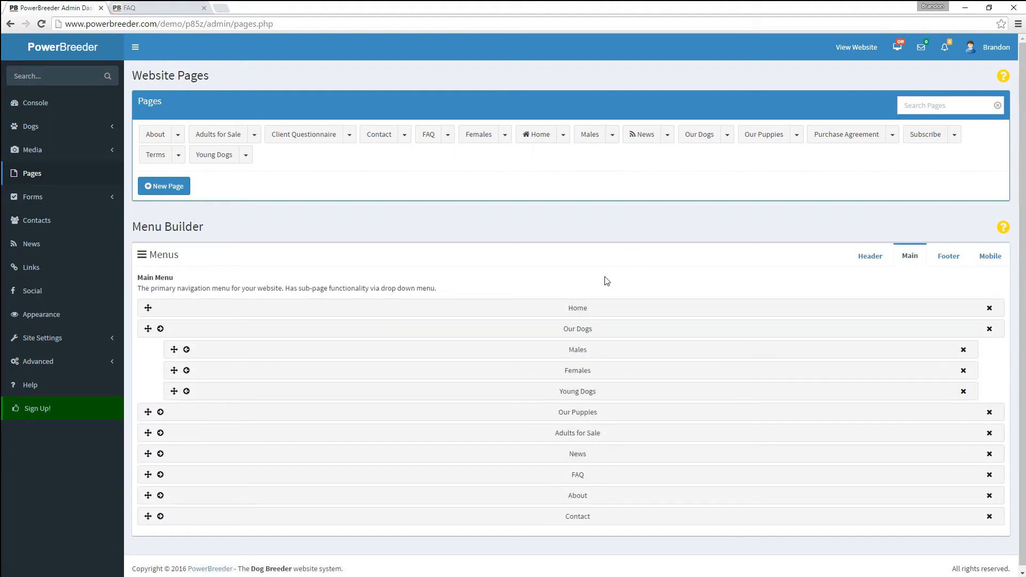
pyautogui.click(991, 259)
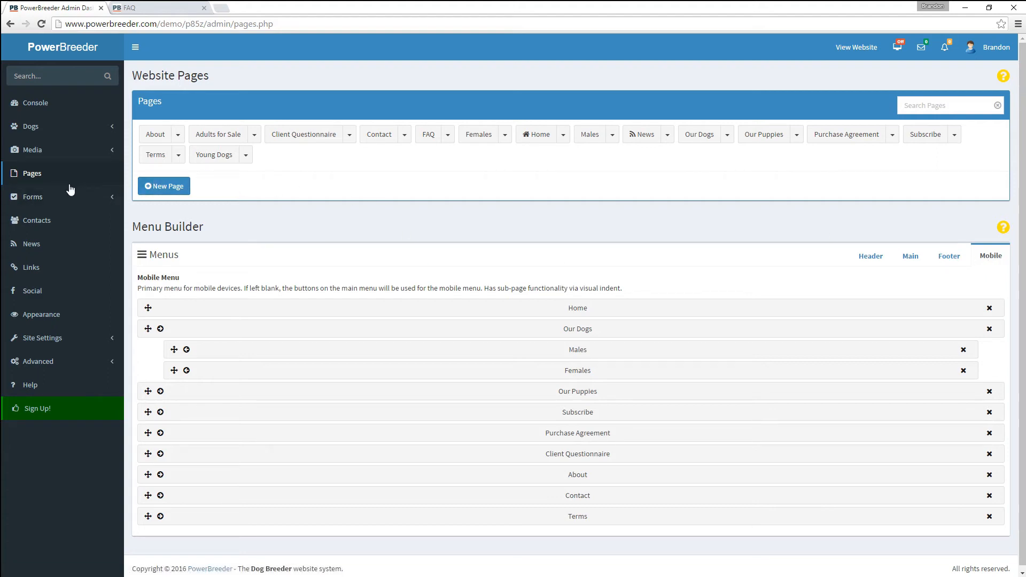
pyautogui.click(37, 198)
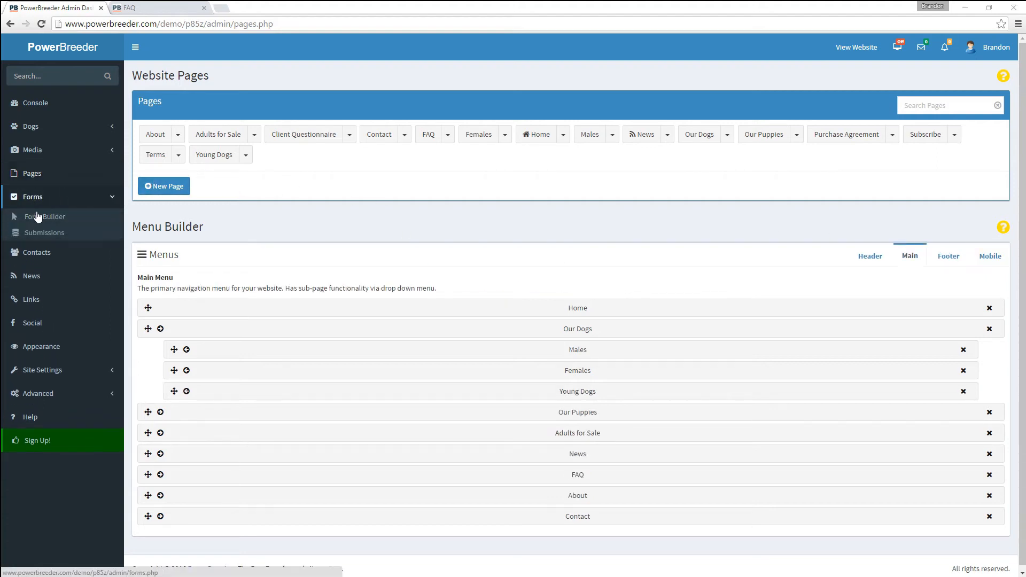
# - Add a Multi Line Text field labelled with the pasted current-pets question to Client Questionnaire and save
pyautogui.click(40, 219)
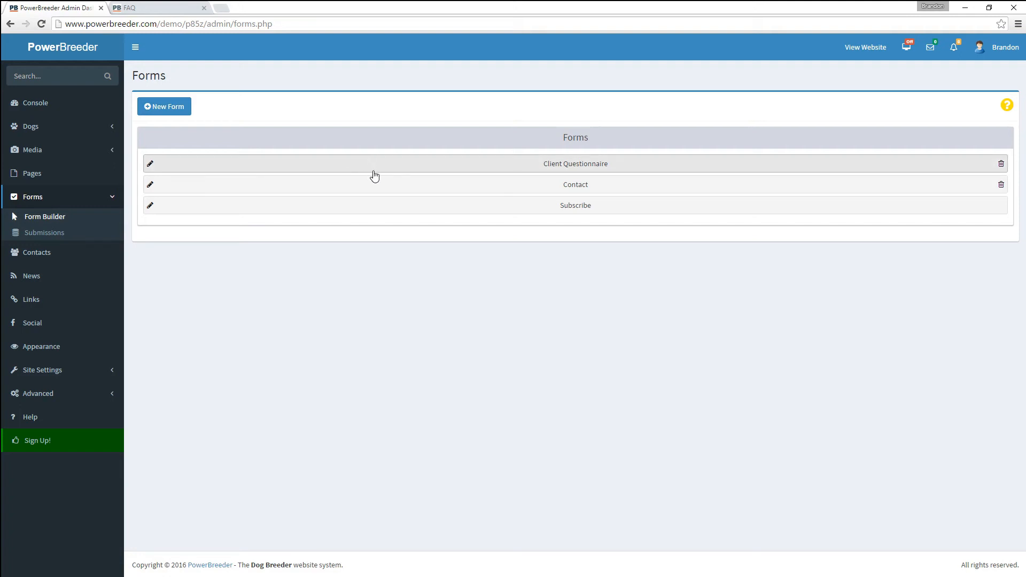
pyautogui.click(250, 169)
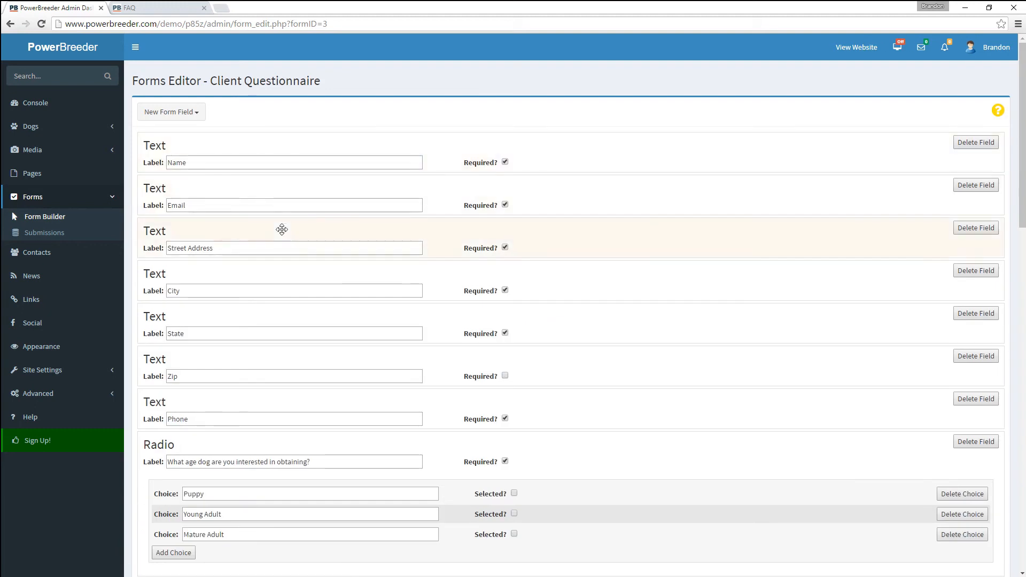
pyautogui.click(169, 115)
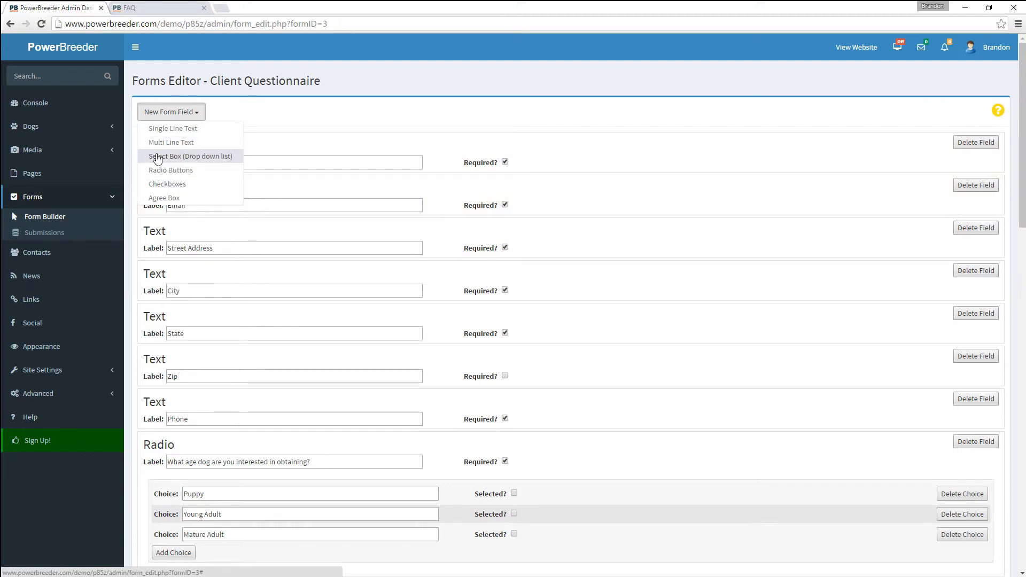
pyautogui.click(171, 143)
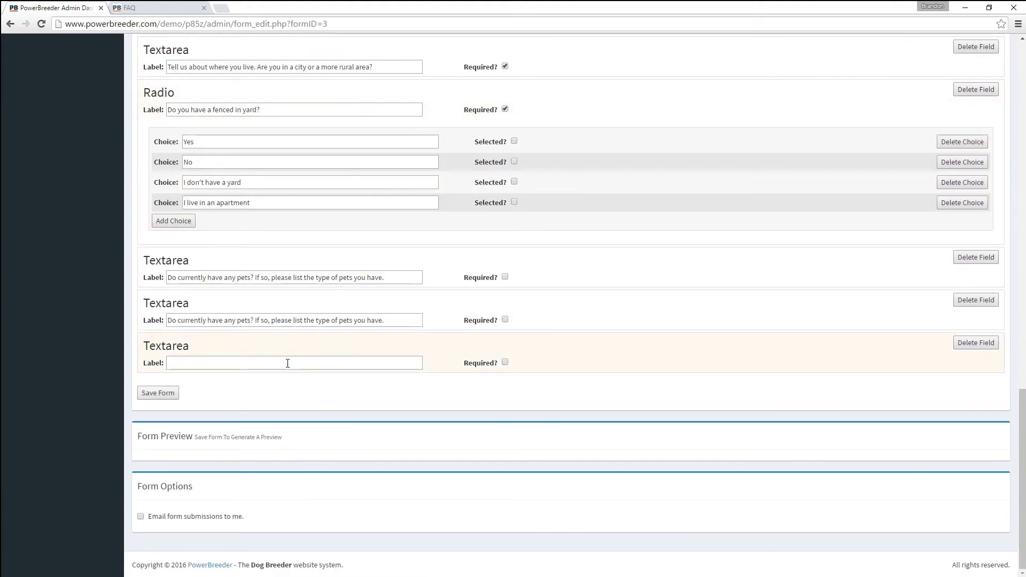
pyautogui.click(287, 364)
pyautogui.write('Do currently have any pets? If so, please list the type of pets you have.')
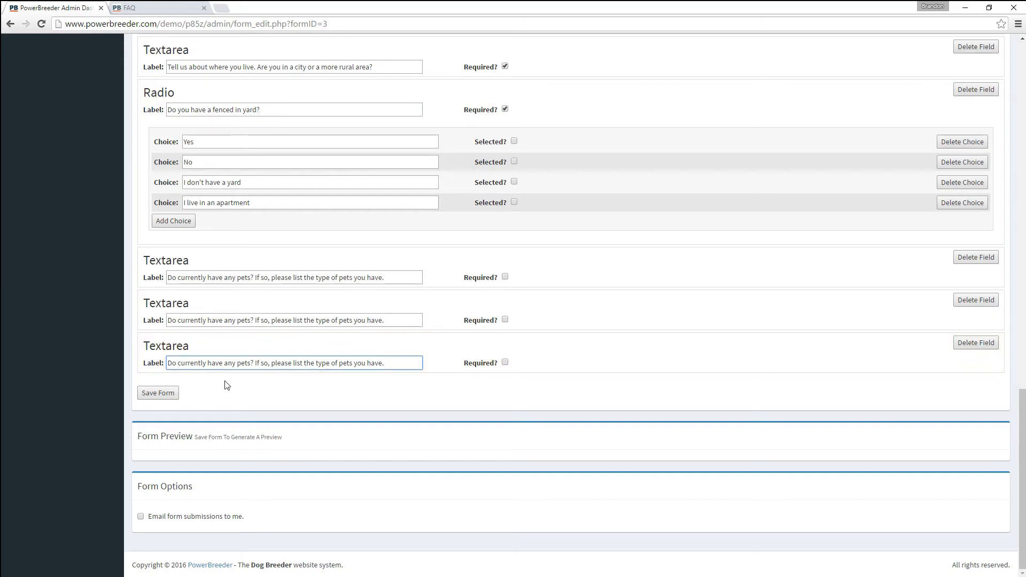
pyautogui.click(158, 392)
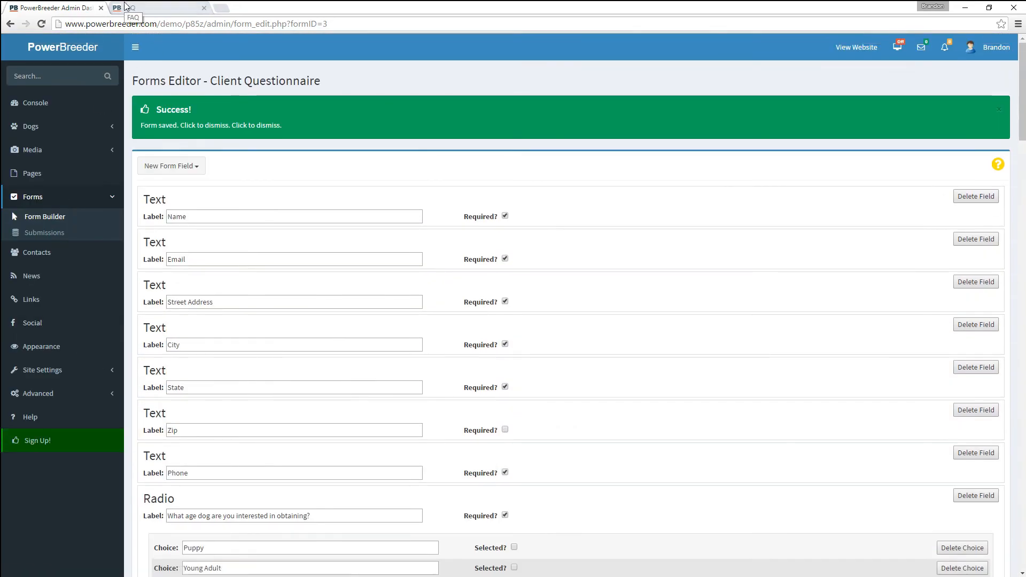
pyautogui.click(127, 6)
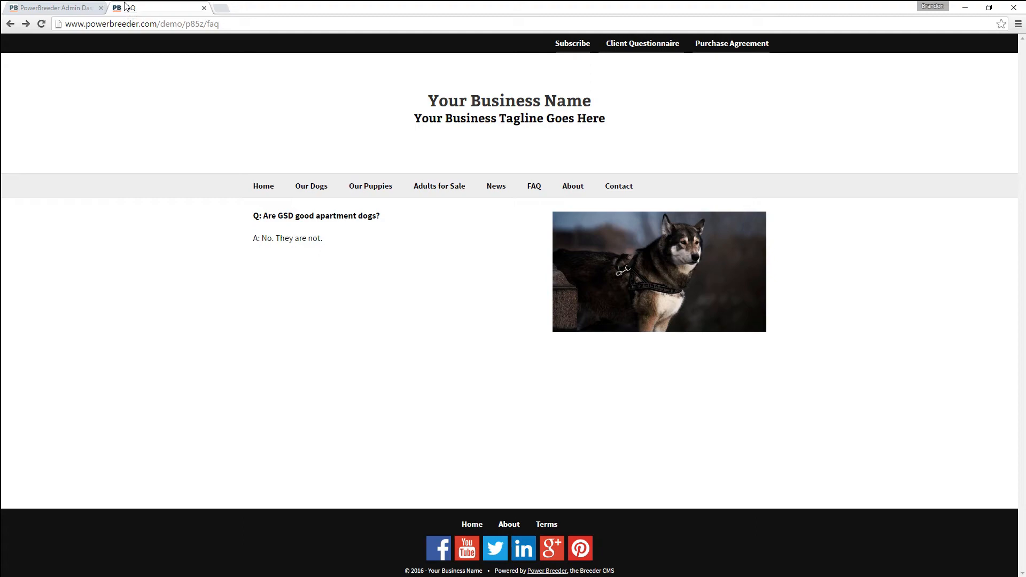
pyautogui.click(652, 42)
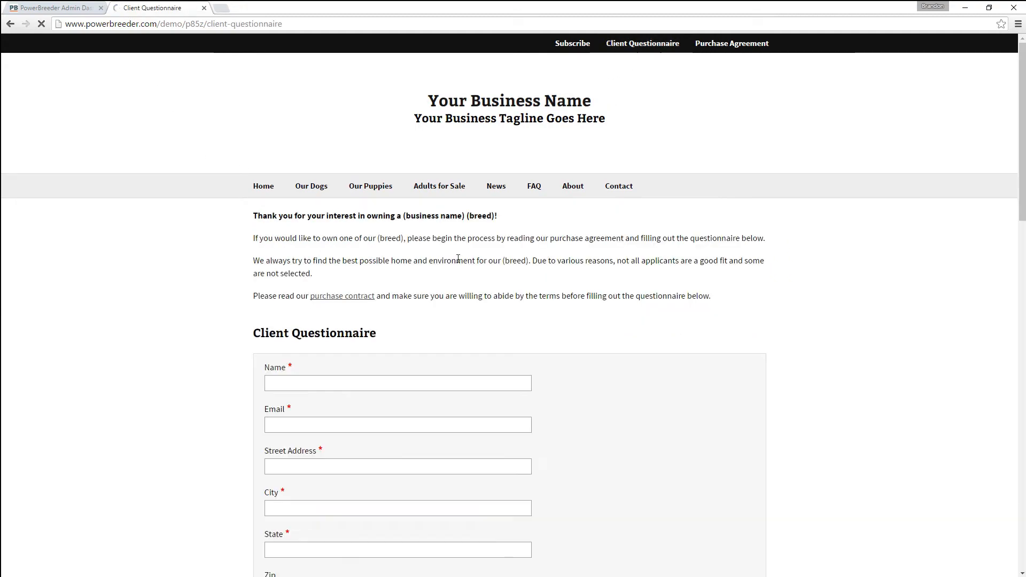
pyautogui.scroll(-20, 382, 340)
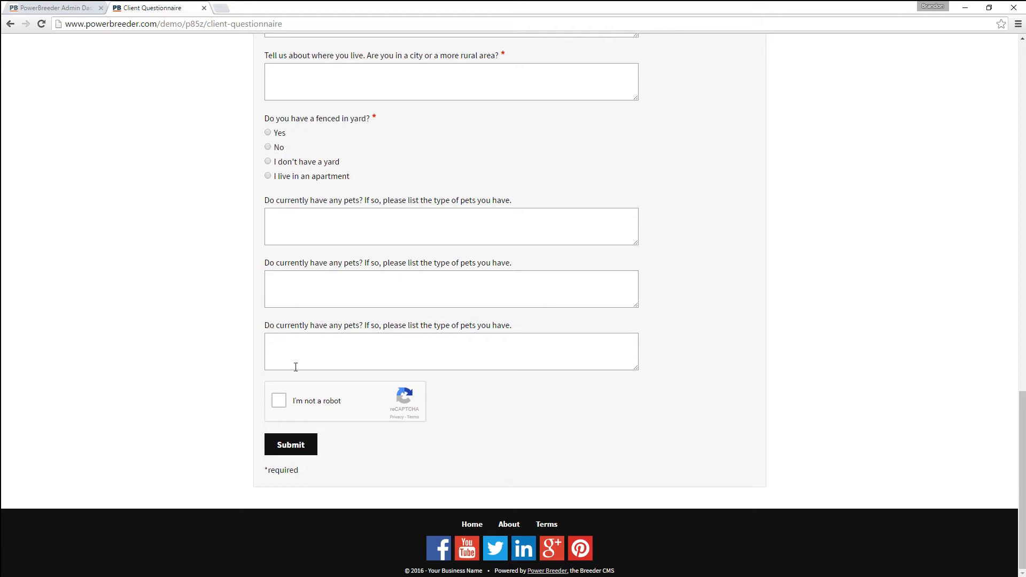
pyautogui.scroll(20, 300, 380)
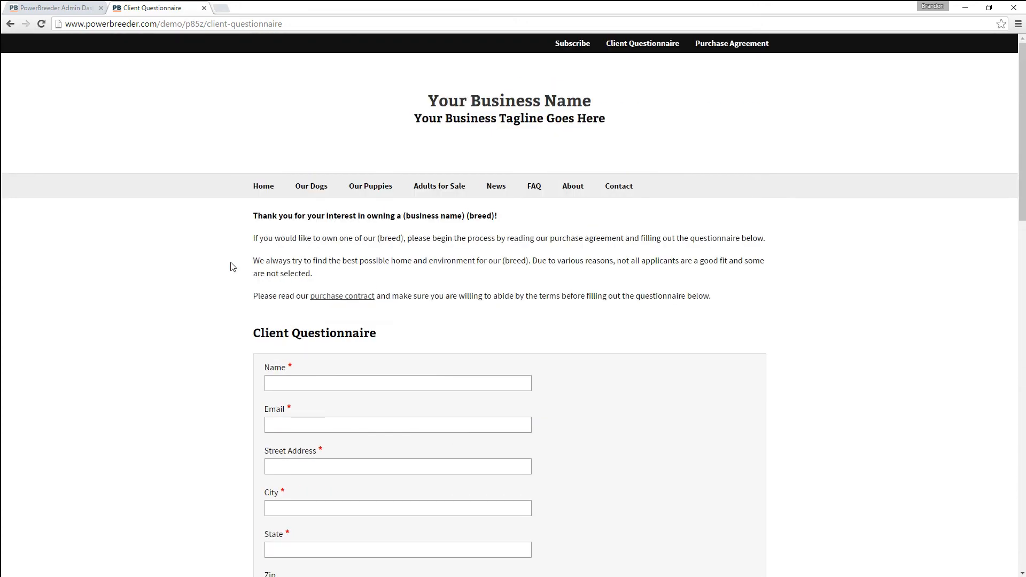
pyautogui.click(60, 8)
pyautogui.scroll(-5, 305, 348)
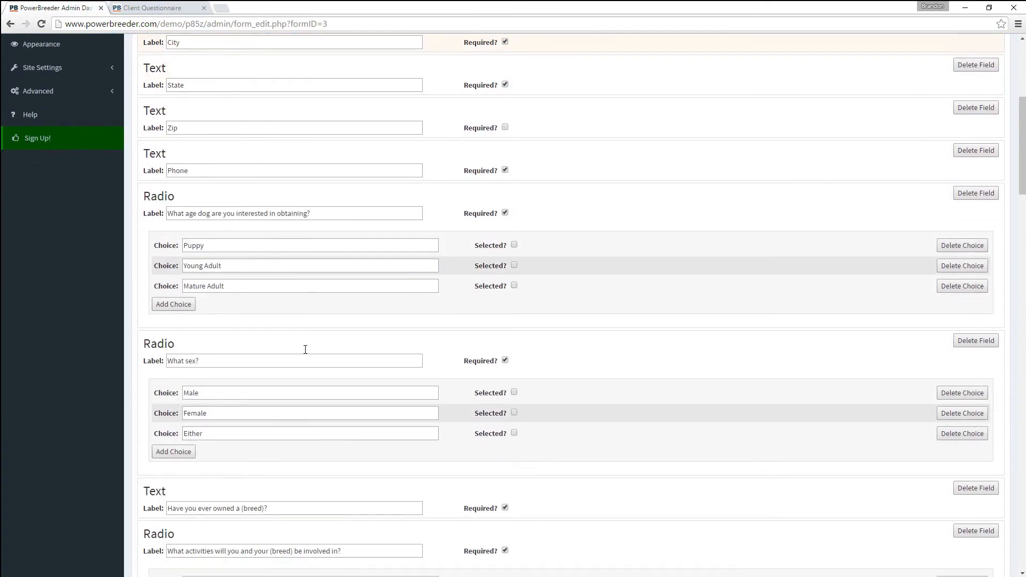
# - Scroll down through the Client Questionnaire preview and Form Options, then back up
pyautogui.scroll(-20, 305, 349)
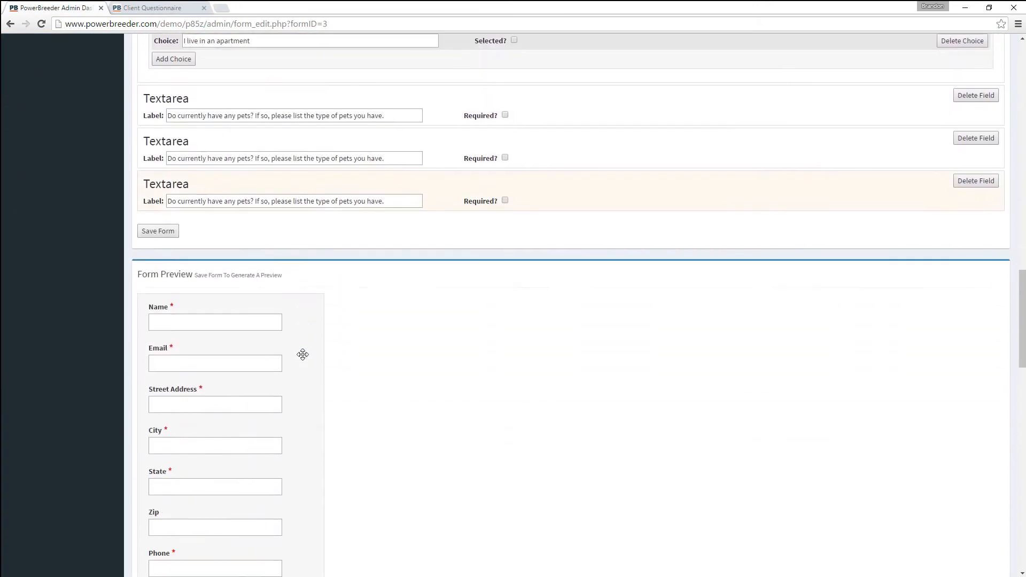
pyautogui.scroll(-1, 302, 354)
pyautogui.scroll(-12, 307, 390)
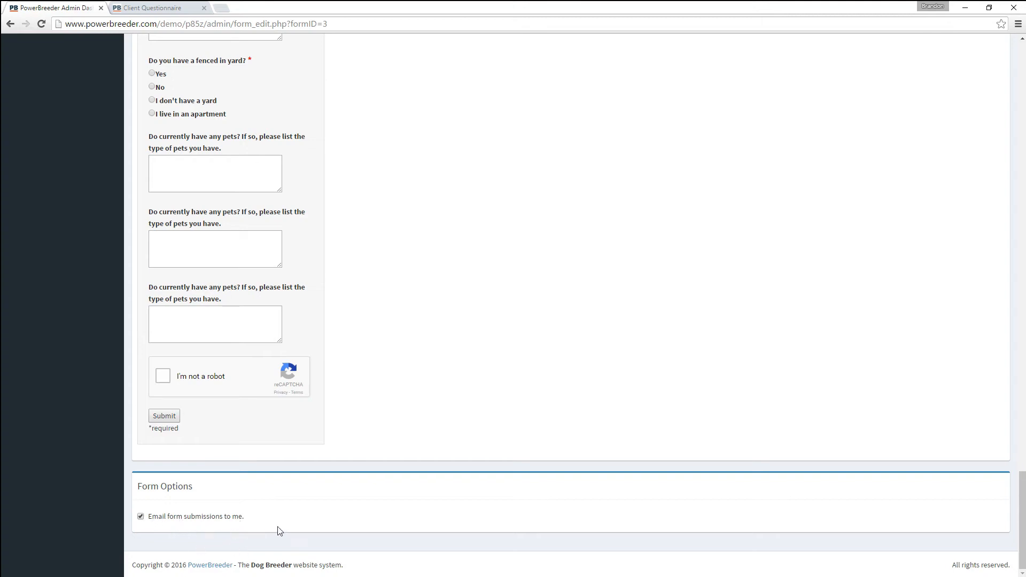
pyautogui.scroll(20, 279, 530)
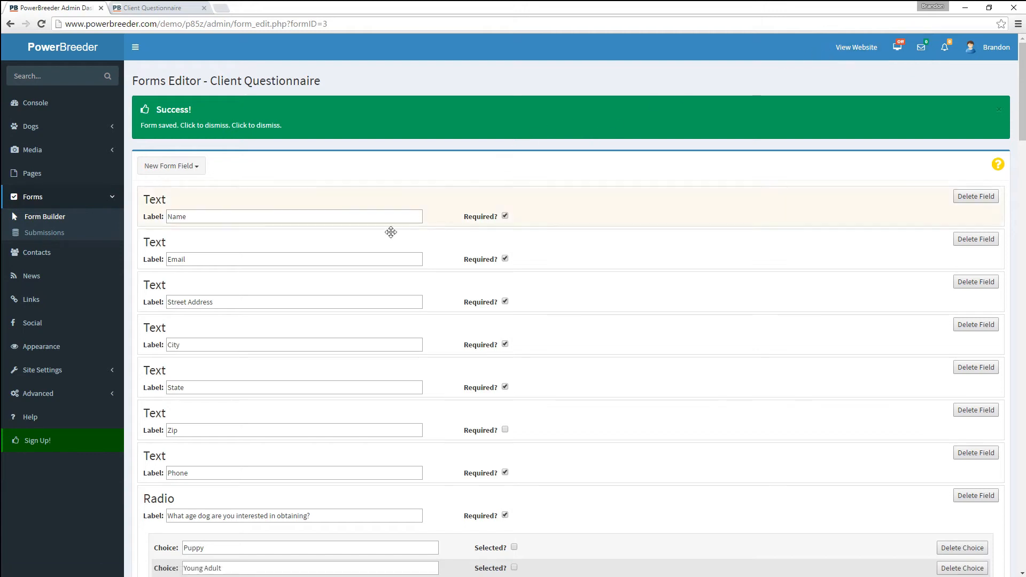
# - Go to the public site's Contact page
pyautogui.click(152, 7)
pyautogui.click(619, 186)
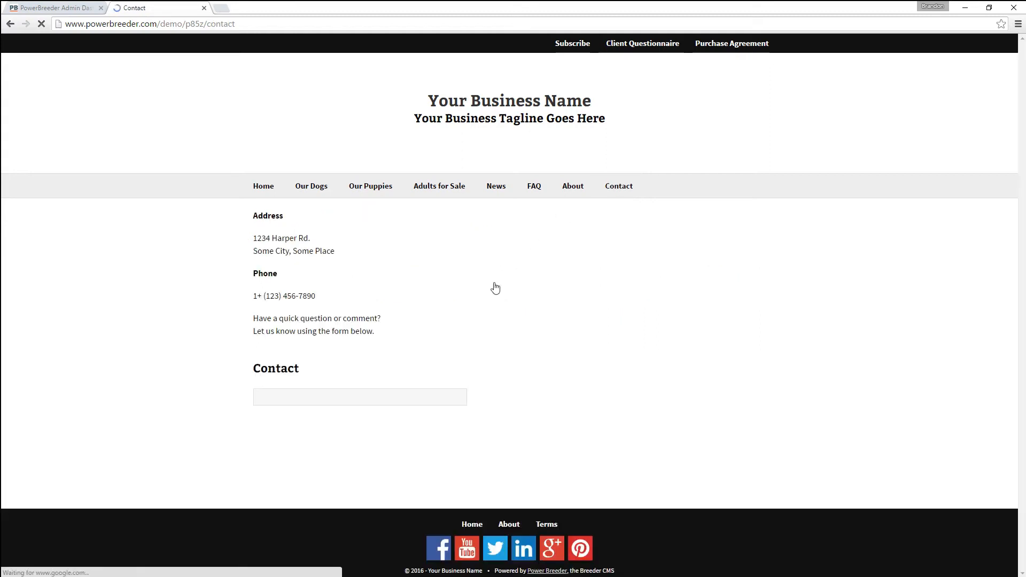
pyautogui.scroll(-3, 390, 323)
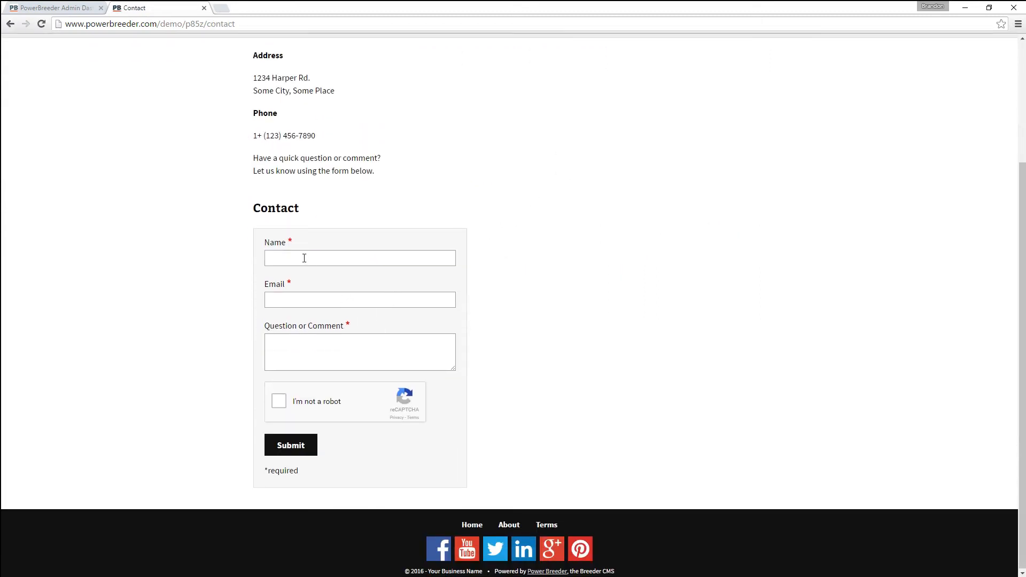
# - Submit a test message with a sample name, e-mail and 'This is a test.', then return to admin
pyautogui.click(304, 258)
pyautogui.press('Tab')
pyautogui.write('bb@')
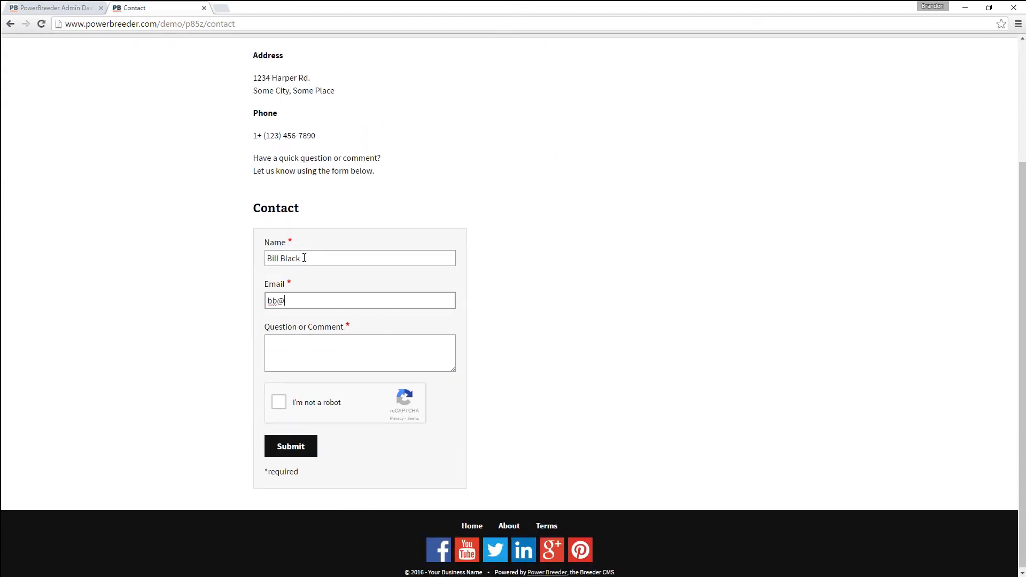
pyautogui.write('example.com')
pyautogui.press('Tab')
pyautogui.write('This is a test.,')
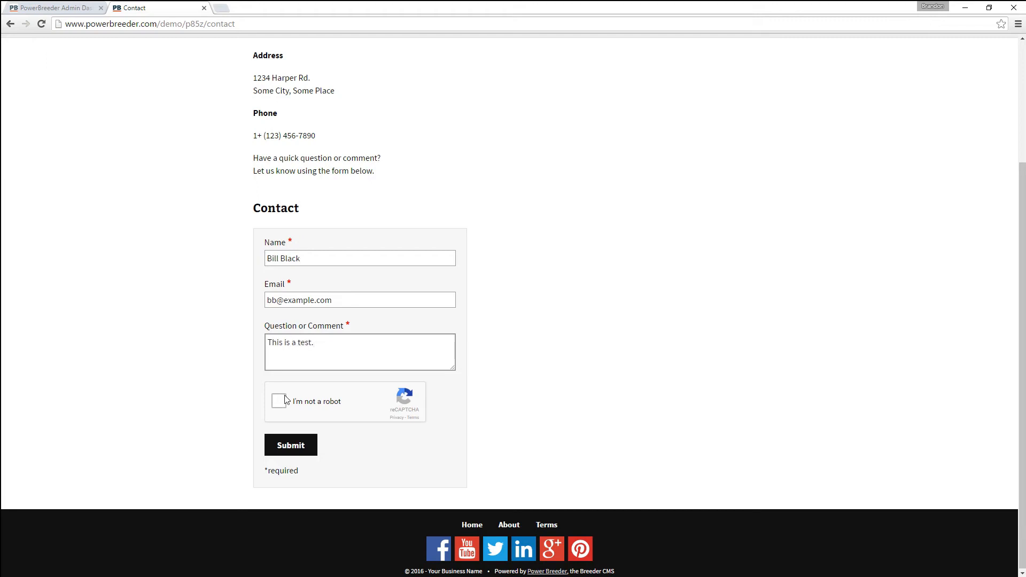
pyautogui.click(285, 400)
pyautogui.click(292, 449)
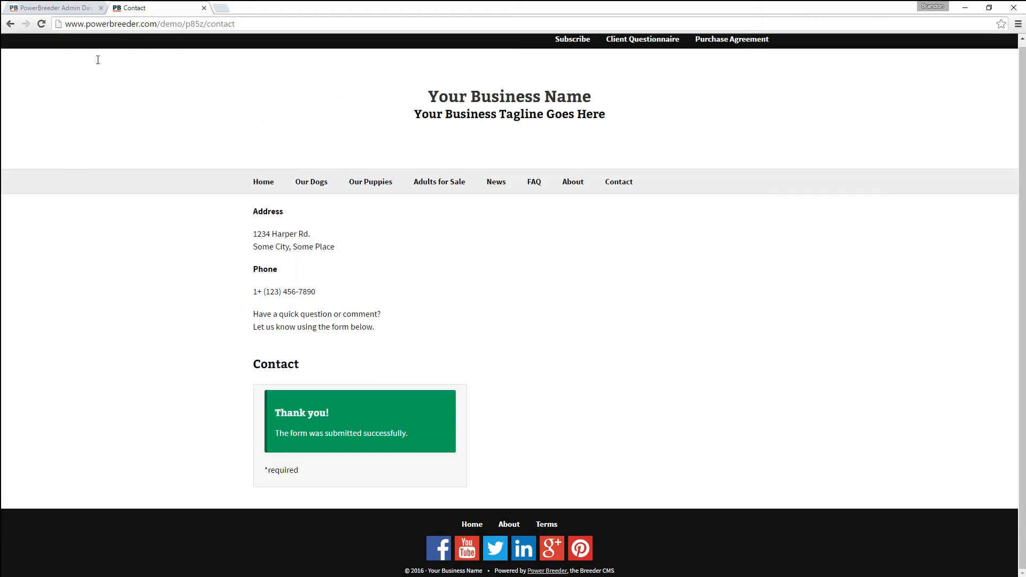
pyautogui.click(76, 8)
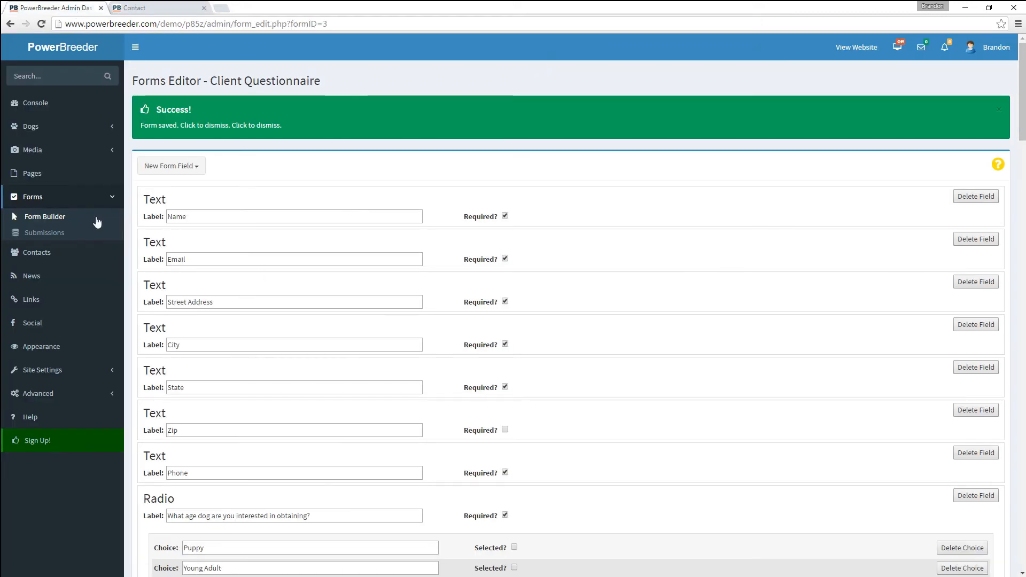
# - Open the new test Contact entry via Console > Forms > Submissions
pyautogui.click(49, 103)
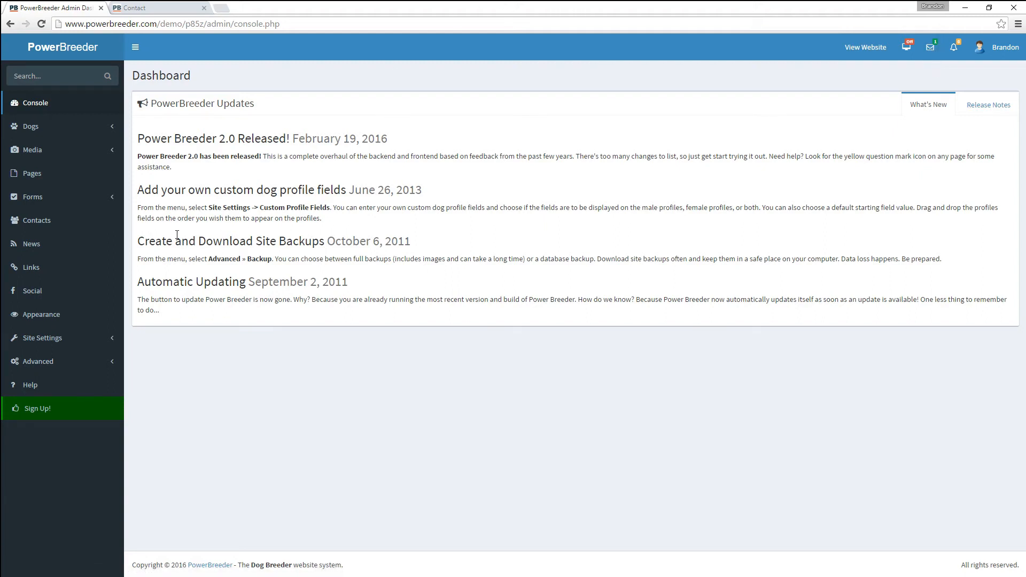
pyautogui.click(33, 196)
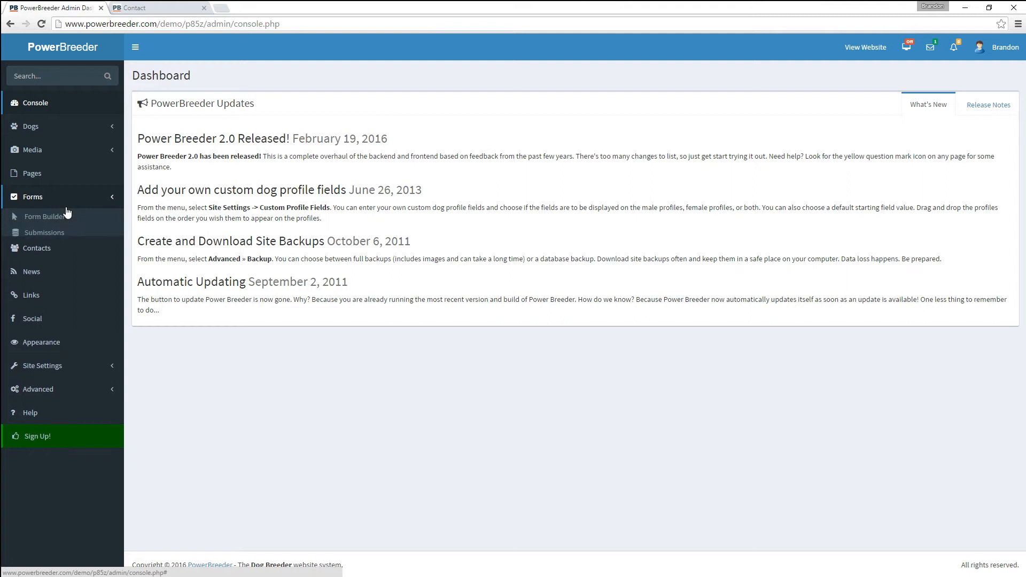
pyautogui.click(36, 234)
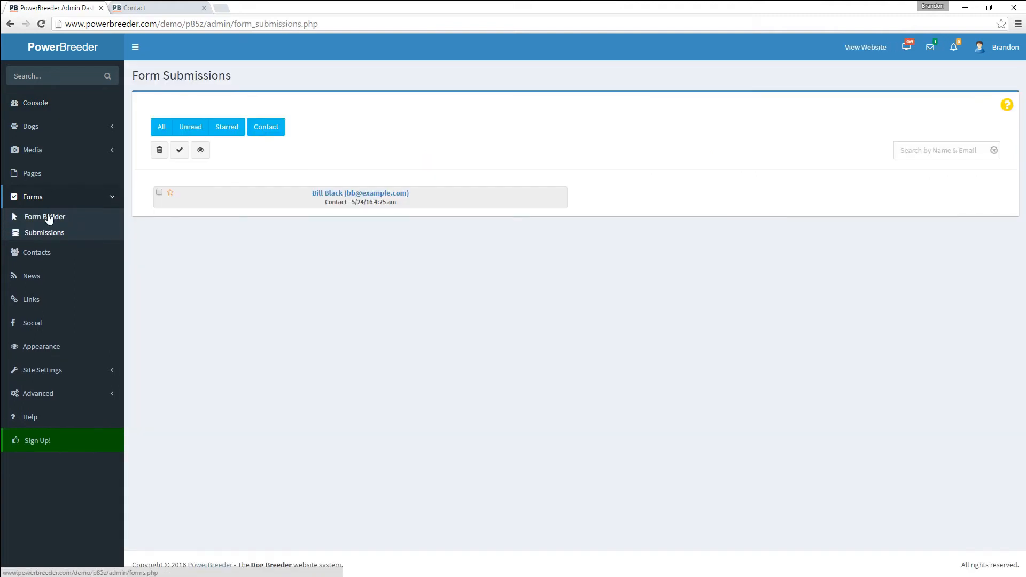
pyautogui.click(319, 195)
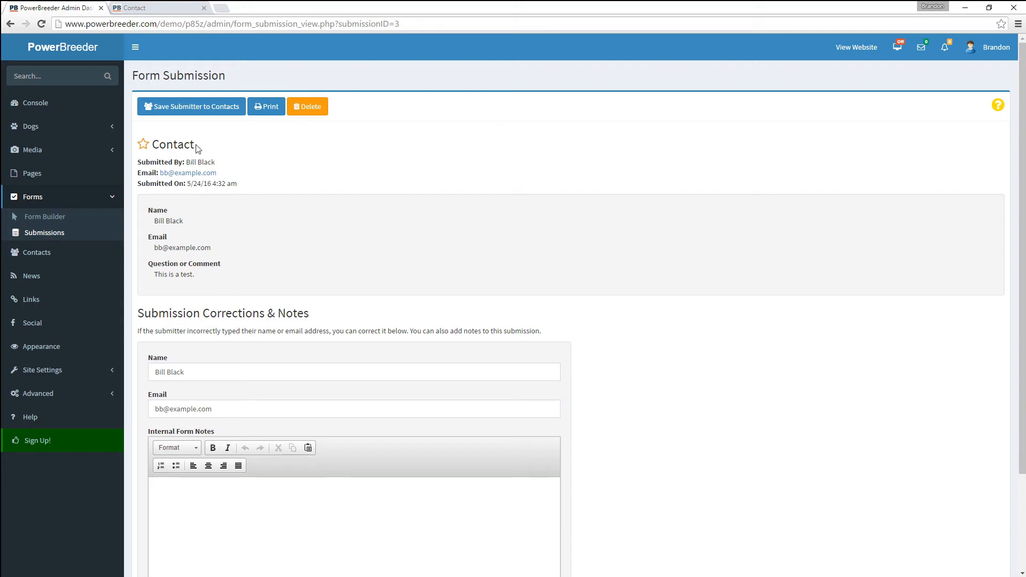
# - Save the submitter as a contact, enter their first name, and request puppy-availability notifications
pyautogui.click(191, 108)
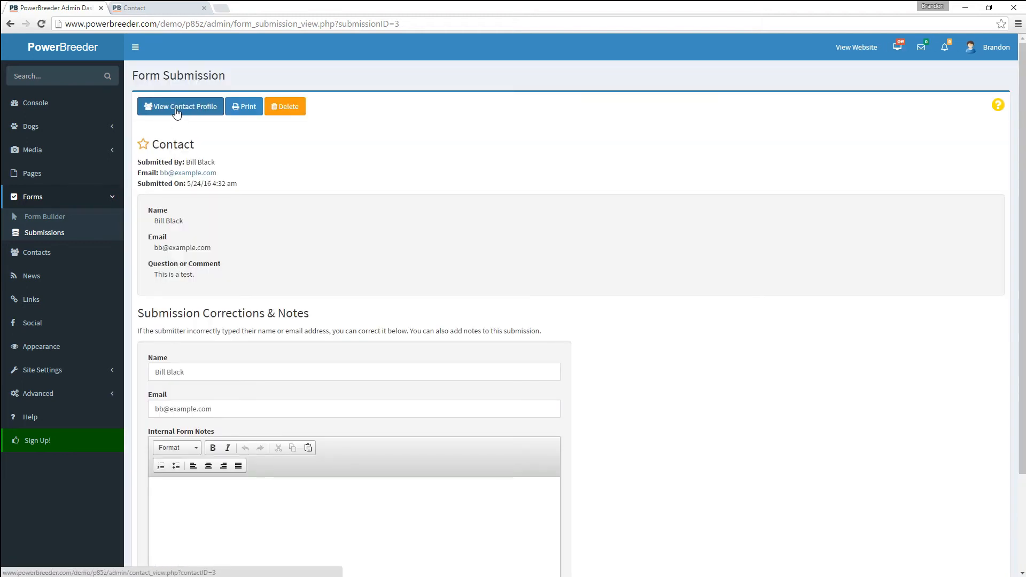
pyautogui.click(189, 109)
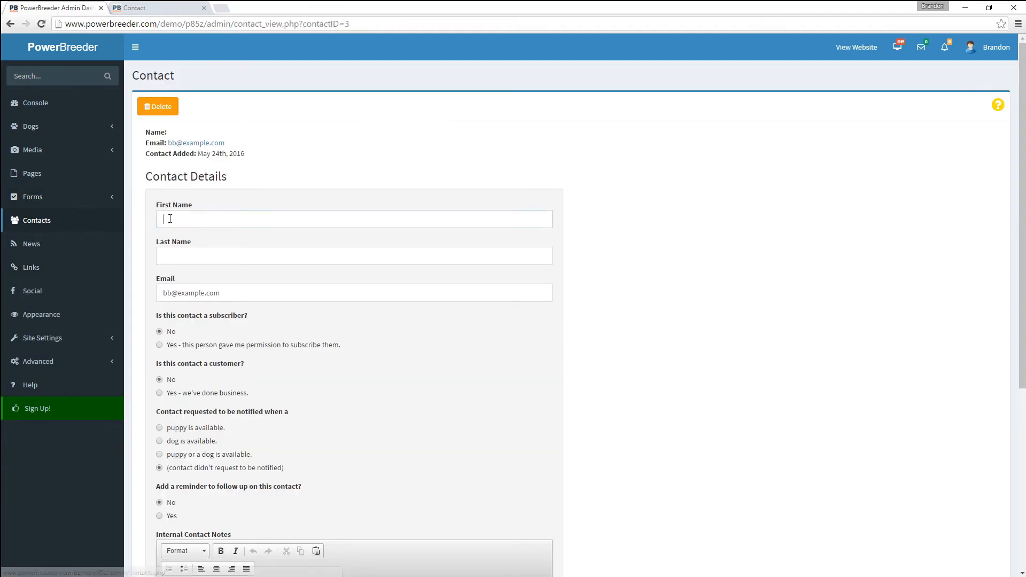
pyautogui.click(199, 226)
pyautogui.write('Bill')
pyautogui.press('Tab')
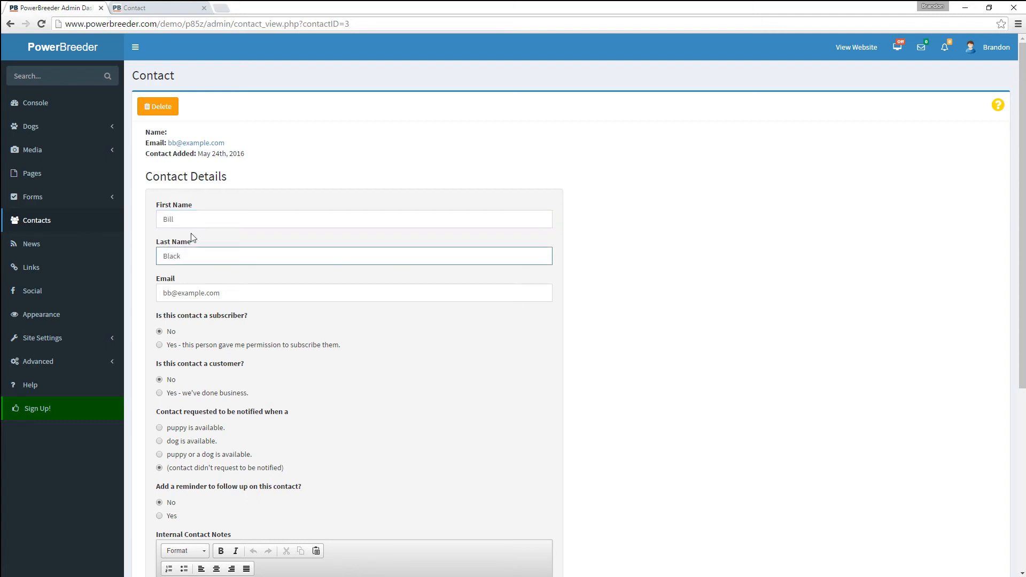
pyautogui.scroll(-1, 186, 265)
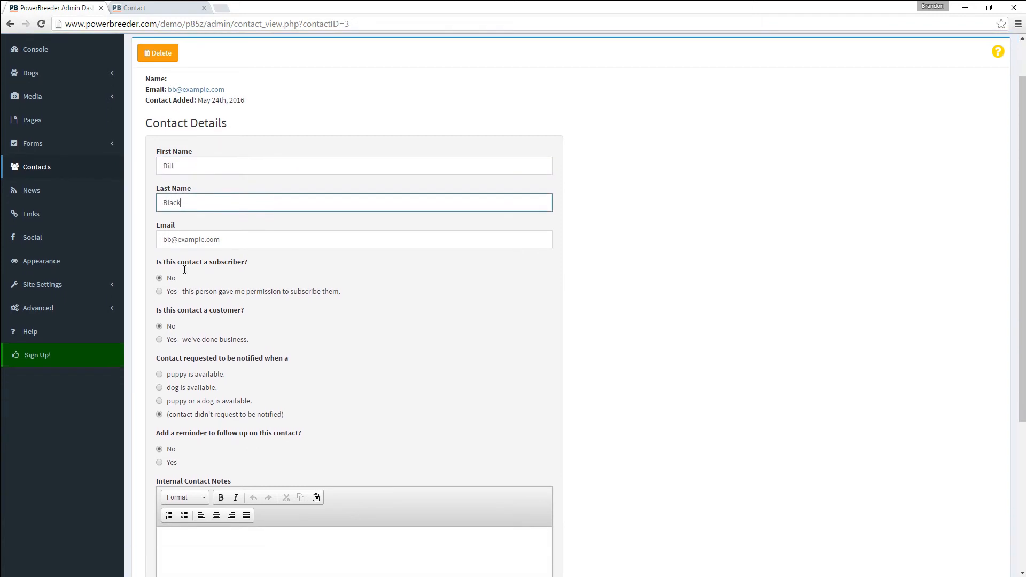
pyautogui.scroll(-2, 186, 273)
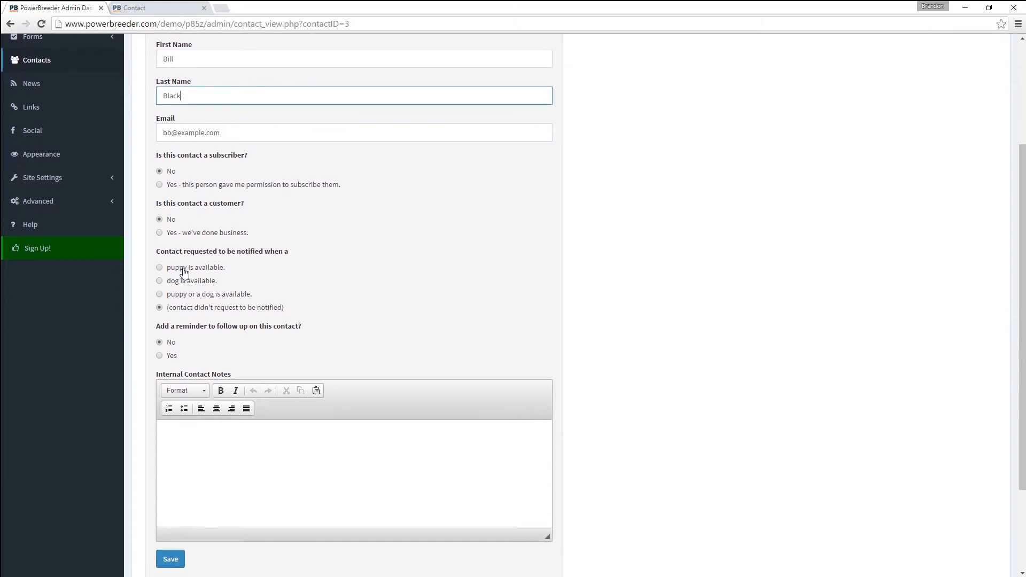
pyautogui.click(182, 273)
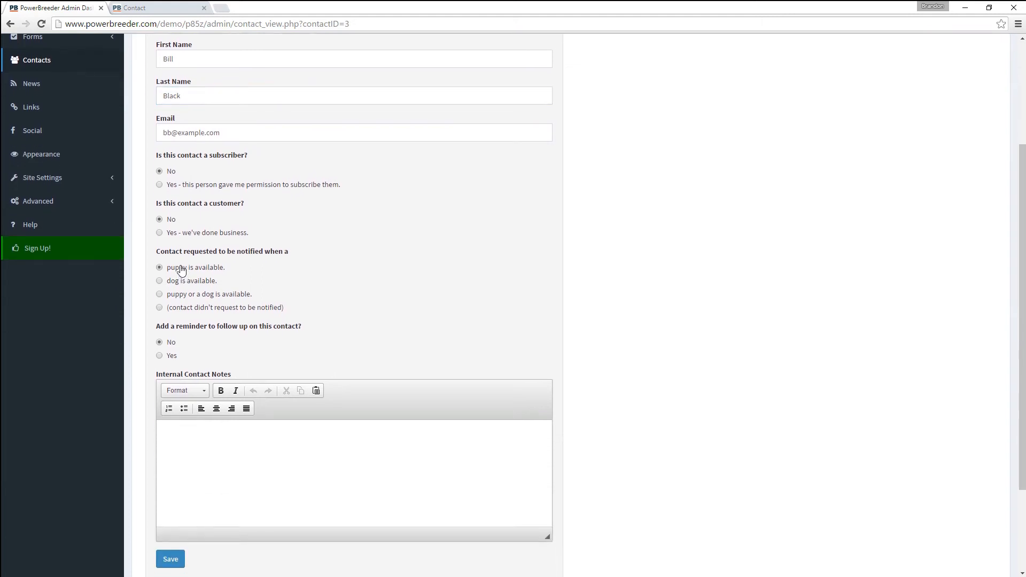
# - Add a follow-up call reminder due 05/31/2016, save the contact, and check upcoming reminders
pyautogui.click(170, 358)
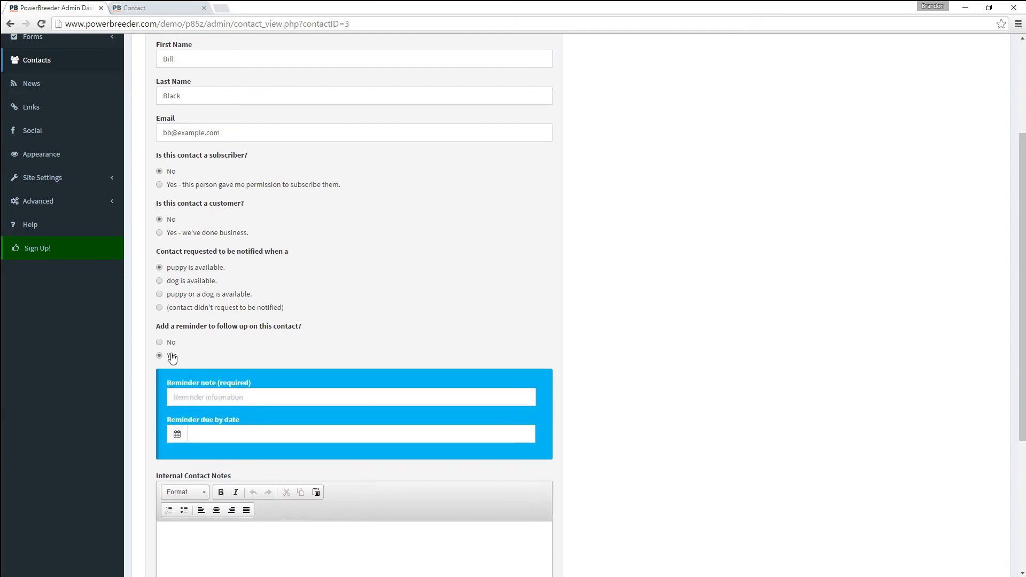
pyautogui.click(204, 399)
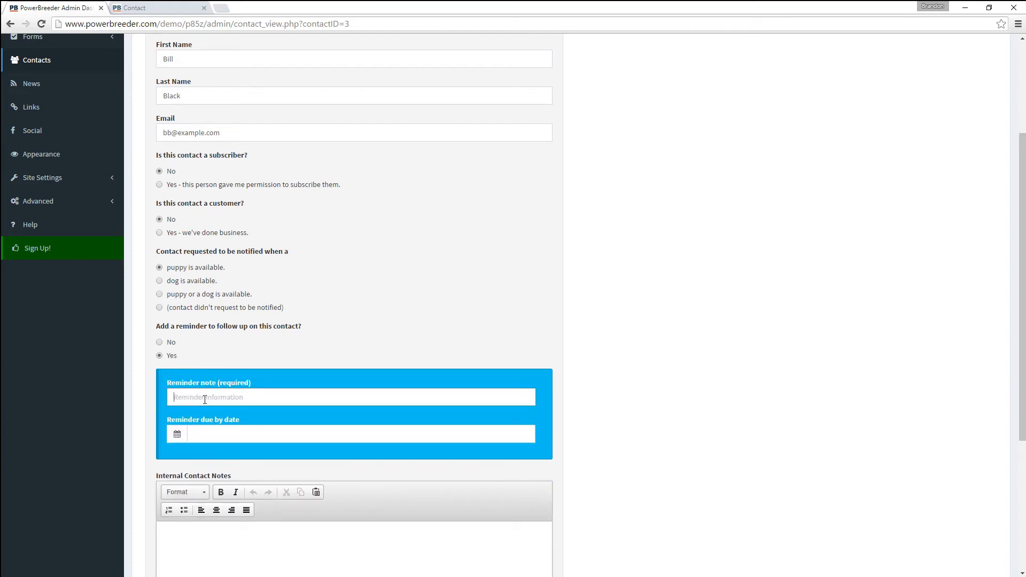
pyautogui.write('Call B')
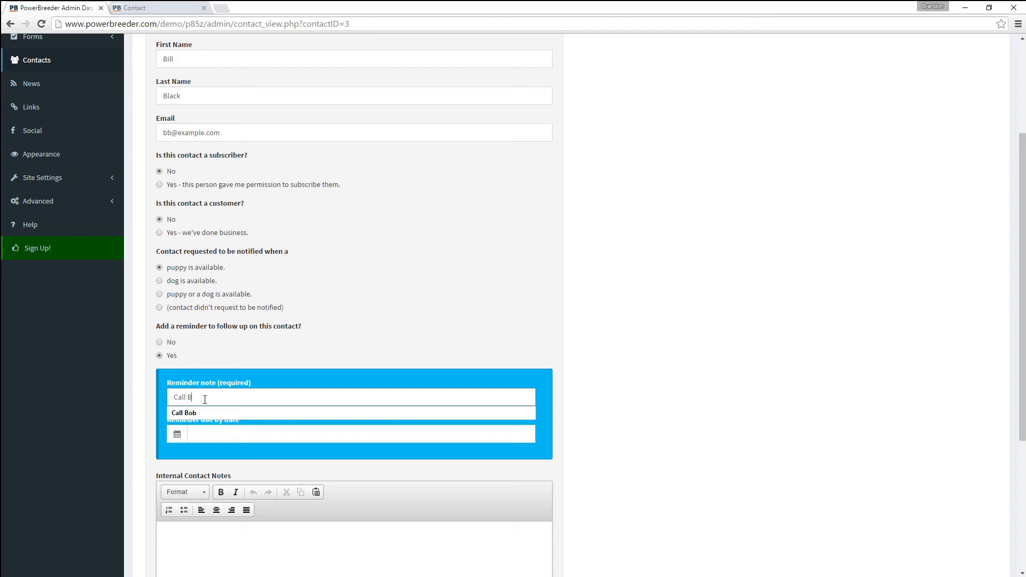
pyautogui.write('ill')
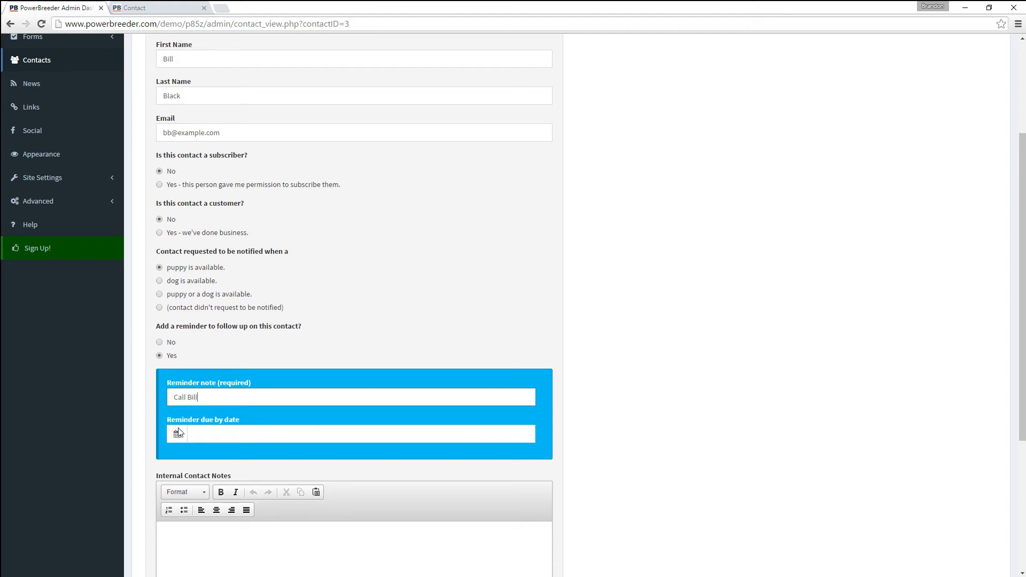
pyautogui.click(178, 434)
pyautogui.click(184, 435)
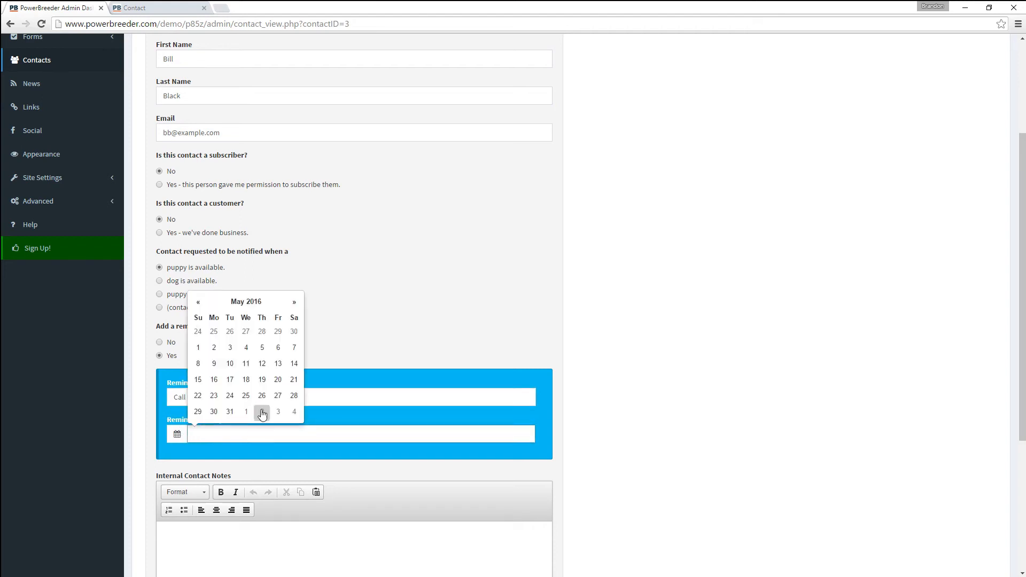
pyautogui.click(232, 416)
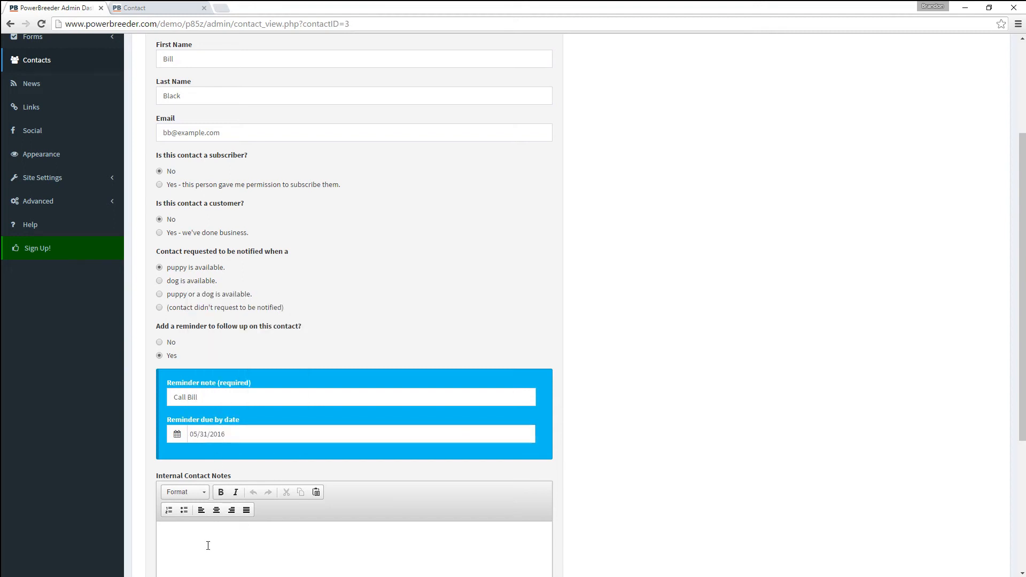
pyautogui.scroll(-3, 204, 546)
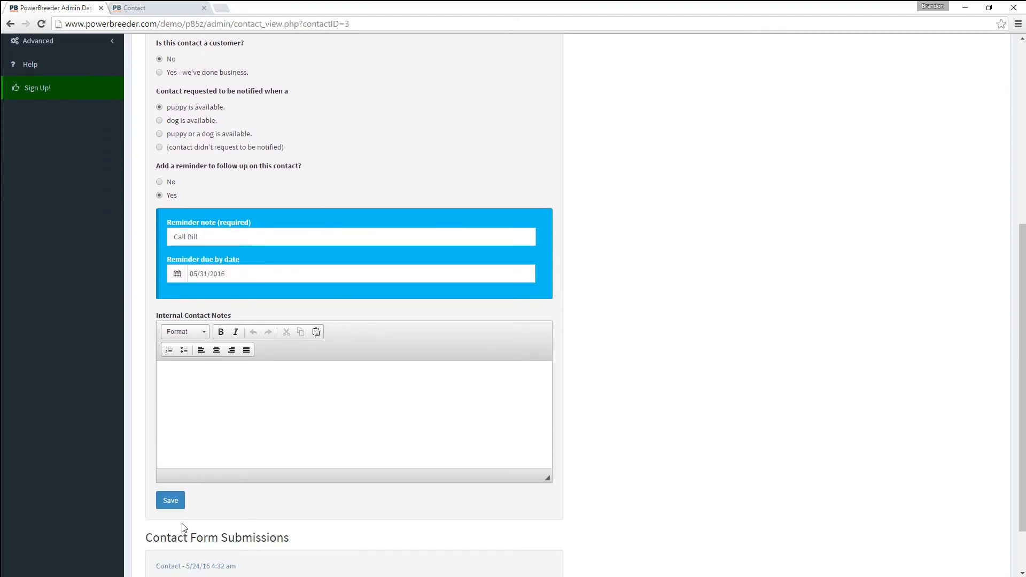
pyautogui.click(166, 502)
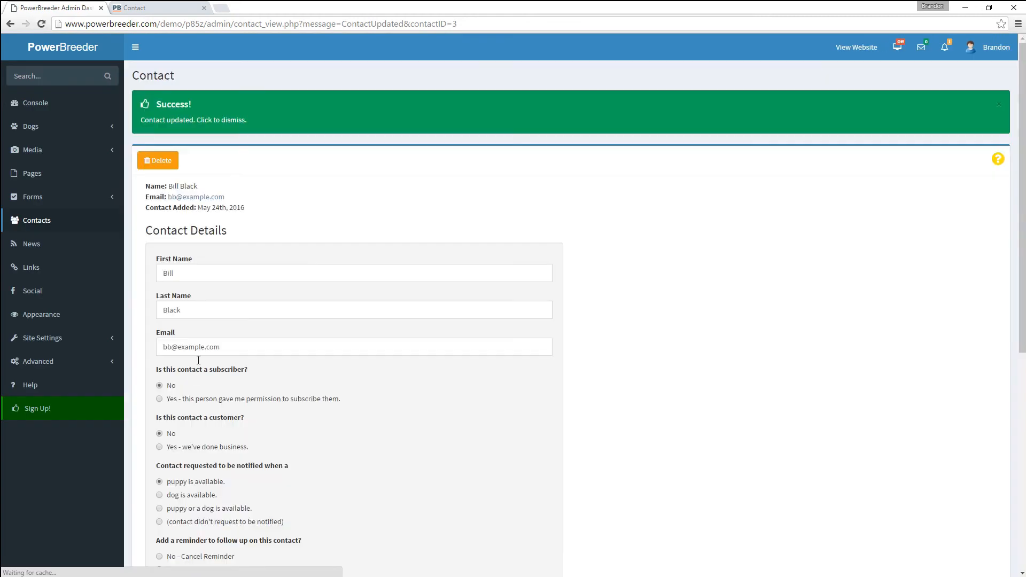
pyautogui.click(942, 48)
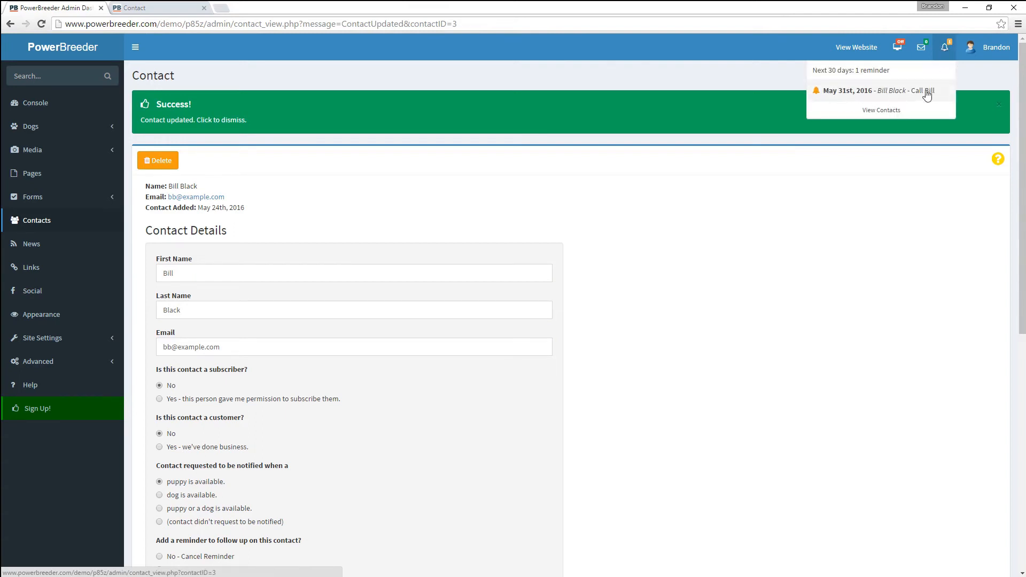
# - Review the contact's details and its submitted form comment from the Contacts list
pyautogui.click(875, 110)
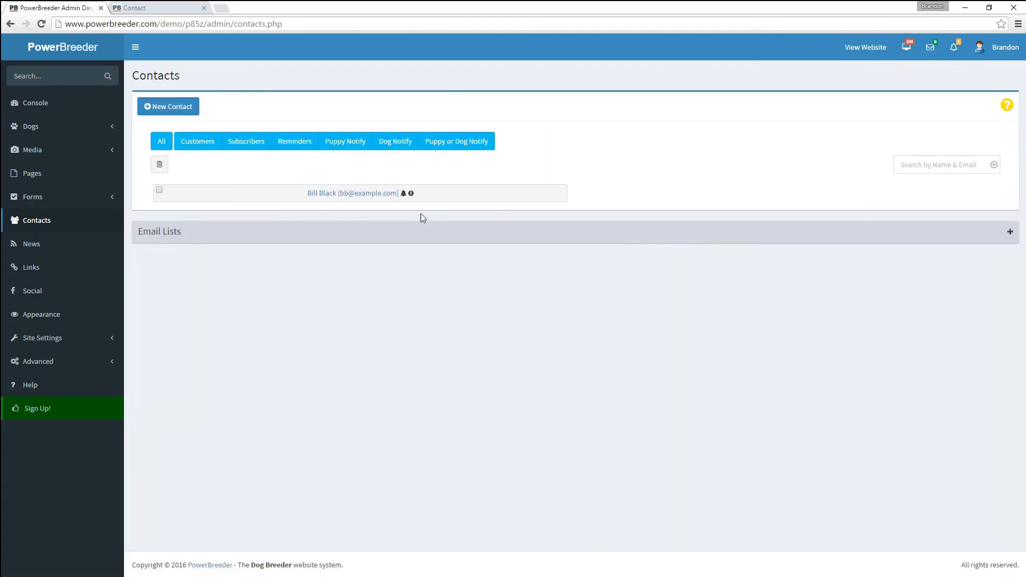
pyautogui.click(327, 185)
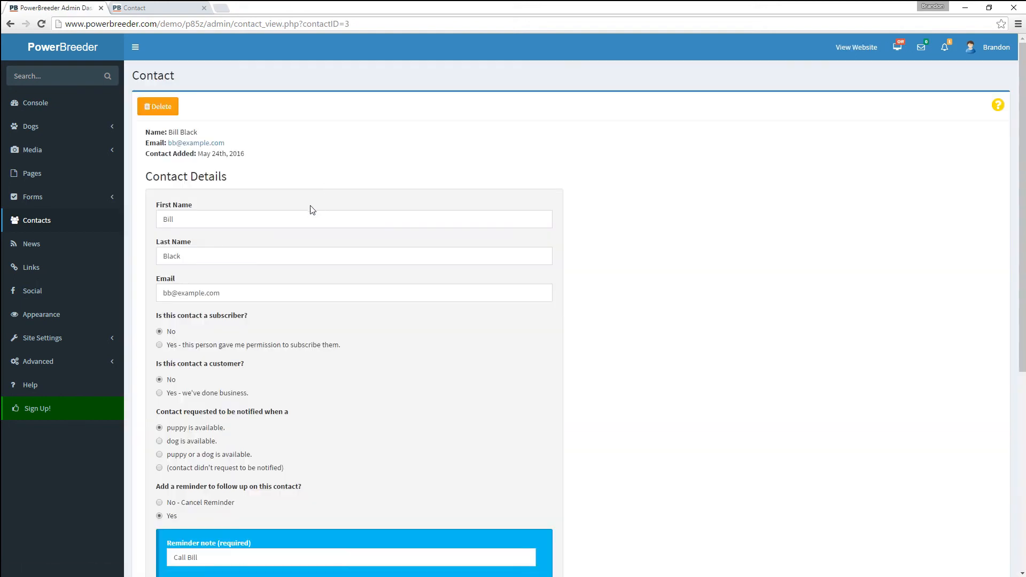
pyautogui.scroll(-7, 310, 284)
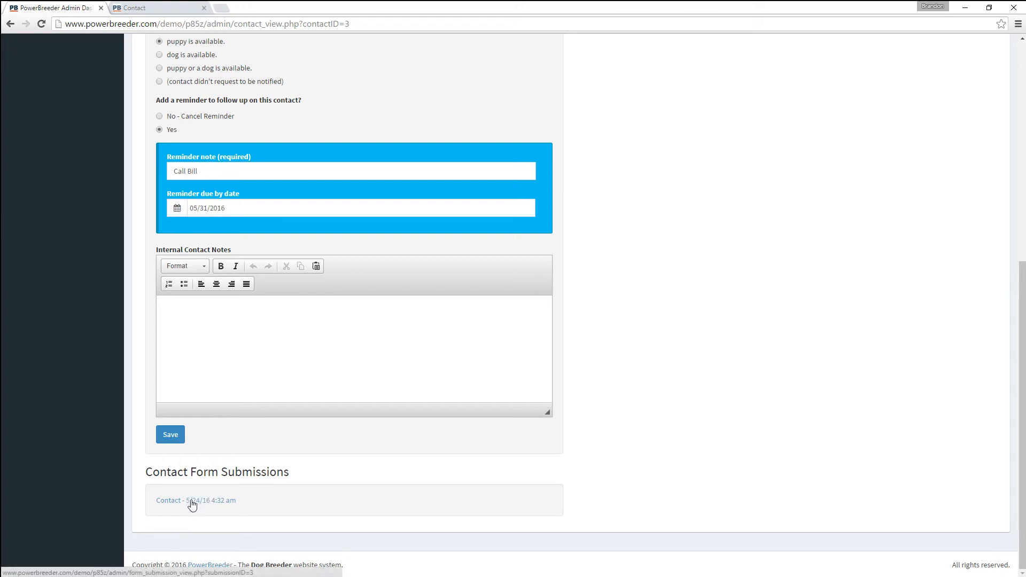
pyautogui.click(209, 508)
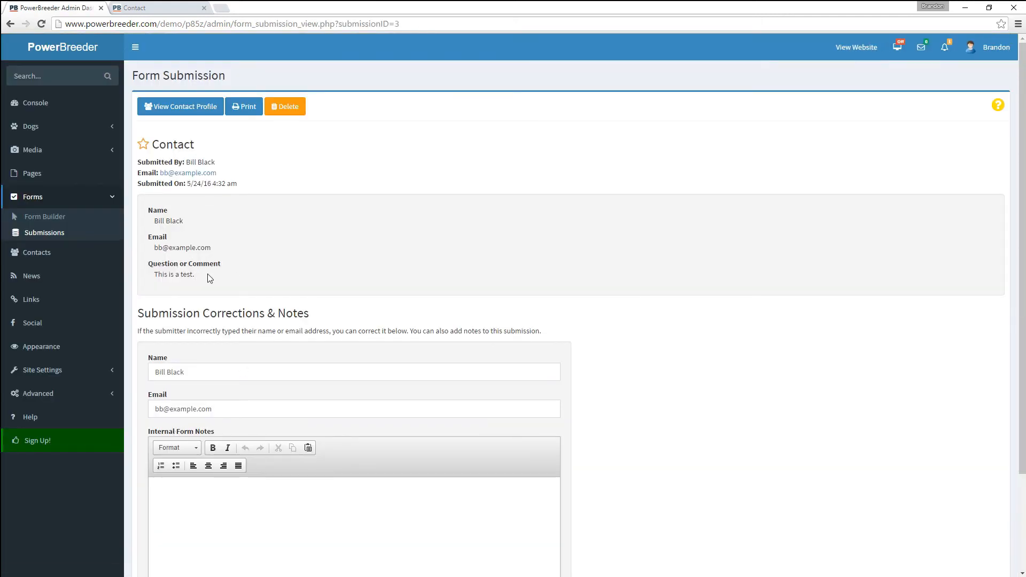
pyautogui.moveTo(207, 274); pyautogui.dragTo(153, 276)
# - Delete the checked contact from the Contacts list and confirm the deletion
pyautogui.click(44, 251)
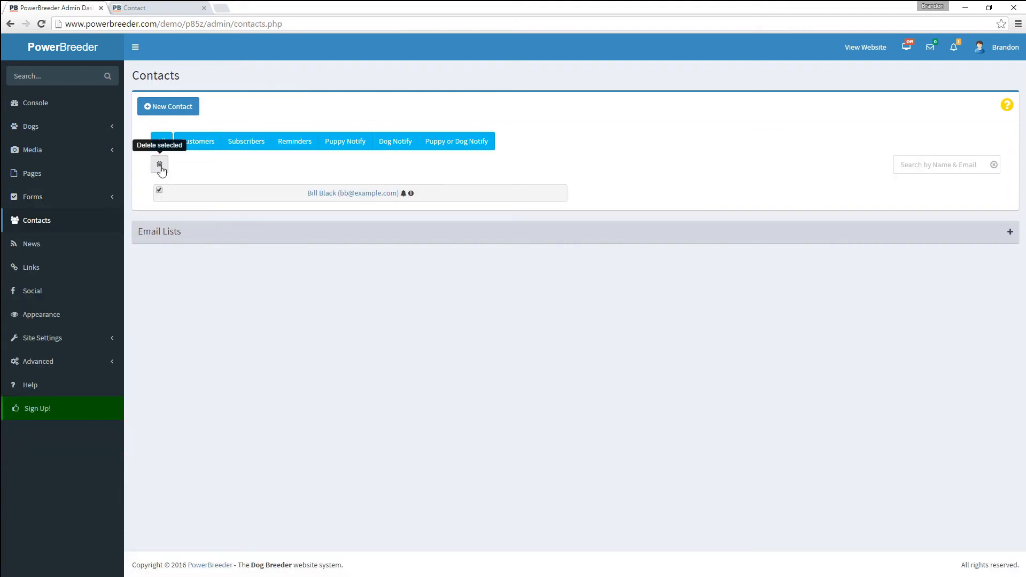
pyautogui.click(158, 166)
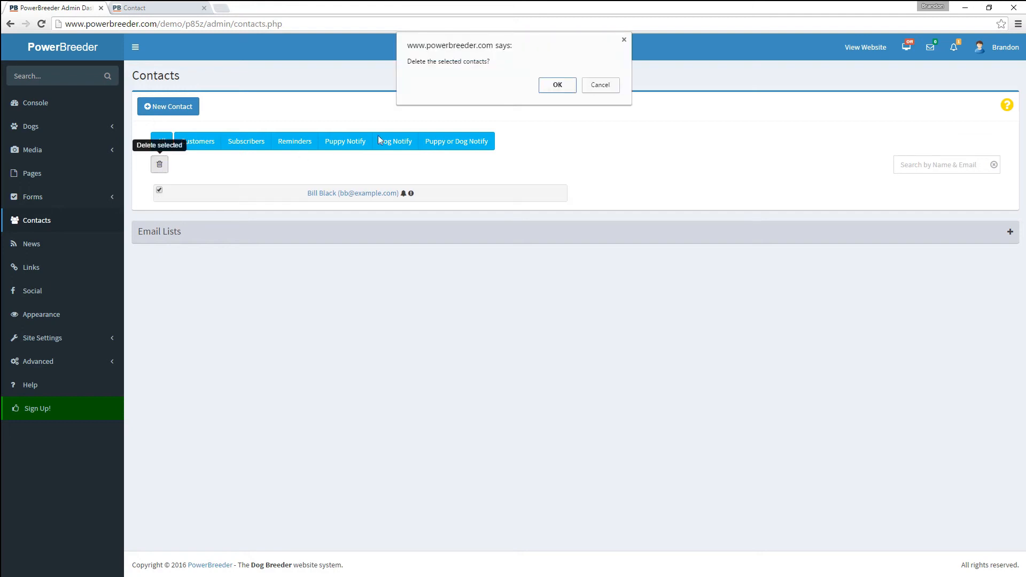
pyautogui.click(557, 85)
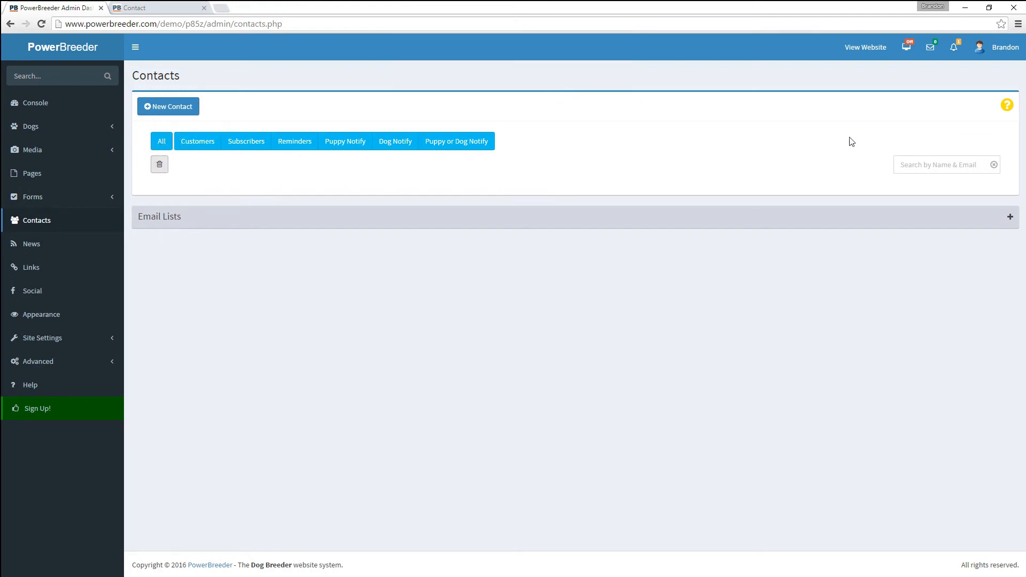
pyautogui.click(912, 162)
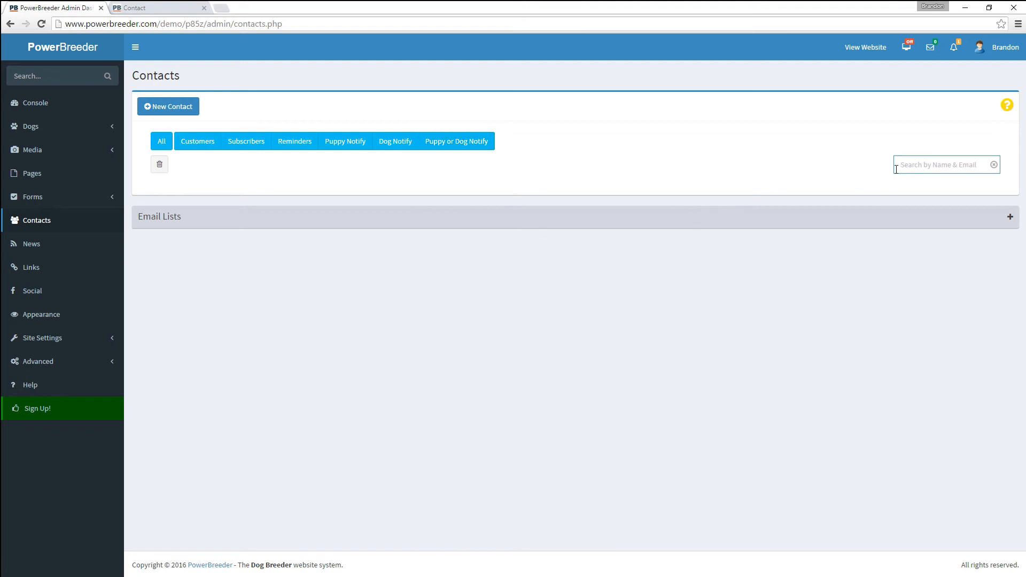
# - Move from Website News to the Links page with Clubs, Health and Other Links categories
pyautogui.click(36, 246)
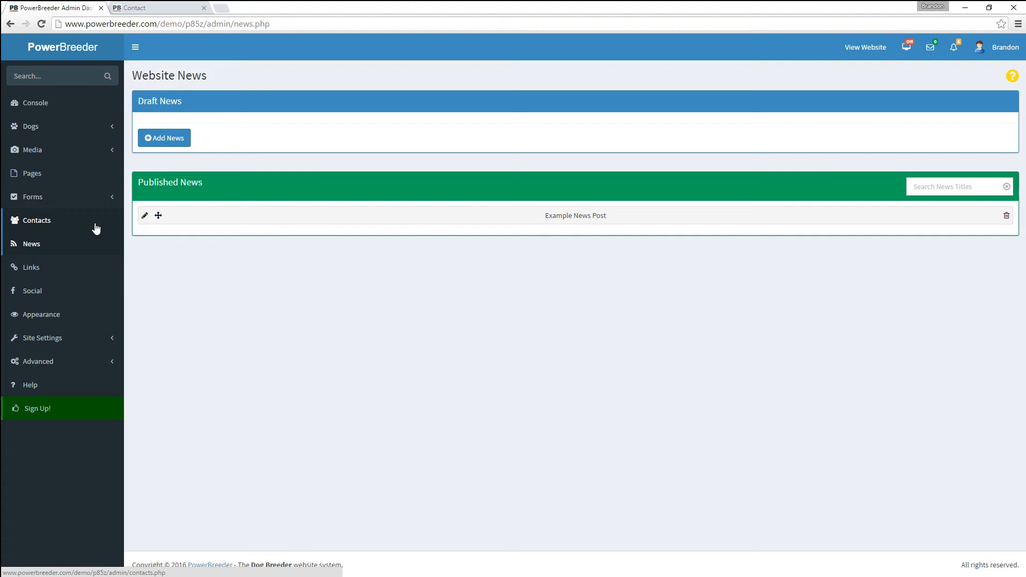
pyautogui.click(47, 268)
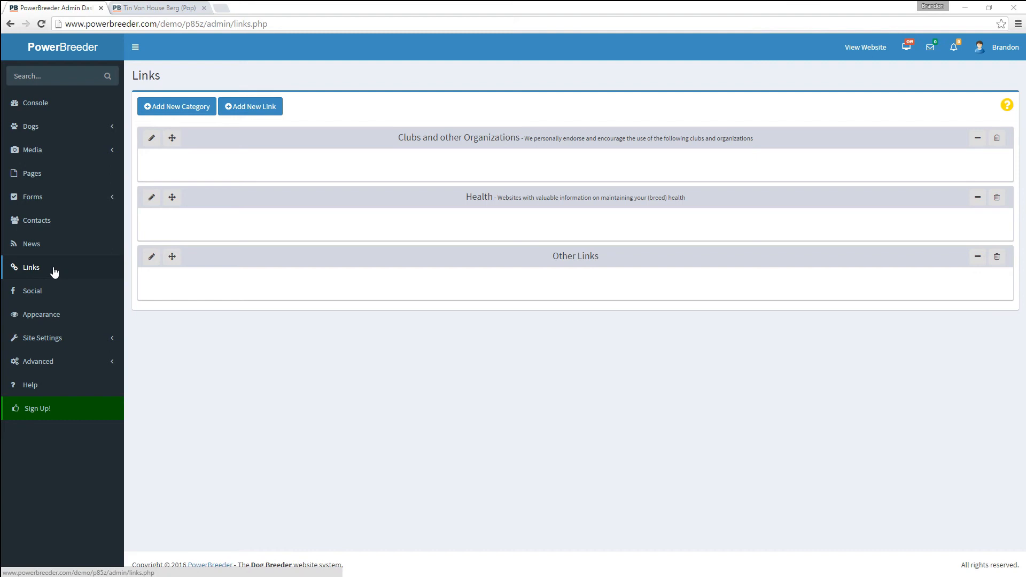
# - Check the YouTube address in Social Accounts & Sharing against the public profile's footer icons
pyautogui.click(52, 290)
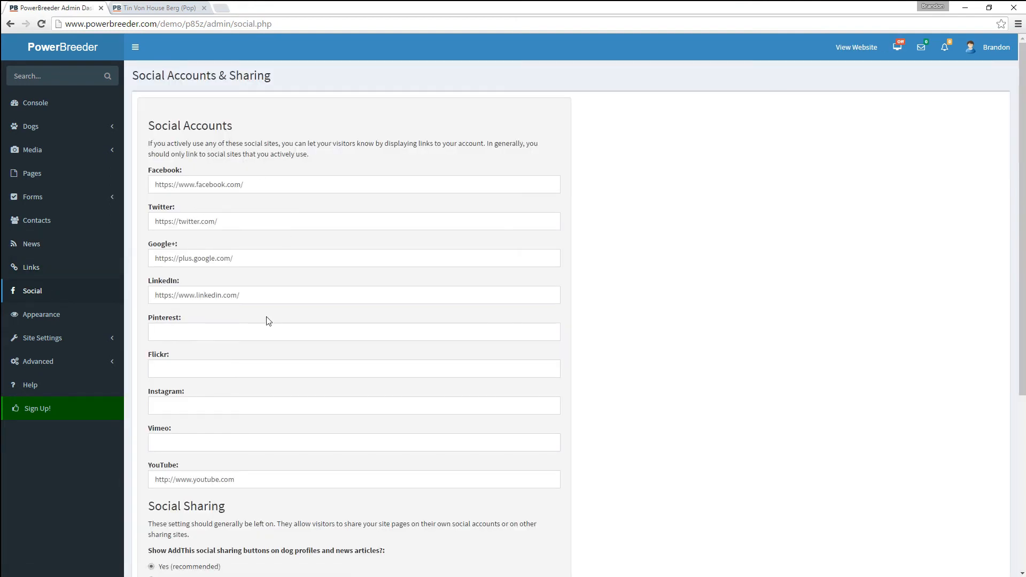
pyautogui.scroll(-3, 267, 320)
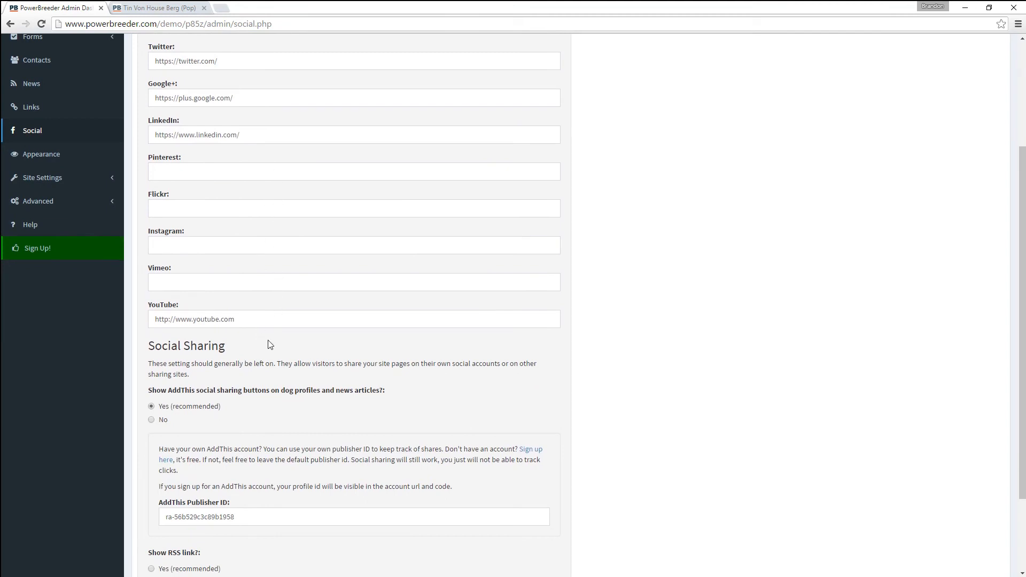
pyautogui.moveTo(263, 320); pyautogui.dragTo(124, 310)
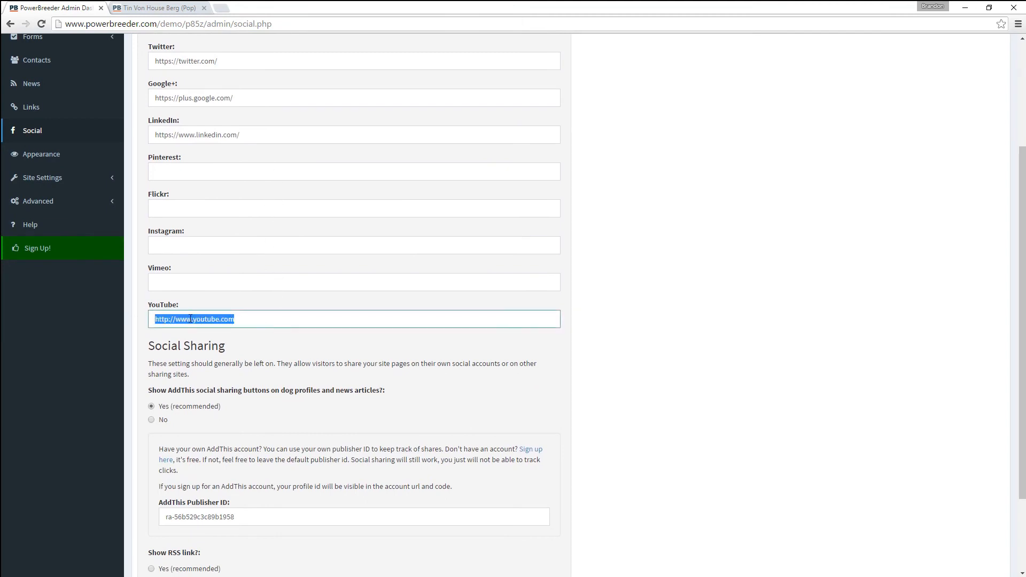
pyautogui.click(174, 10)
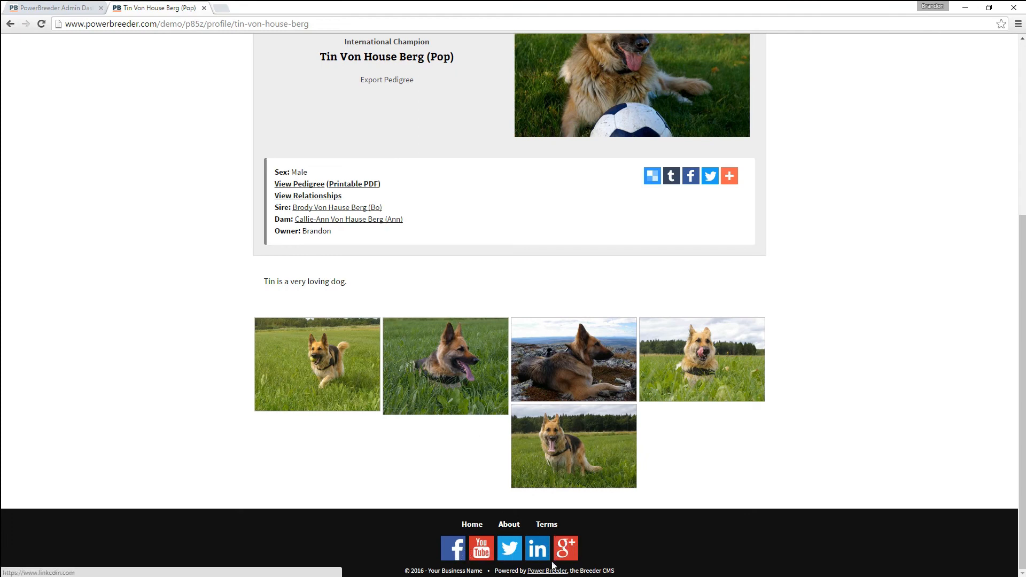
pyautogui.click(65, 9)
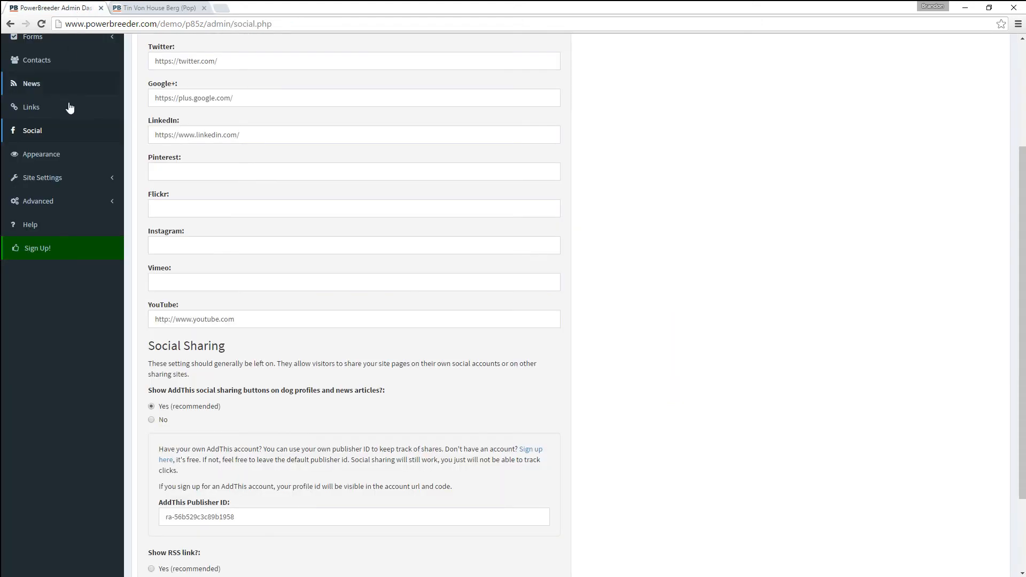
# - Upload logo.png as the site logo and save it
pyautogui.click(40, 156)
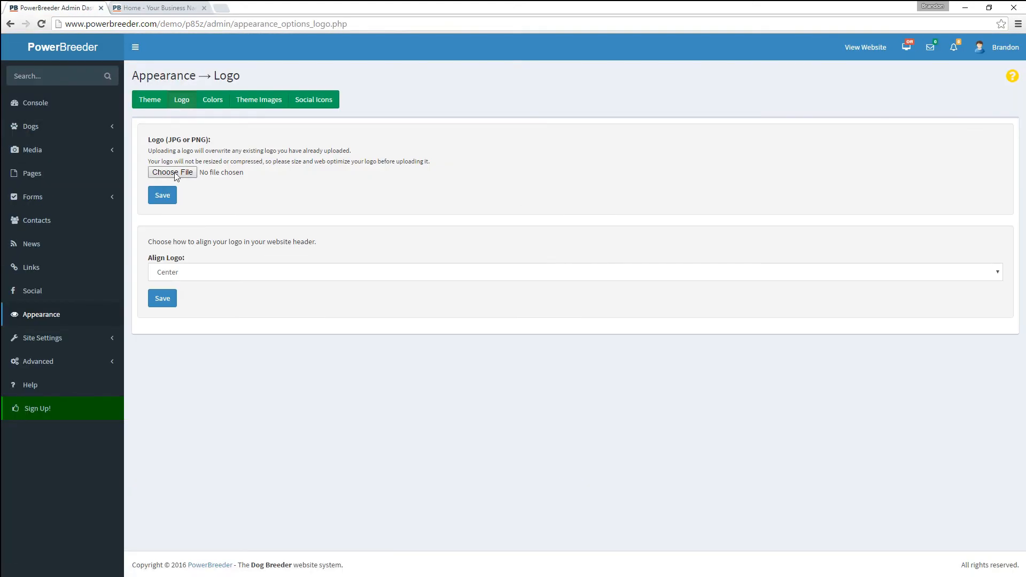
pyautogui.click(174, 172)
pyautogui.doubleClick(179, 92)
pyautogui.click(170, 195)
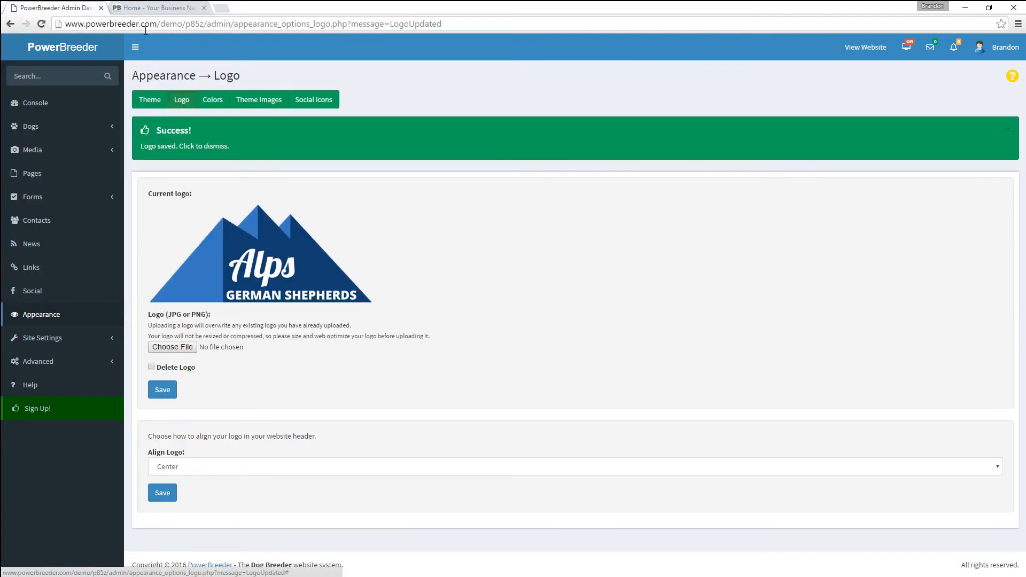
# - Reload the public website to confirm the Alps German Shepherds logo in the header
pyautogui.click(144, 8)
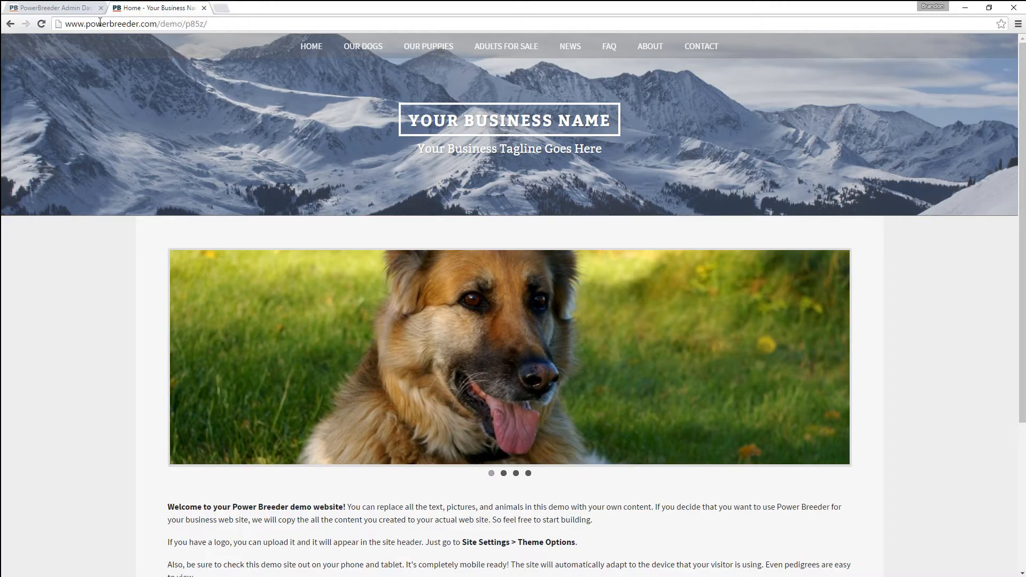
pyautogui.click(45, 25)
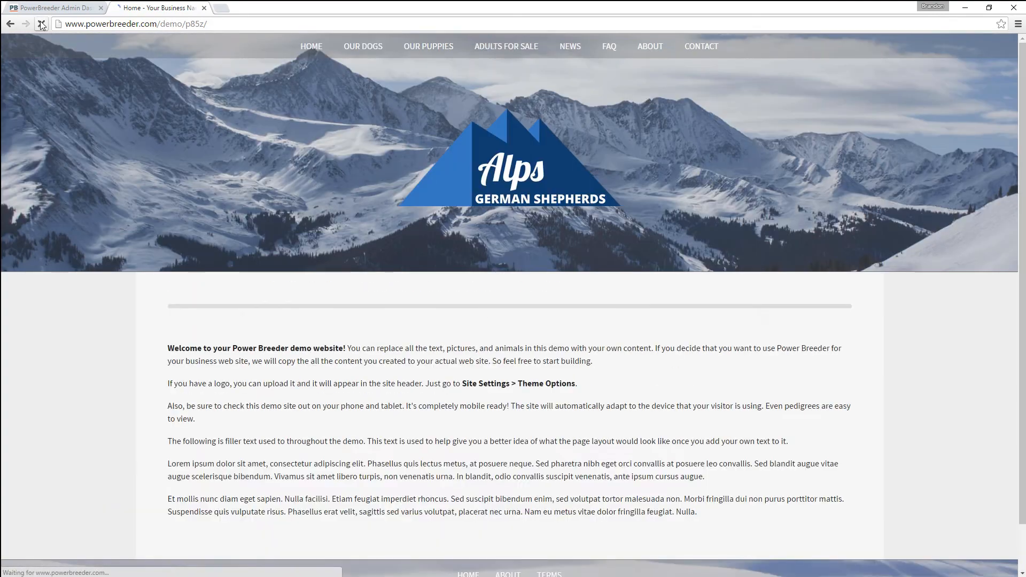
pyautogui.click(50, 11)
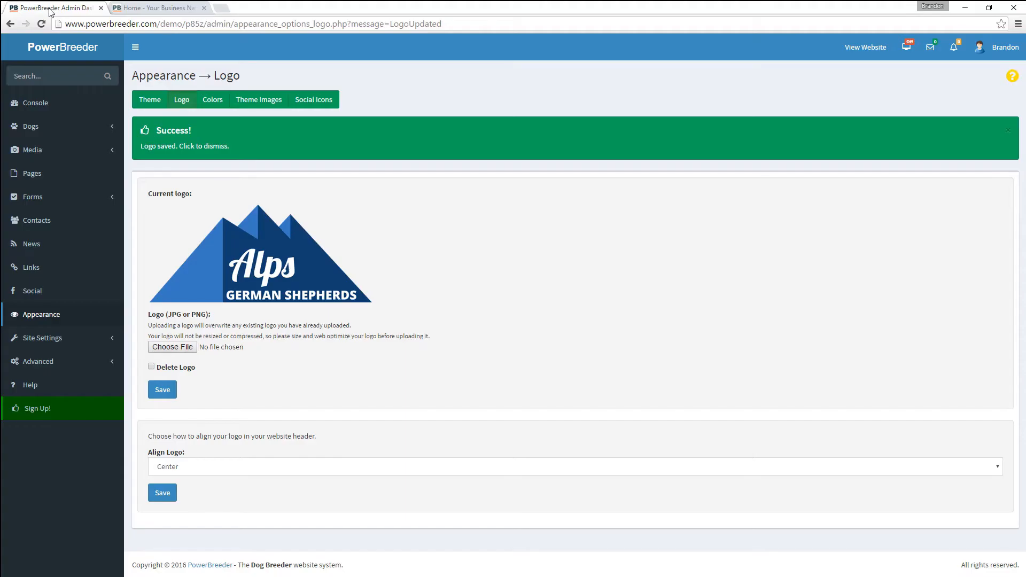
pyautogui.click(213, 102)
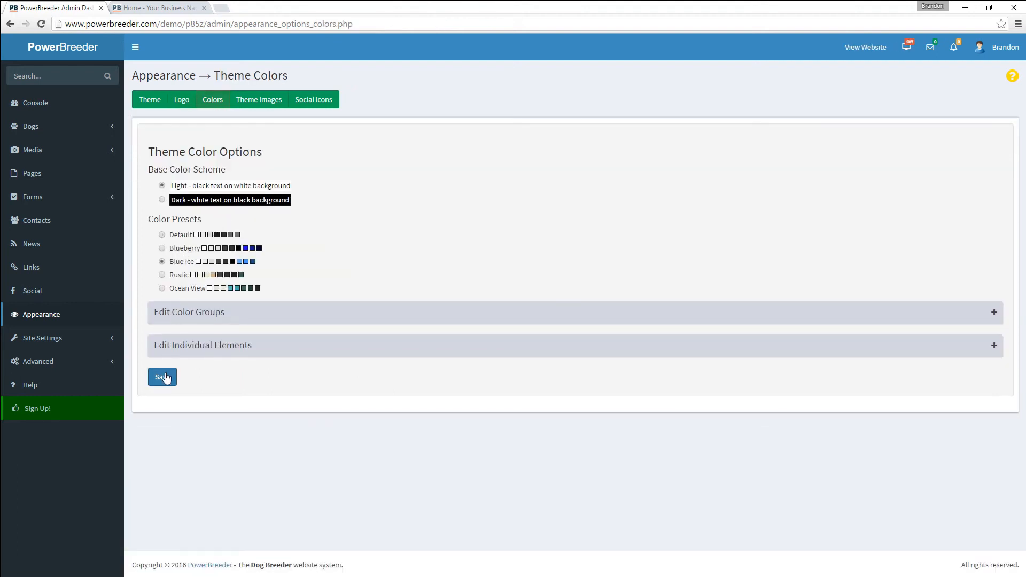
# - Save the theme colours and reload the public website to view them
pyautogui.click(163, 377)
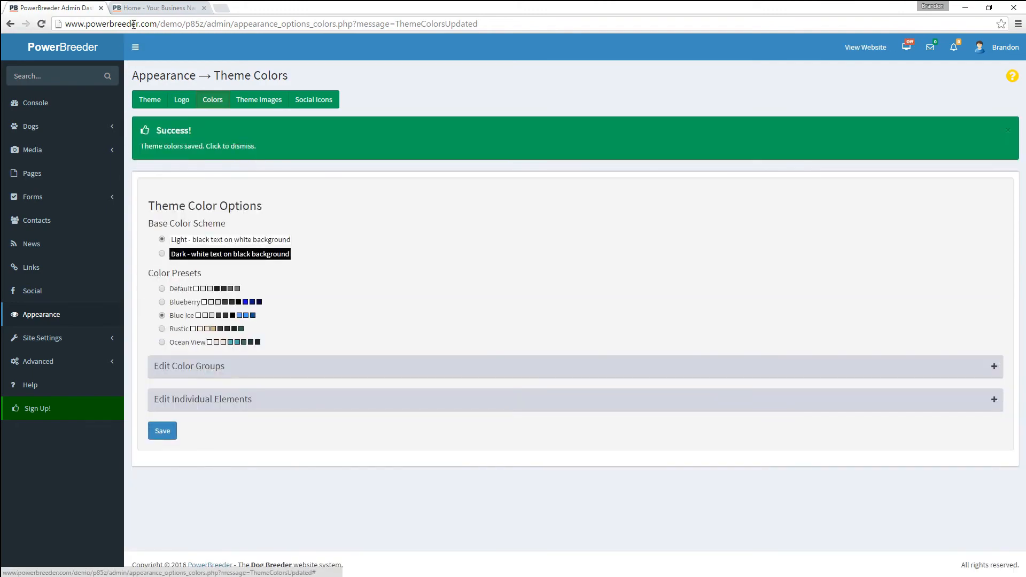
pyautogui.click(136, 8)
pyautogui.click(42, 24)
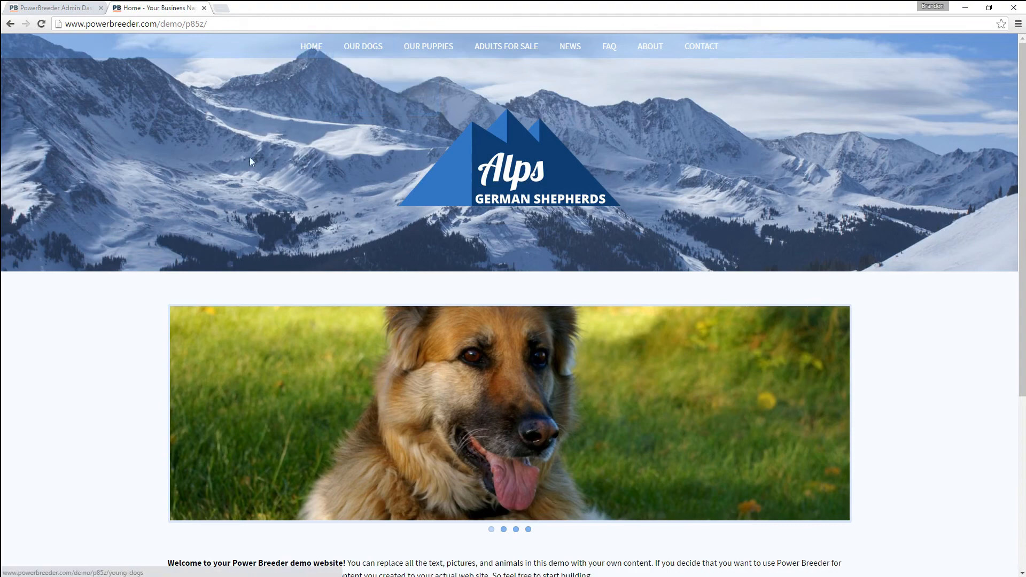
pyautogui.click(48, 5)
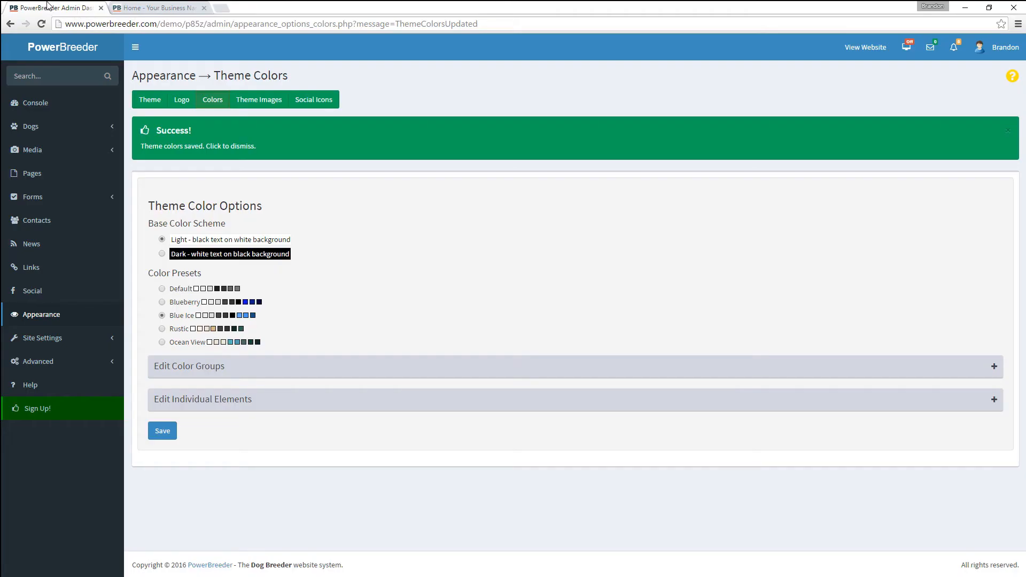
# - Switch the base colour scheme to Dark and save it
pyautogui.click(191, 260)
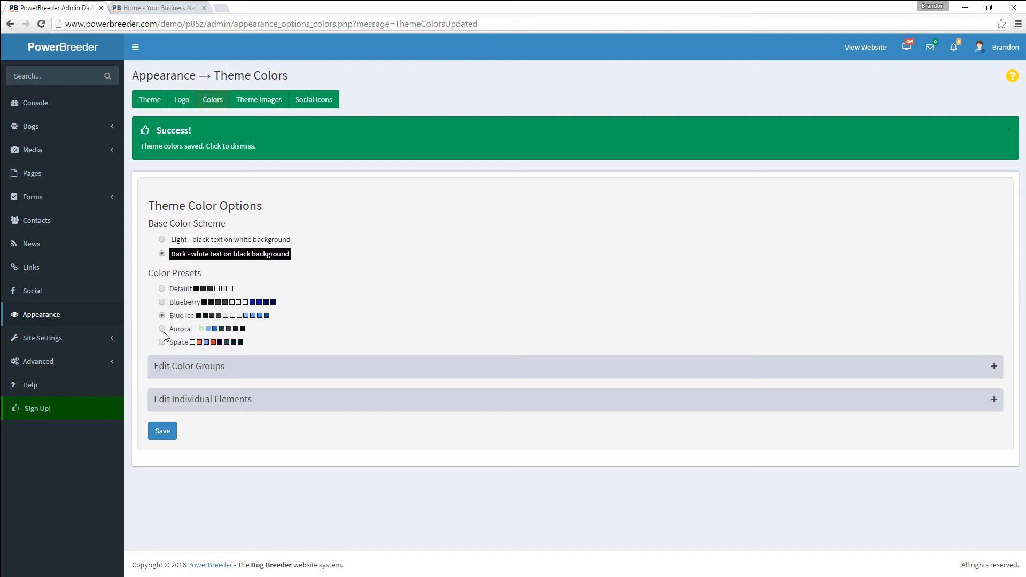
pyautogui.click(163, 431)
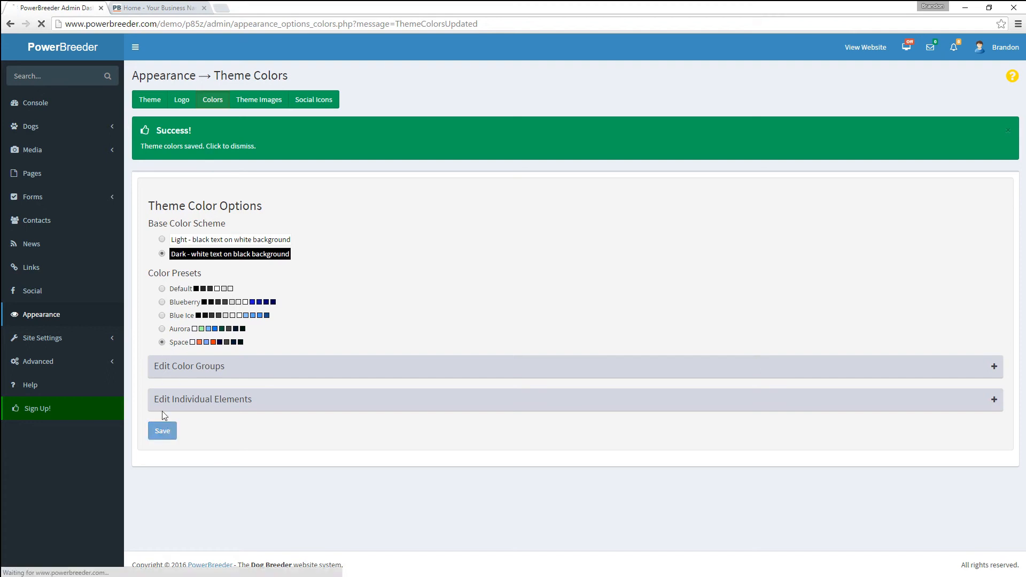
pyautogui.click(190, 103)
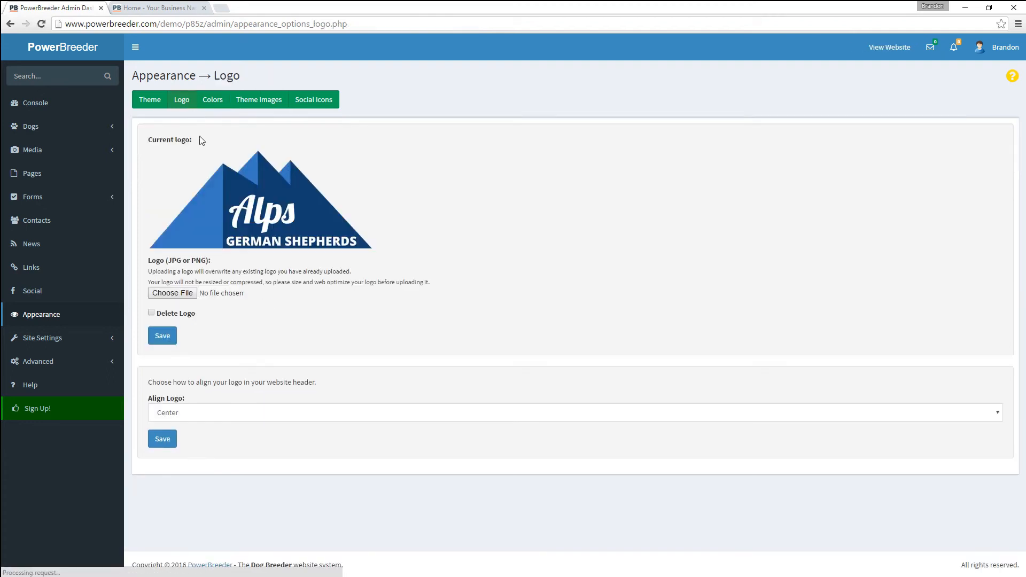
# - Delete the site logo and inspect the live site's dark Space look showing 'Your Business Name'
pyautogui.click(170, 311)
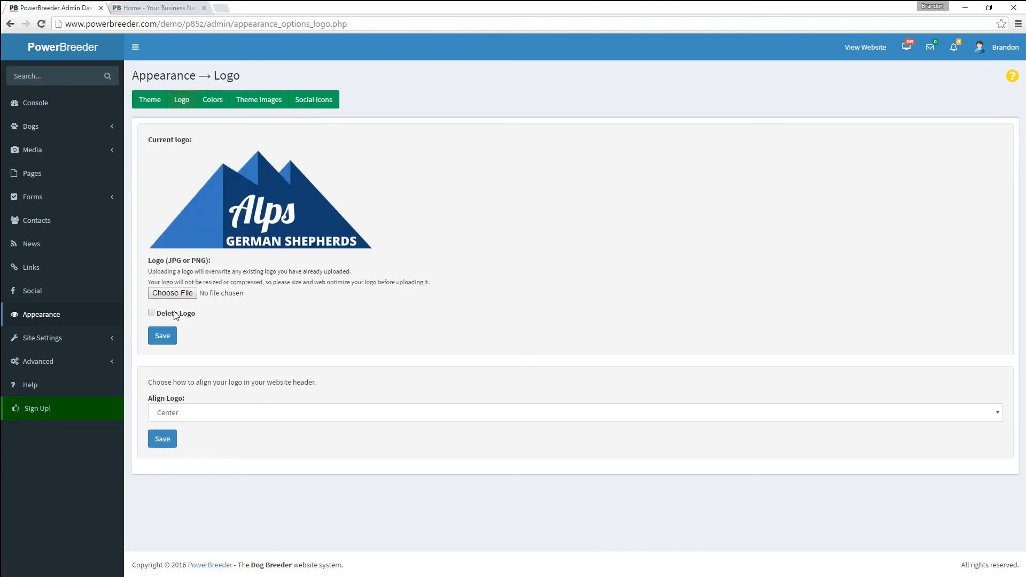
pyautogui.click(163, 337)
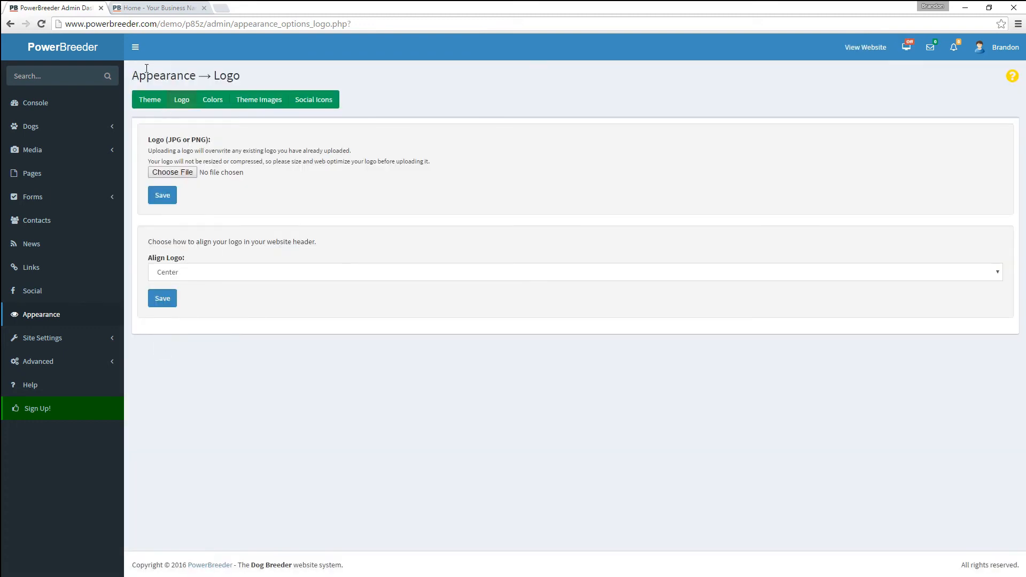
pyautogui.click(143, 9)
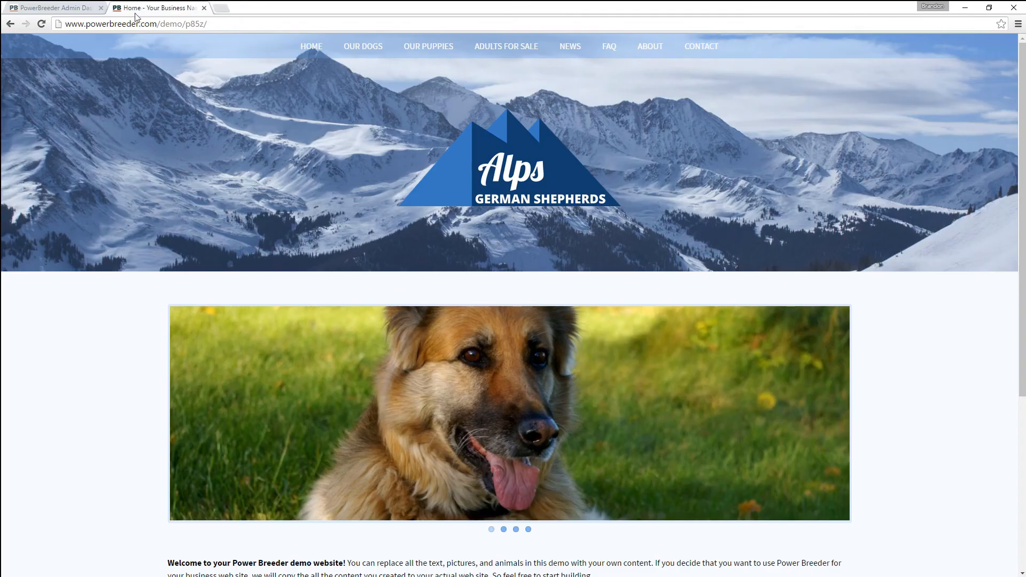
pyautogui.click(41, 24)
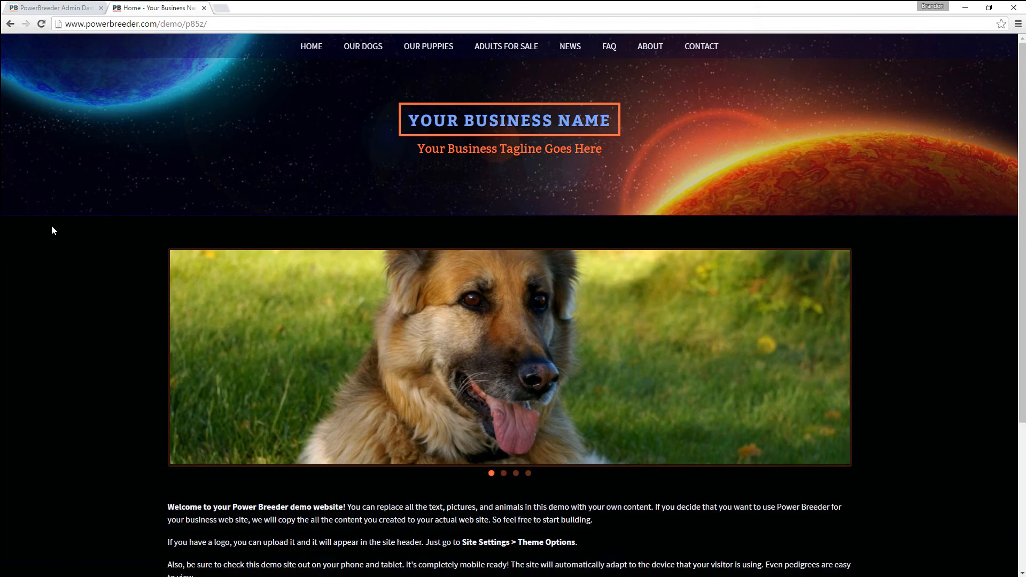
pyautogui.scroll(-4, 68, 300)
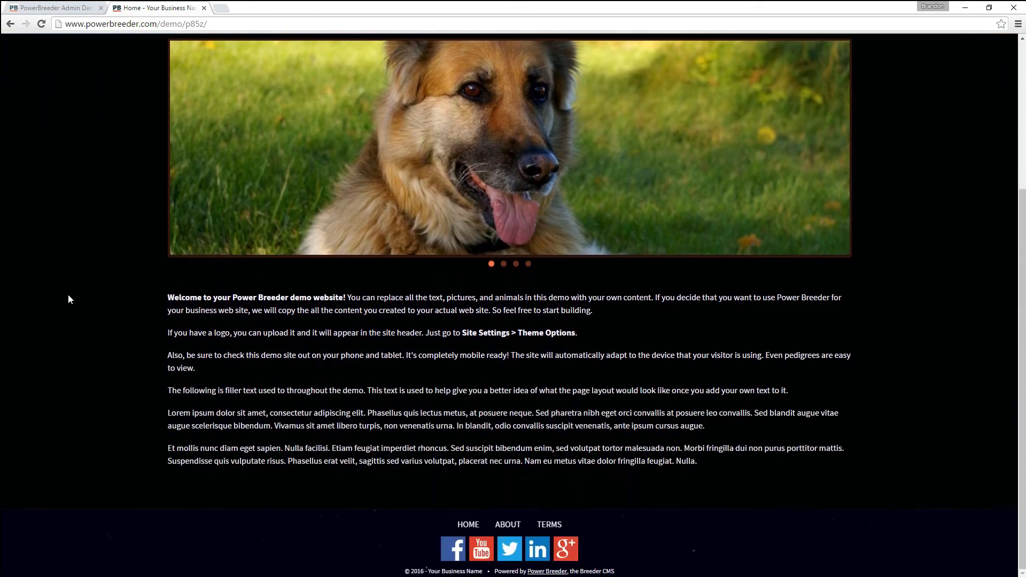
pyautogui.scroll(1, 69, 299)
pyautogui.scroll(3, 67, 299)
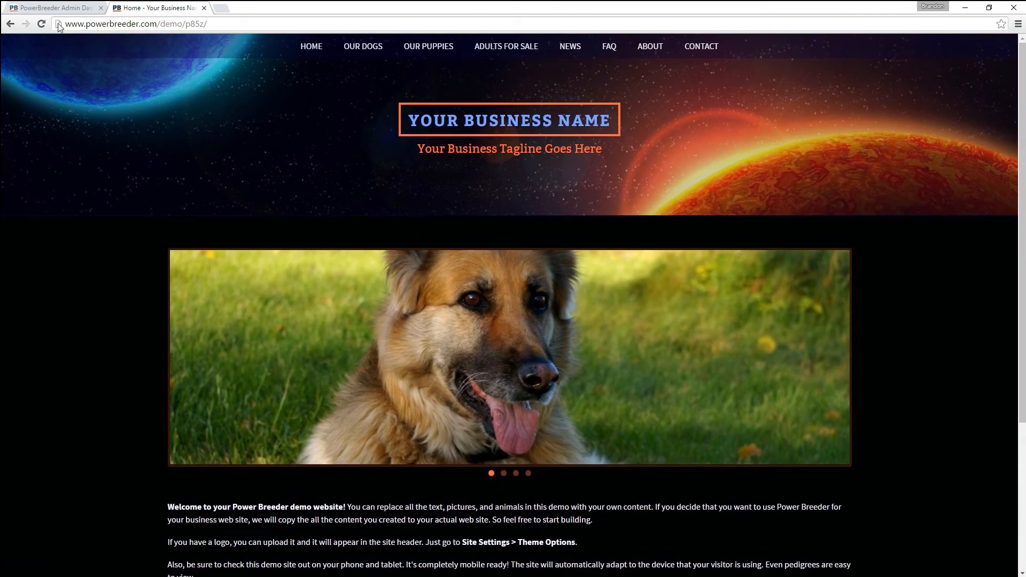
pyautogui.click(59, 8)
pyautogui.click(211, 103)
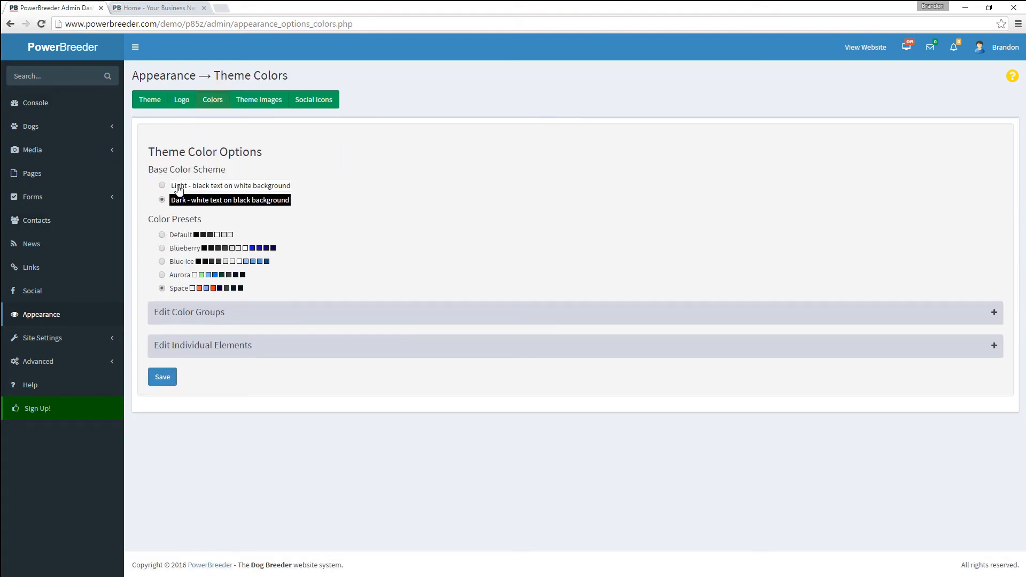
# - Choose the Light base scheme with the Ocean View colour preset and save
pyautogui.click(178, 187)
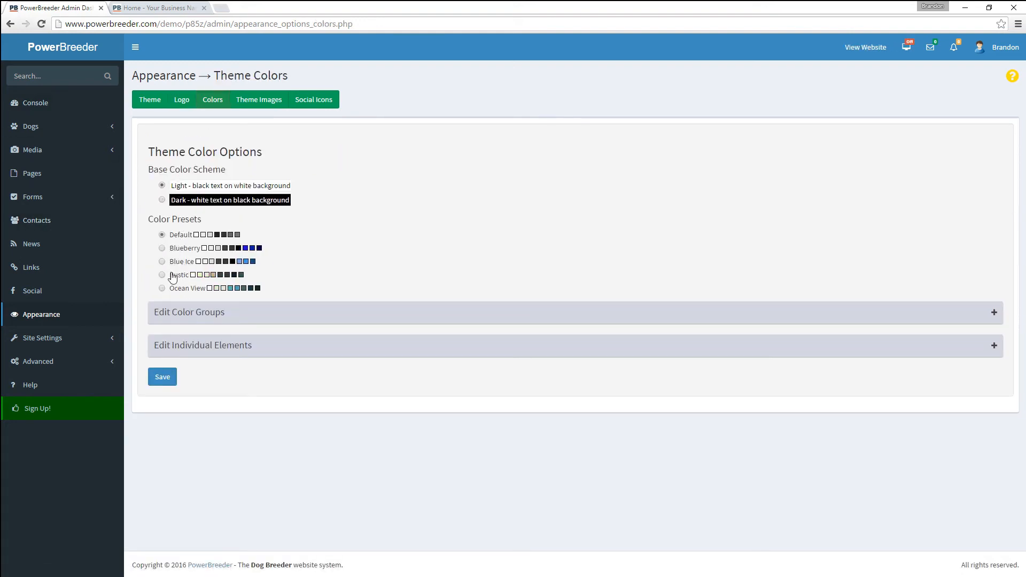
pyautogui.click(175, 289)
pyautogui.click(162, 376)
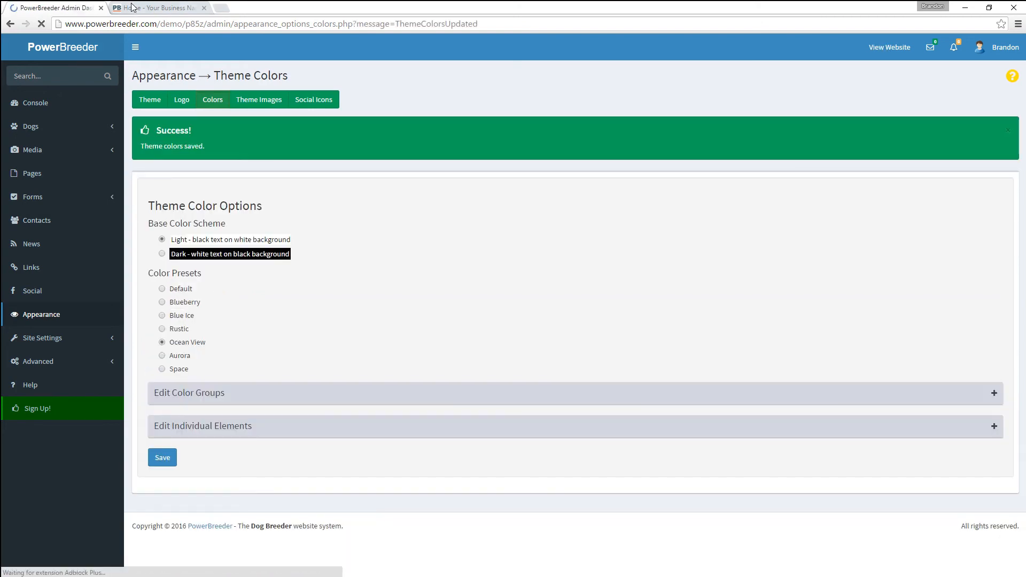
# - Reload the live site to view the new Ocean View beach header
pyautogui.click(134, 9)
pyautogui.click(44, 27)
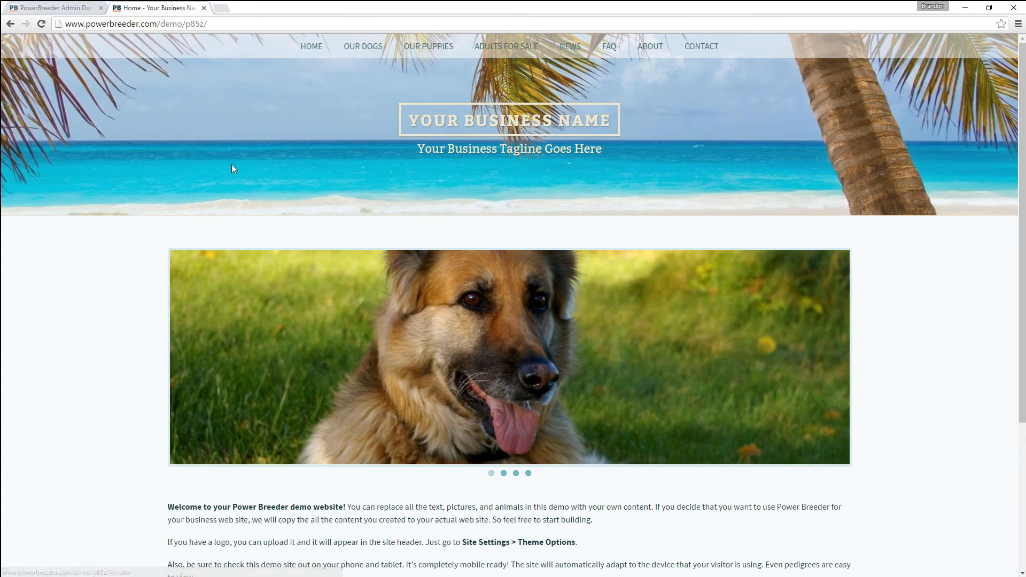
pyautogui.scroll(-4, 232, 169)
pyautogui.scroll(4, 214, 171)
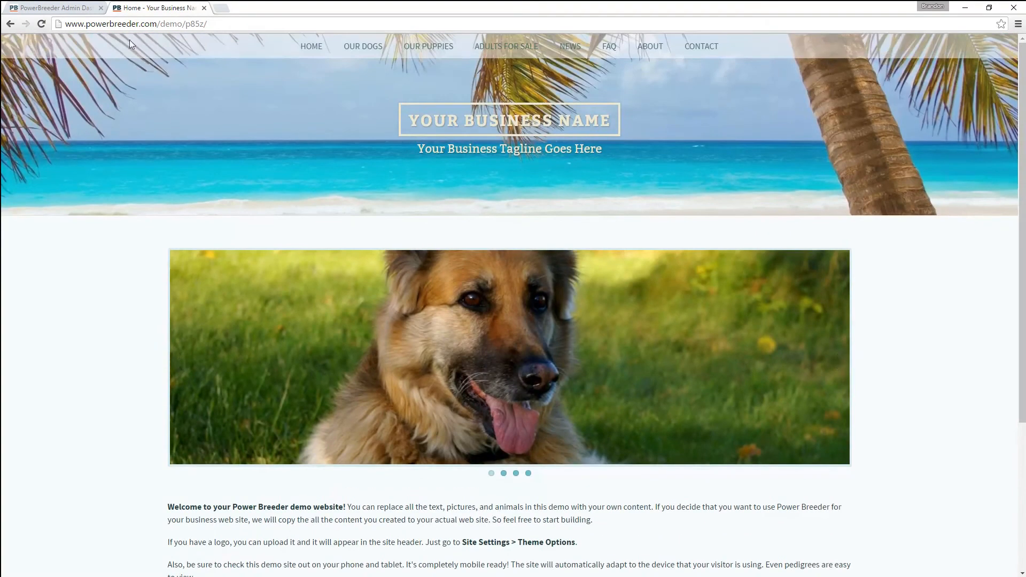
pyautogui.click(80, 8)
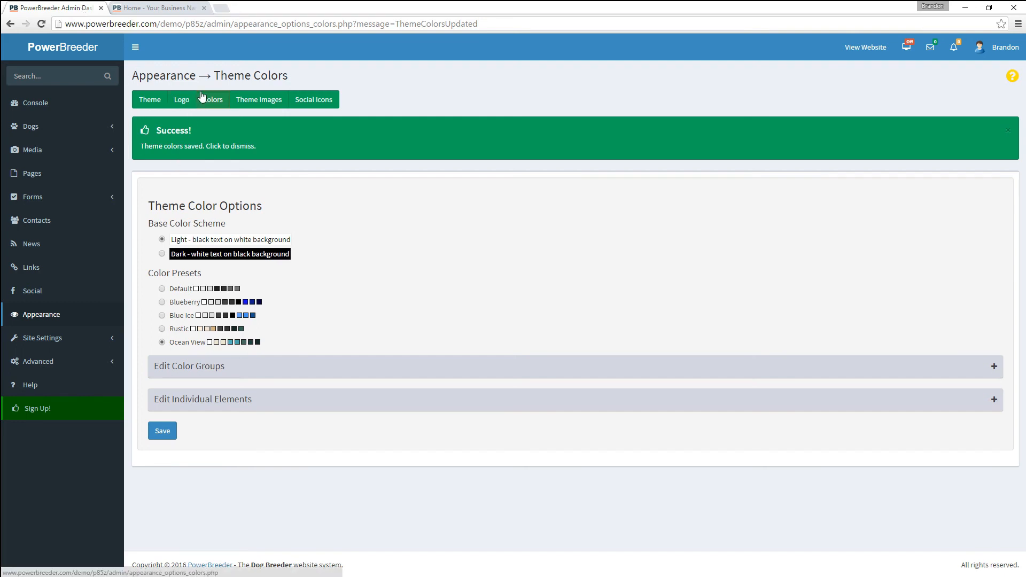
# - Add the running German Shepherd photo from the Tin Von House Berg gallery as a header photo
pyautogui.click(243, 98)
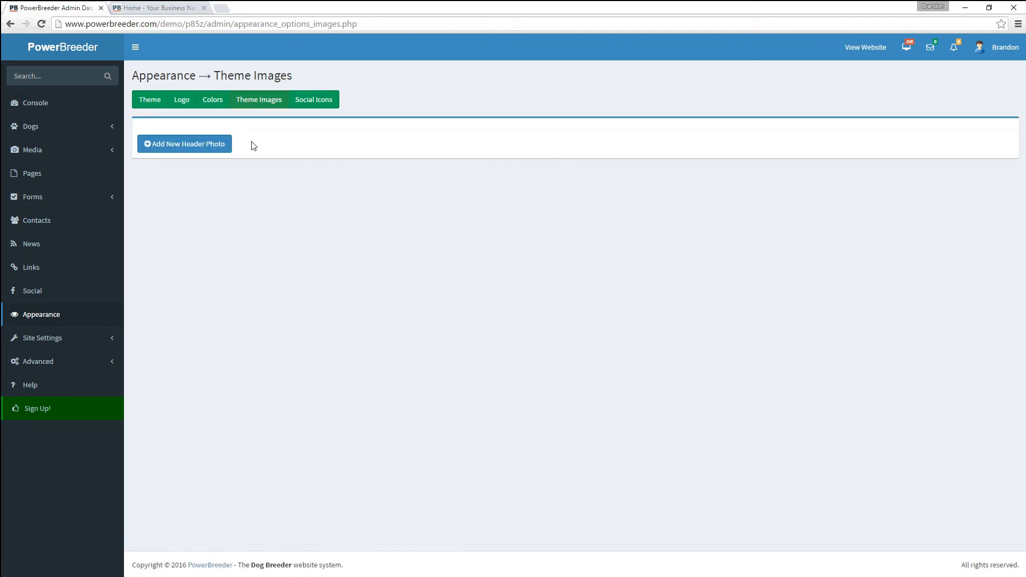
pyautogui.click(201, 149)
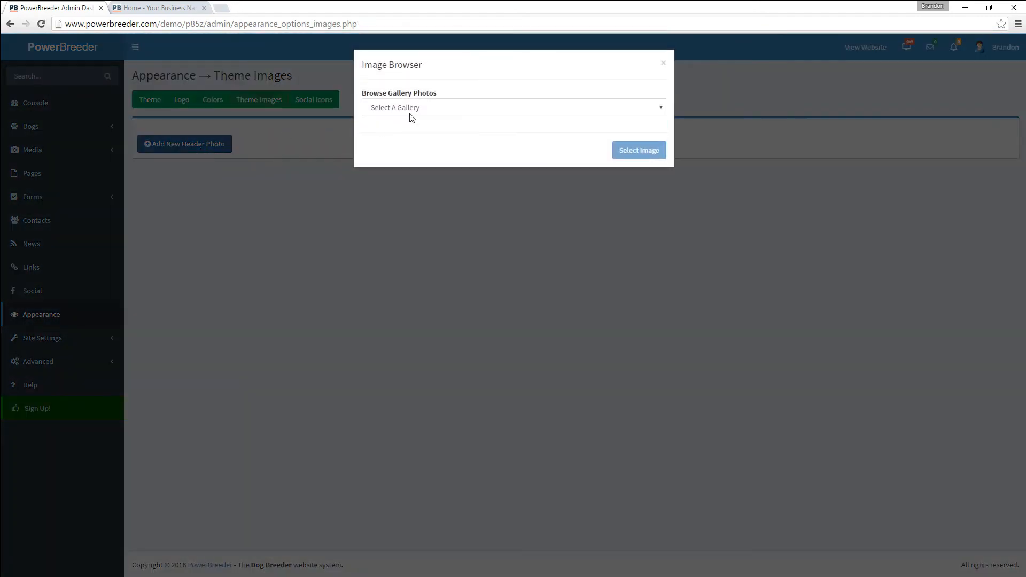
pyautogui.click(414, 107)
pyautogui.click(412, 204)
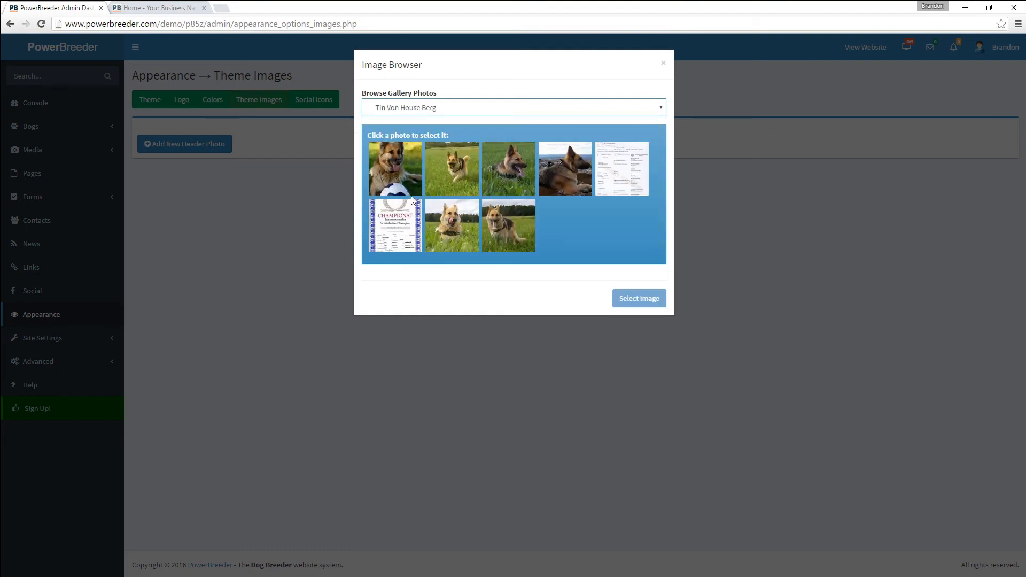
pyautogui.click(459, 167)
pyautogui.click(634, 300)
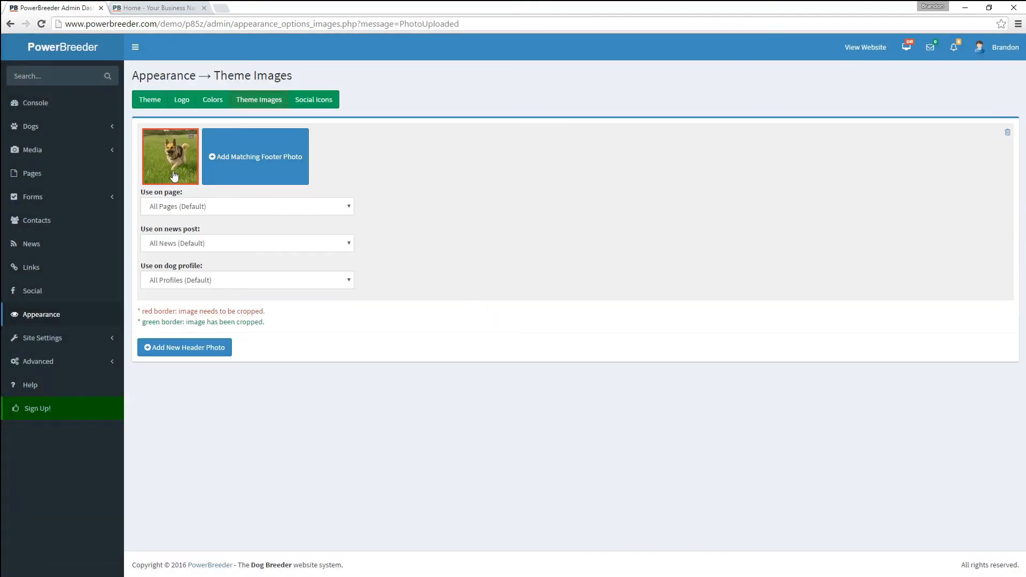
# - Crop the header photo by moving the crop area up onto the dog
pyautogui.click(174, 176)
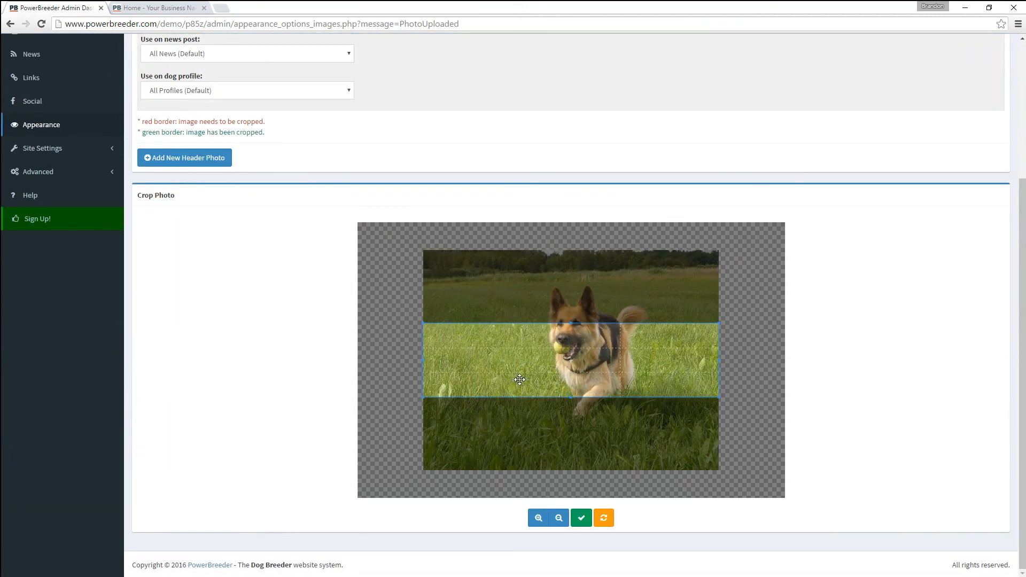
pyautogui.moveTo(520, 379); pyautogui.dragTo(521, 348)
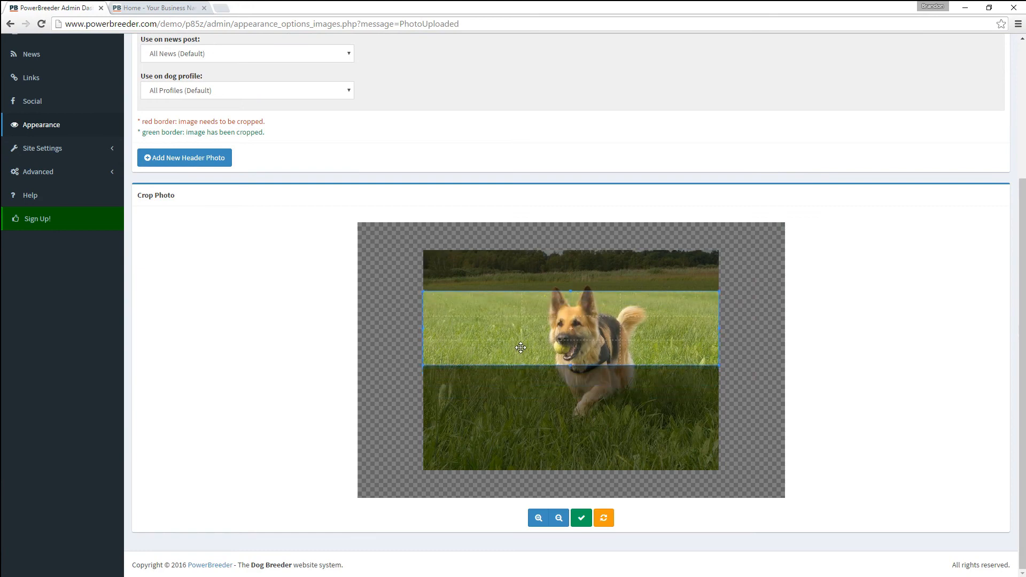
pyautogui.click(581, 518)
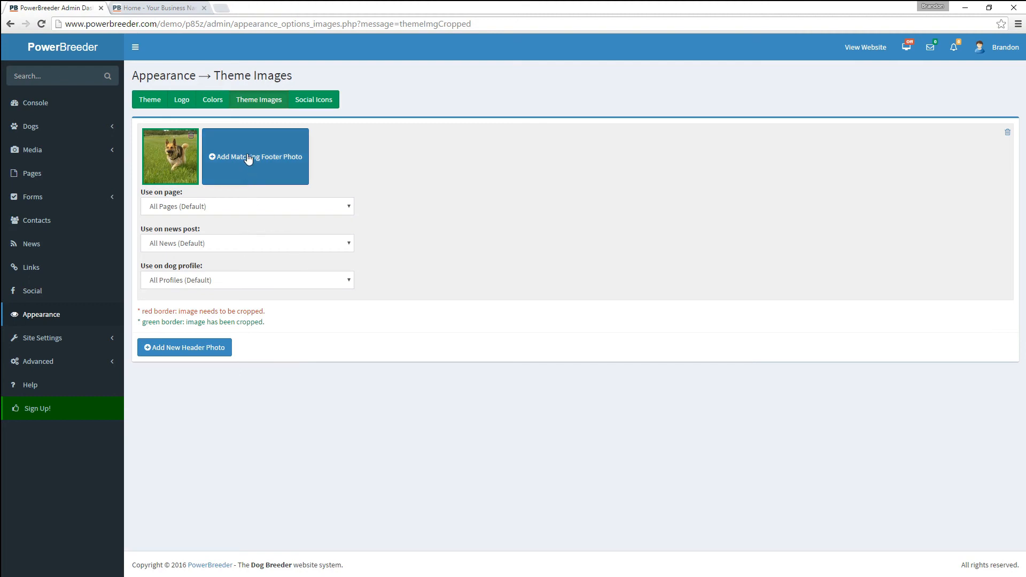
# - Add the same Tin Von House Berg running-dog photo as the matching footer photo
pyautogui.click(247, 154)
pyautogui.click(422, 109)
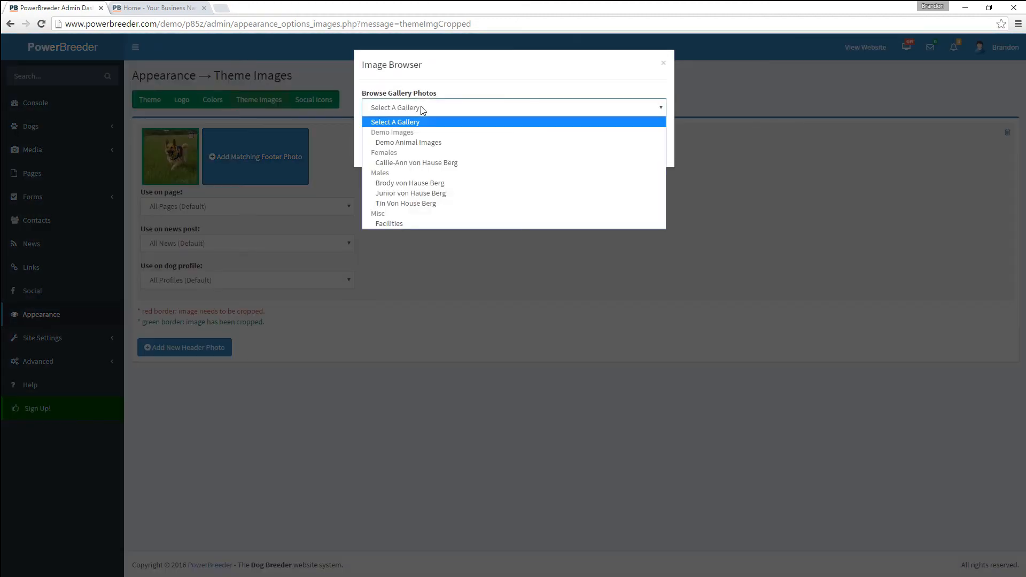
pyautogui.click(448, 202)
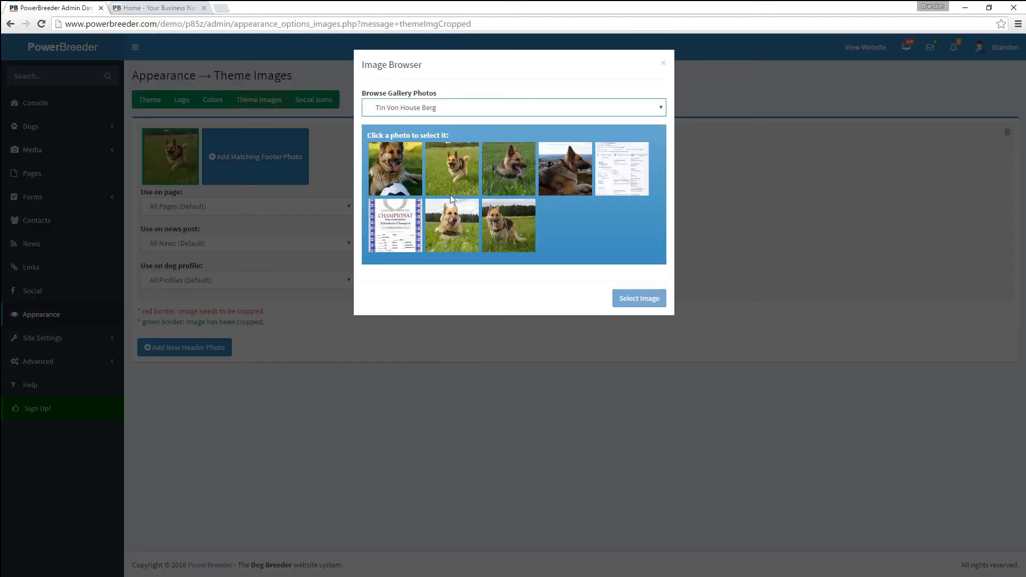
pyautogui.click(450, 178)
pyautogui.click(639, 298)
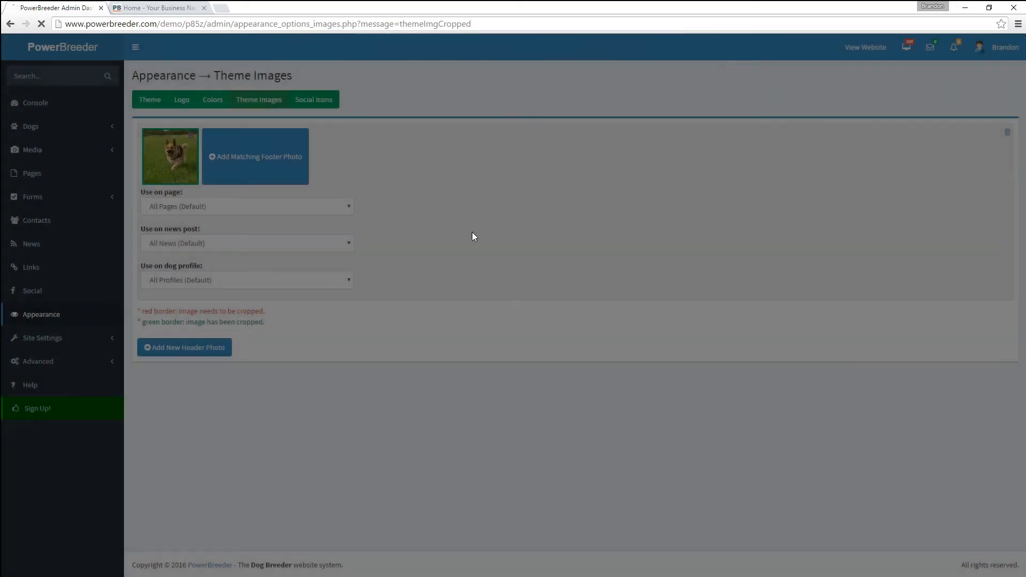
# - Crop the footer photo down to the grass and bring up the live website
pyautogui.click(229, 165)
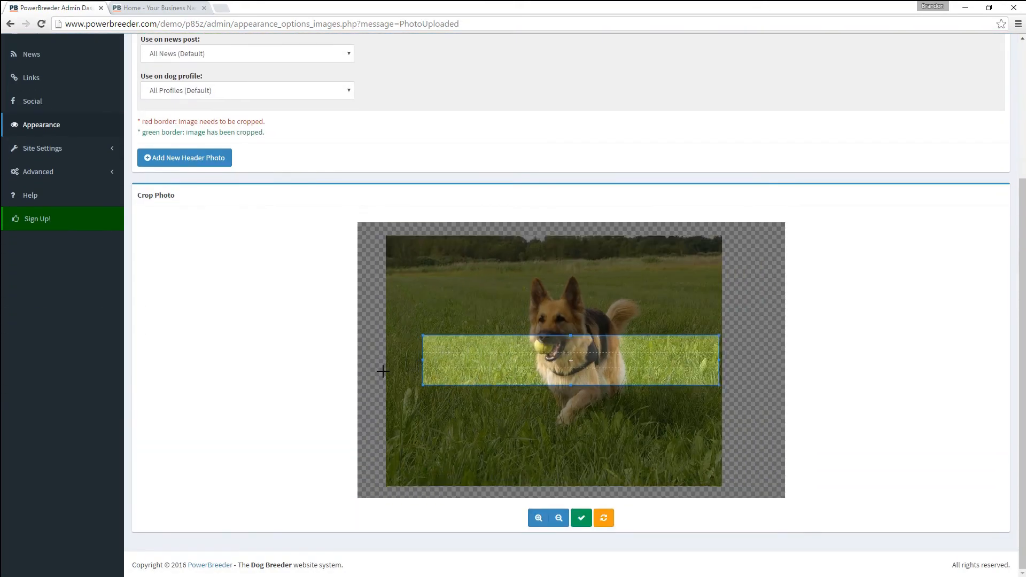
pyautogui.moveTo(471, 372); pyautogui.dragTo(475, 492)
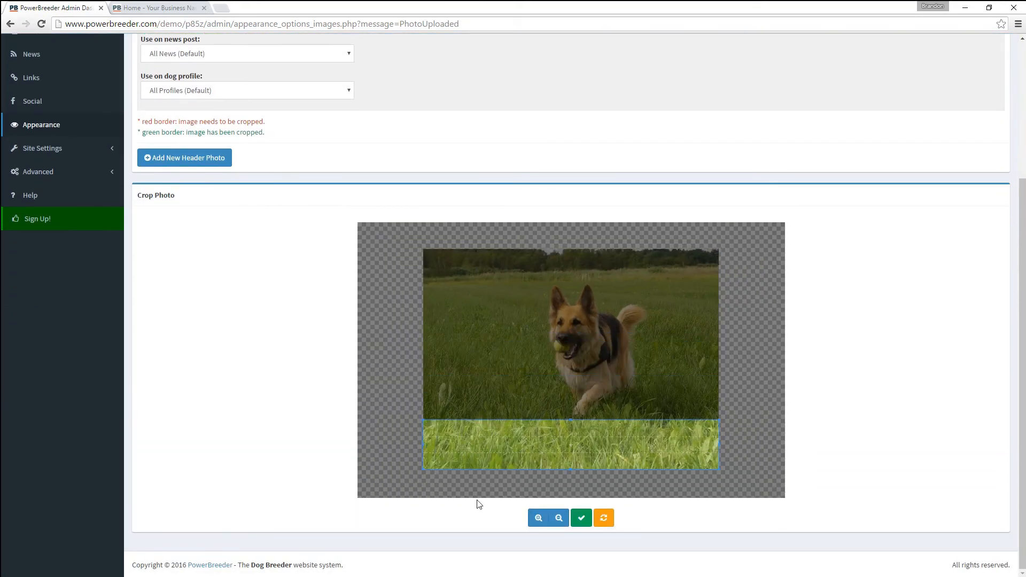
pyautogui.click(582, 518)
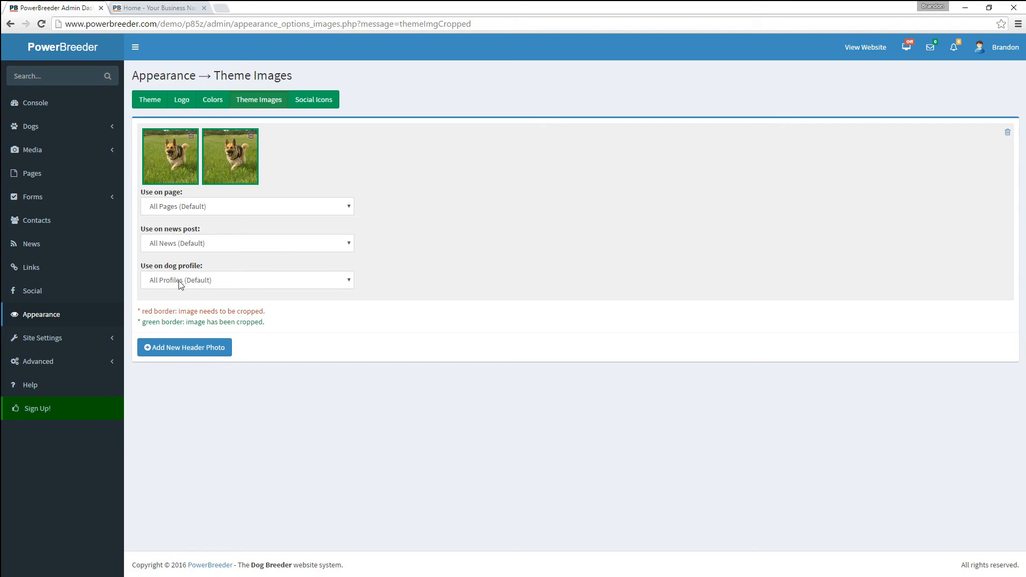
pyautogui.click(161, 9)
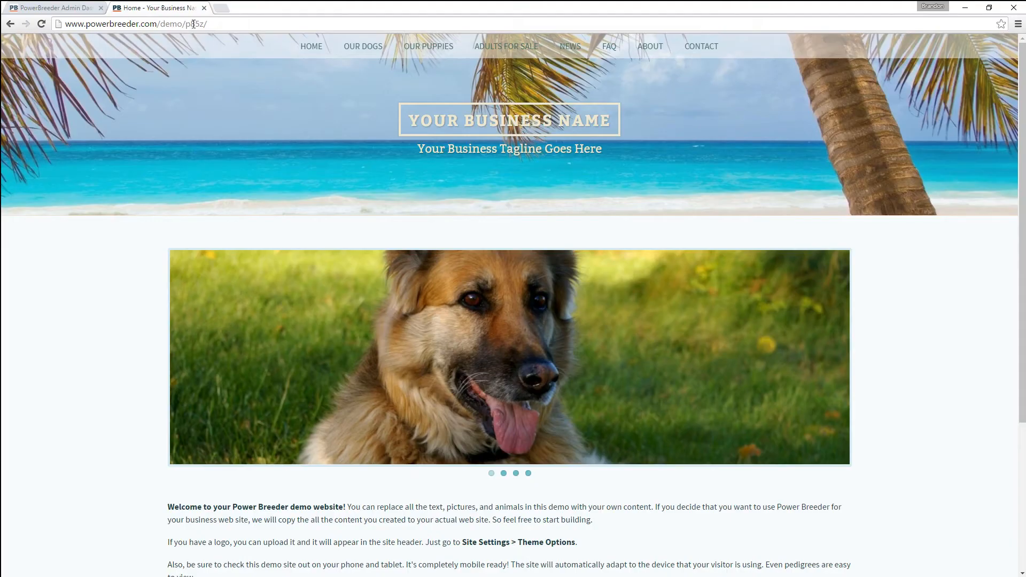
# - Reload the demo home page and check the German Shepherd header and grassy footer photos
pyautogui.click(45, 23)
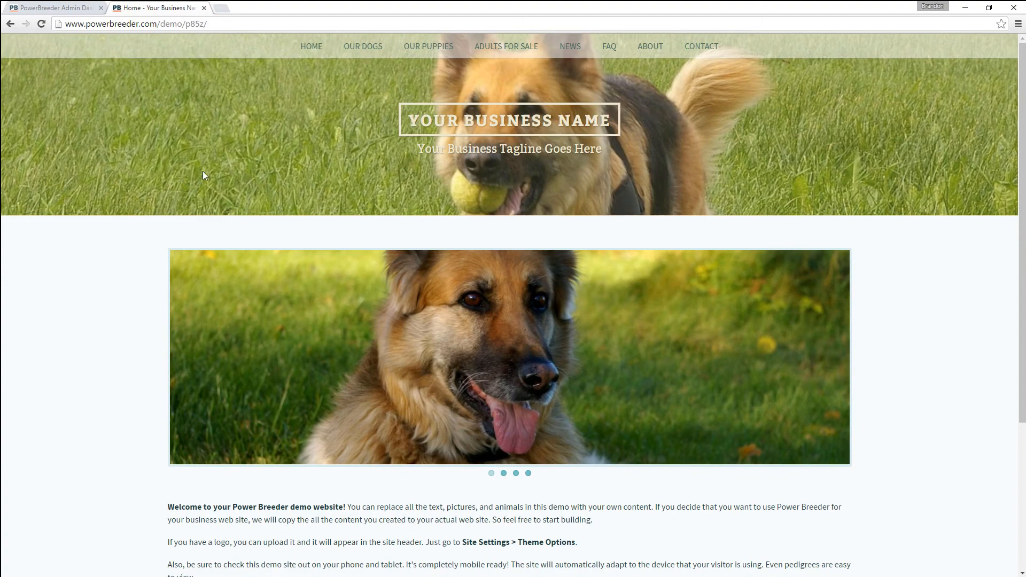
pyautogui.scroll(-4, 133, 291)
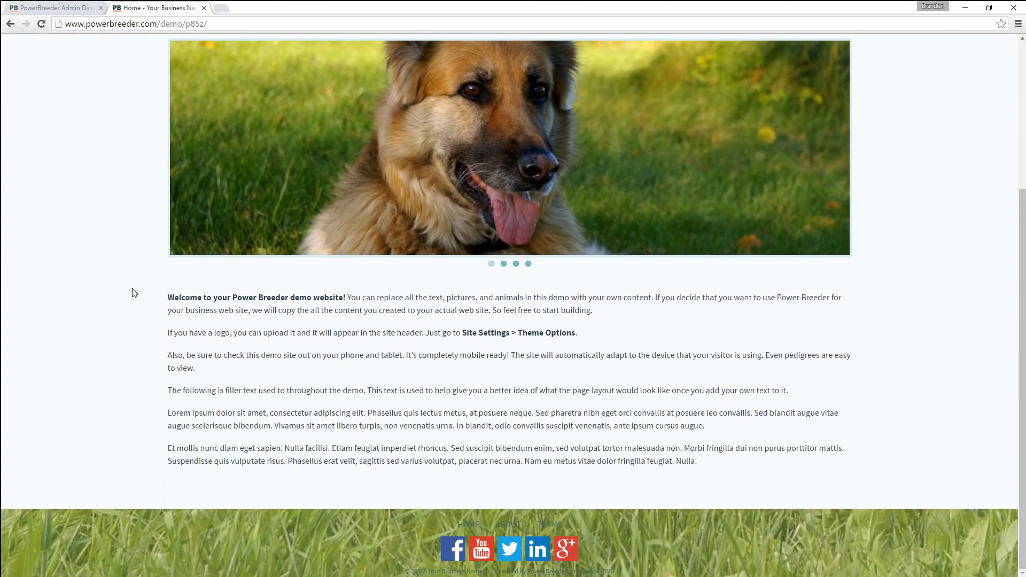
pyautogui.scroll(4, 133, 293)
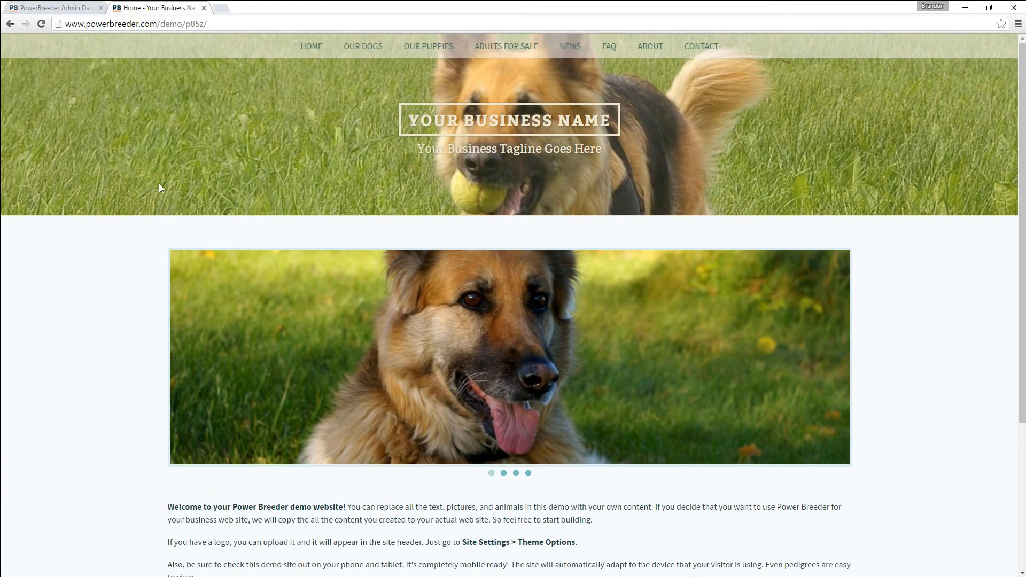
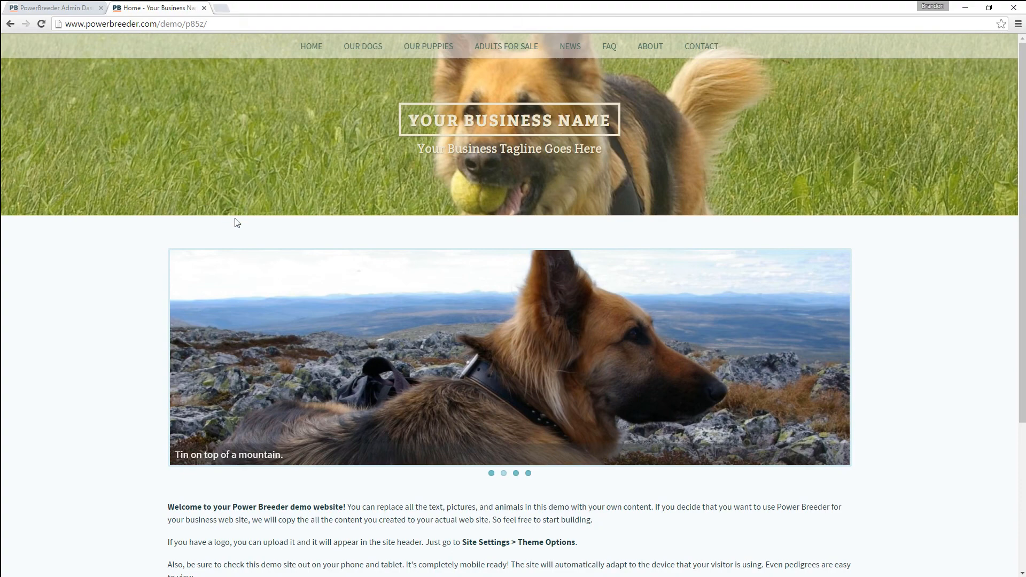
# - Save the full-colour square style under Appearance > Social Icons in the admin
pyautogui.scroll(-4, 236, 222)
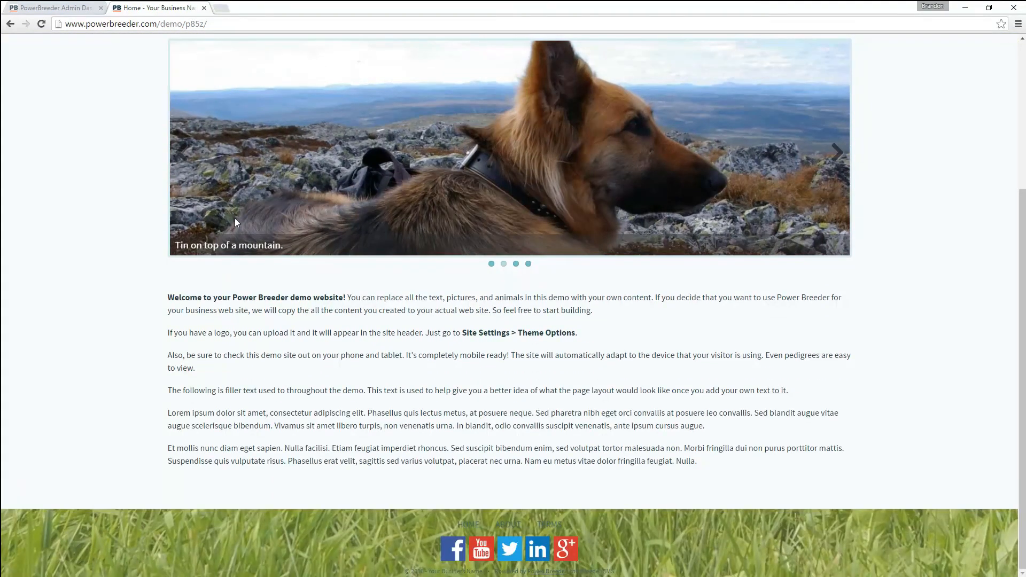
pyautogui.scroll(3, 236, 223)
pyautogui.scroll(1, 237, 223)
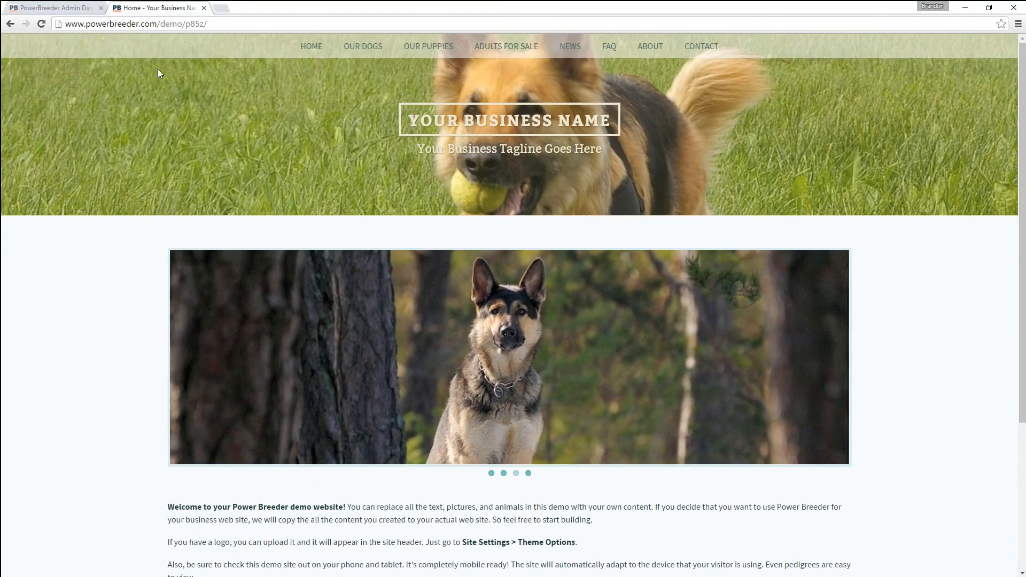
pyautogui.click(66, 11)
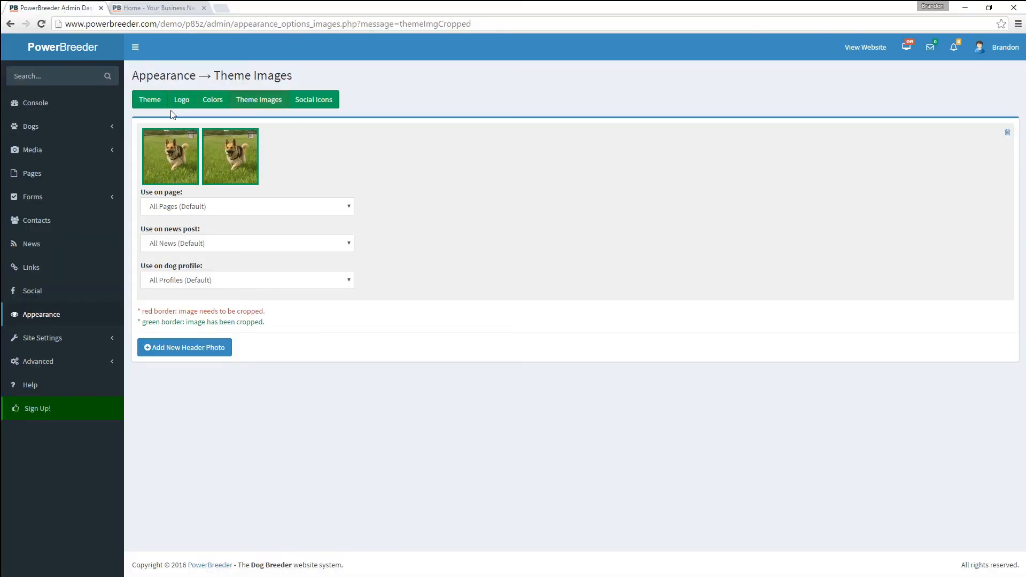
pyautogui.click(295, 101)
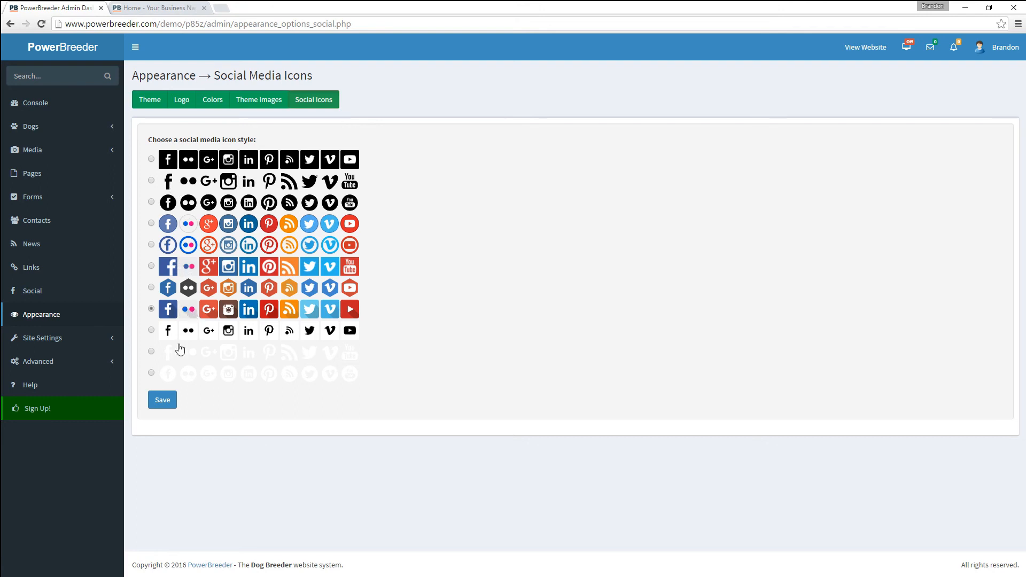
pyautogui.click(163, 401)
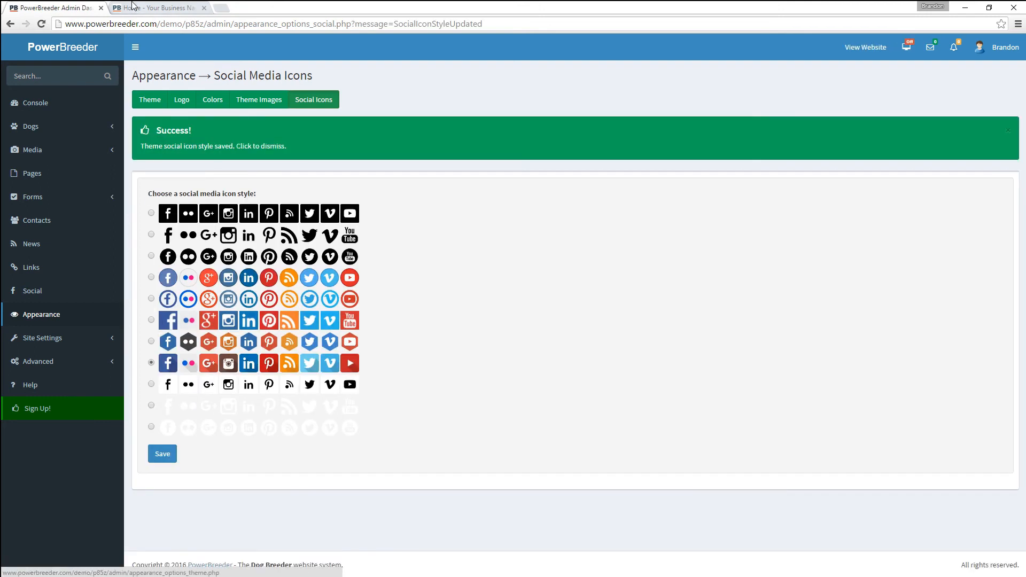
# - Reload the demo site and check the new footer social icons, then return to the admin
pyautogui.click(132, 9)
pyautogui.scroll(-5, 174, 387)
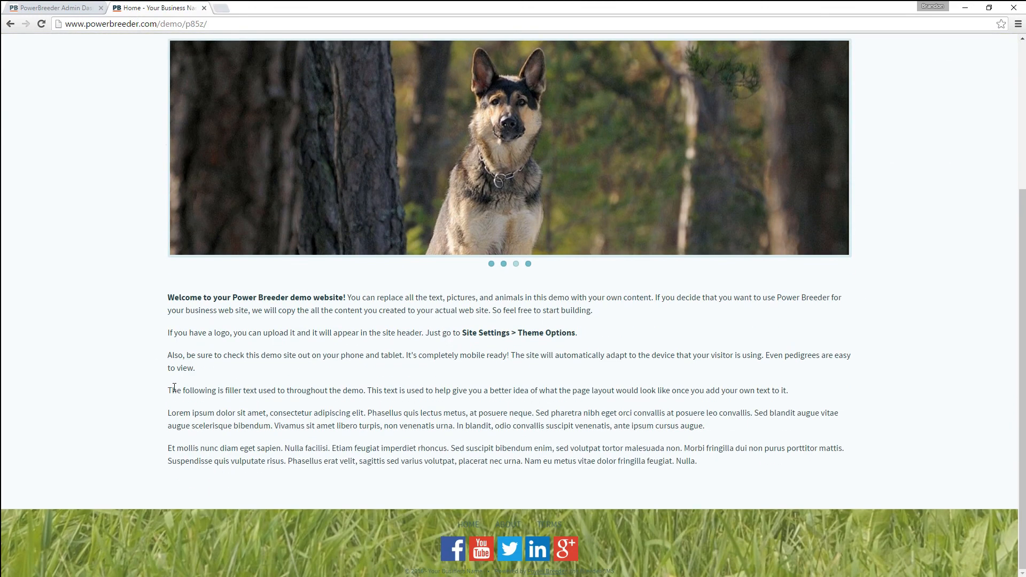
pyautogui.click(45, 27)
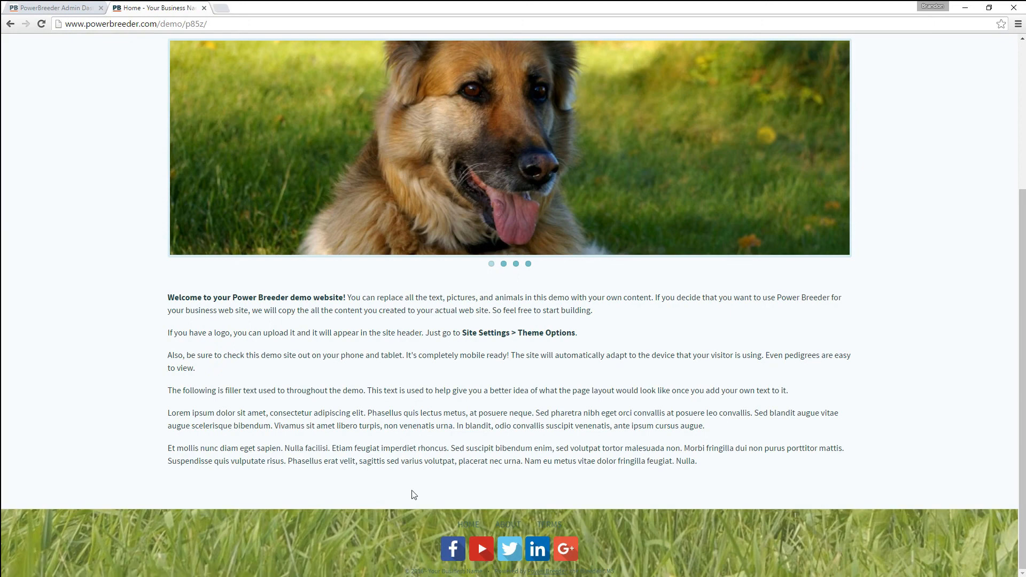
pyautogui.scroll(4, 347, 436)
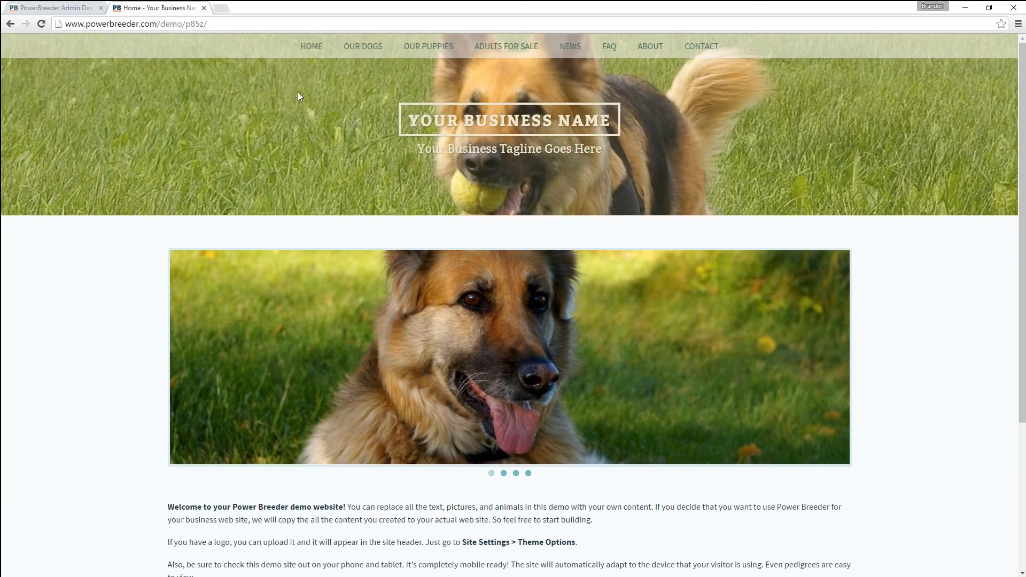
pyautogui.scroll(-2, 274, 102)
pyautogui.scroll(-2, 274, 107)
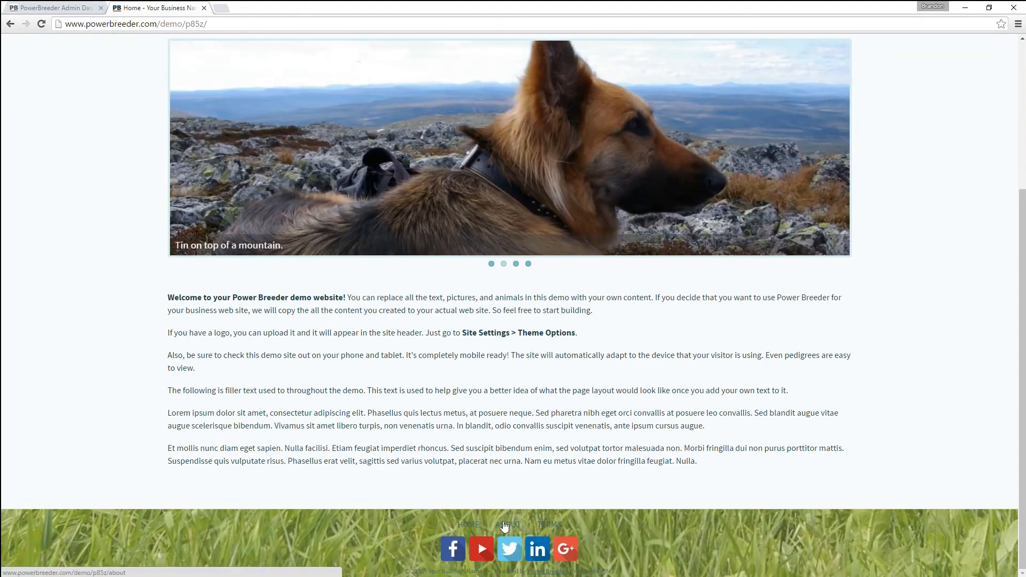
pyautogui.scroll(5, 481, 465)
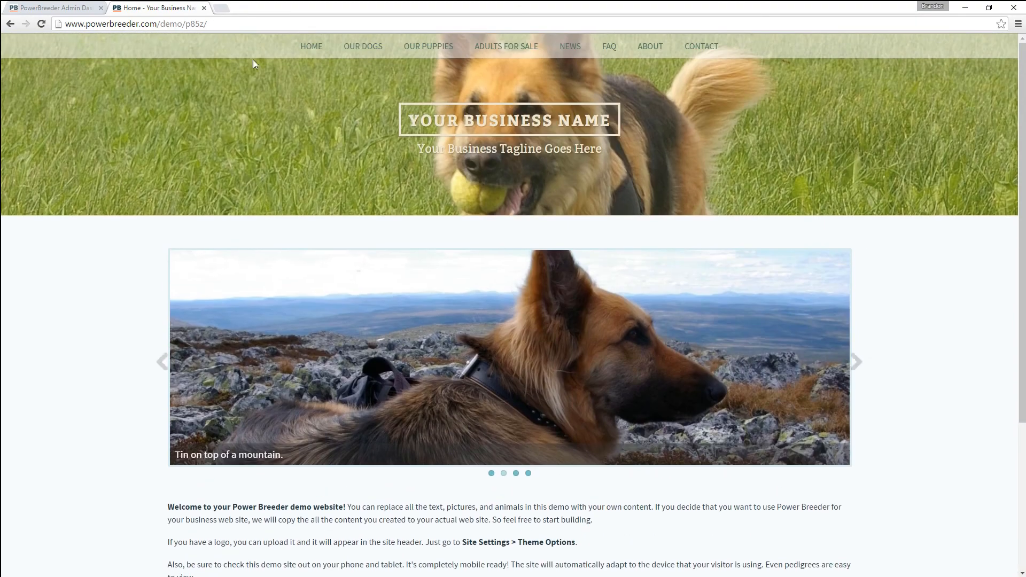
pyautogui.click(51, 10)
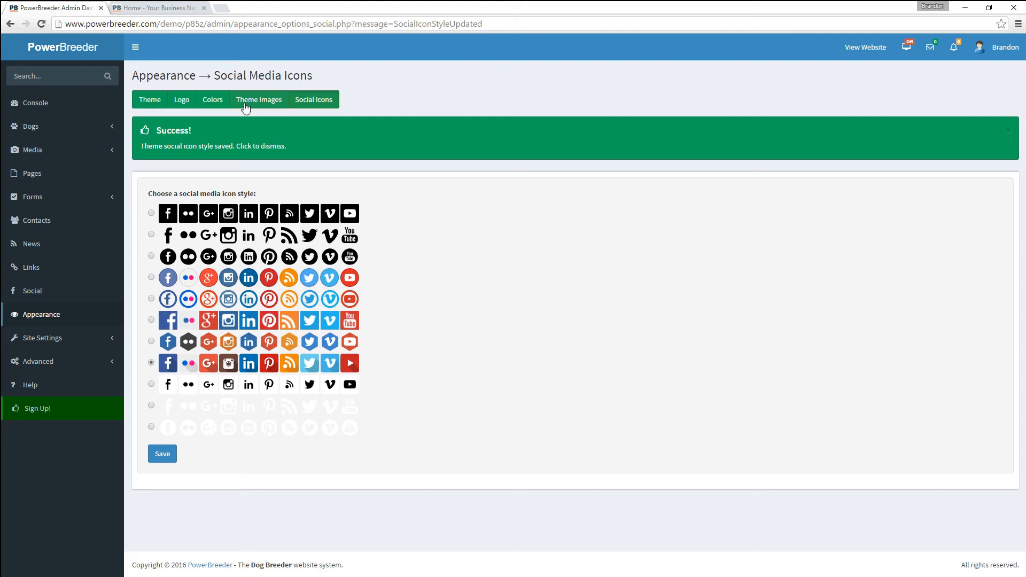
# - Save the Rustic colour preset and reload the demo home page to preview the new colours
pyautogui.click(207, 101)
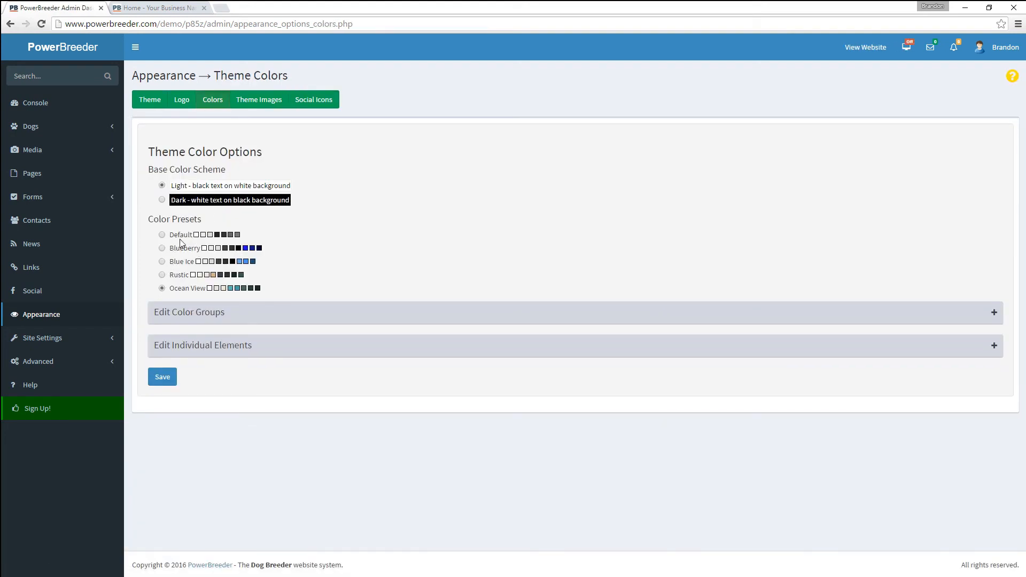
pyautogui.click(163, 376)
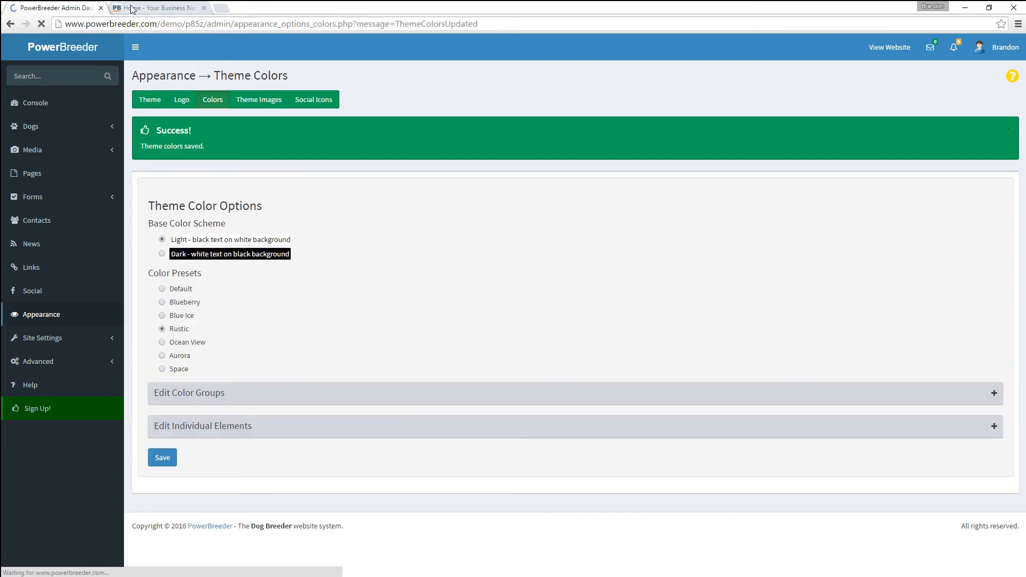
pyautogui.click(128, 8)
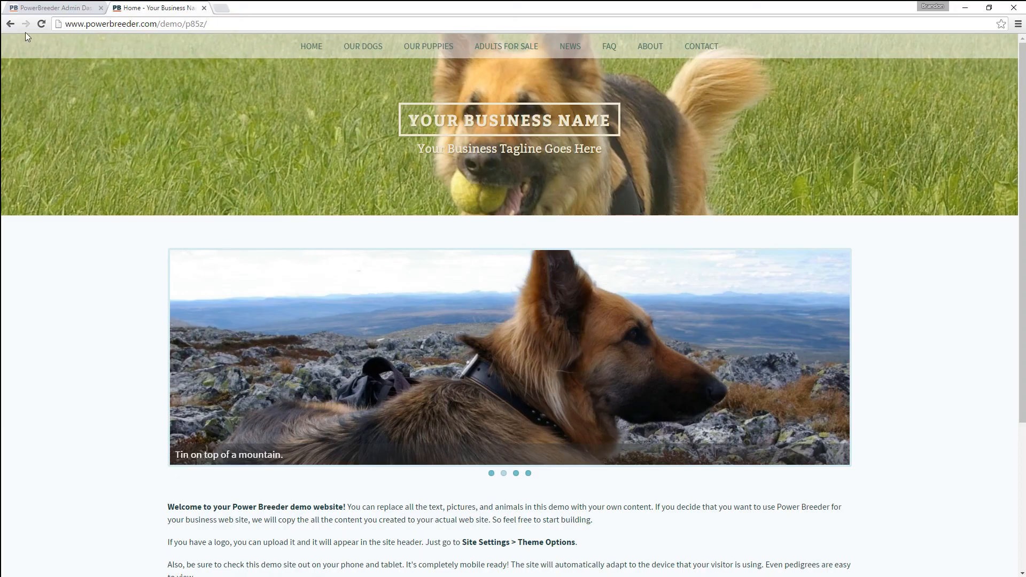
pyautogui.click(41, 22)
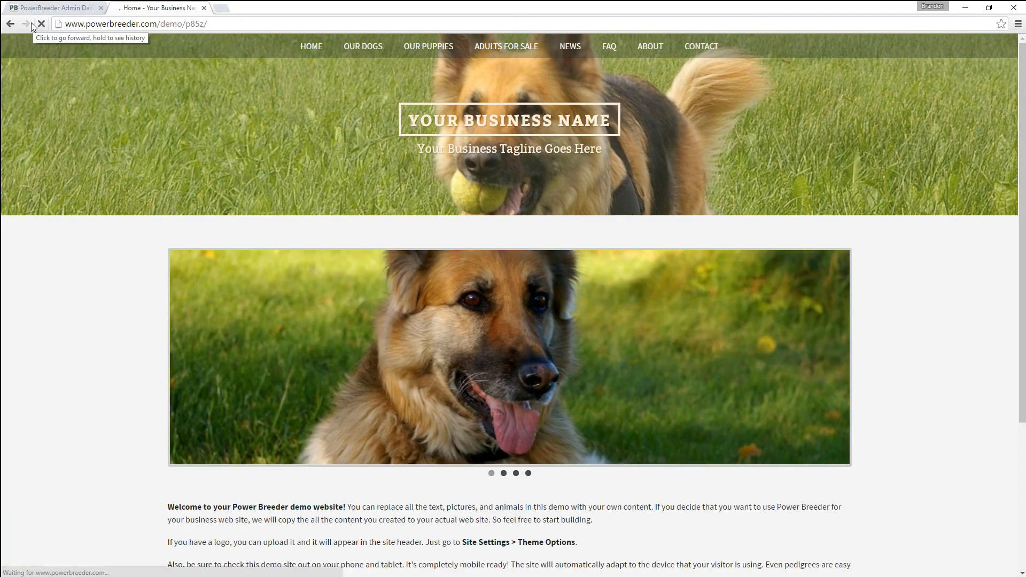
pyautogui.scroll(-4, 83, 334)
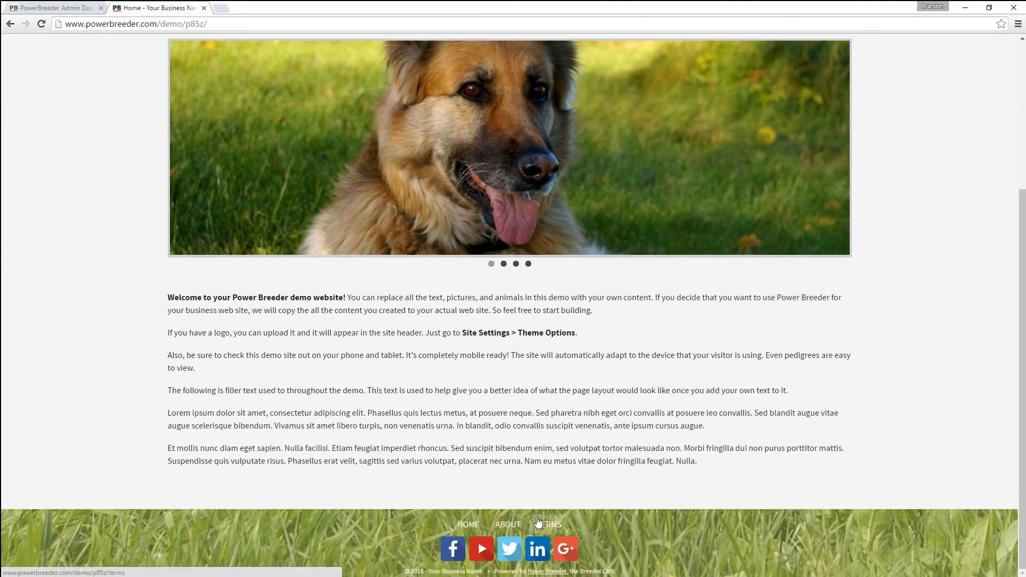
pyautogui.click(454, 522)
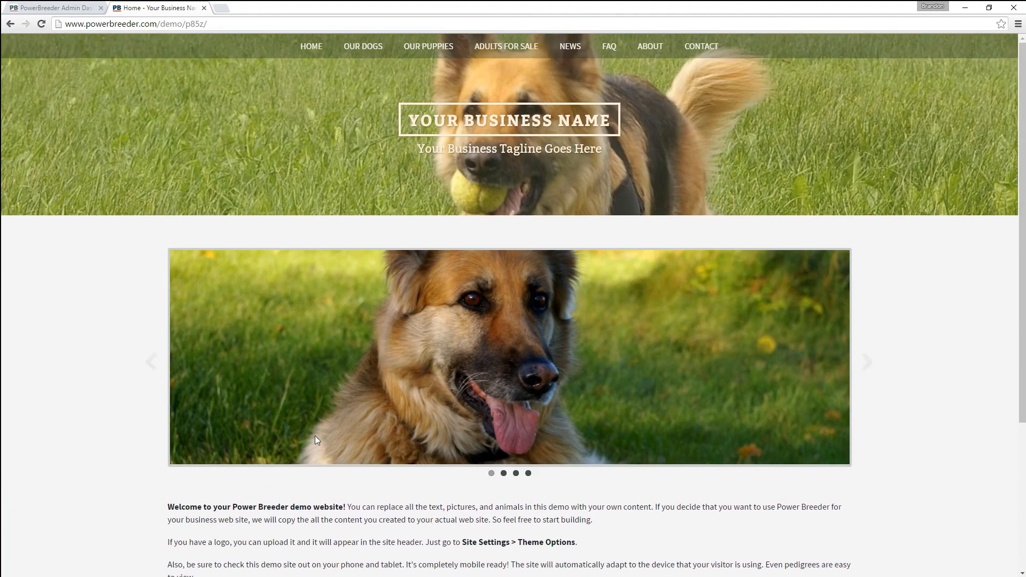
pyautogui.click(32, 6)
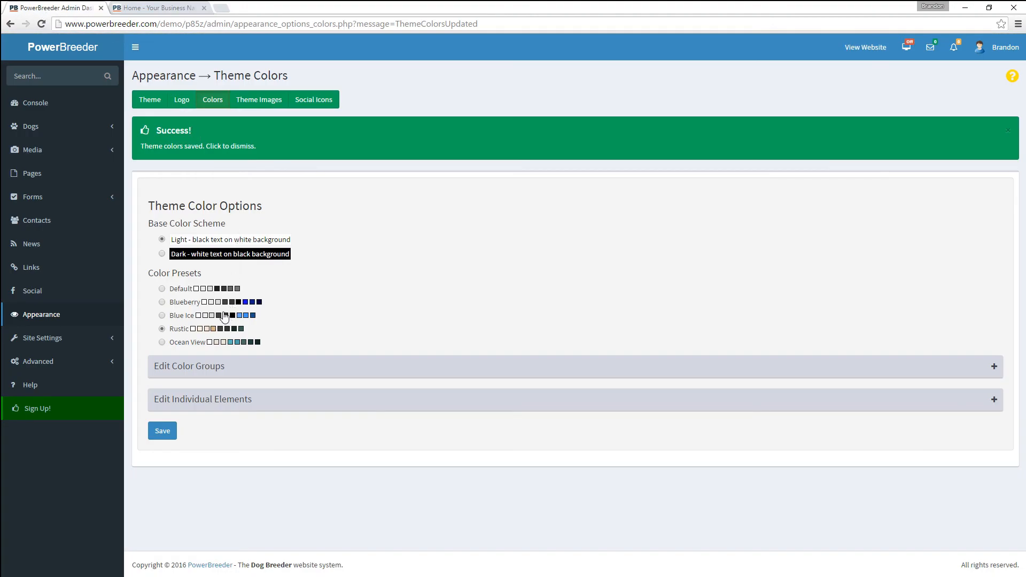
# - Set colour Group 2 to #f0ce9e, Group 3 to #99733f and Group 4 to #634211, and save
pyautogui.click(205, 369)
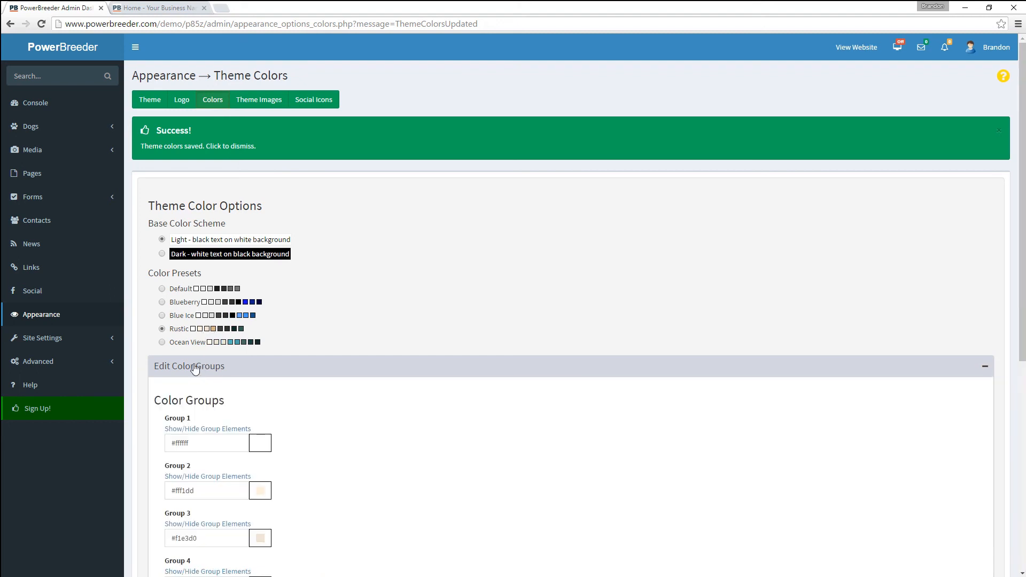
pyautogui.scroll(-6, 344, 452)
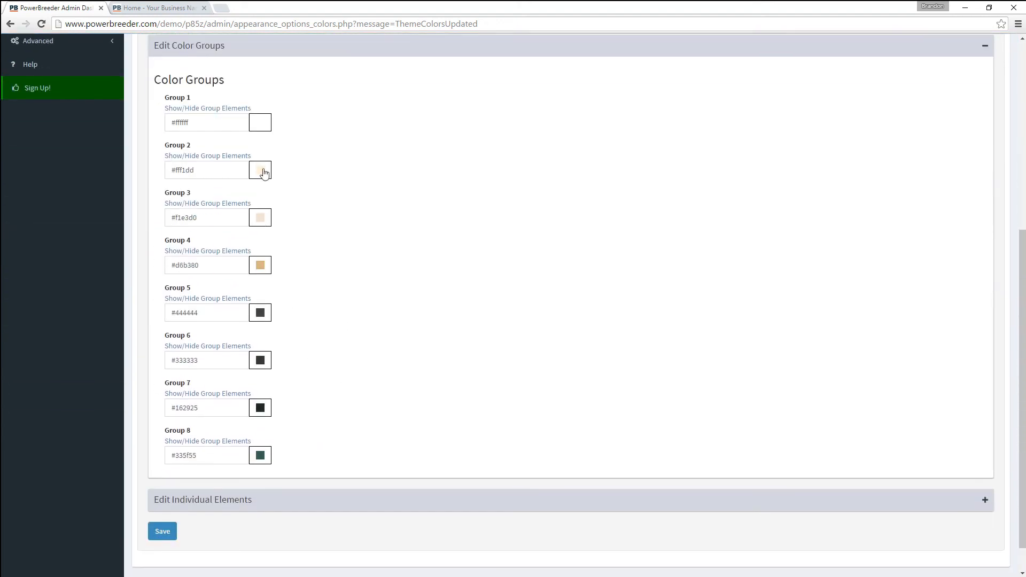
pyautogui.click(261, 171)
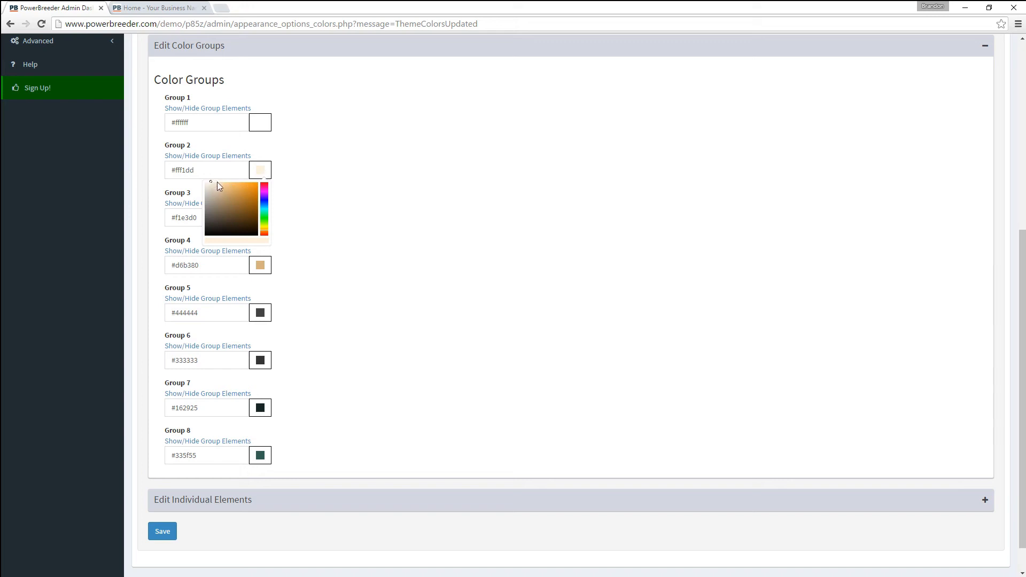
pyautogui.click(222, 185)
pyautogui.click(357, 195)
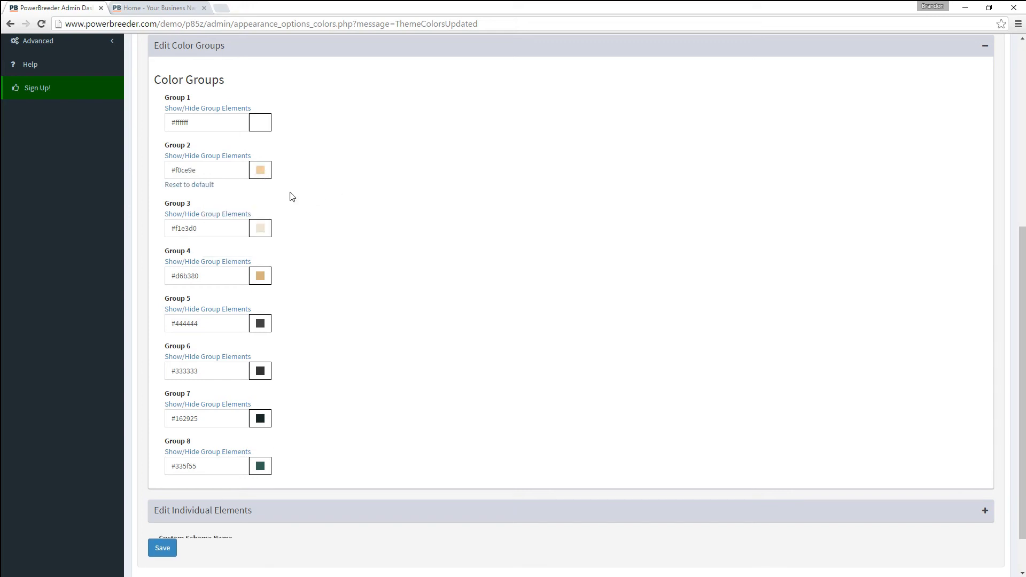
pyautogui.click(261, 230)
pyautogui.click(237, 261)
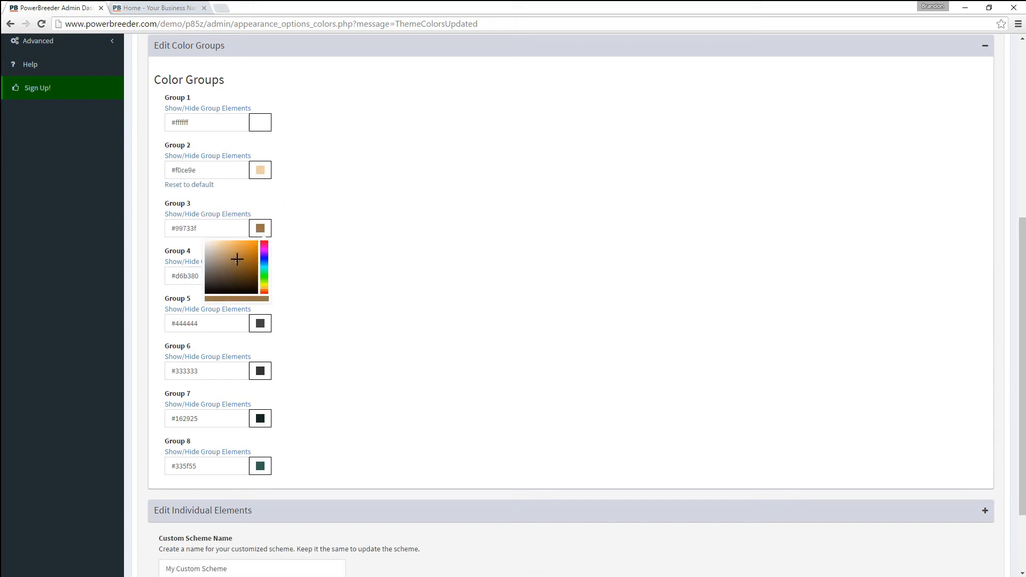
pyautogui.click(313, 264)
pyautogui.click(259, 287)
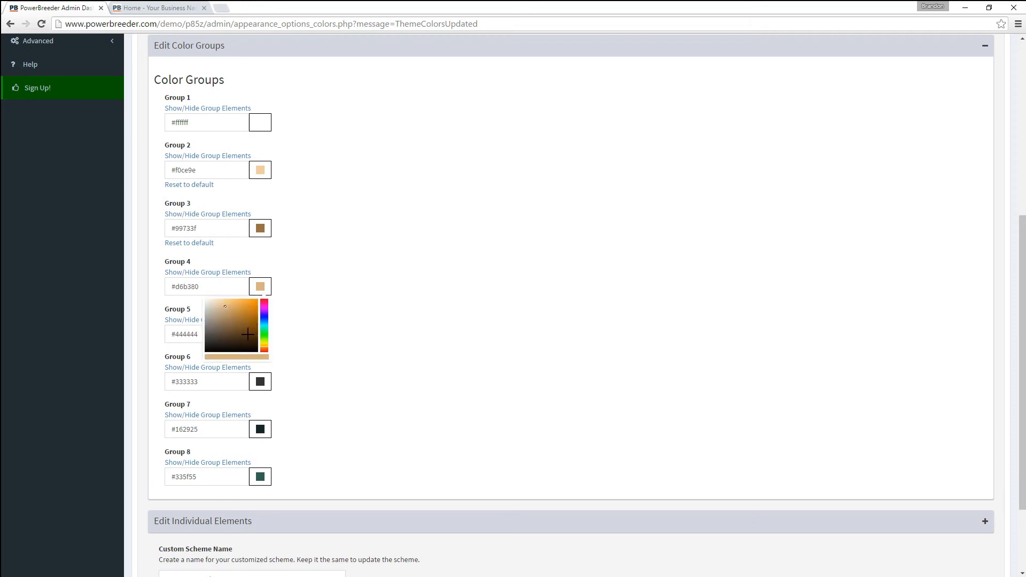
pyautogui.click(248, 331)
pyautogui.click(347, 333)
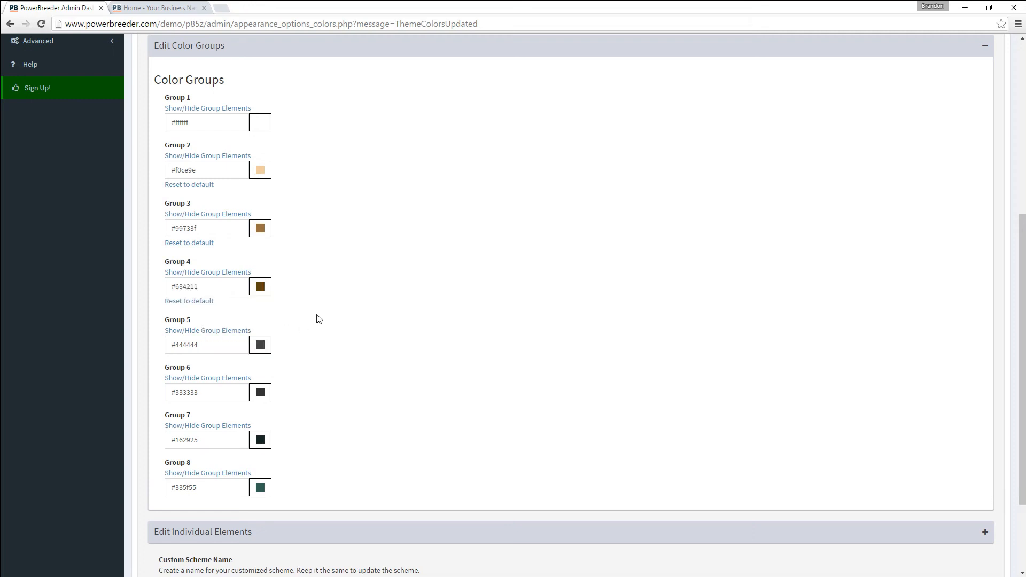
pyautogui.scroll(-2, 398, 431)
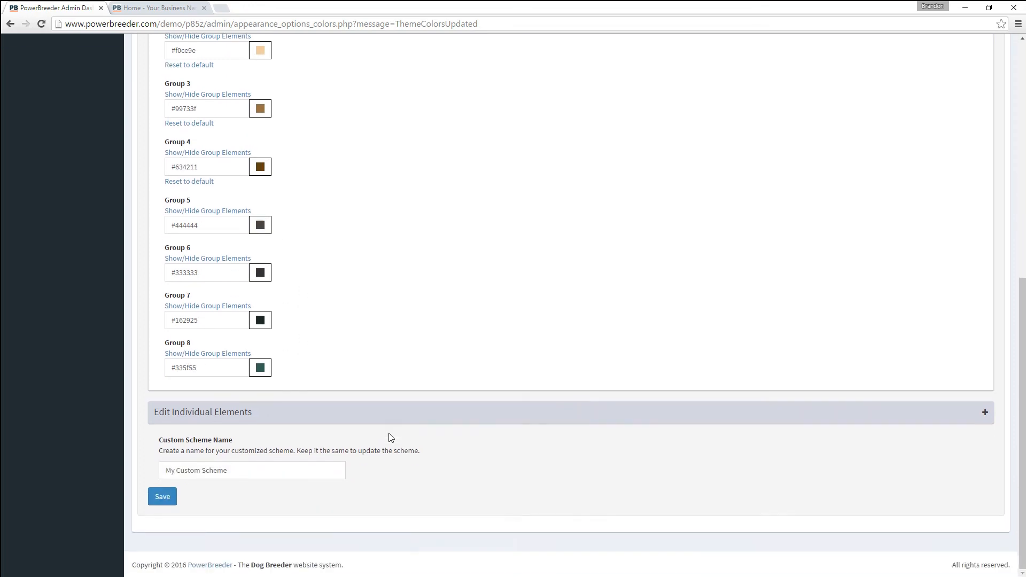
pyautogui.click(169, 498)
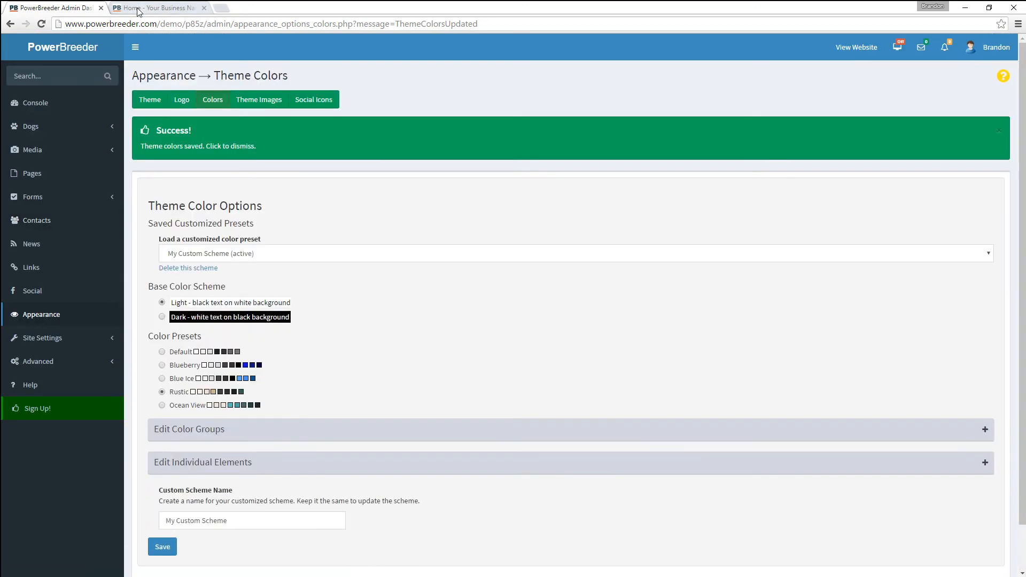
# - Reload the demo site to check the custom brown colours, then return to the admin
pyautogui.click(138, 9)
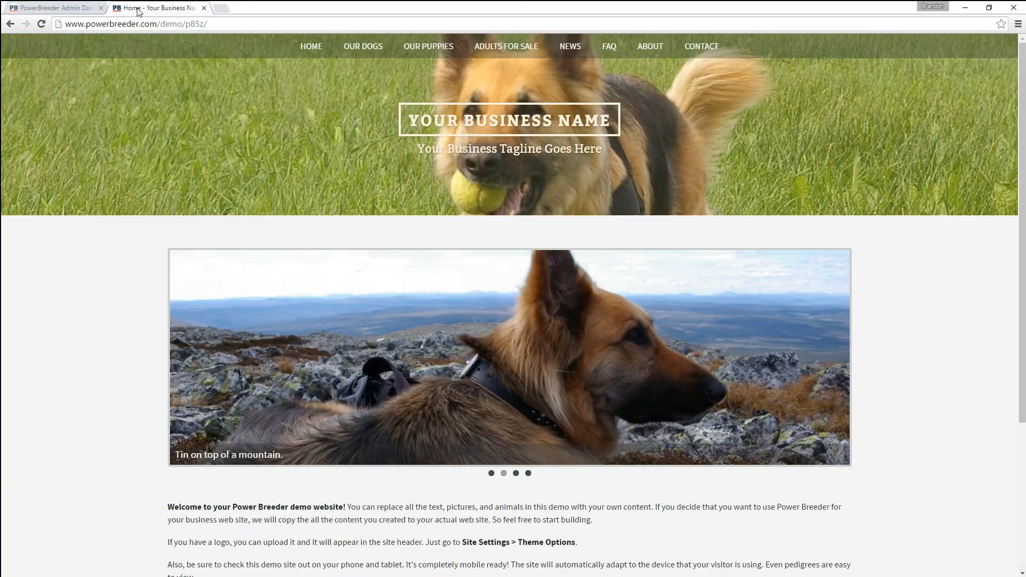
pyautogui.click(41, 23)
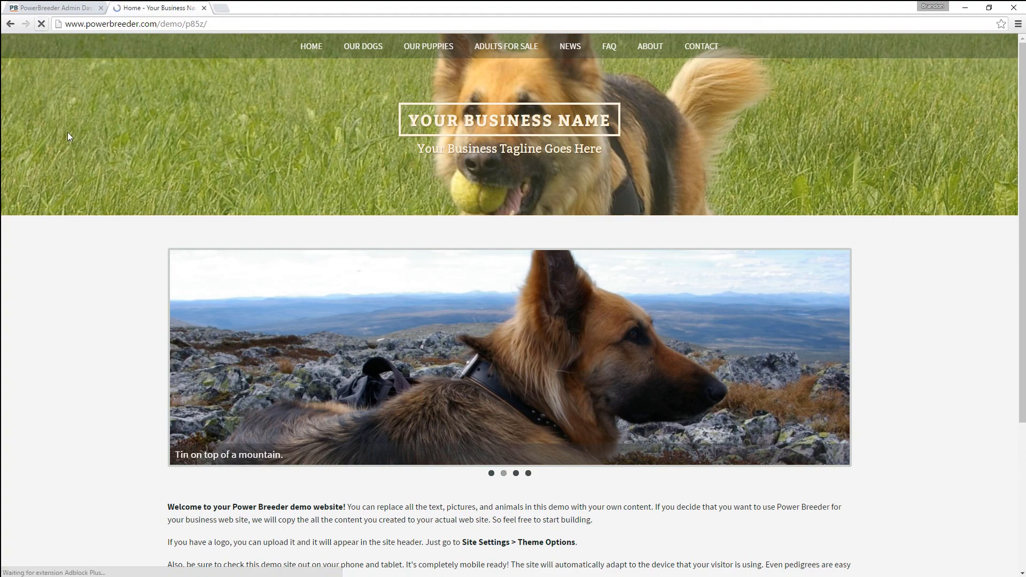
pyautogui.scroll(-4, 172, 345)
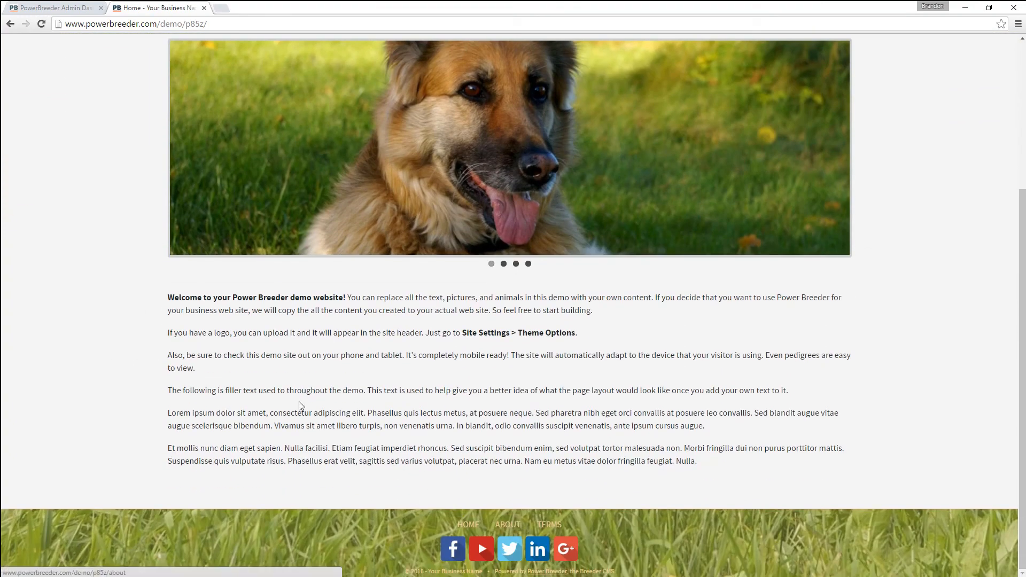
pyautogui.scroll(4, 299, 402)
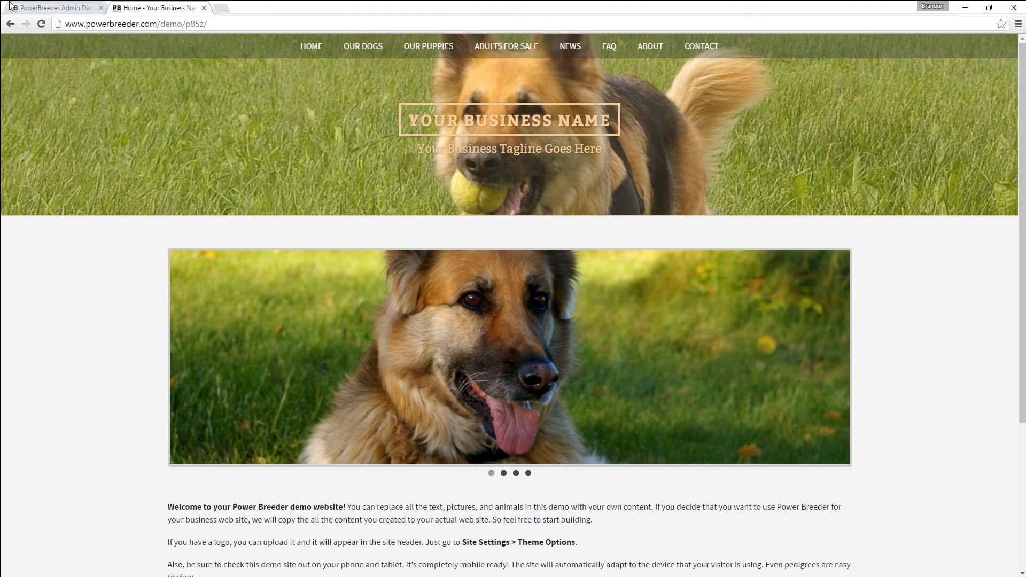
pyautogui.click(29, 10)
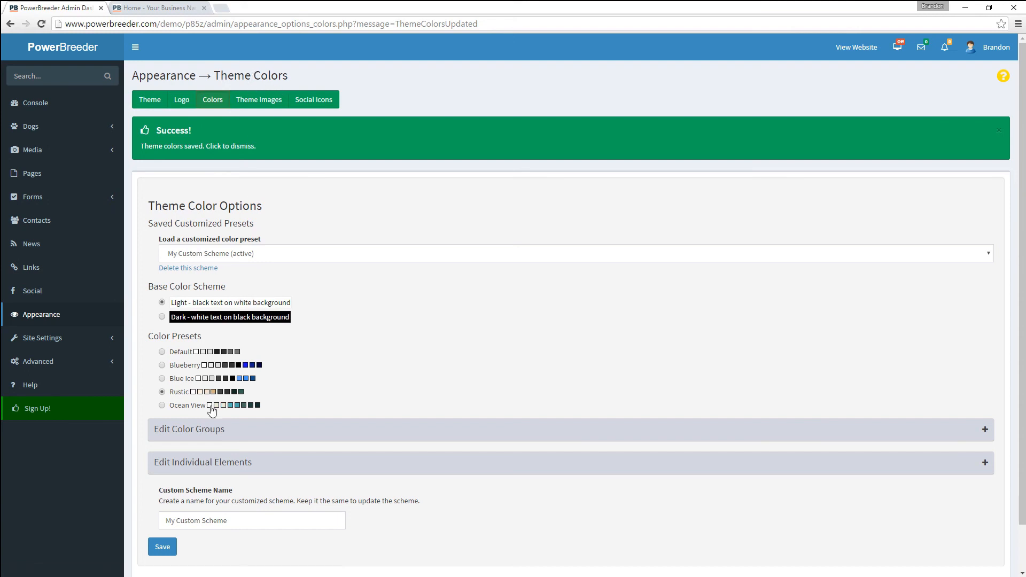
# - Apply the Blue Ice colour preset and upload logo.png as the site logo
pyautogui.click(180, 379)
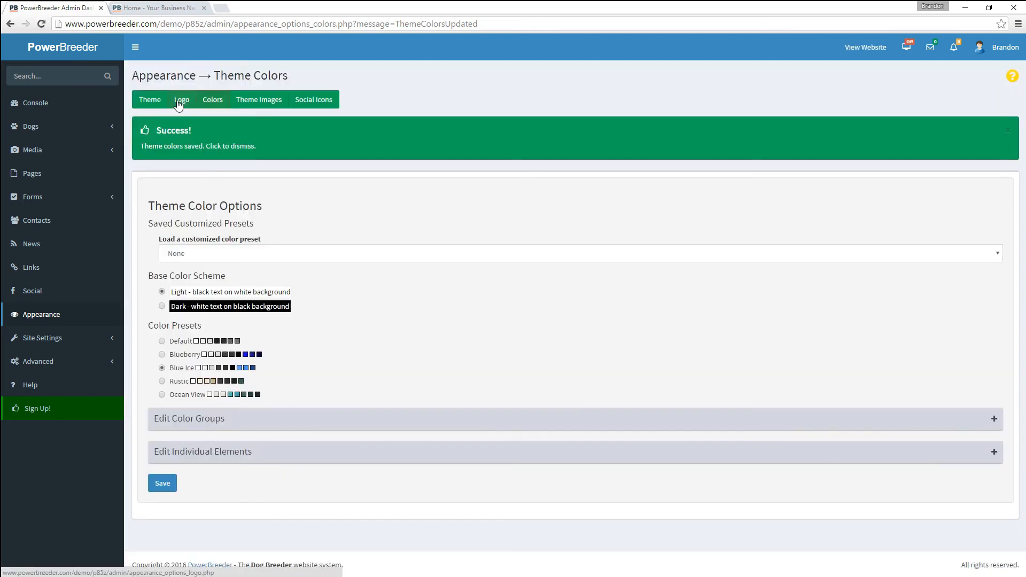
pyautogui.click(180, 101)
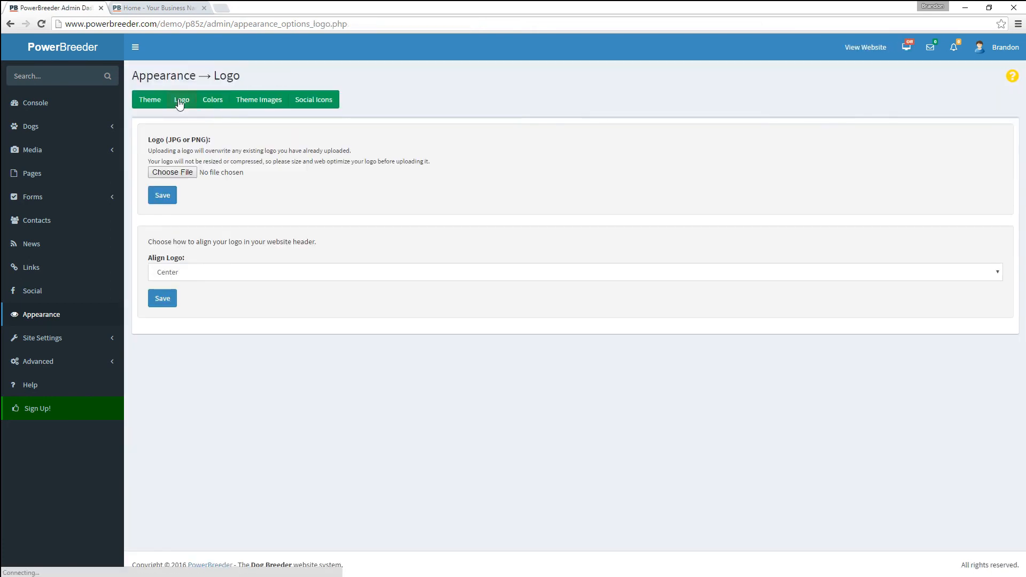
pyautogui.click(173, 177)
pyautogui.doubleClick(184, 96)
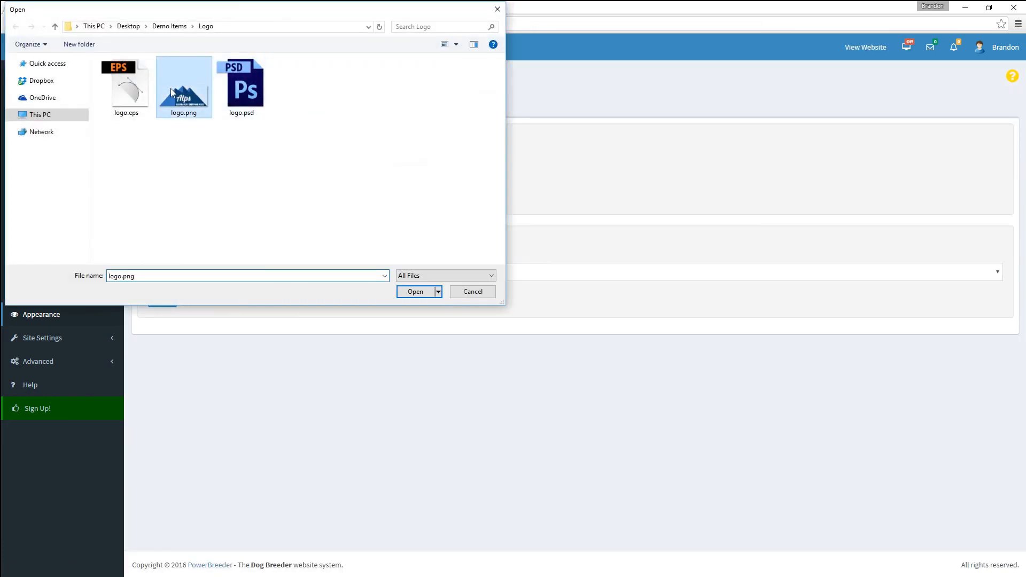
pyautogui.click(158, 200)
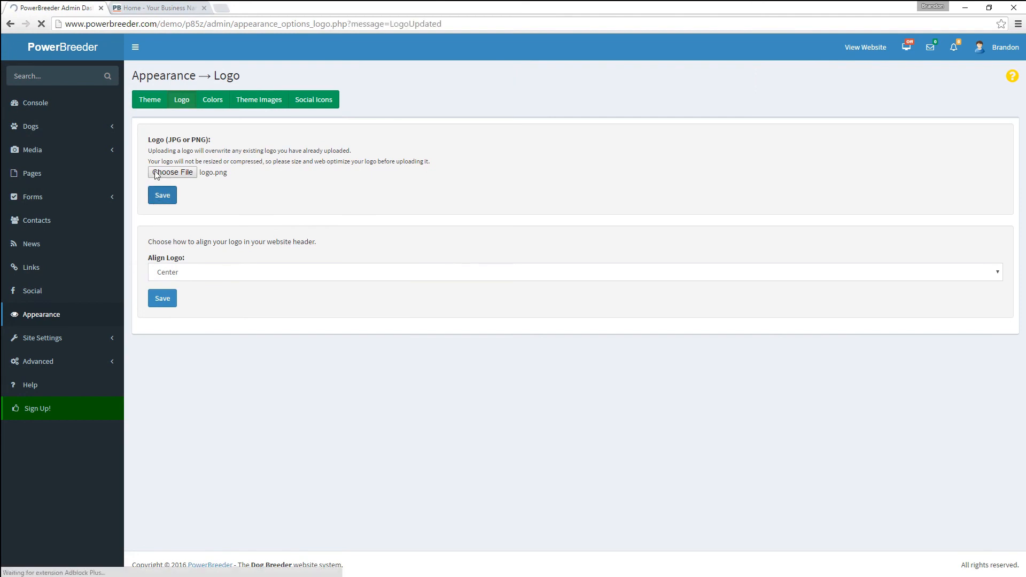
# - Delete all existing header images under Theme Images
pyautogui.click(262, 101)
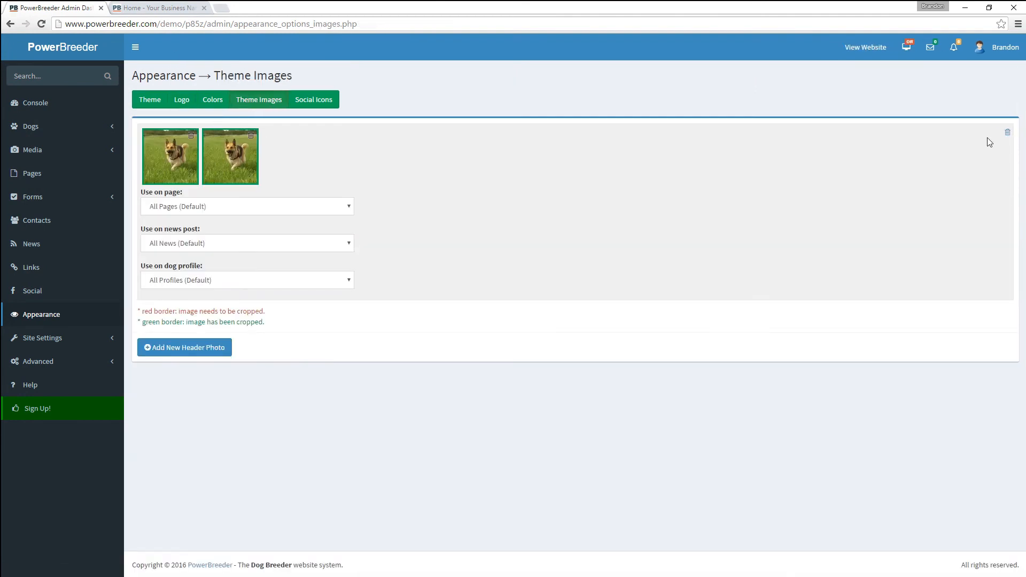
pyautogui.click(1007, 133)
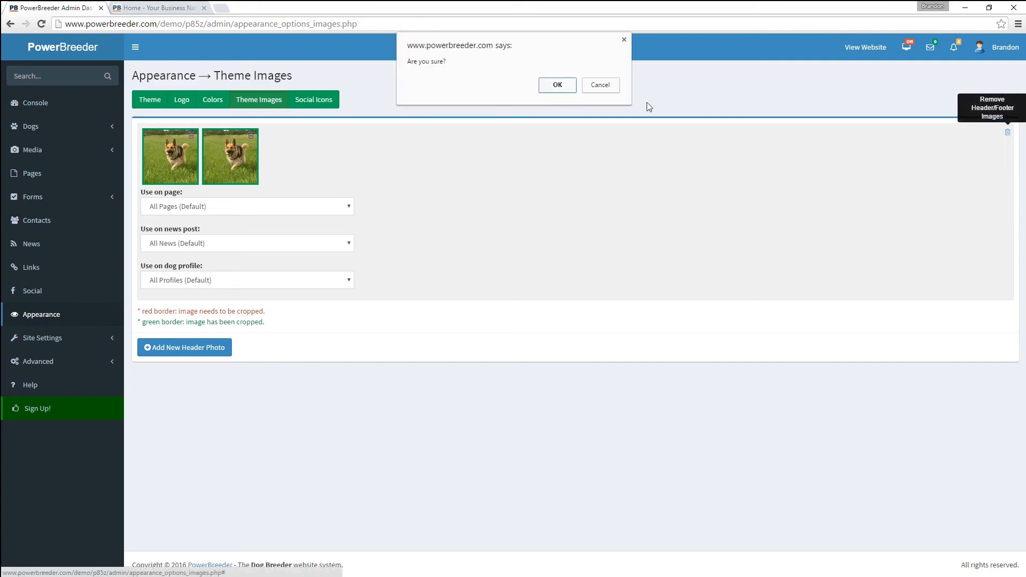
pyautogui.click(551, 85)
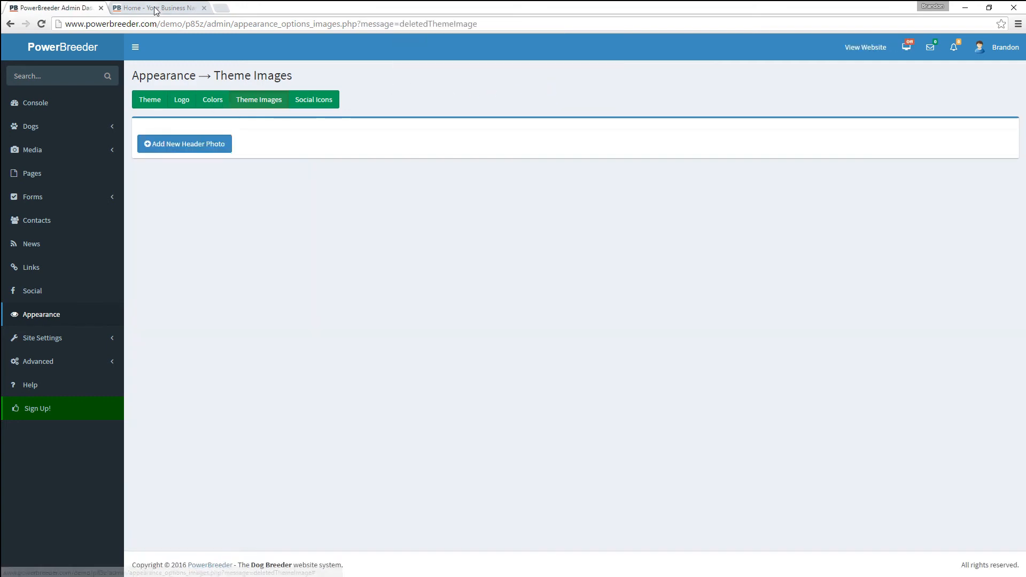
# - Reload the demo site to see the changes, then begin adding a new header photo
pyautogui.click(155, 9)
pyautogui.click(40, 25)
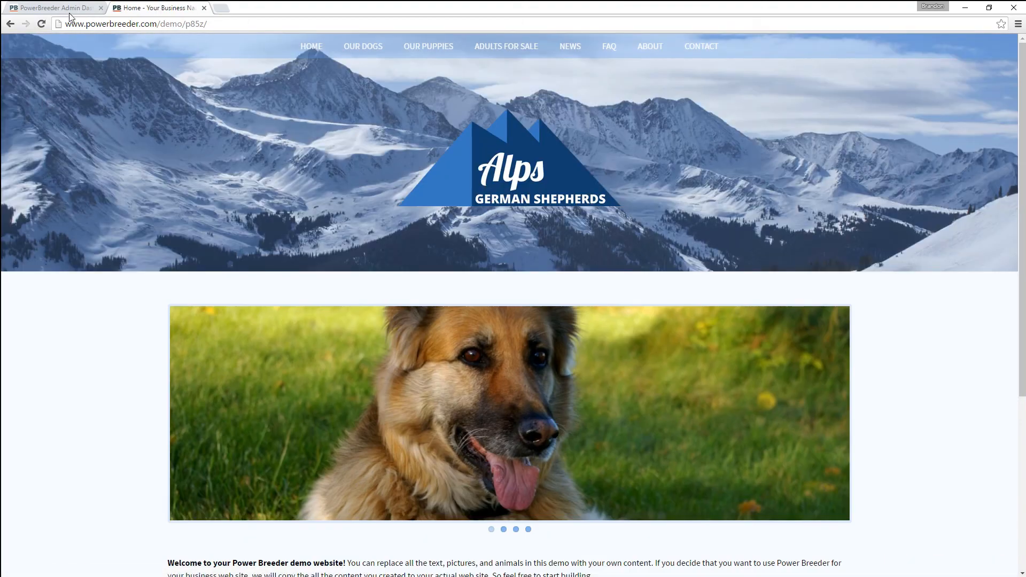
pyautogui.click(70, 8)
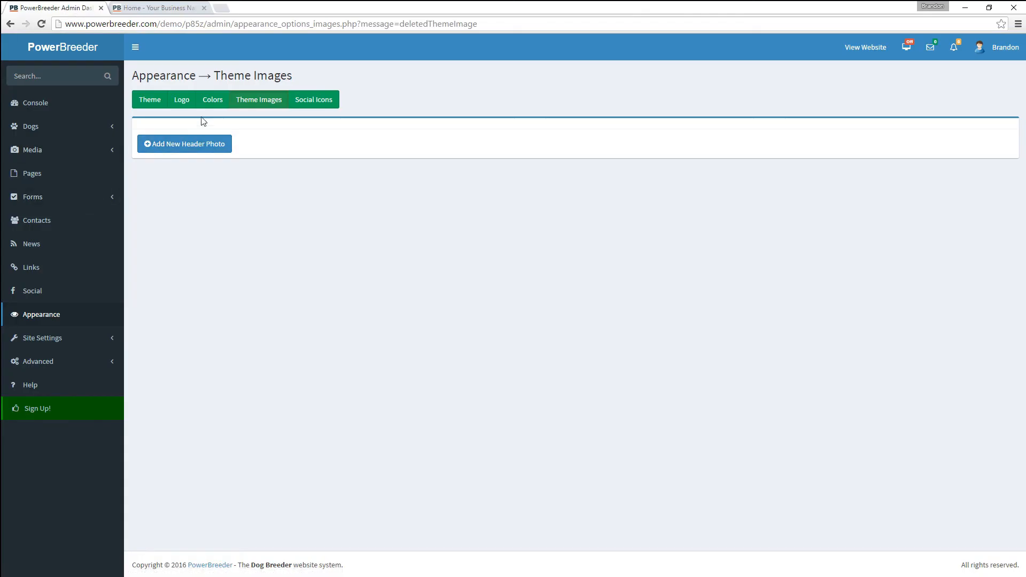
pyautogui.click(166, 147)
# - Use the Tin Von House Berg gallery photo of the dog on rocks as a header, cropped higher
pyautogui.click(406, 108)
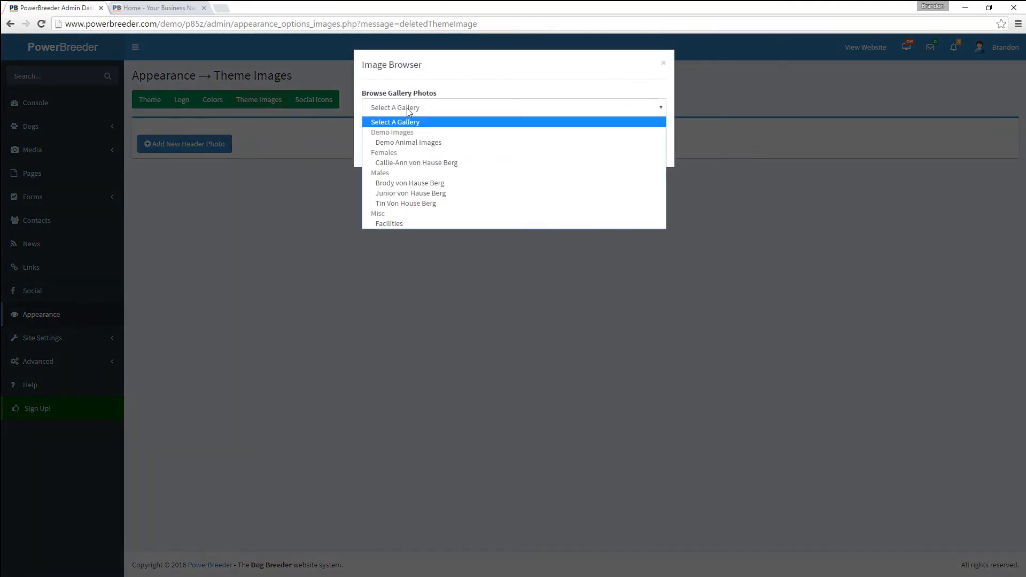
pyautogui.click(412, 203)
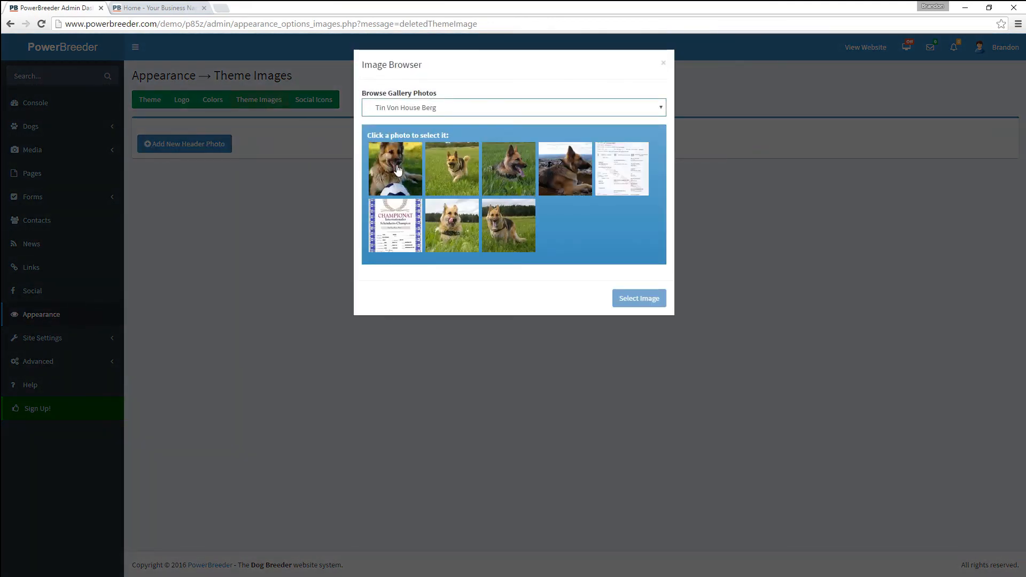
pyautogui.click(476, 155)
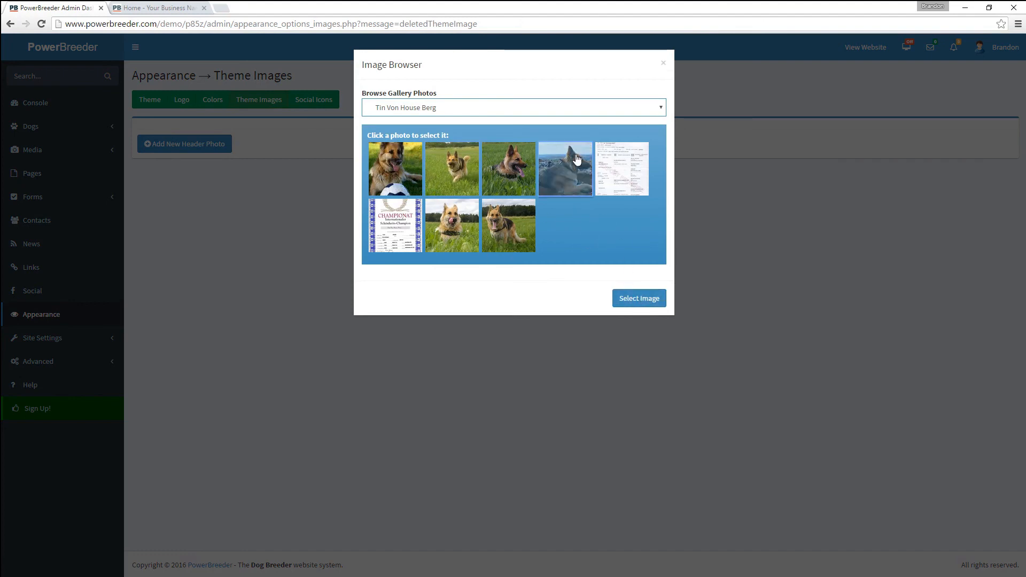
pyautogui.click(621, 299)
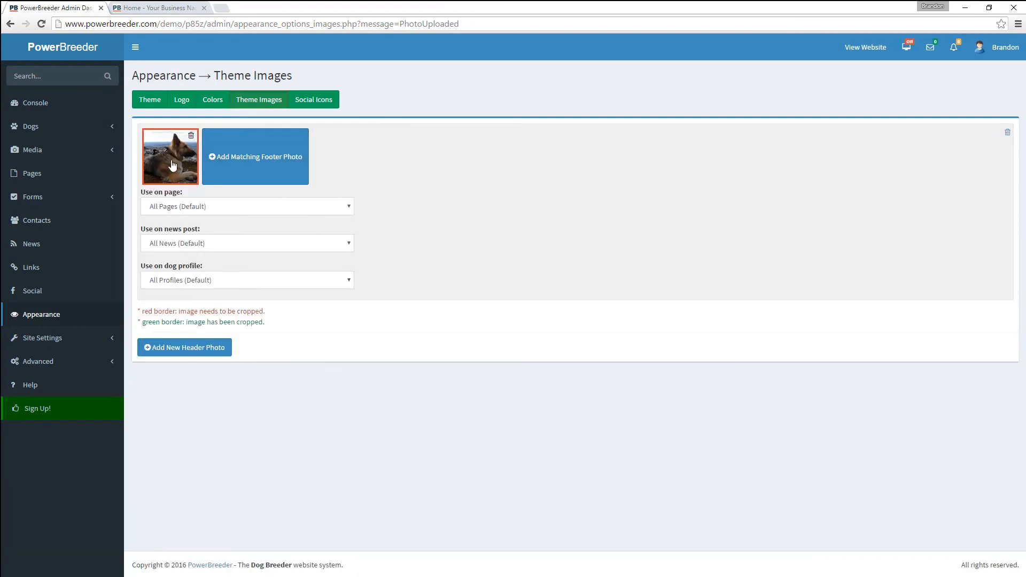
pyautogui.click(172, 166)
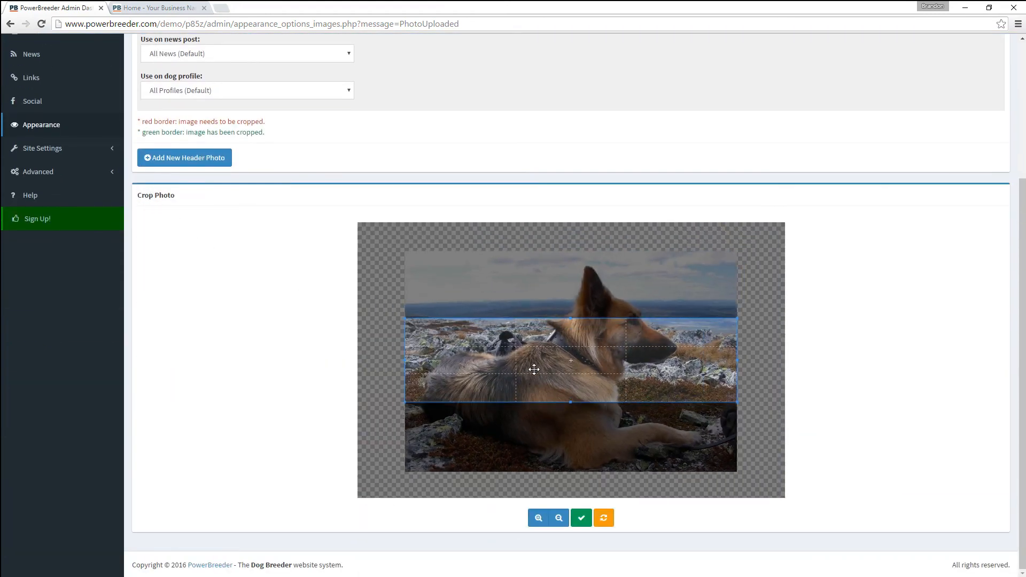
pyautogui.moveTo(534, 370); pyautogui.dragTo(525, 336)
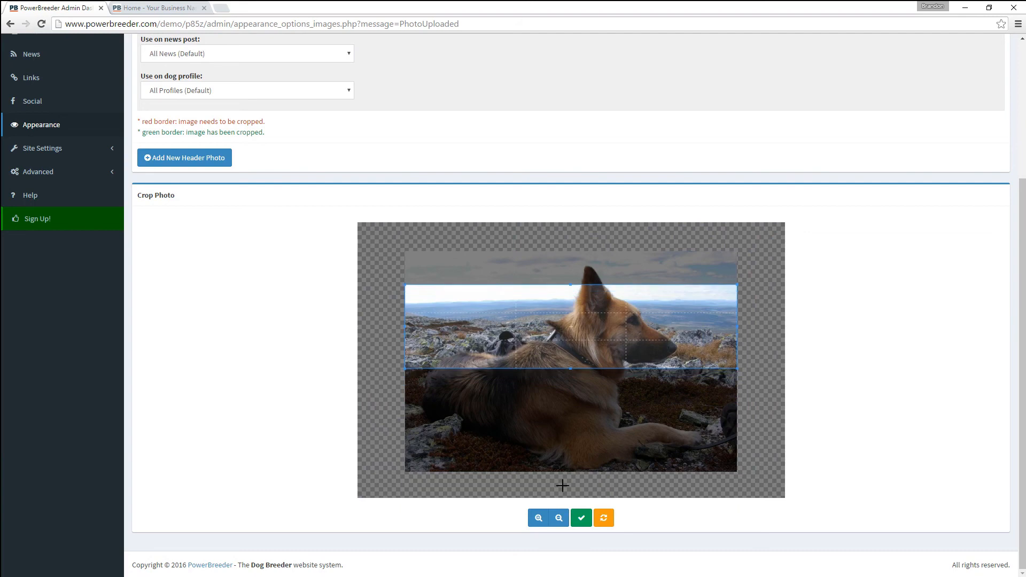
pyautogui.click(581, 517)
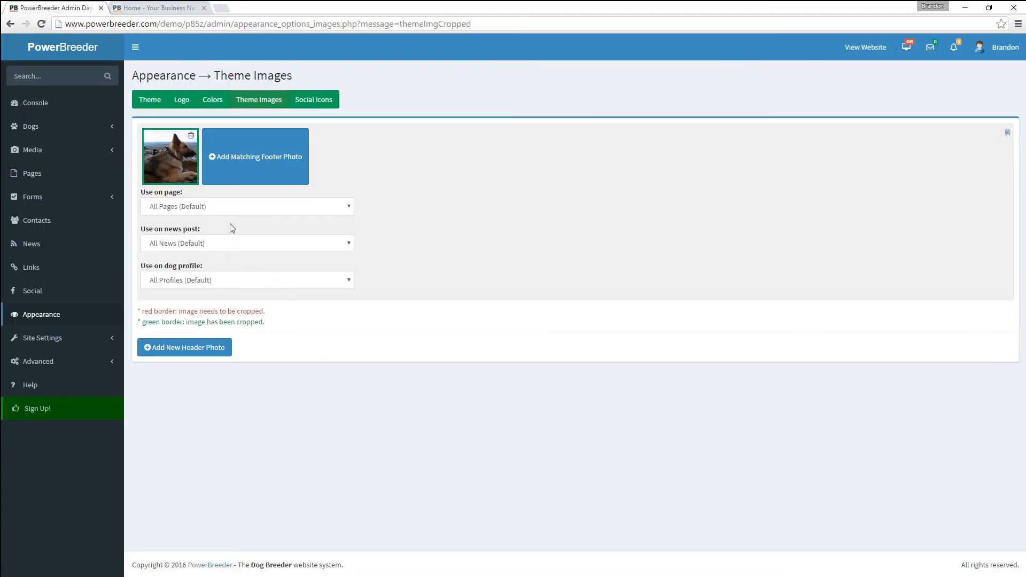
pyautogui.click(229, 206)
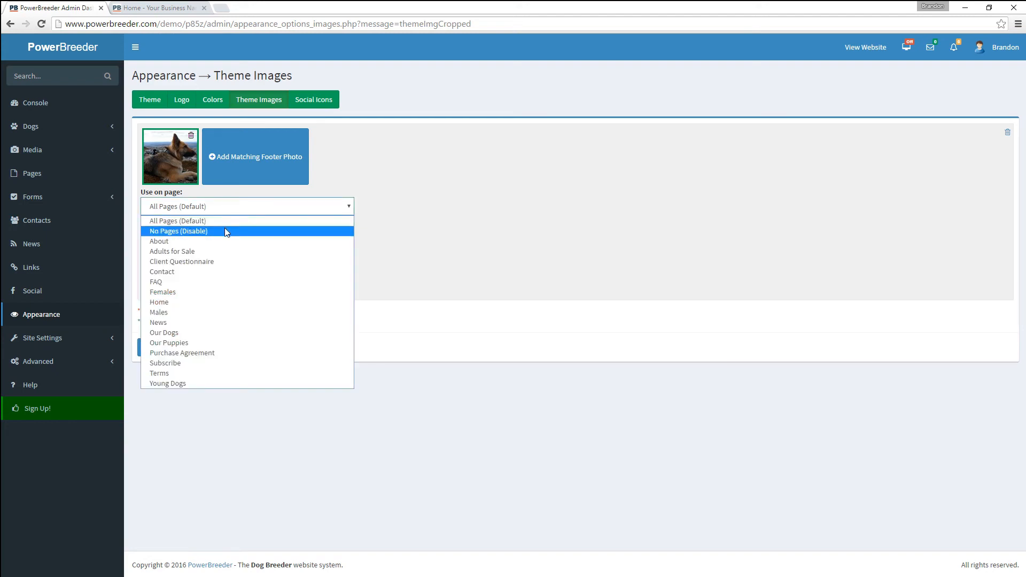
pyautogui.click(224, 229)
pyautogui.click(207, 245)
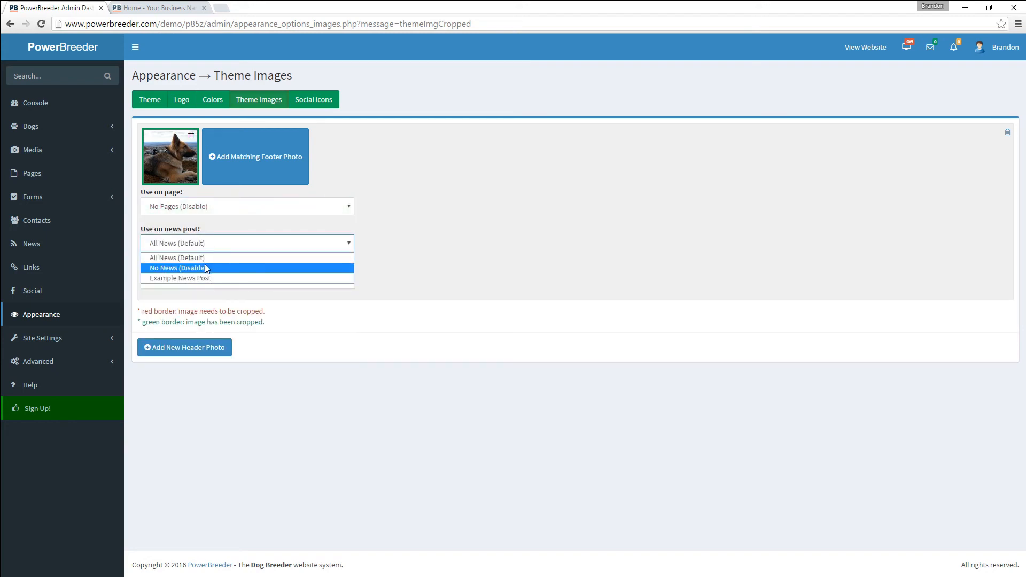
pyautogui.click(205, 267)
pyautogui.click(199, 283)
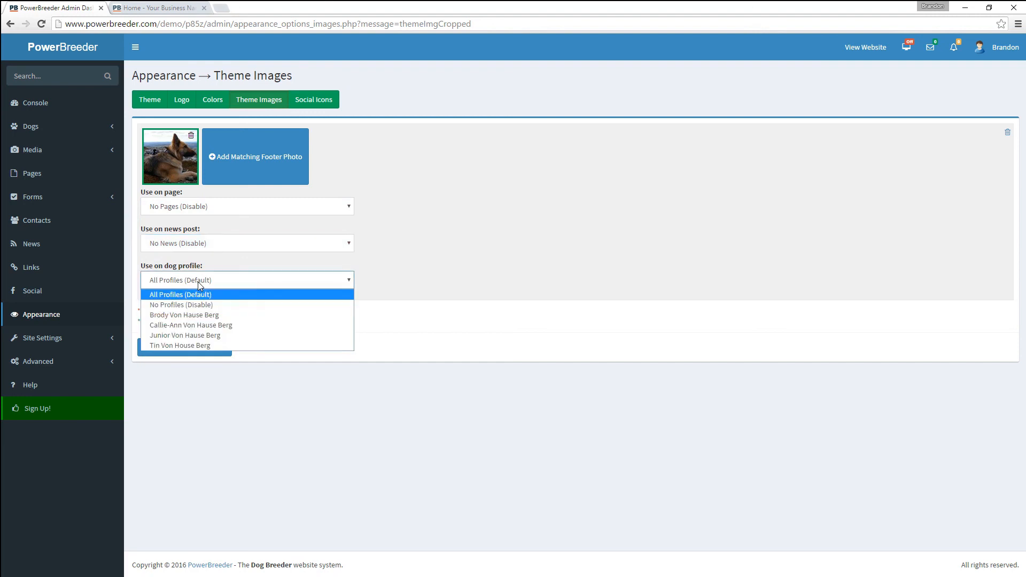
pyautogui.click(200, 337)
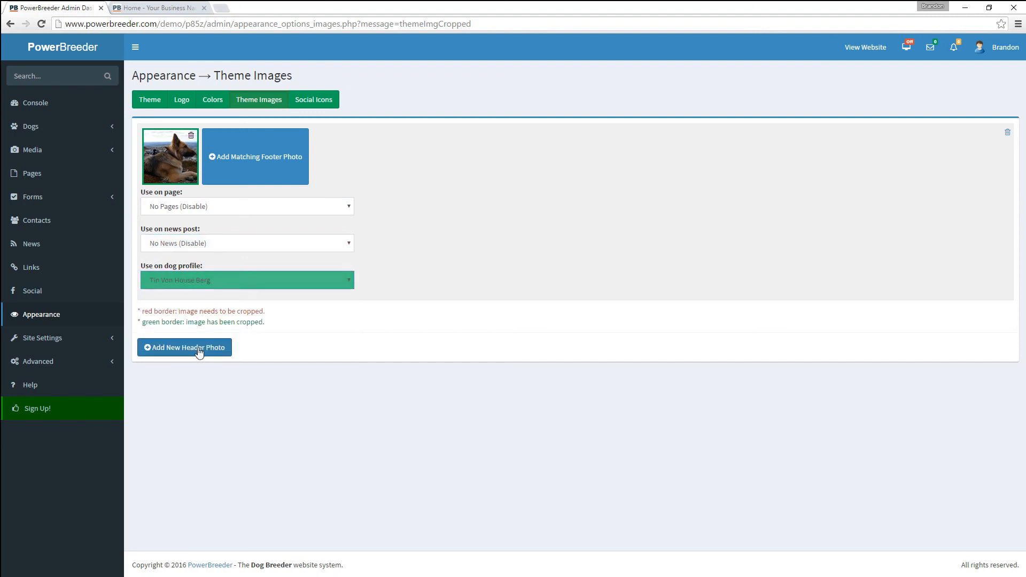
pyautogui.click(149, 8)
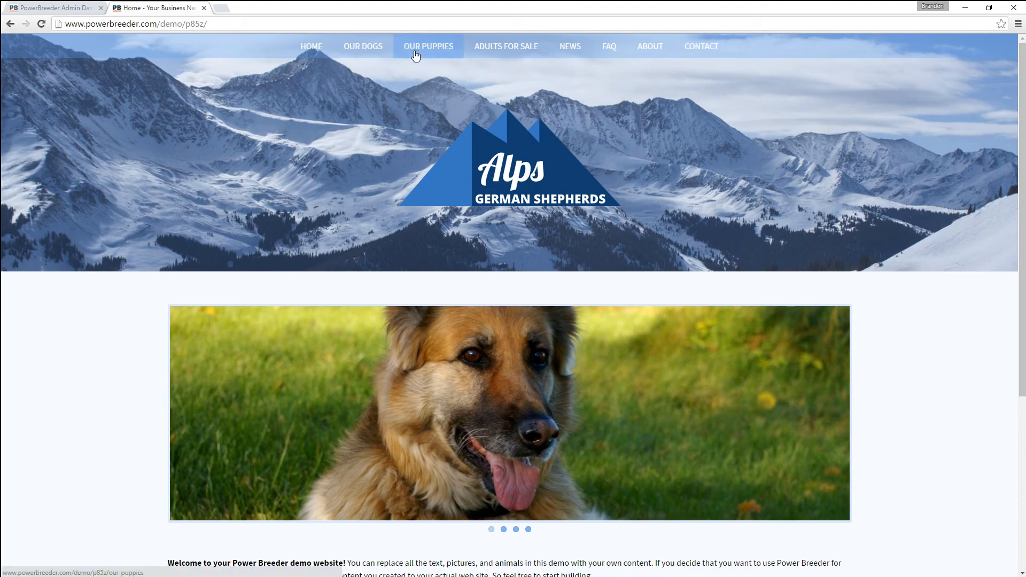
pyautogui.moveTo(363, 46)
pyautogui.click(360, 107)
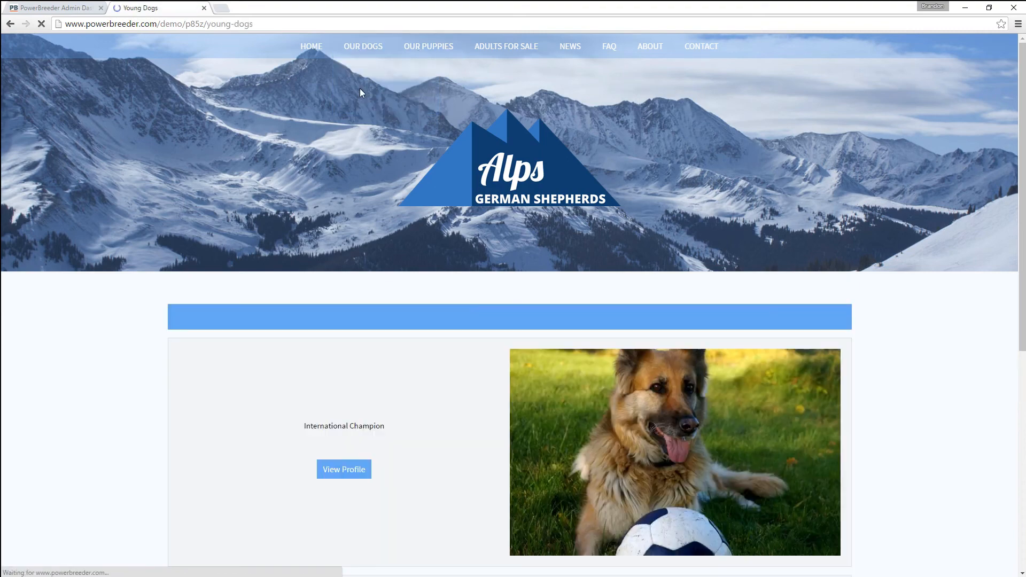
pyautogui.scroll(-4, 334, 323)
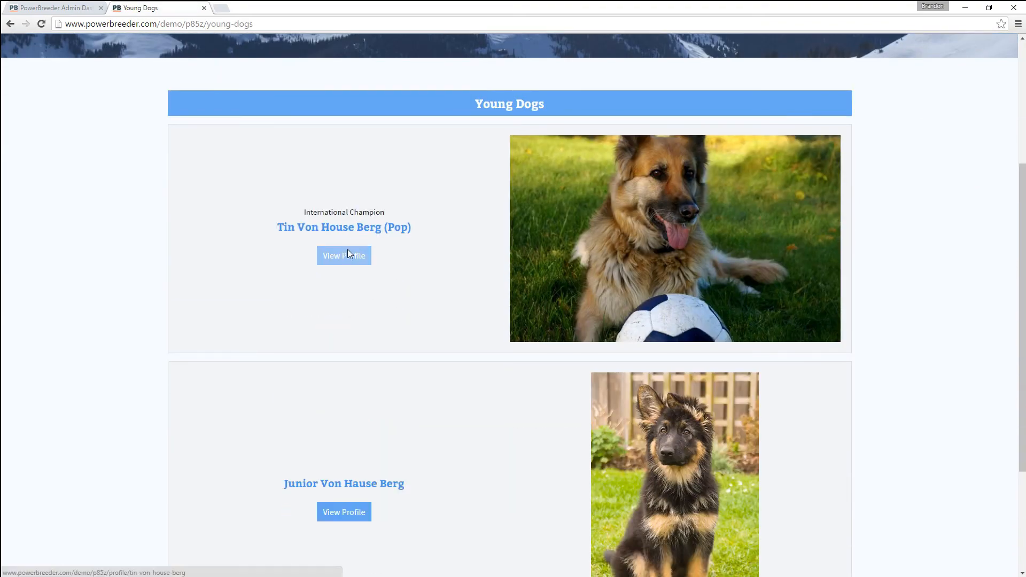
pyautogui.click(347, 249)
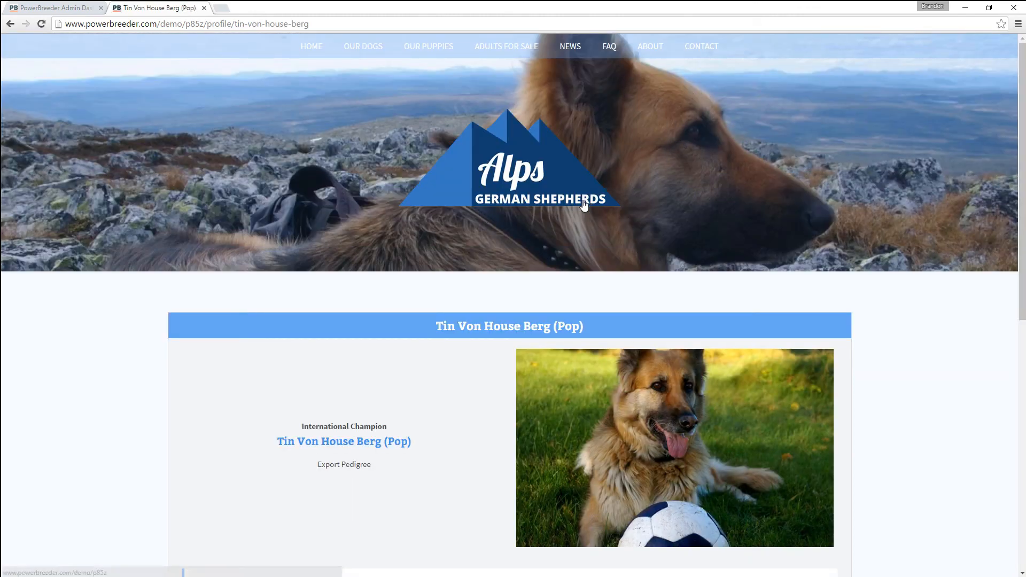
pyautogui.scroll(-9, 481, 219)
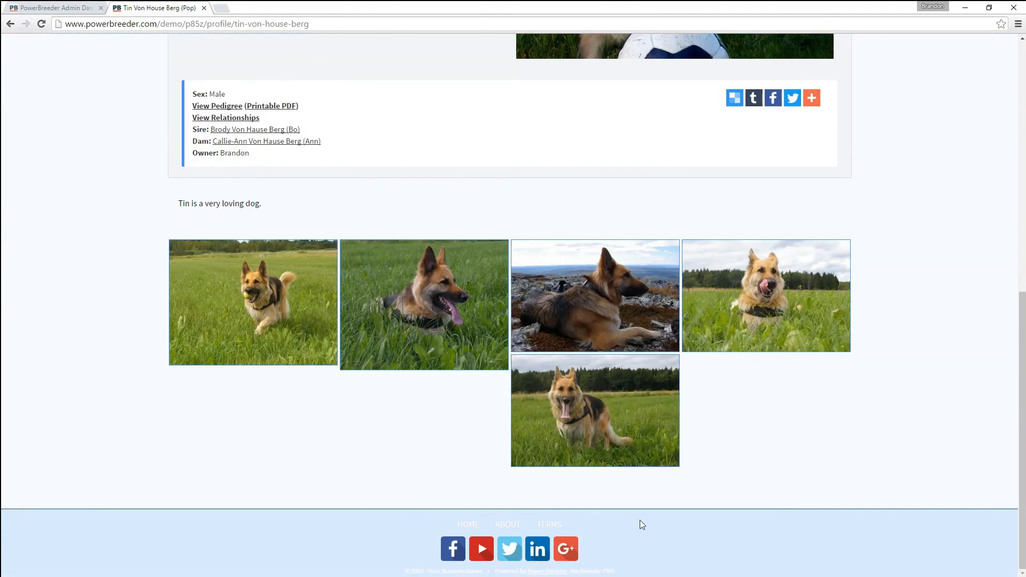
pyautogui.click(49, 8)
pyautogui.click(254, 155)
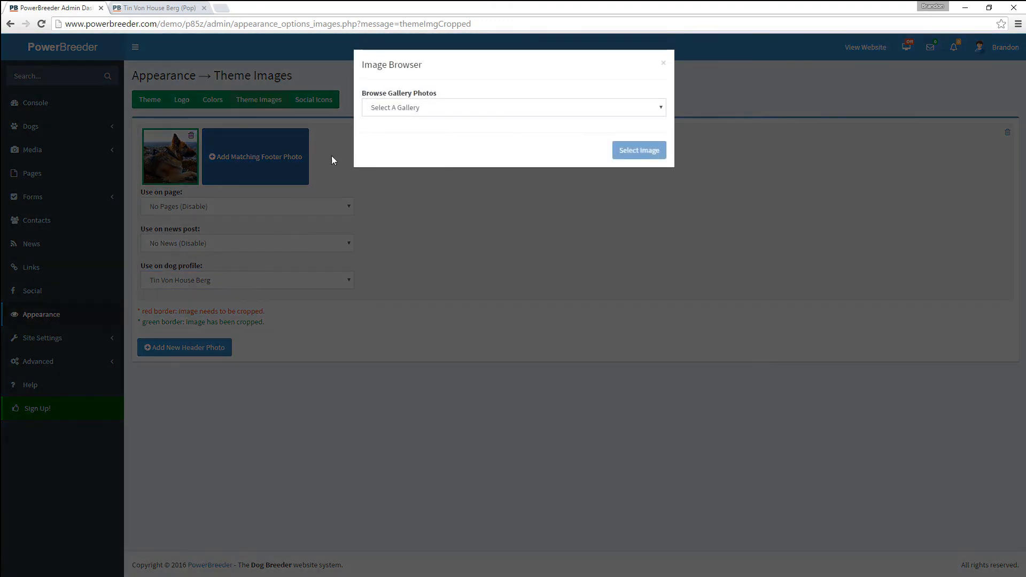
# - Choose another photo from the Tin Von House Berg gallery as a new header image
pyautogui.click(385, 108)
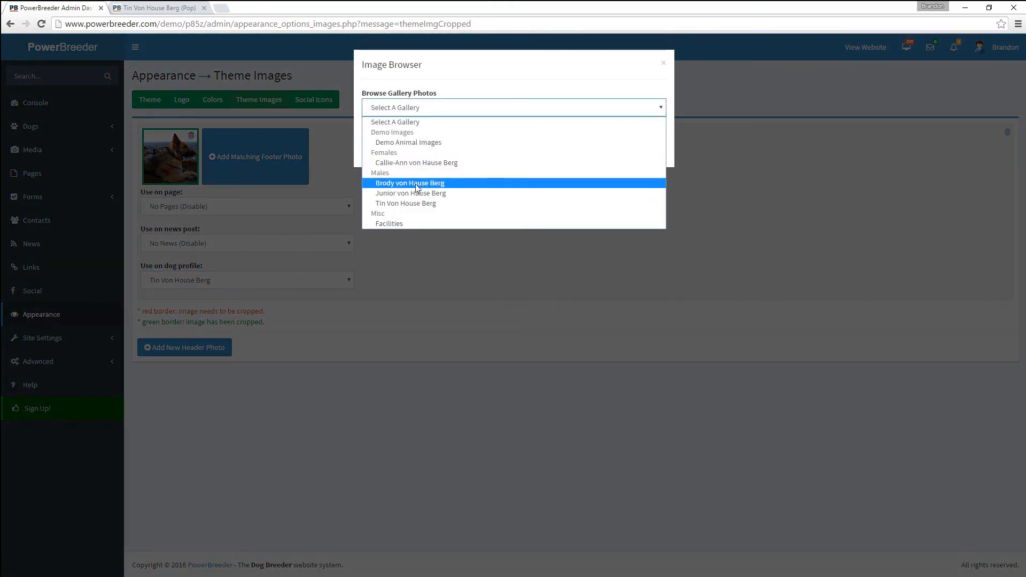
pyautogui.click(413, 204)
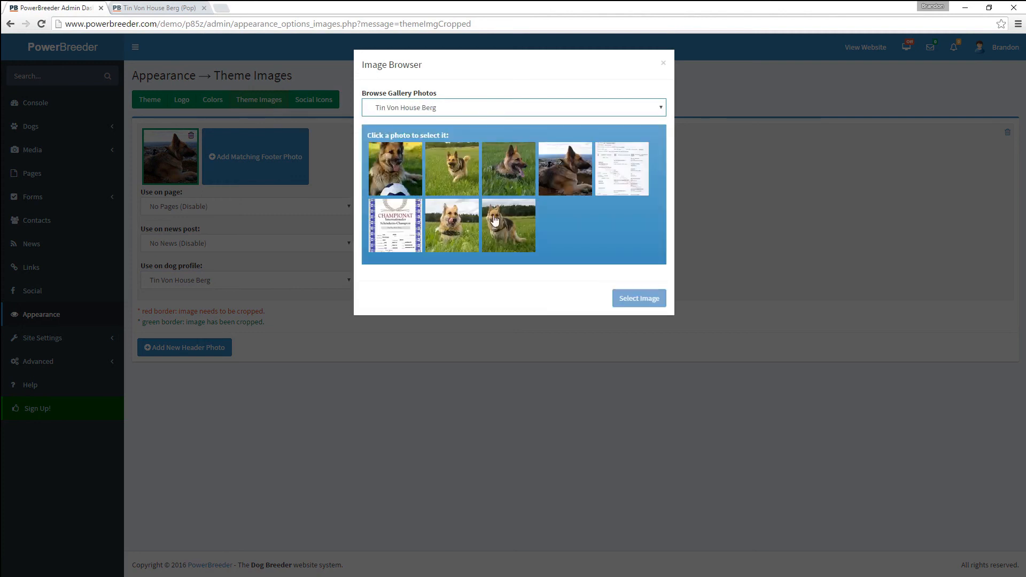
pyautogui.click(555, 173)
pyautogui.click(638, 298)
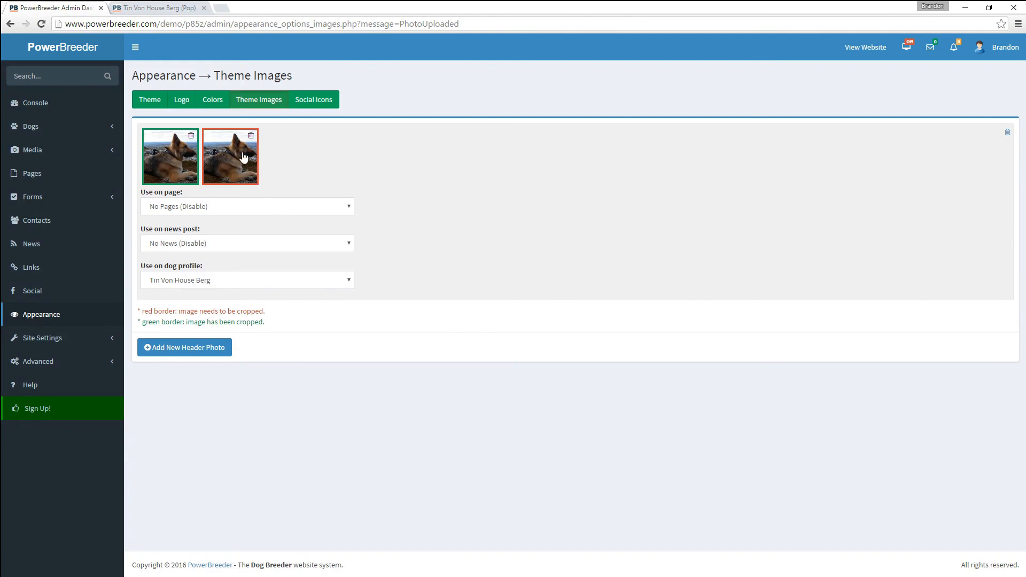
# - Crop the new header to a wide sky strip along the photo's top edge and save the crop
pyautogui.click(243, 156)
pyautogui.scroll(-3, 505, 342)
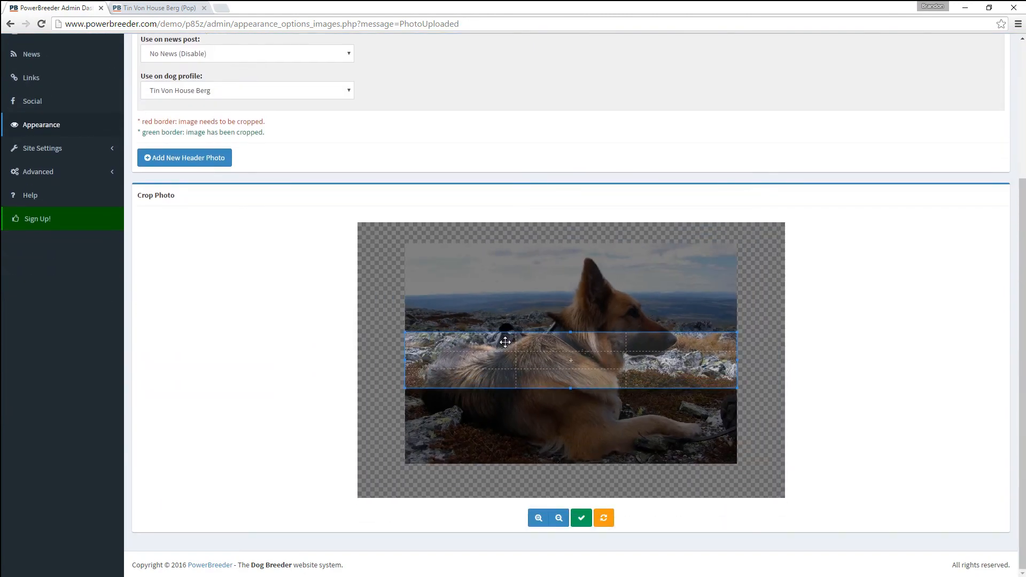
pyautogui.scroll(5, 507, 344)
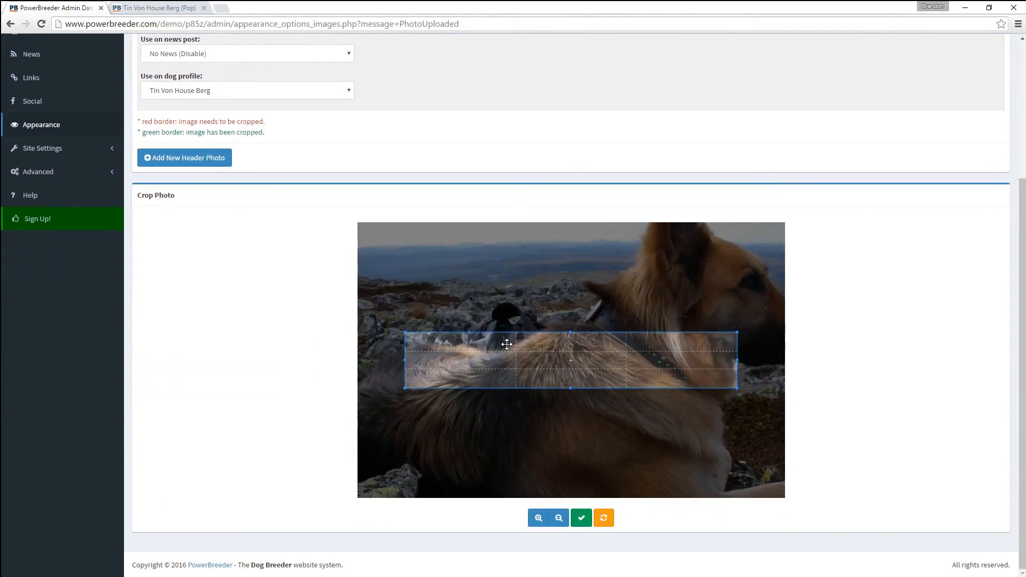
pyautogui.moveTo(507, 344); pyautogui.dragTo(434, 239)
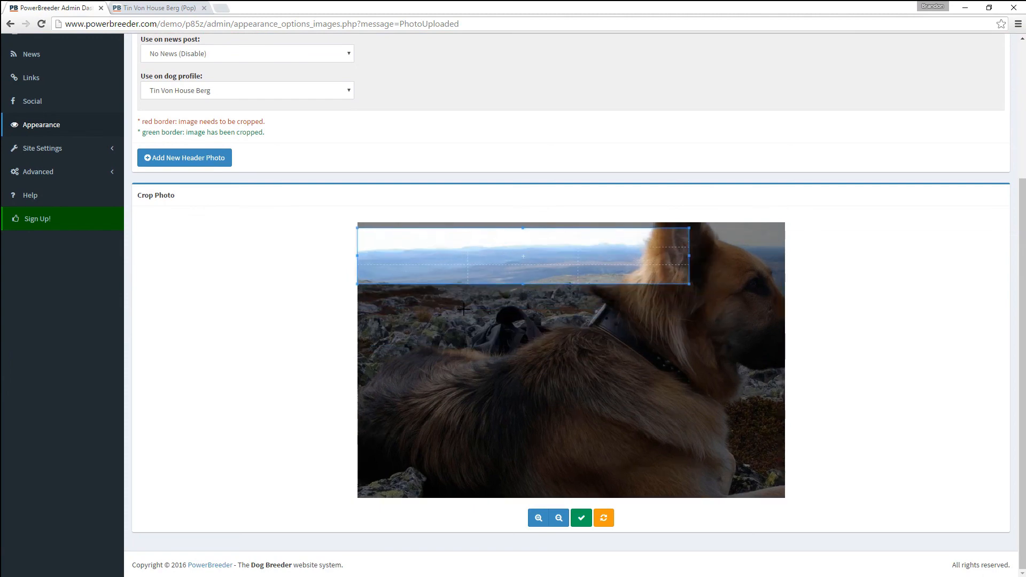
pyautogui.scroll(2, 464, 308)
pyautogui.scroll(1, 498, 303)
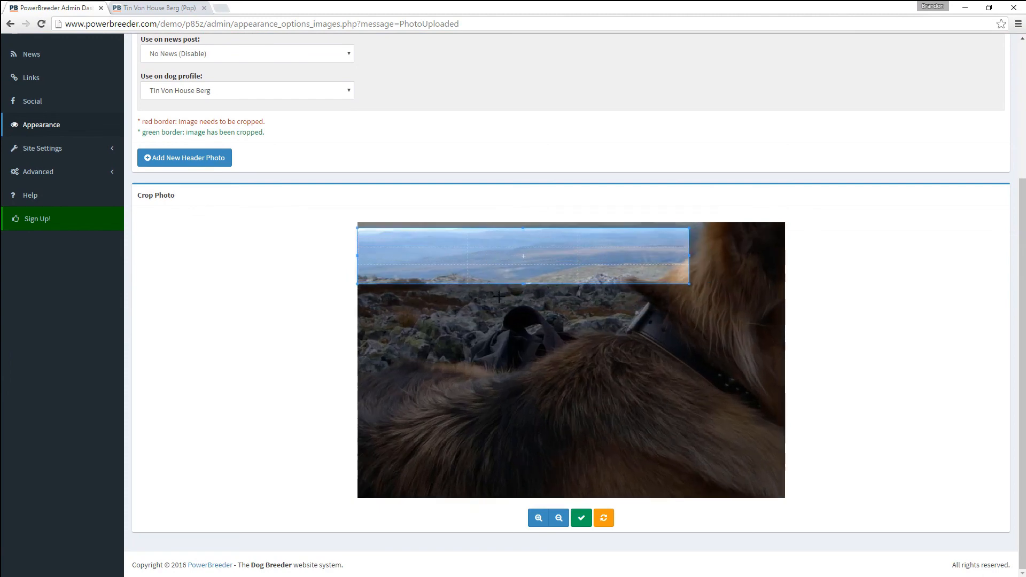
pyautogui.moveTo(477, 322); pyautogui.dragTo(517, 330)
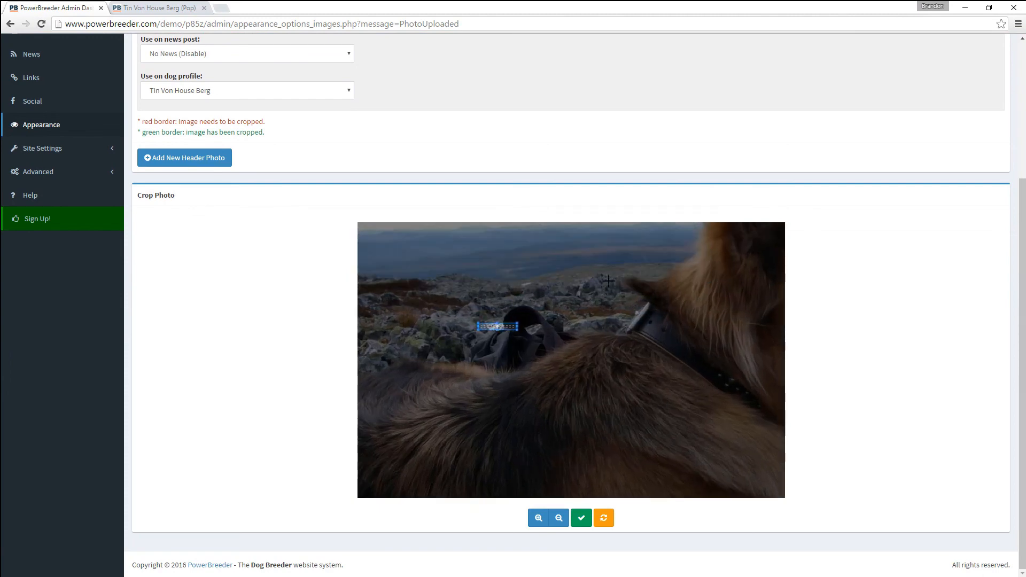
pyautogui.moveTo(643, 281); pyautogui.dragTo(391, 148)
pyautogui.moveTo(512, 244); pyautogui.dragTo(512, 229)
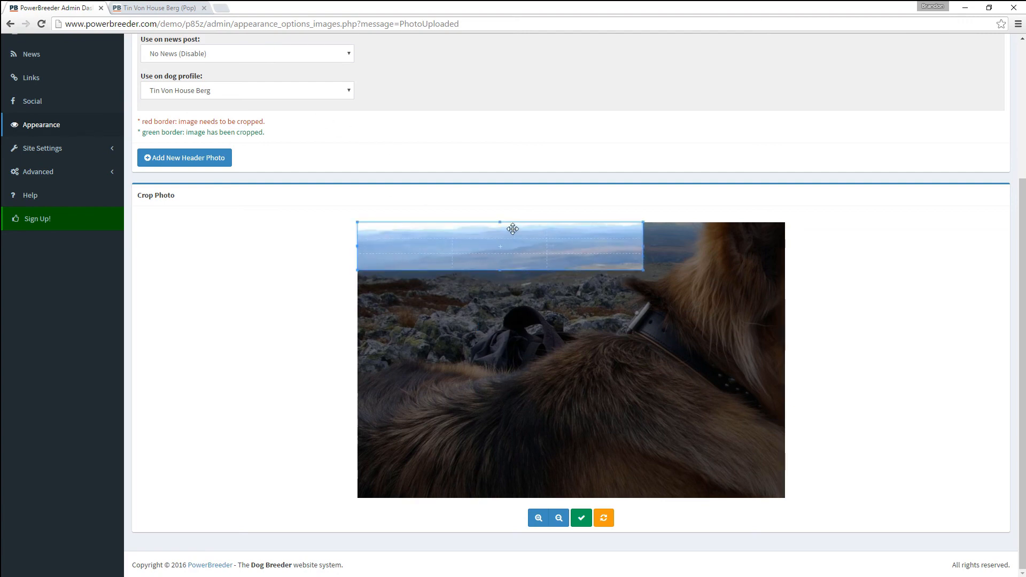
pyautogui.click(581, 518)
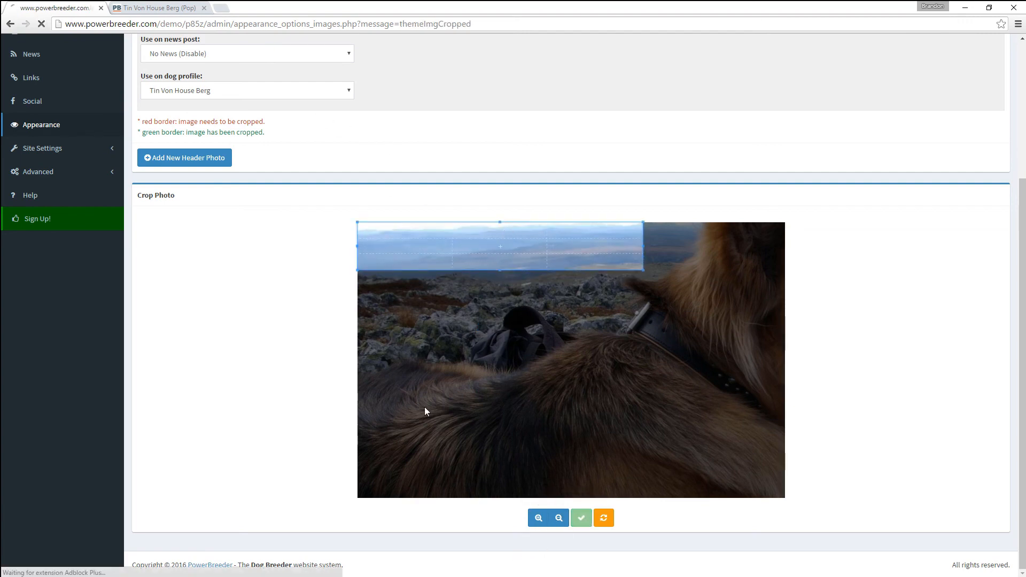
pyautogui.click(175, 8)
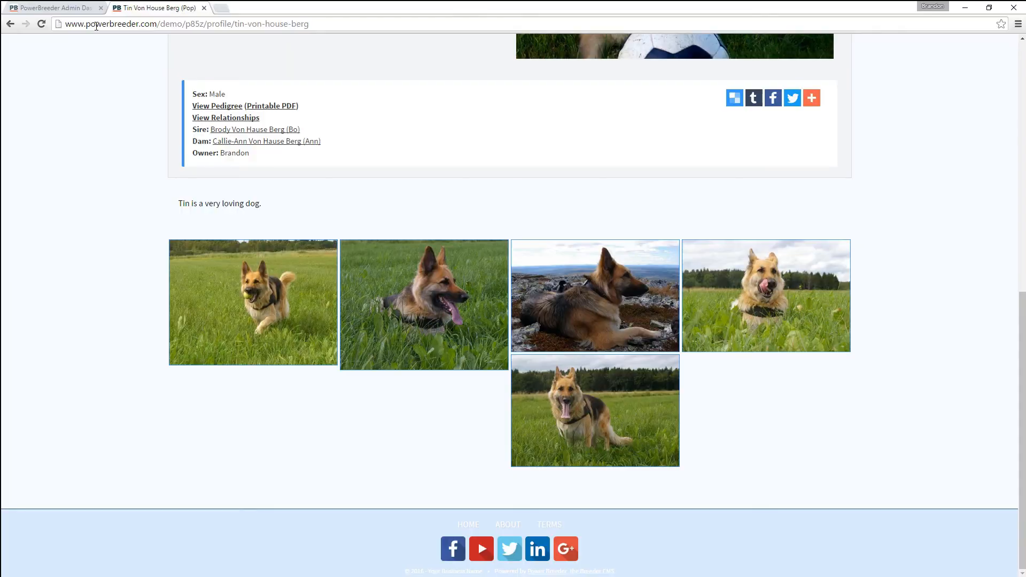
pyautogui.click(42, 23)
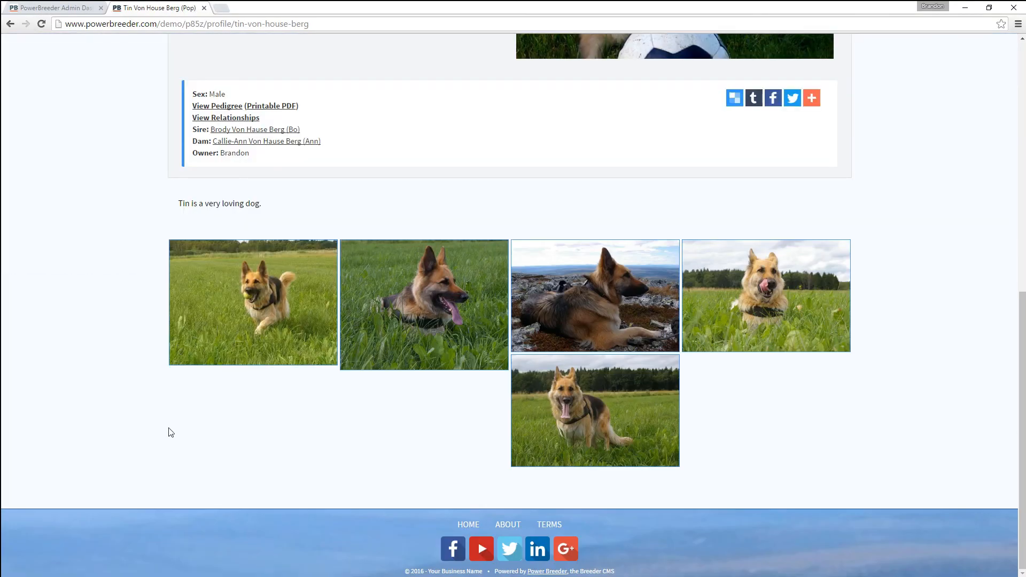
pyautogui.scroll(9, 169, 428)
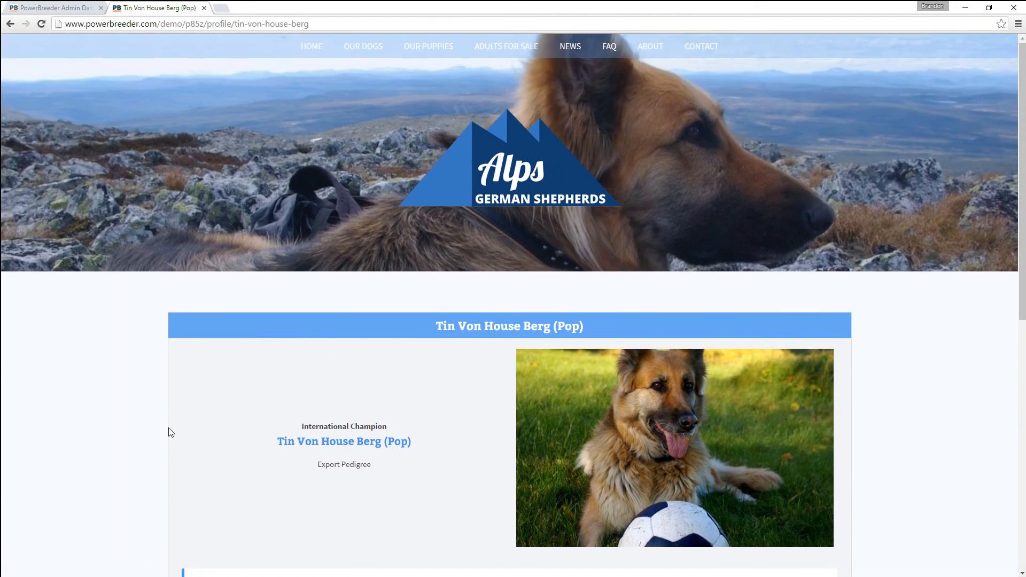
pyautogui.click(307, 49)
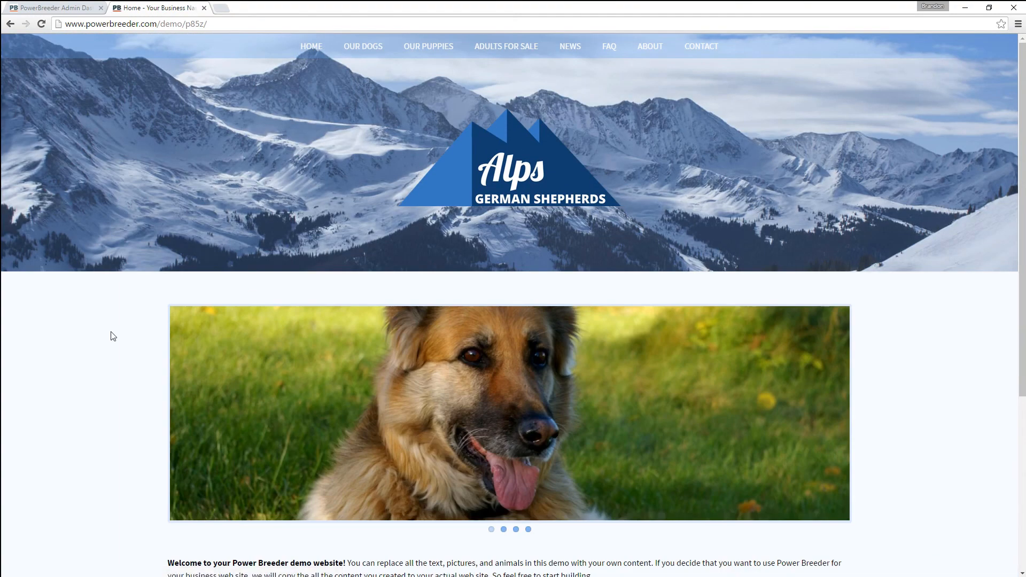
pyautogui.scroll(-6, 110, 334)
pyautogui.scroll(6, 112, 332)
pyautogui.click(65, 8)
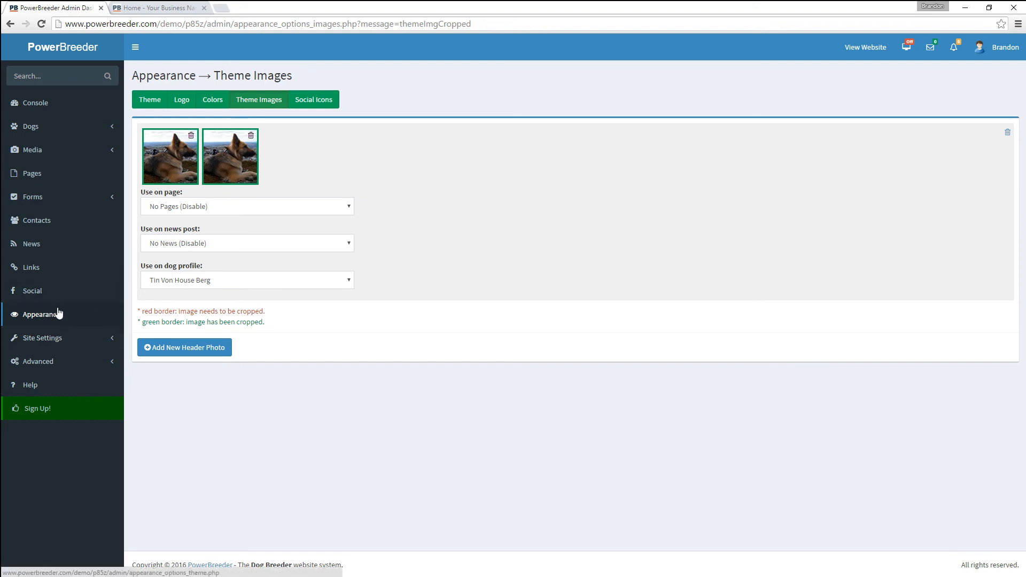
# - Open Site Settings > Basic Info & Options and keep dog names as Registered Name (Call Name)
pyautogui.click(52, 338)
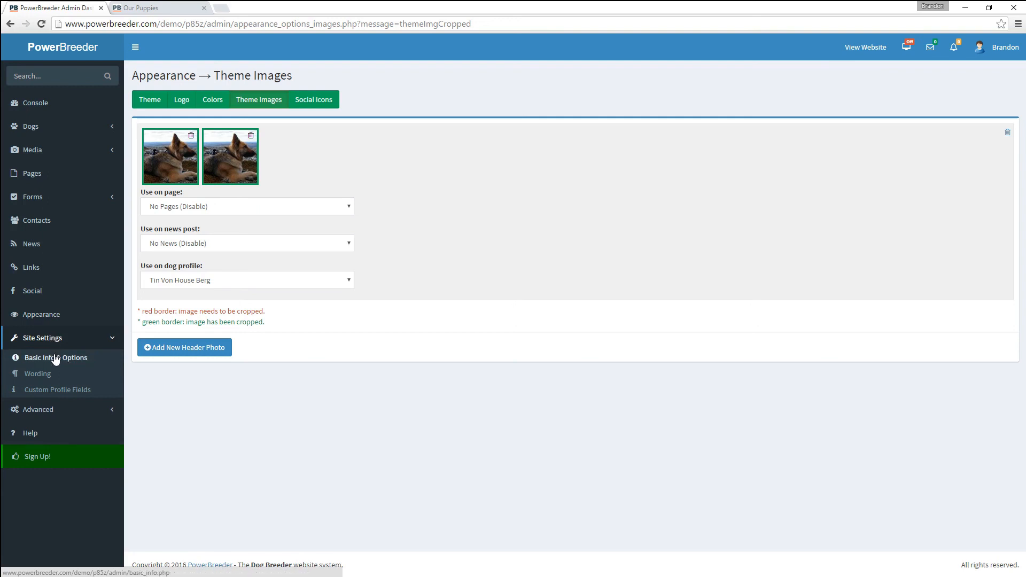
pyautogui.click(52, 358)
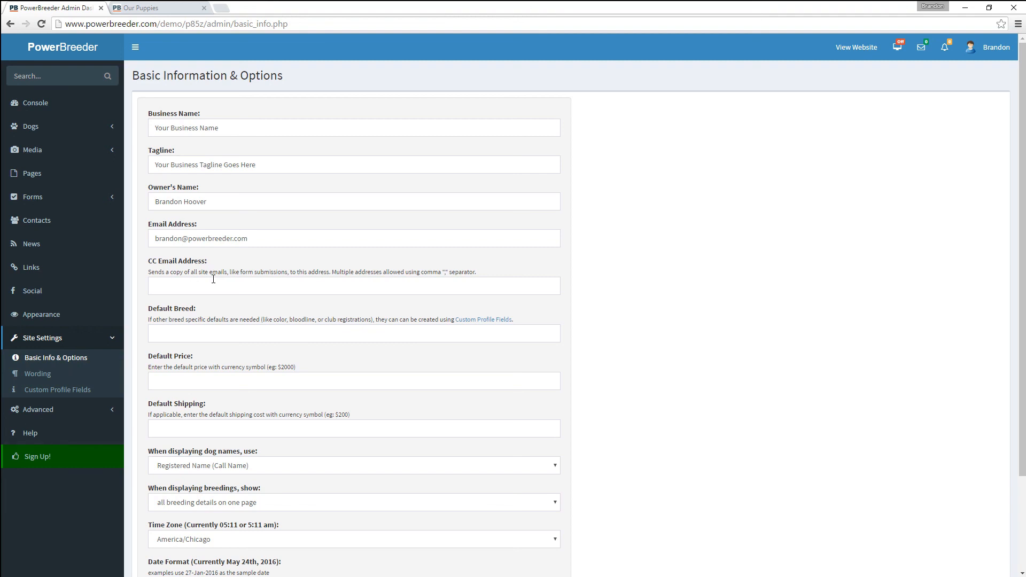
pyautogui.click(393, 289)
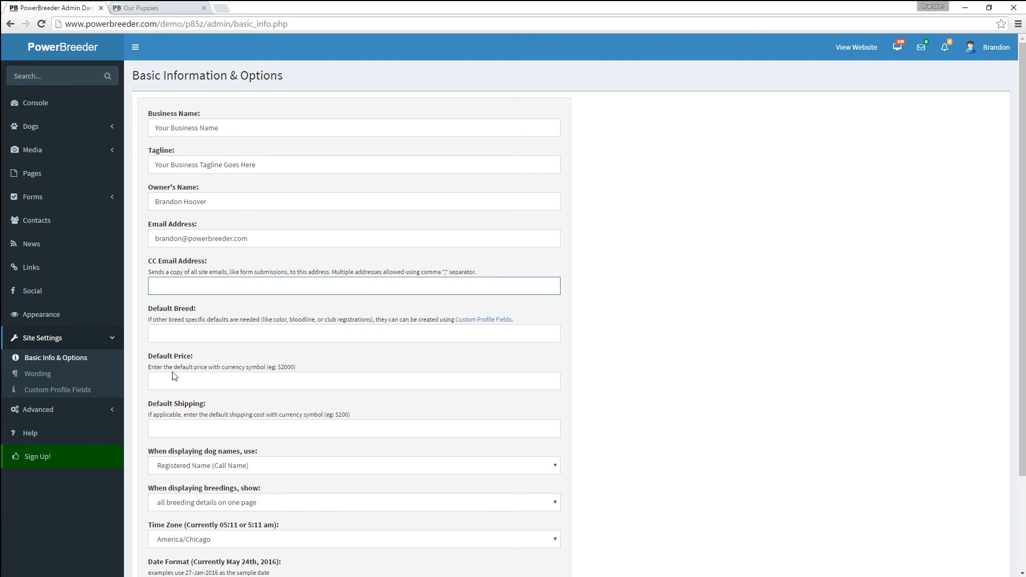
pyautogui.scroll(-2, 179, 421)
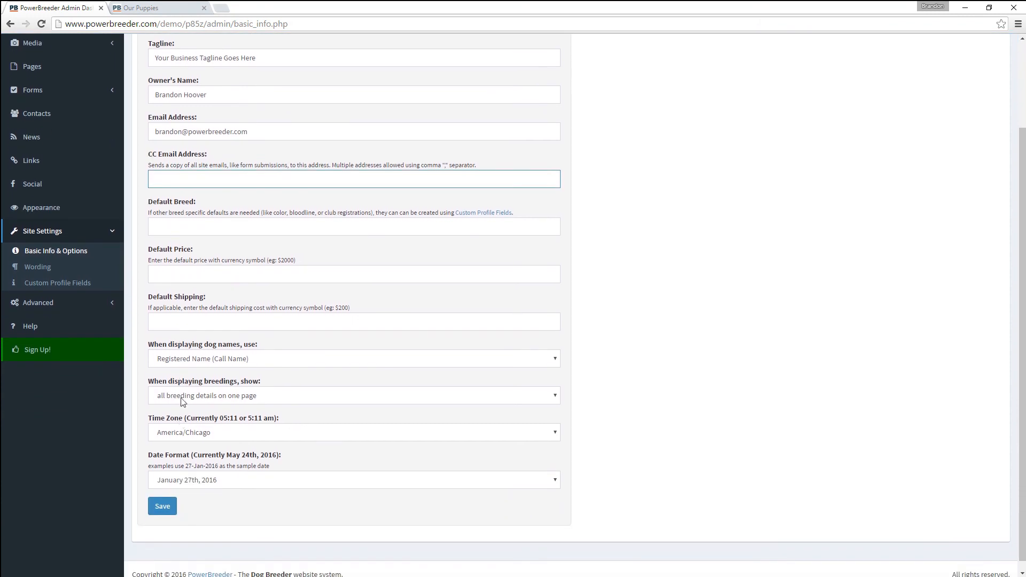
pyautogui.click(184, 361)
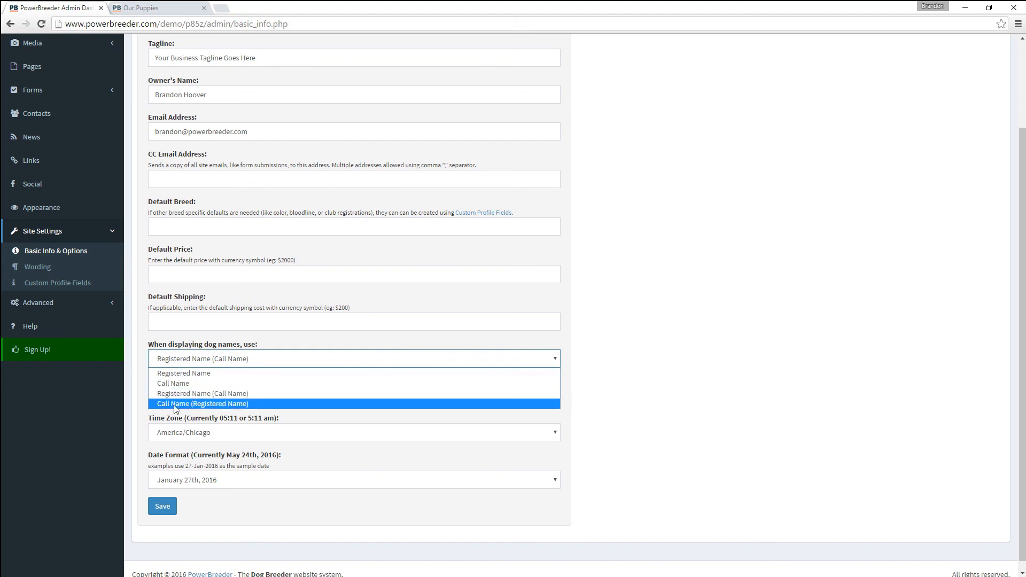
pyautogui.click(208, 394)
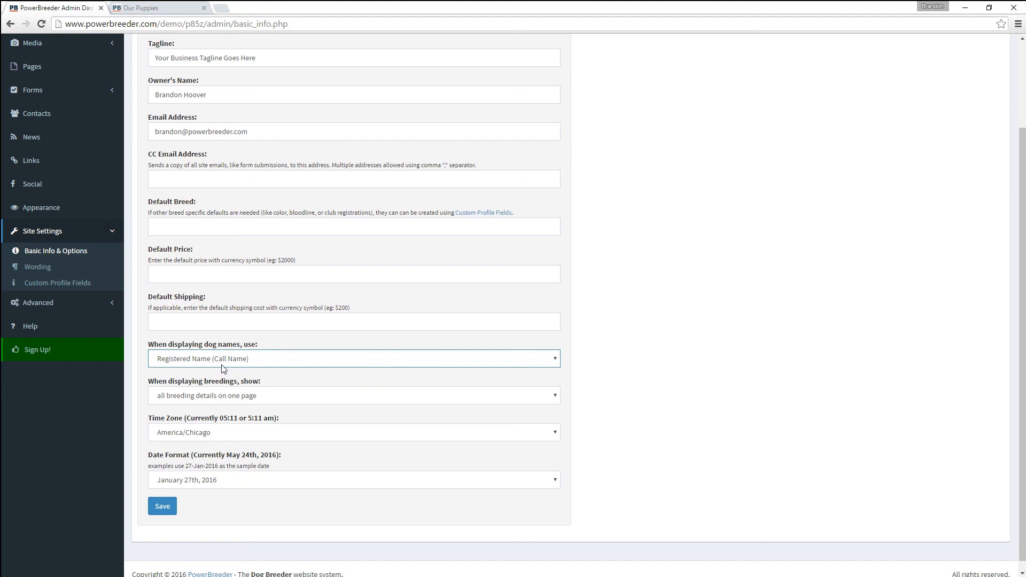
# - Review the breedings display options and keep all breeding details on one page
pyautogui.click(223, 395)
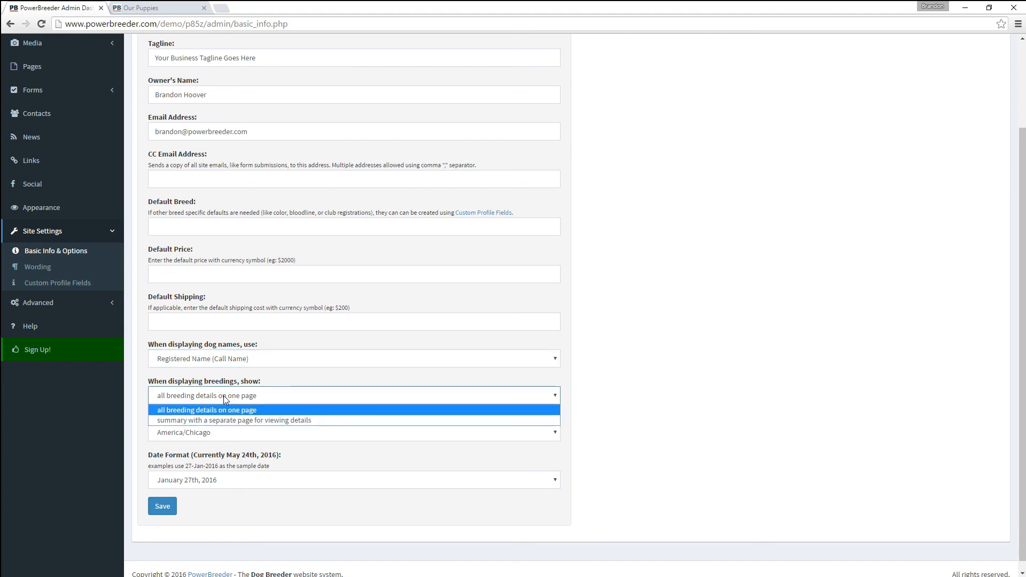
pyautogui.click(184, 421)
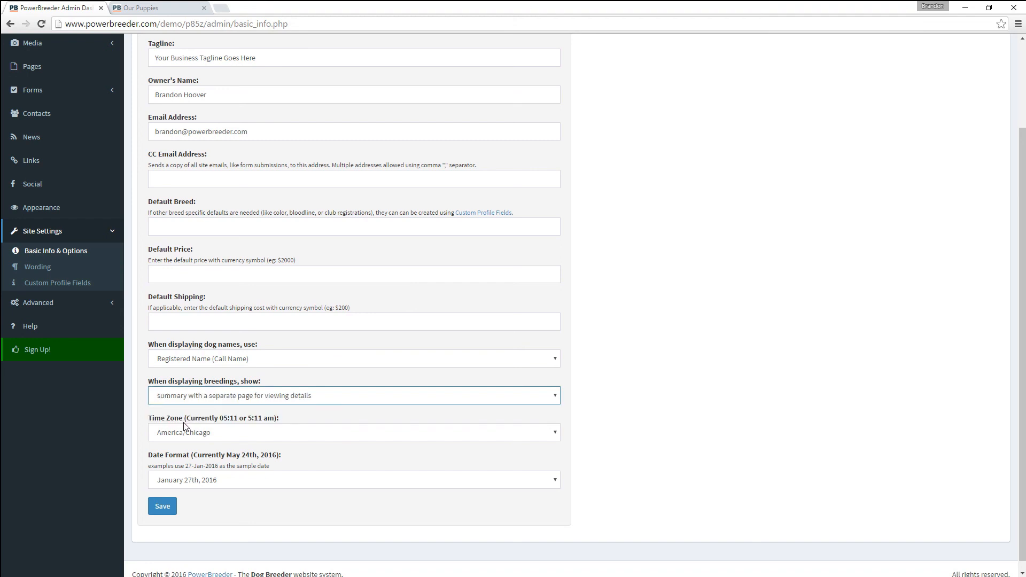
pyautogui.click(197, 396)
pyautogui.press('Up')
pyautogui.press('Return')
pyautogui.click(197, 398)
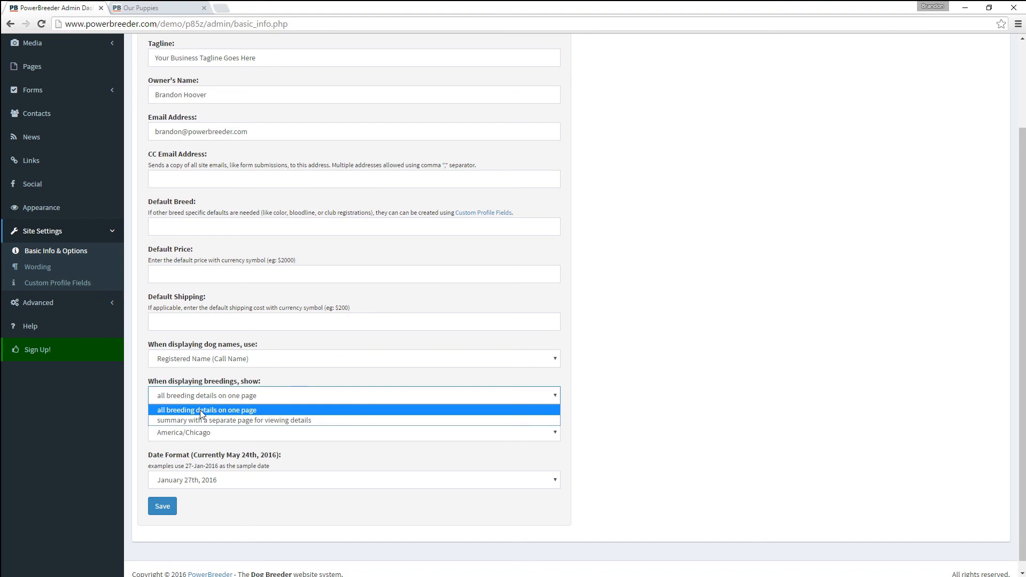
pyautogui.click(202, 413)
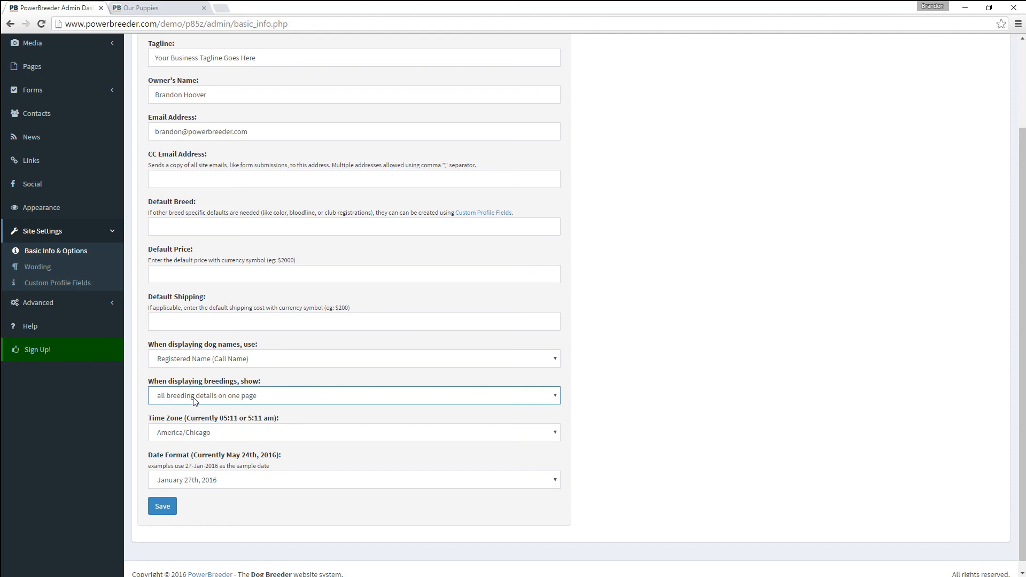
# - Keep the America/Chicago time zone and the January 27th, 2016 date format
pyautogui.click(209, 434)
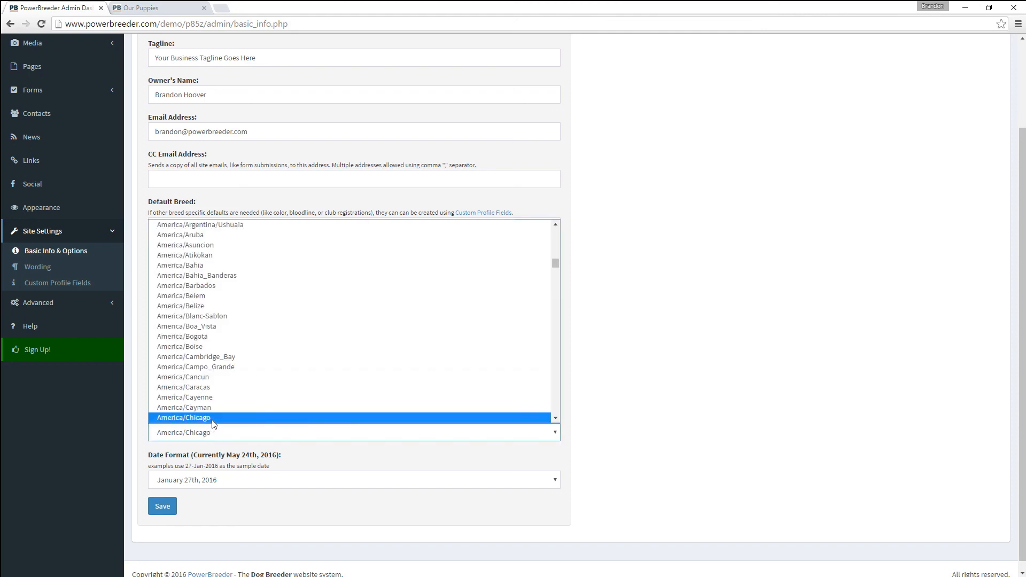
pyautogui.click(212, 420)
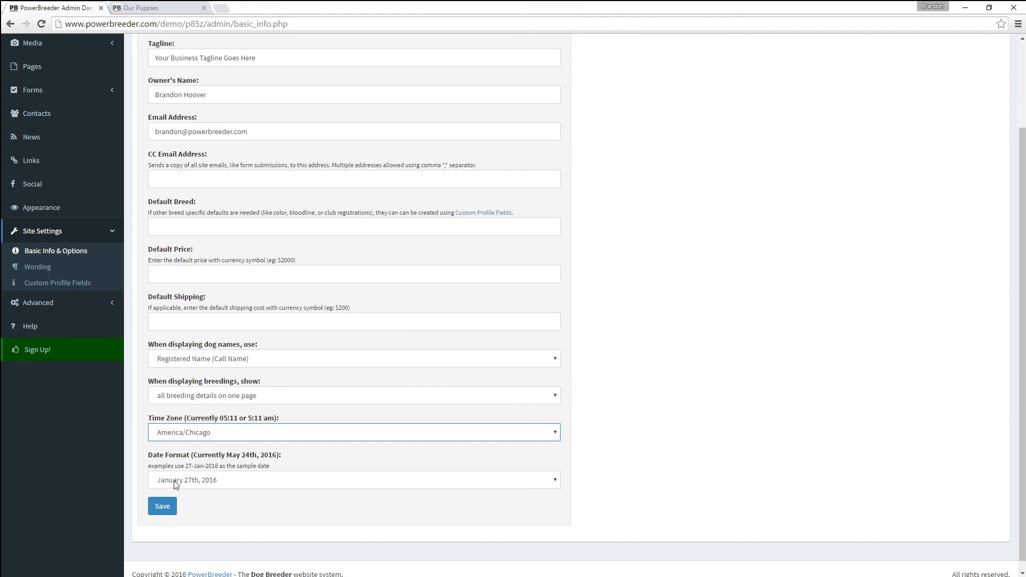
pyautogui.click(192, 485)
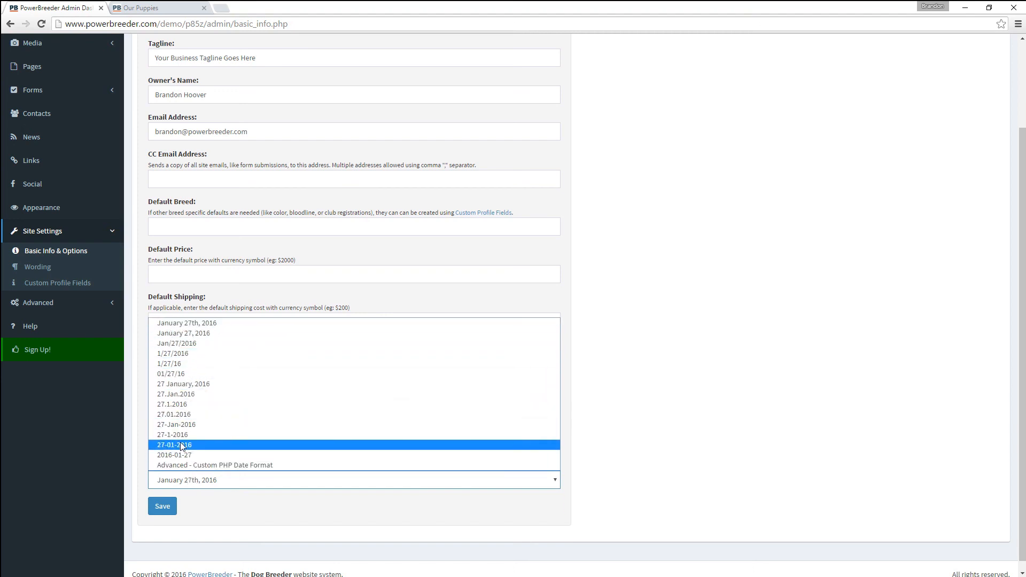
pyautogui.click(162, 485)
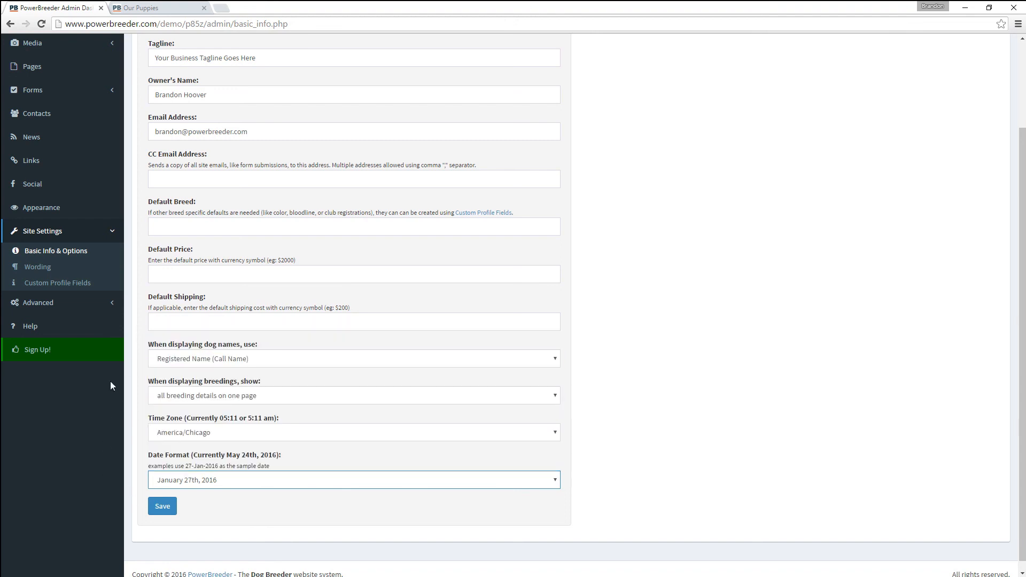
# - Go to Site Settings > Wording, choosing Leave this Page to discard unsaved changes
pyautogui.click(42, 266)
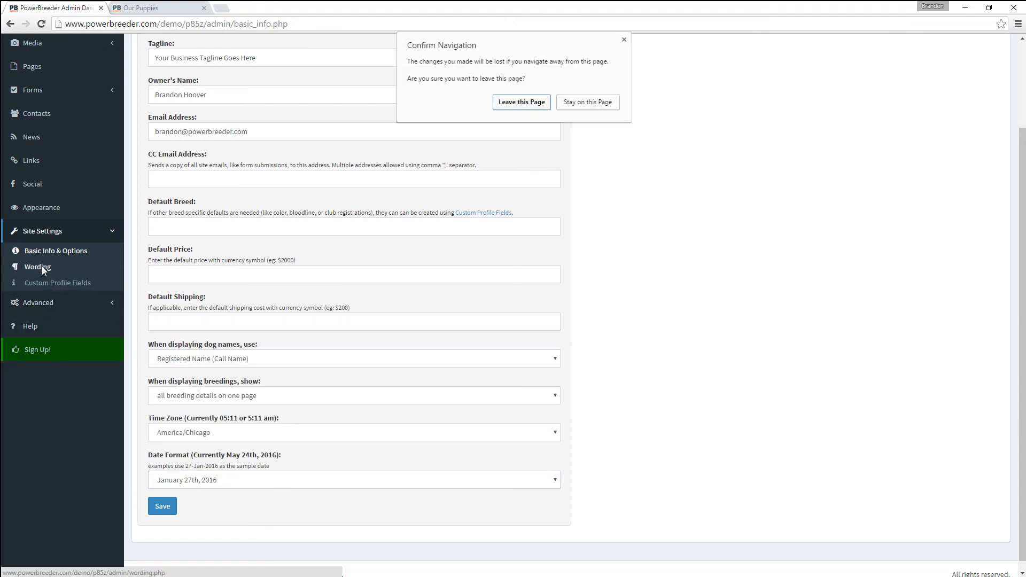
pyautogui.click(520, 102)
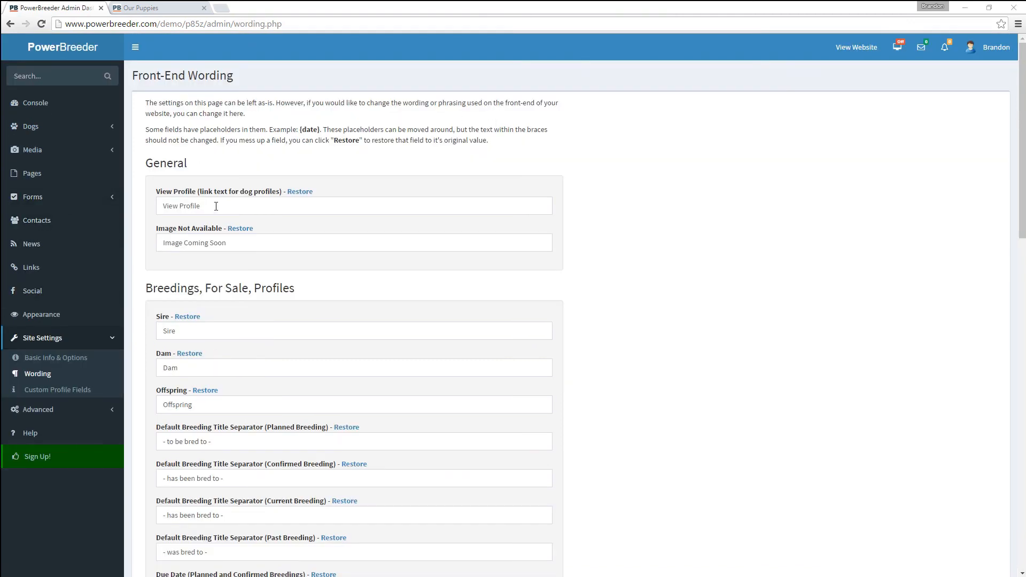
pyautogui.scroll(-1, 198, 208)
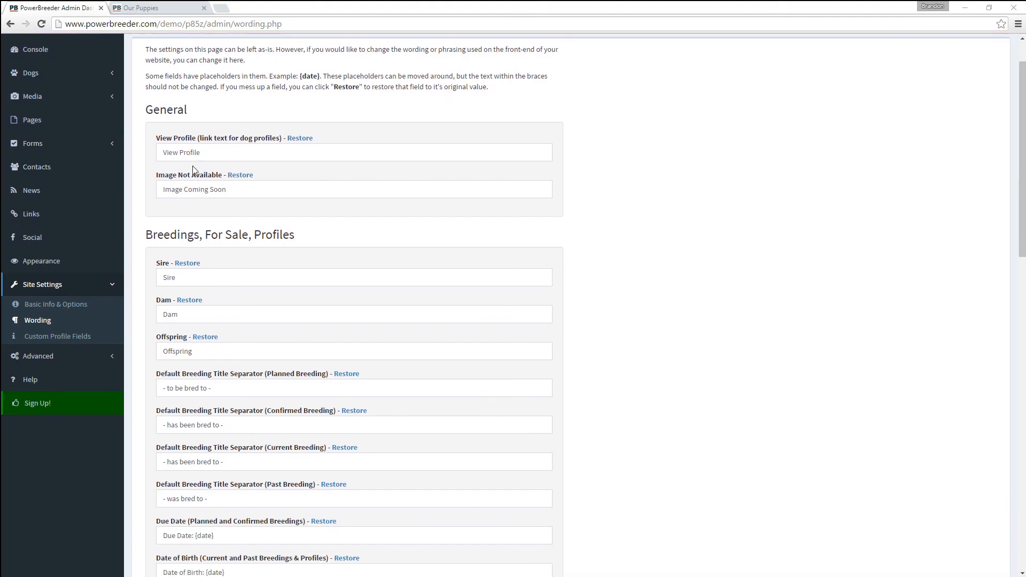
pyautogui.click(140, 8)
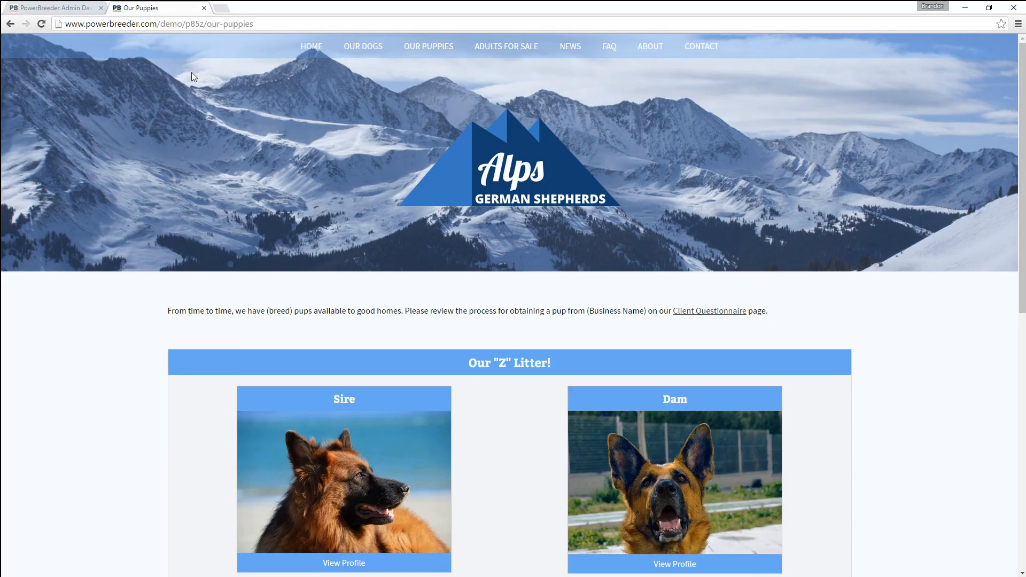
pyautogui.scroll(-4, 287, 299)
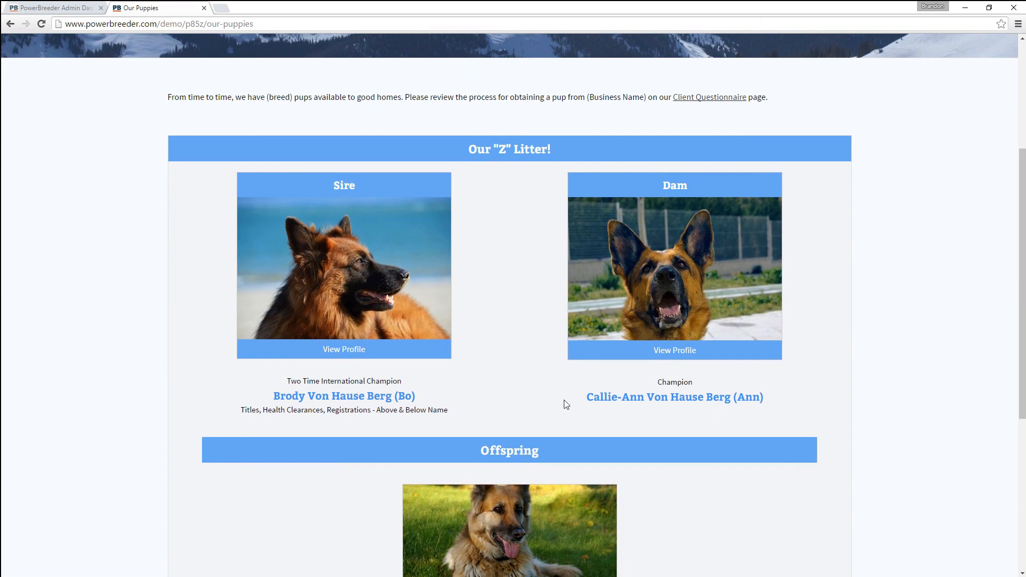
pyautogui.scroll(-5, 529, 421)
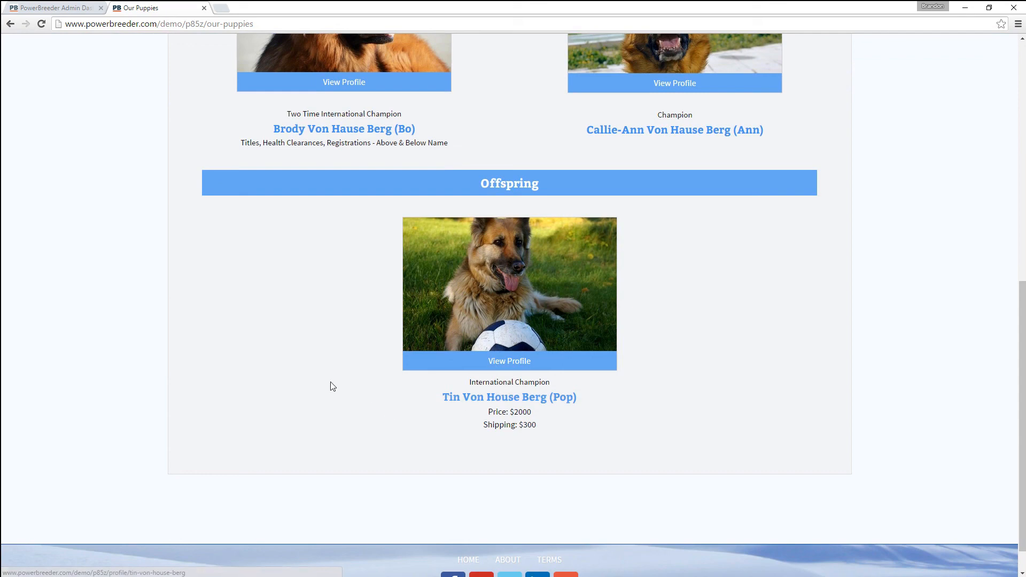
pyautogui.click(40, 8)
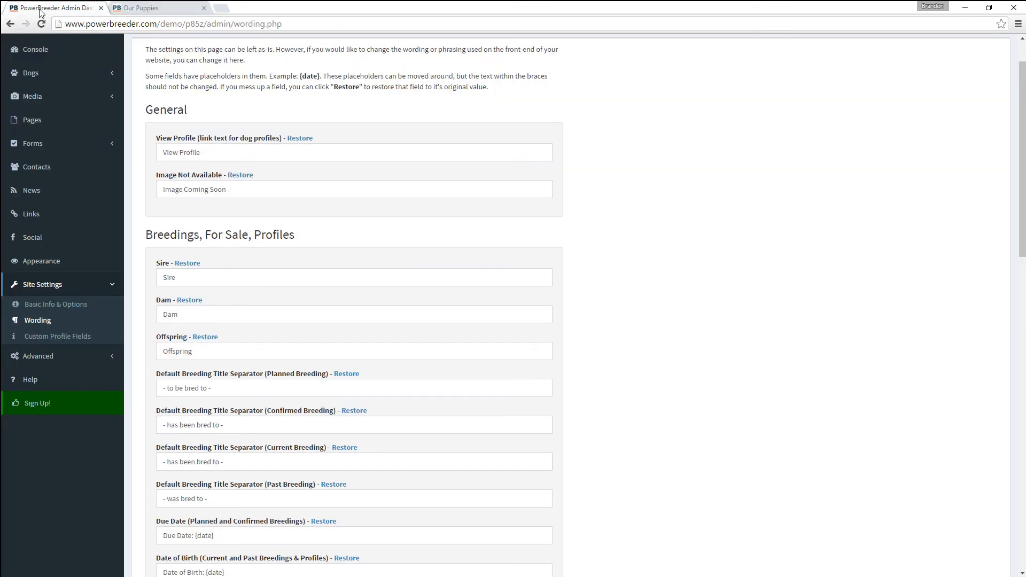
pyautogui.click(163, 22)
pyautogui.click(164, 11)
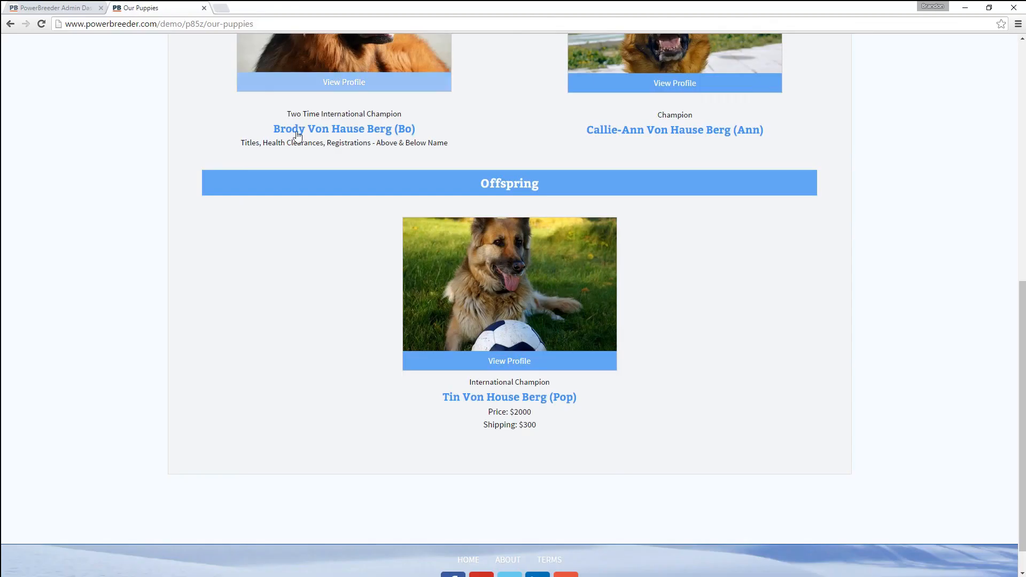
pyautogui.scroll(15, 349, 209)
pyautogui.click(345, 562)
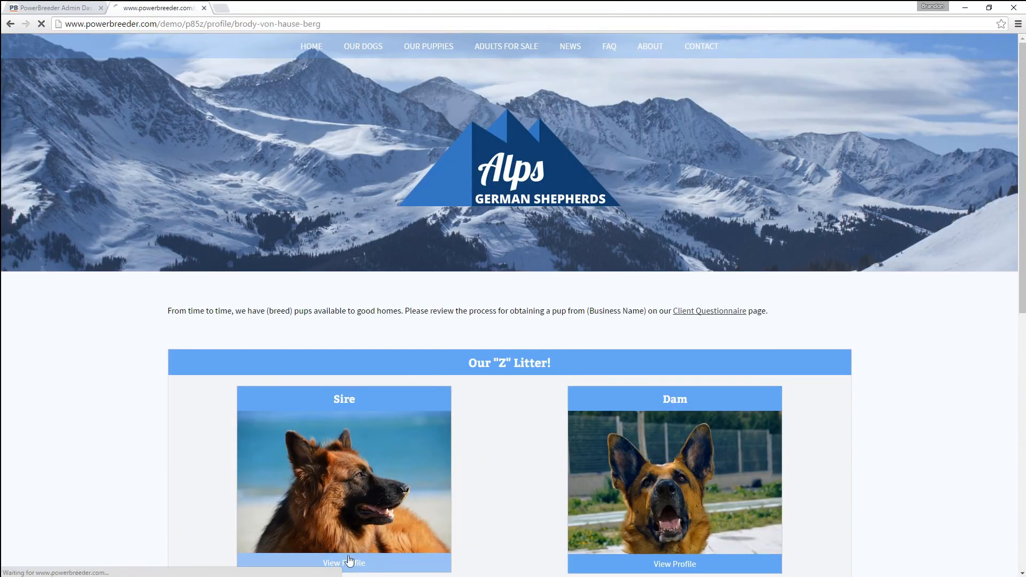
pyautogui.scroll(-3, 332, 410)
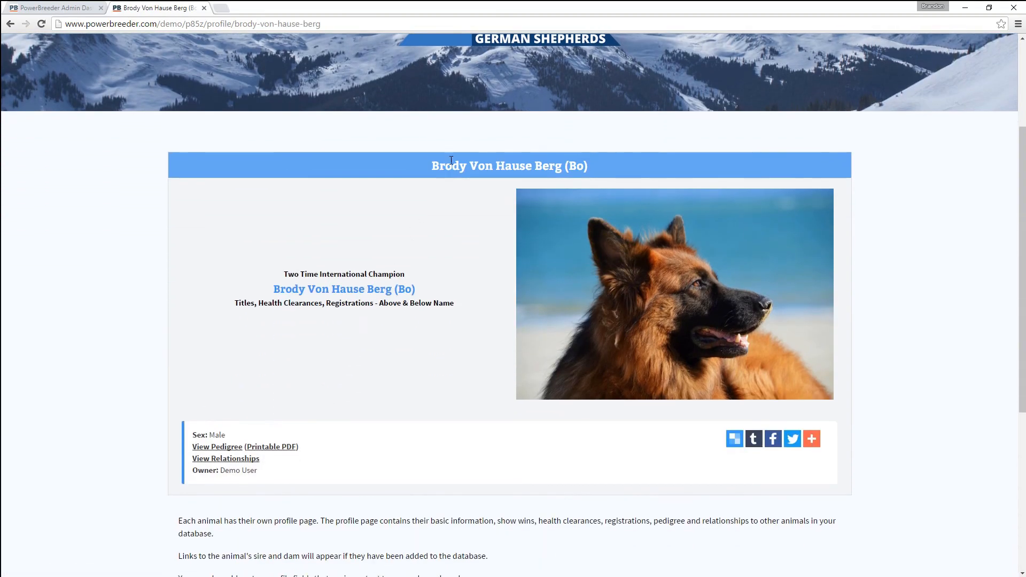
pyautogui.scroll(-2, 438, 369)
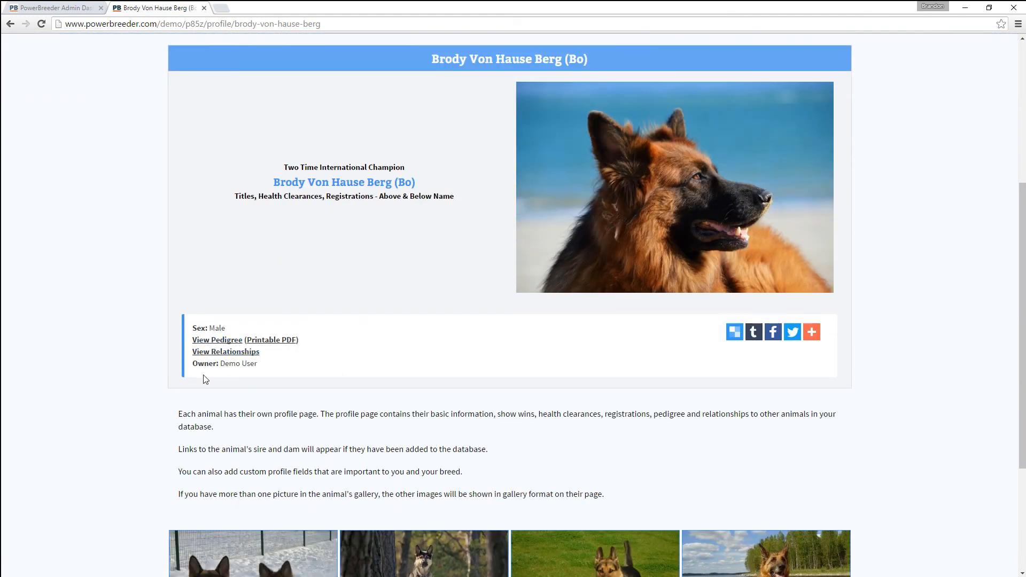
pyautogui.click(59, 13)
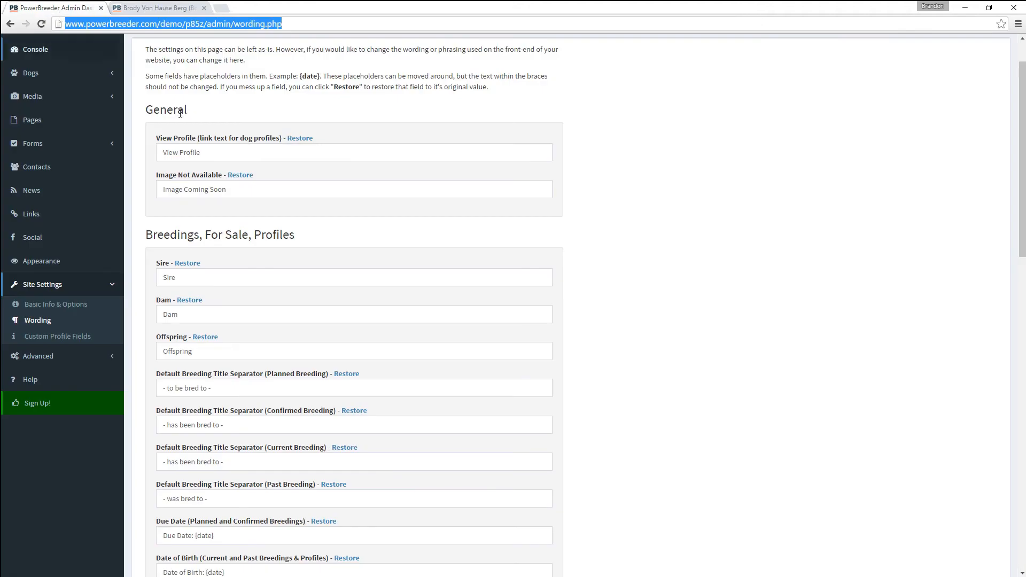
# - Change the Sire and Dam labels on the Wording page to Dad and Mom
pyautogui.scroll(-3, 251, 270)
pyautogui.scroll(-3, 251, 285)
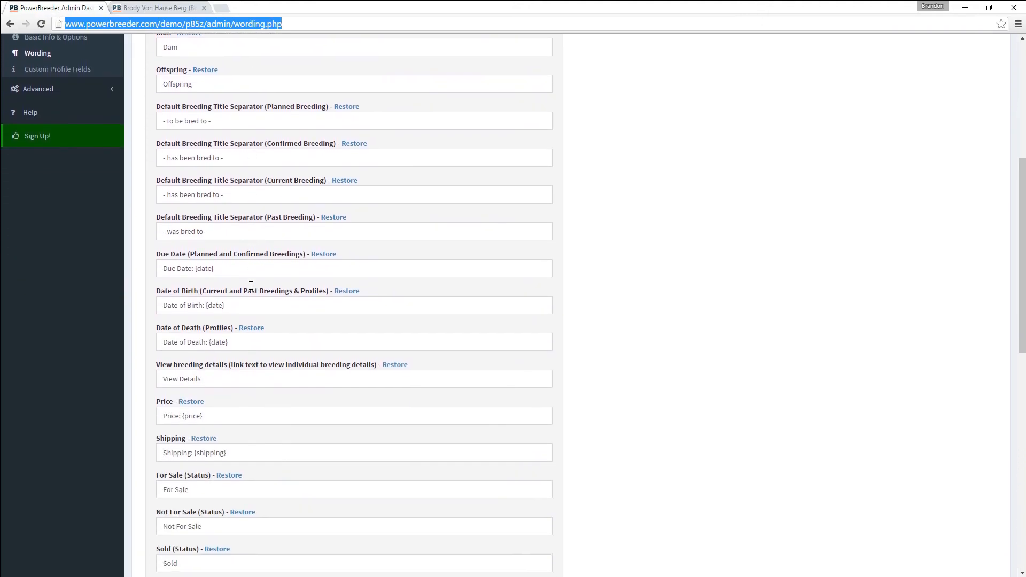
pyautogui.scroll(5, 250, 285)
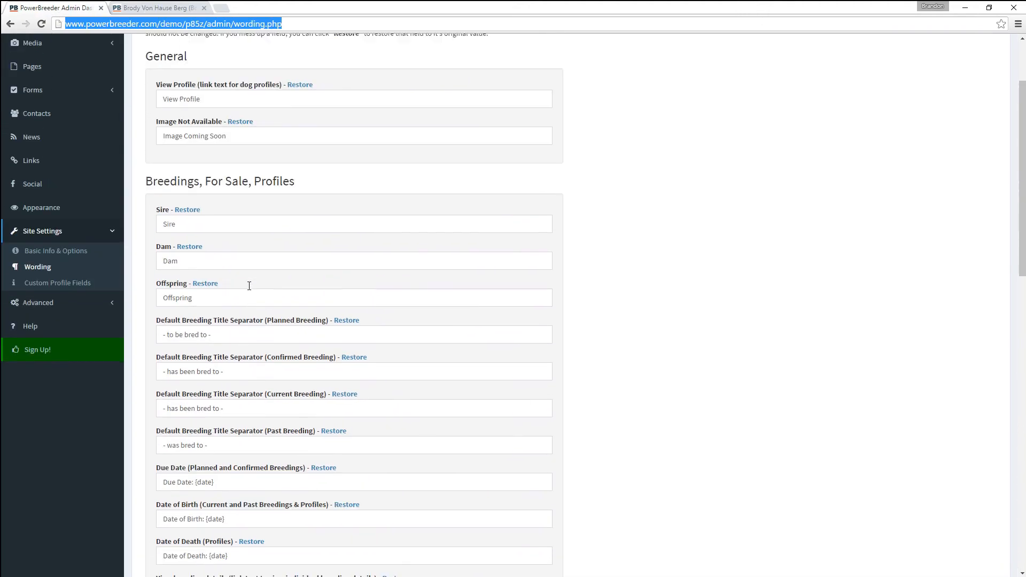
pyautogui.moveTo(189, 223); pyautogui.dragTo(137, 222)
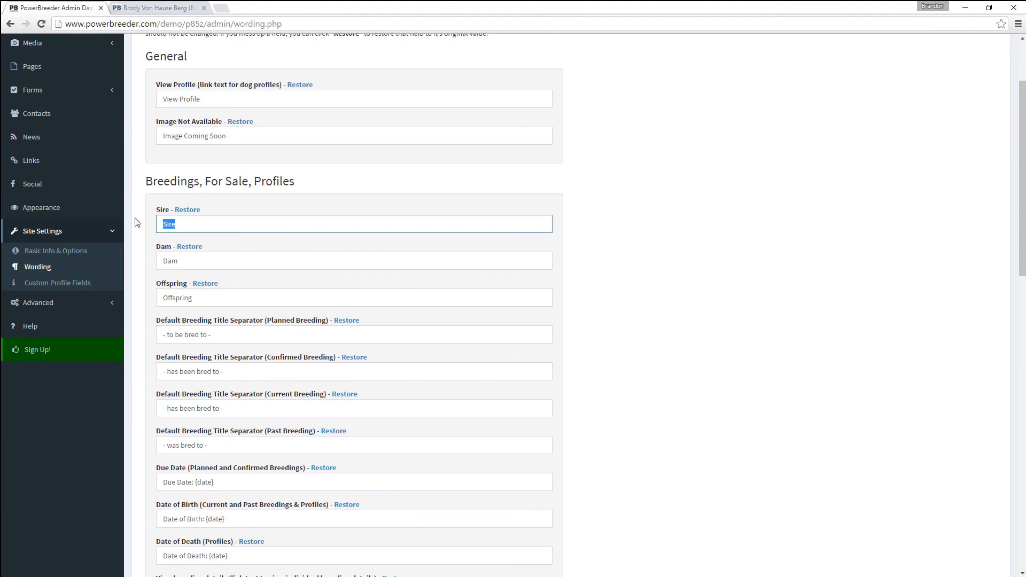
pyautogui.write('Dad')
pyautogui.press('Tab')
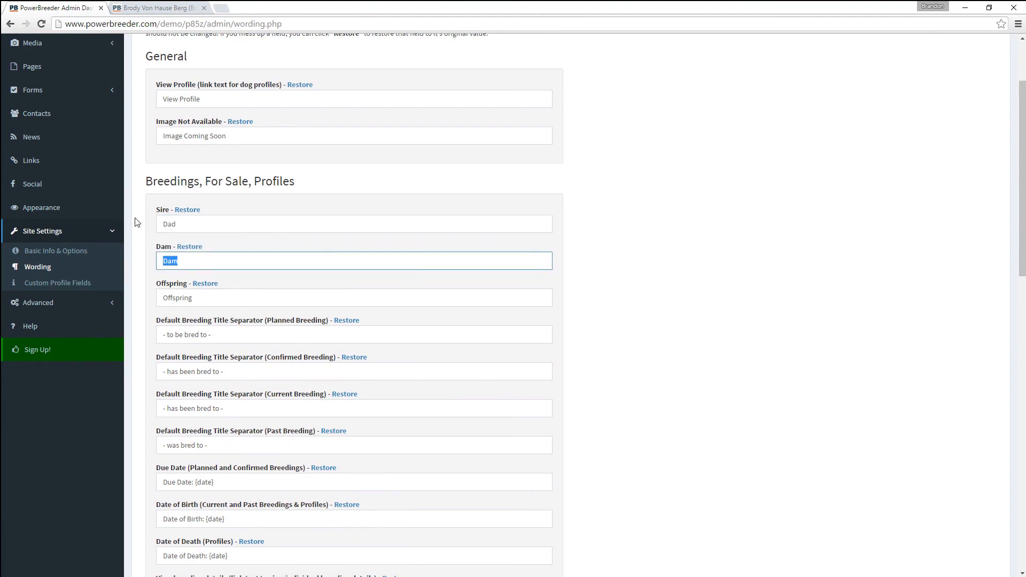
pyautogui.write('Mom')
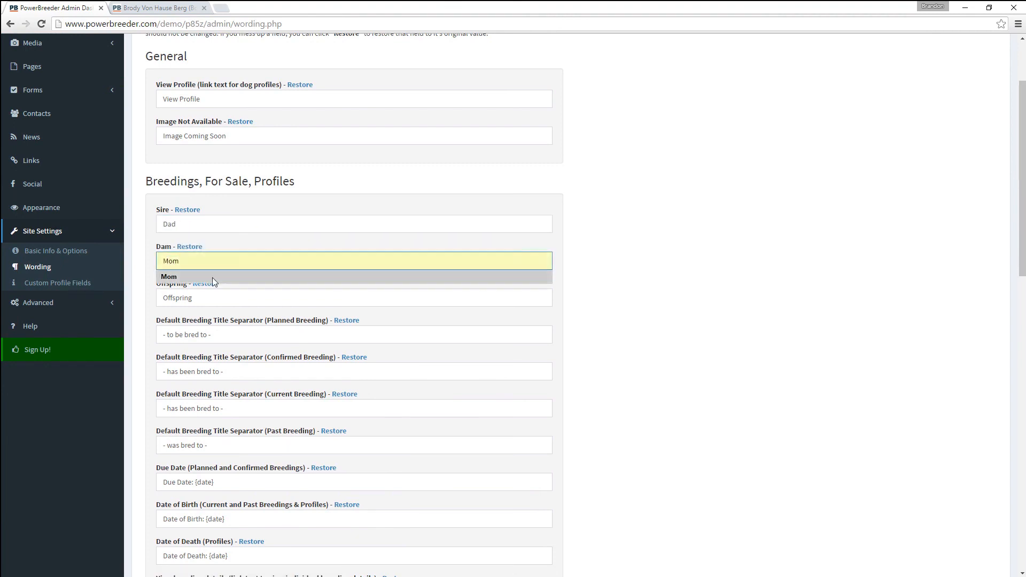
# - Change the Offspring label to Kids and save the wording changes
pyautogui.moveTo(213, 298); pyautogui.dragTo(128, 310)
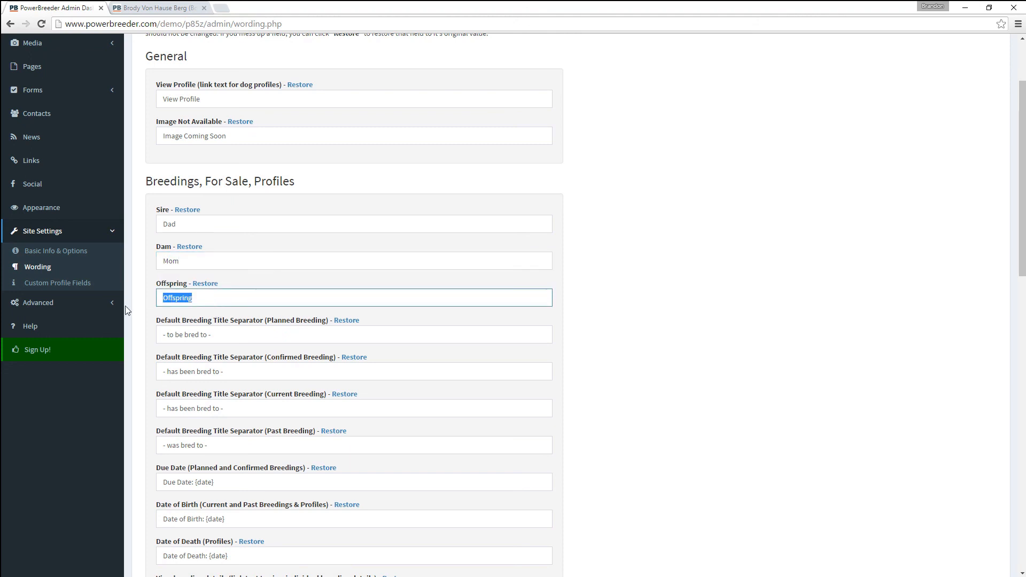
pyautogui.write('Kids')
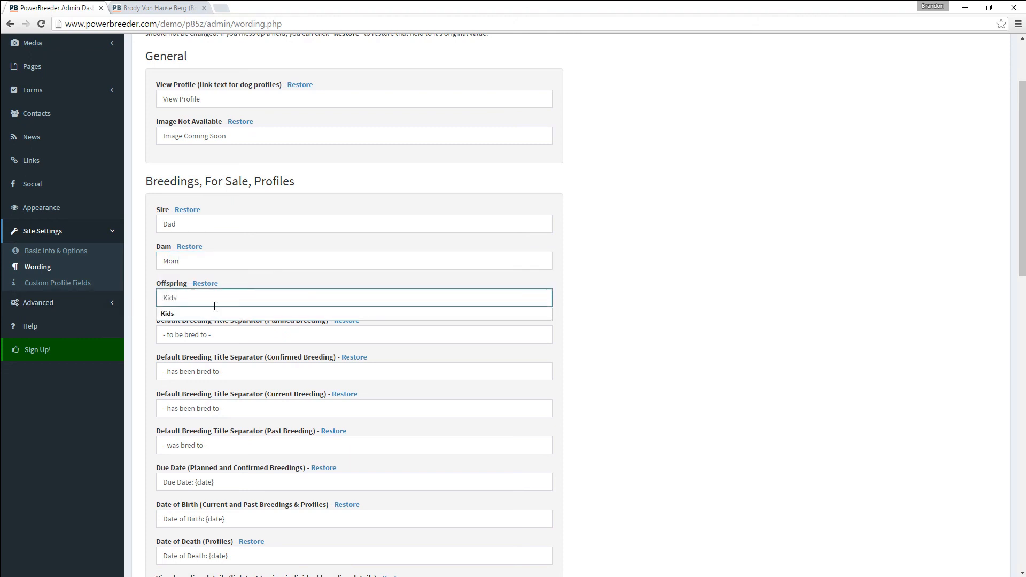
pyautogui.click(651, 329)
pyautogui.scroll(-14, 519, 396)
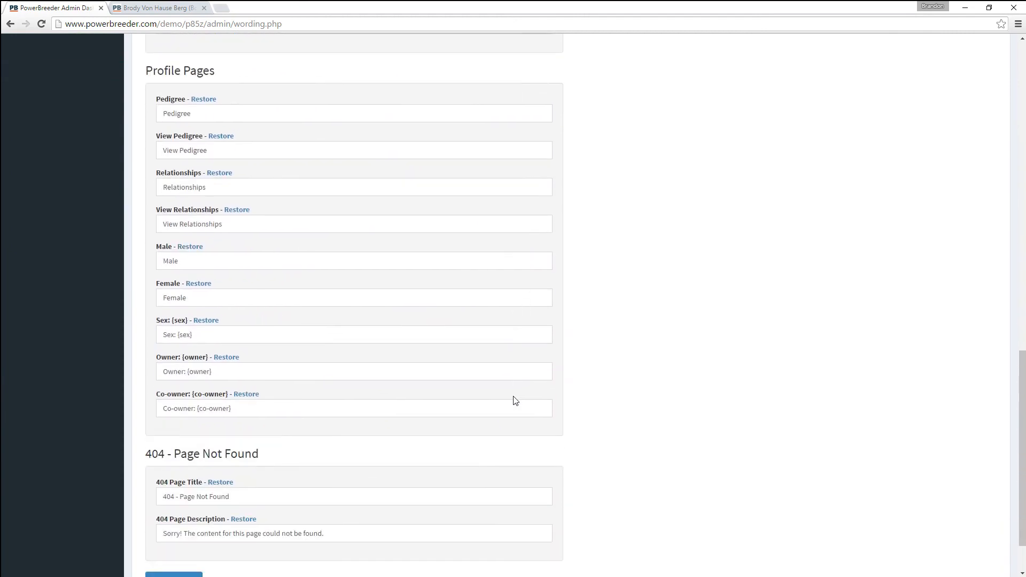
pyautogui.scroll(-2, 516, 401)
pyautogui.click(199, 520)
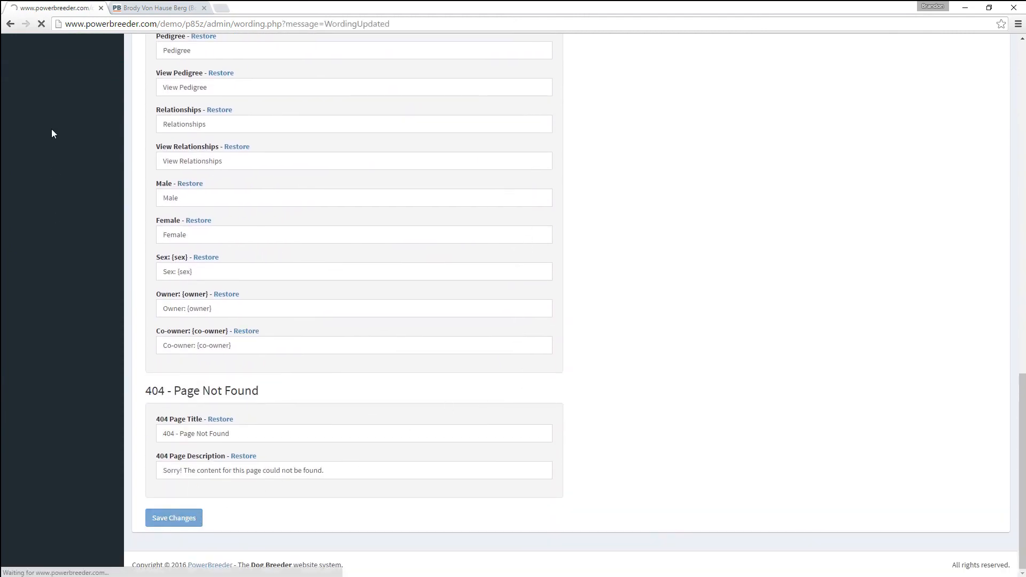
pyautogui.click(159, 10)
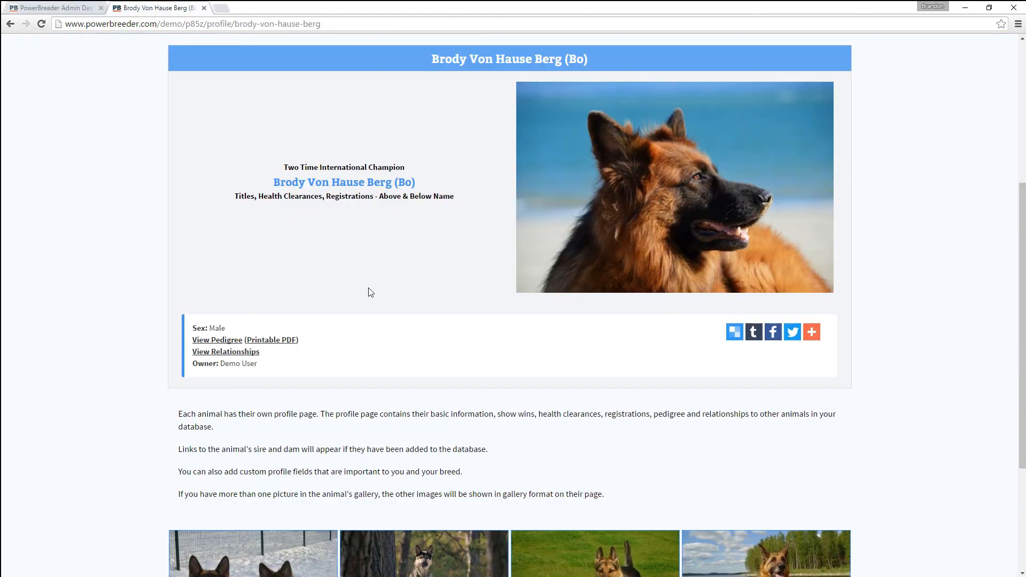
pyautogui.scroll(5, 344, 284)
pyautogui.click(422, 47)
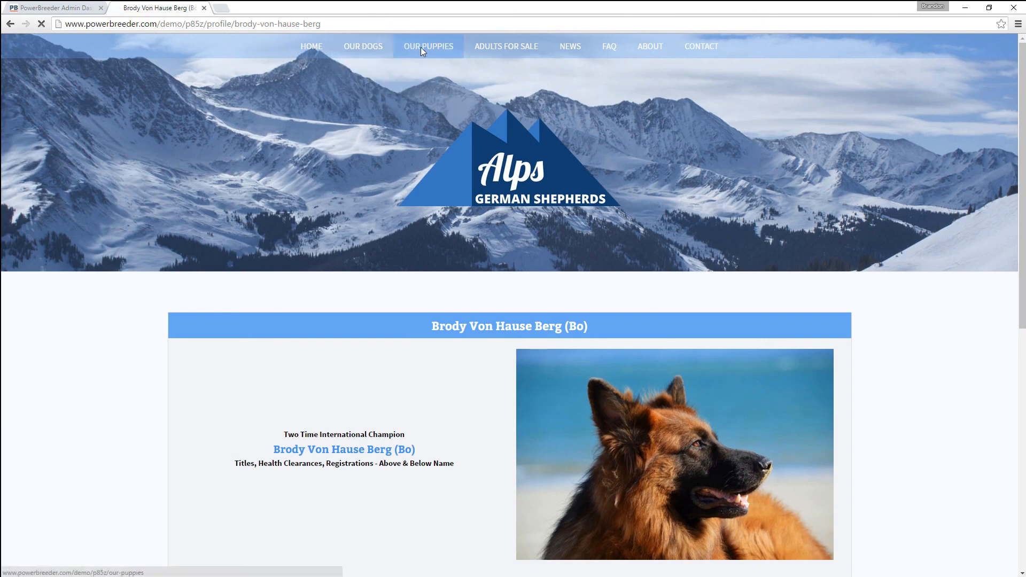
pyautogui.scroll(-3, 337, 229)
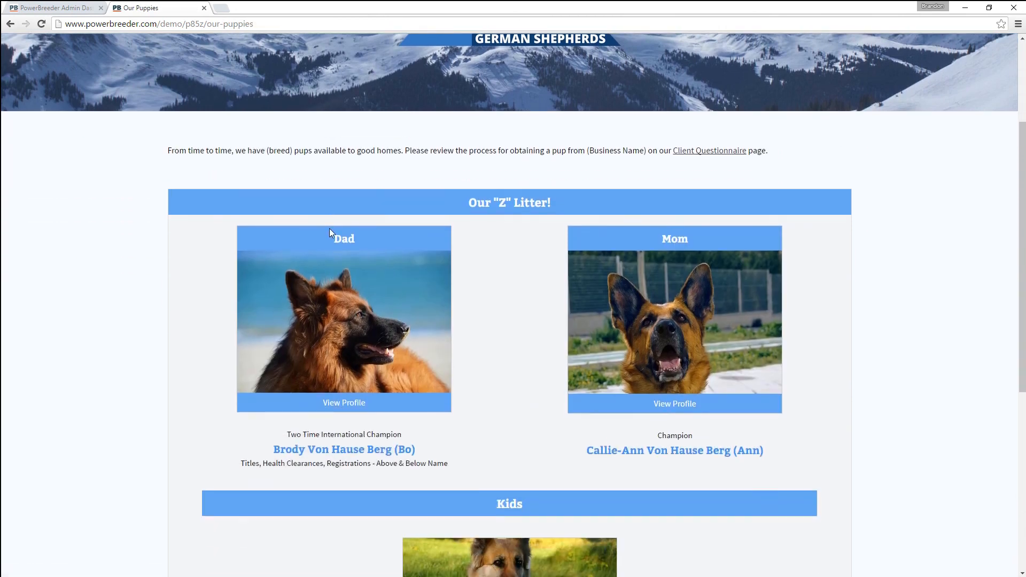
pyautogui.scroll(-1, 330, 229)
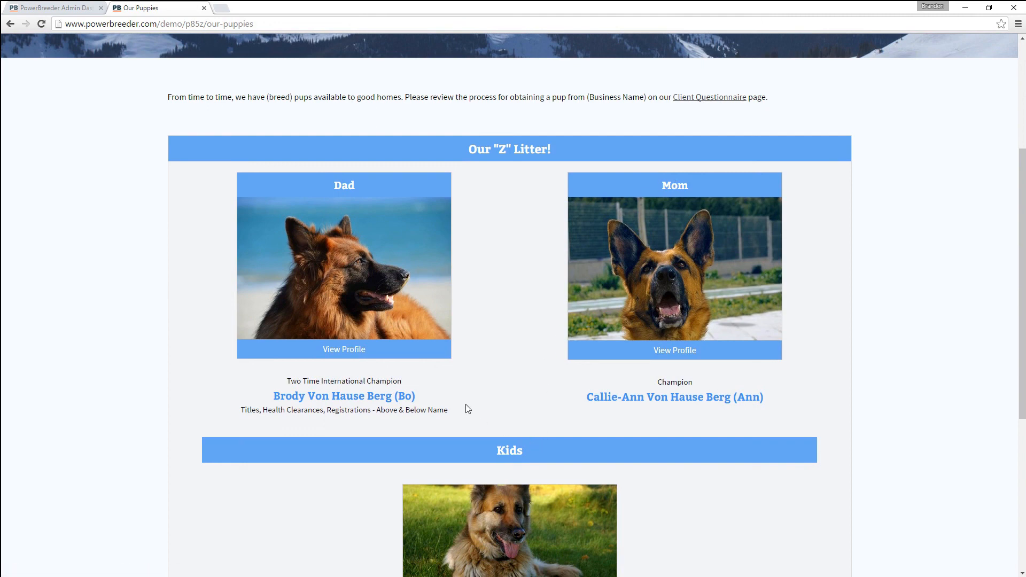
pyautogui.scroll(-4, 465, 407)
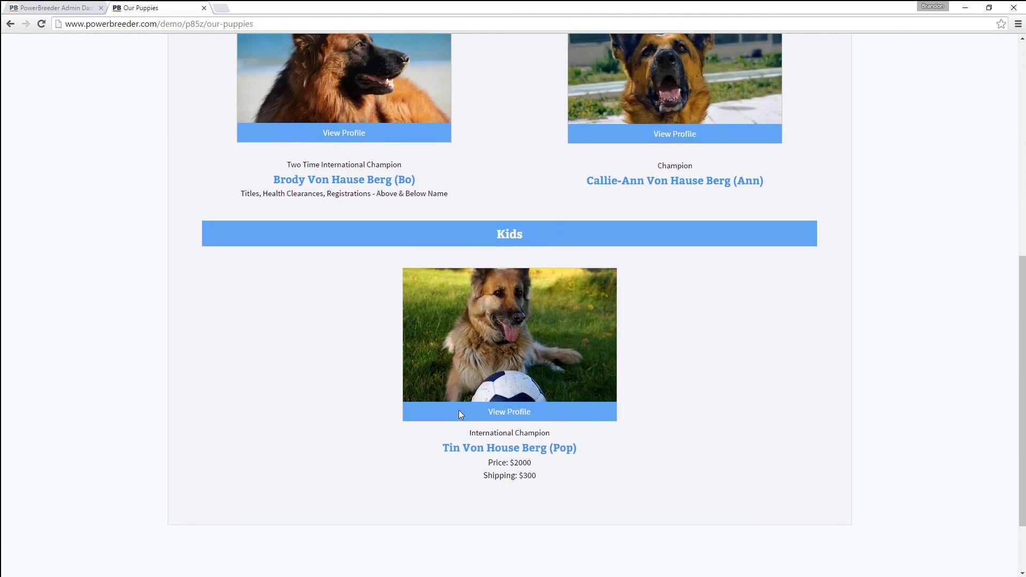
pyautogui.scroll(2, 459, 413)
pyautogui.click(41, 9)
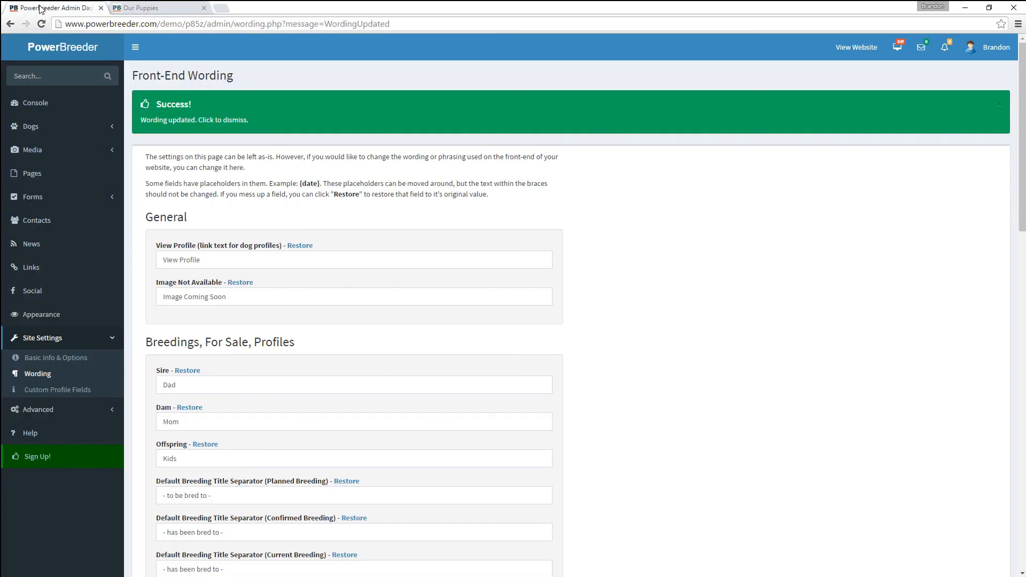
# - Scroll through the Wording page, then go to Site Settings > Custom Profile Fields
pyautogui.scroll(-3, 278, 377)
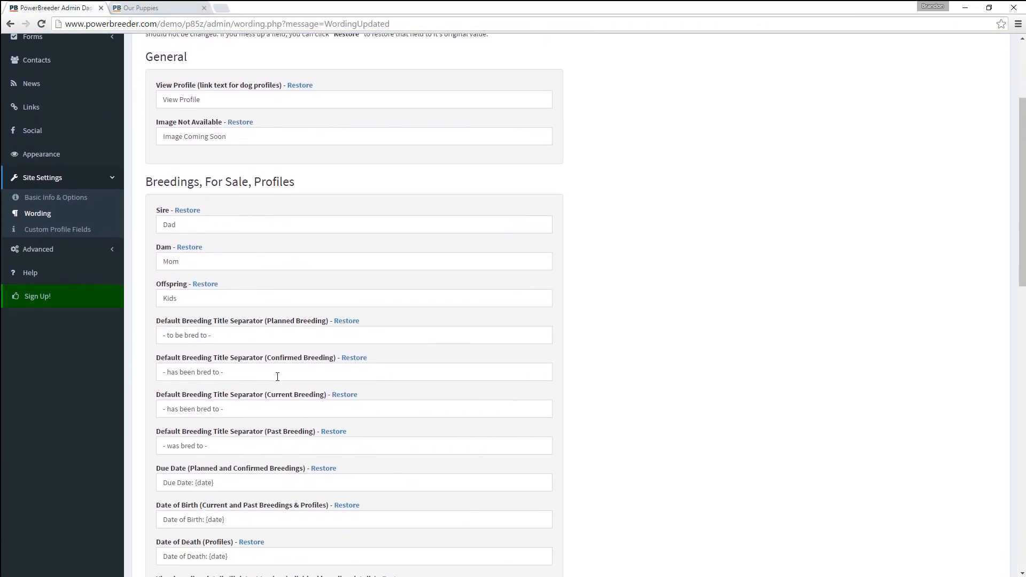
pyautogui.scroll(-5, 278, 377)
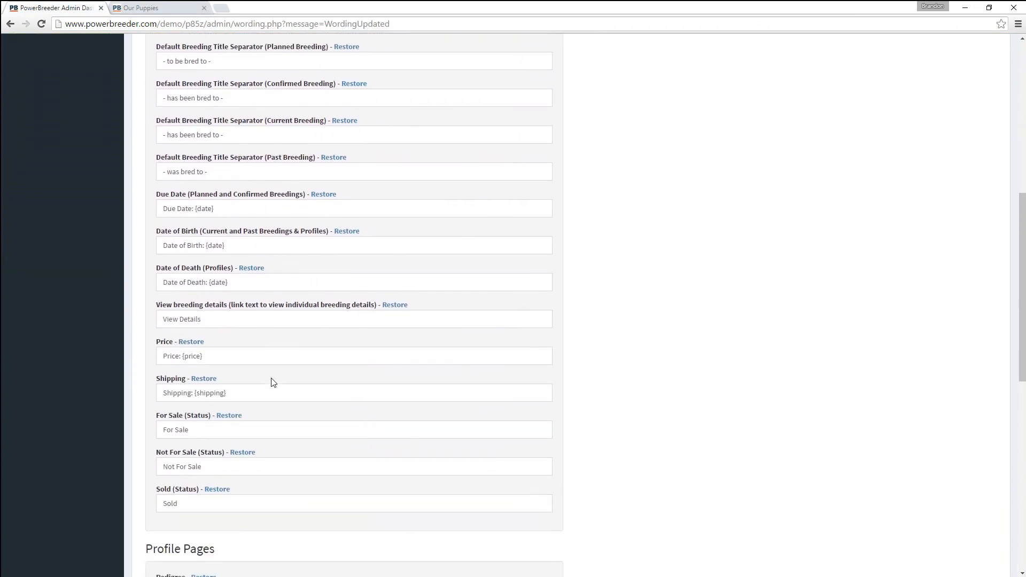
pyautogui.scroll(-3, 273, 382)
pyautogui.scroll(-4, 273, 382)
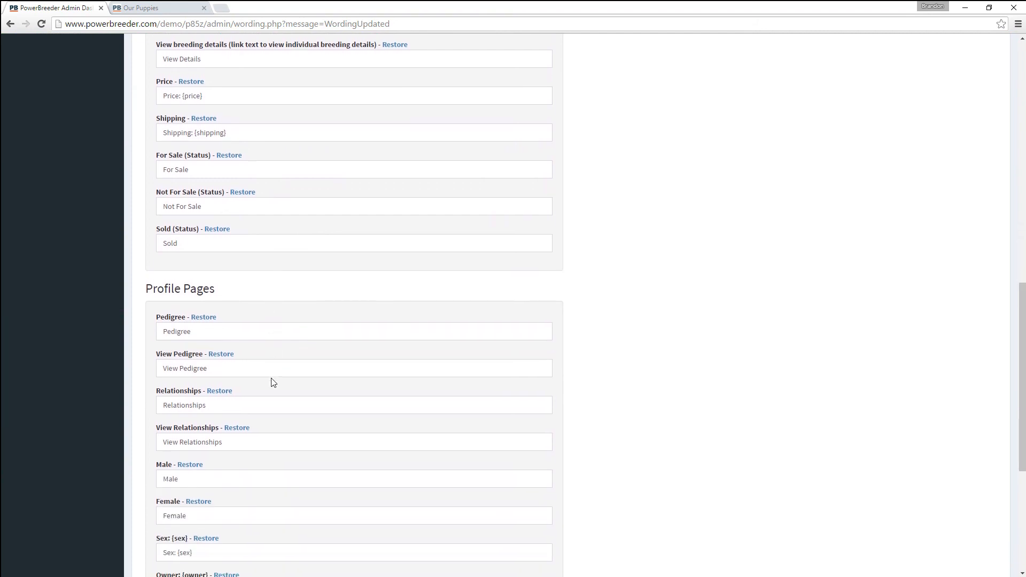
pyautogui.scroll(-2, 272, 379)
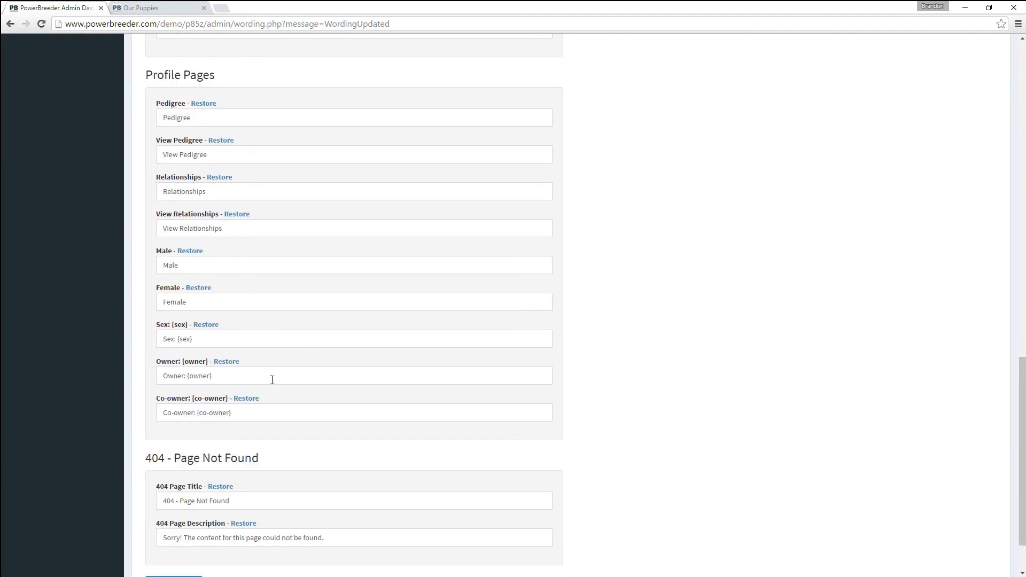
pyautogui.scroll(-2, 272, 379)
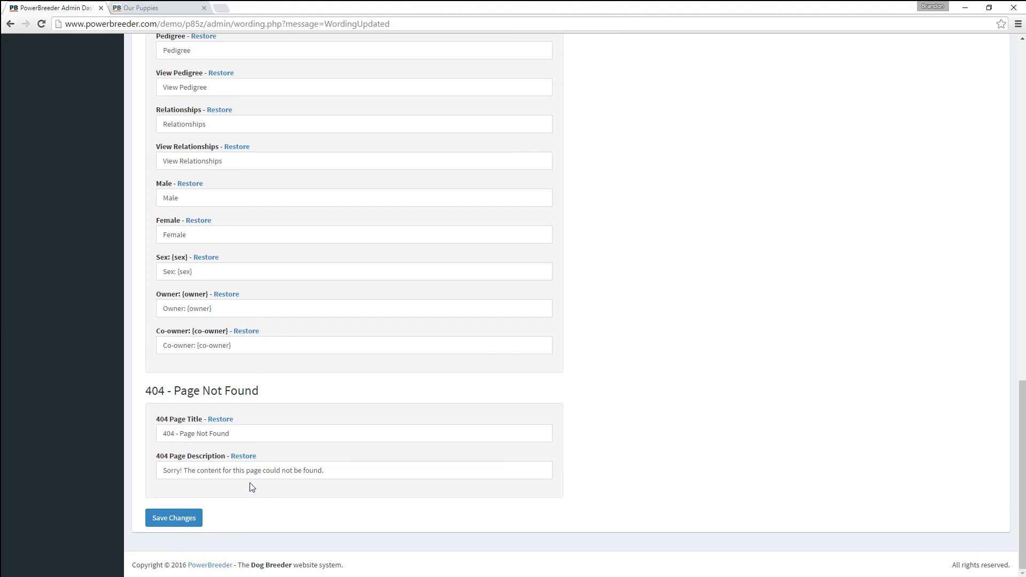
pyautogui.scroll(20, 252, 486)
pyautogui.click(53, 273)
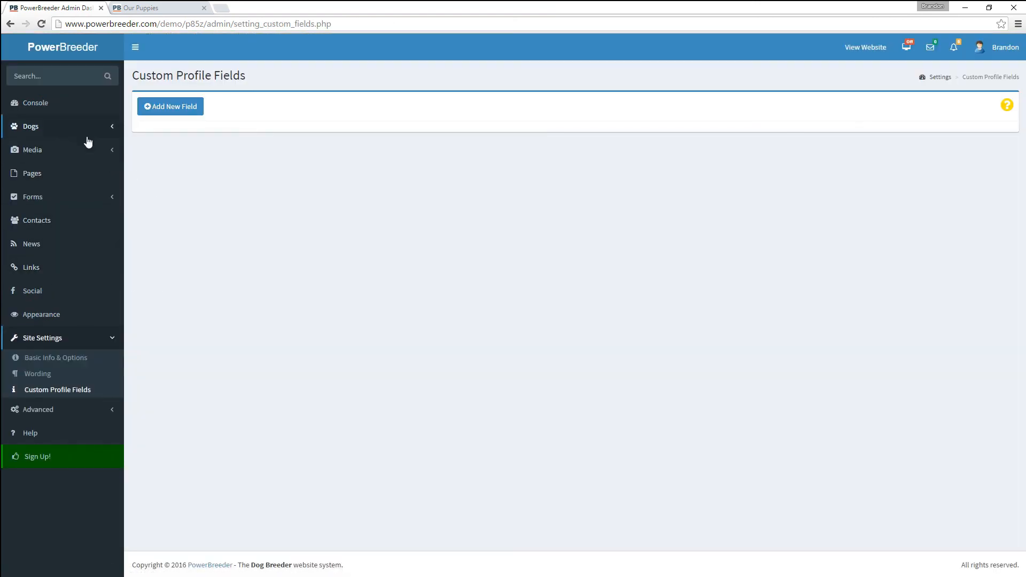
pyautogui.click(147, 8)
pyautogui.click(359, 242)
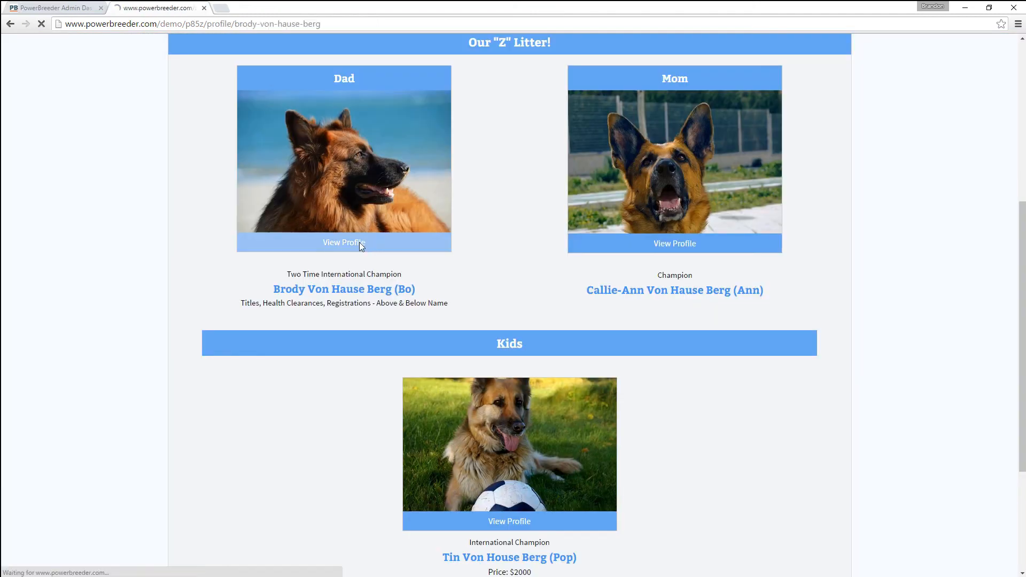
pyautogui.scroll(-2, 337, 380)
pyautogui.scroll(-5, 337, 380)
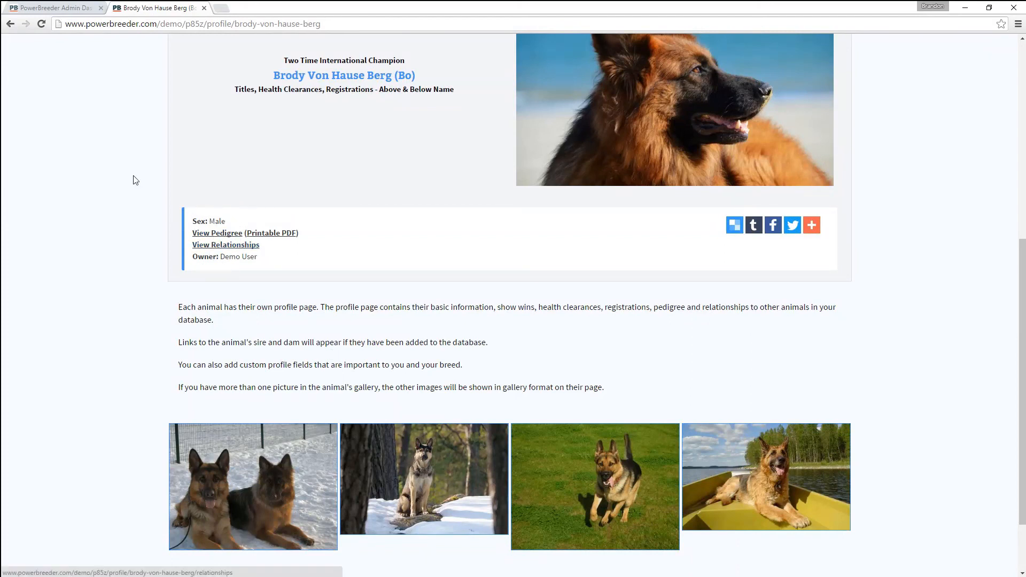
pyautogui.click(87, 7)
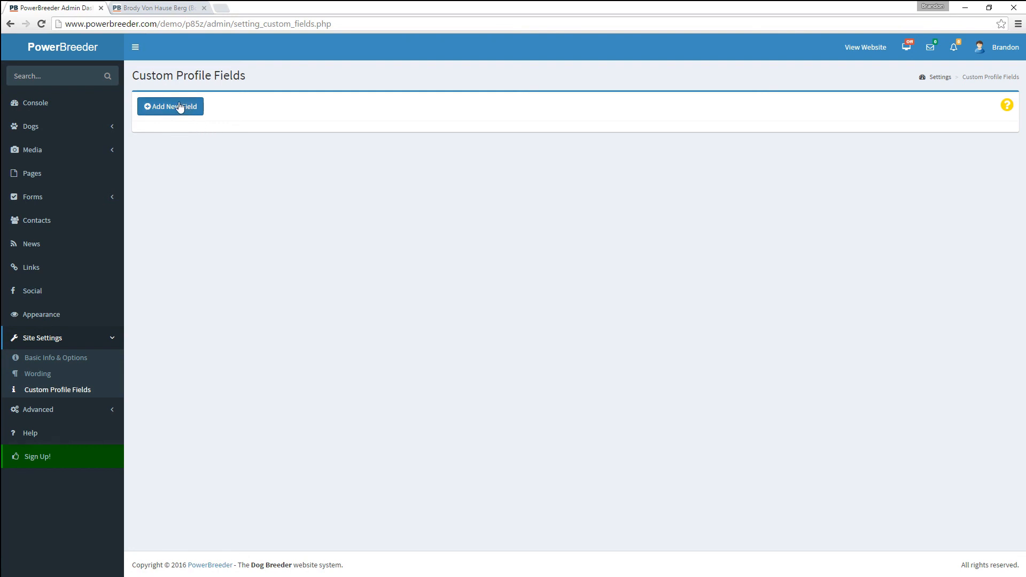
pyautogui.click(186, 107)
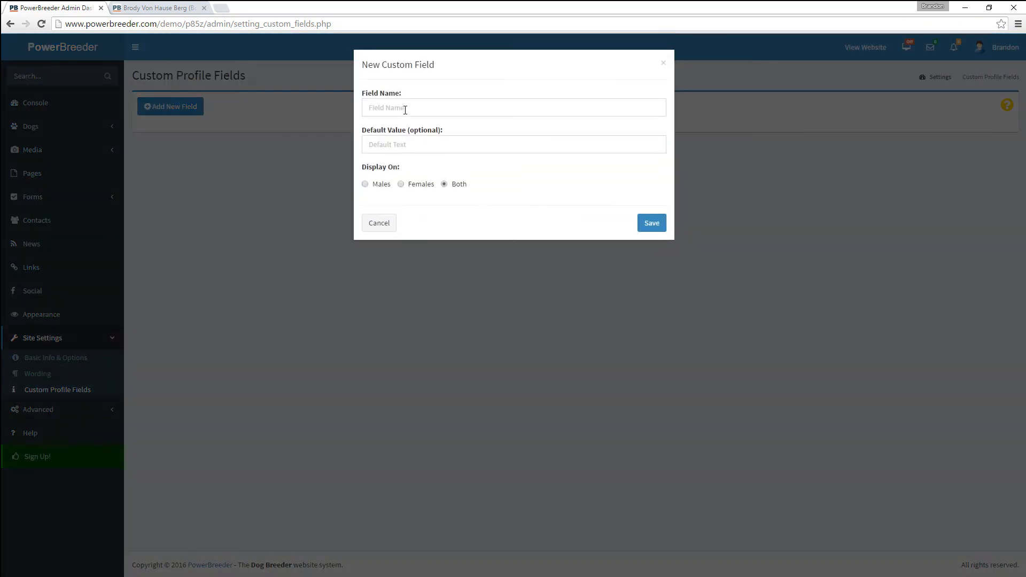
# - Create a Bloodline field with default value Geralt von Hoover, shown on both sexes, and save it
pyautogui.click(405, 109)
pyautogui.write('Blood')
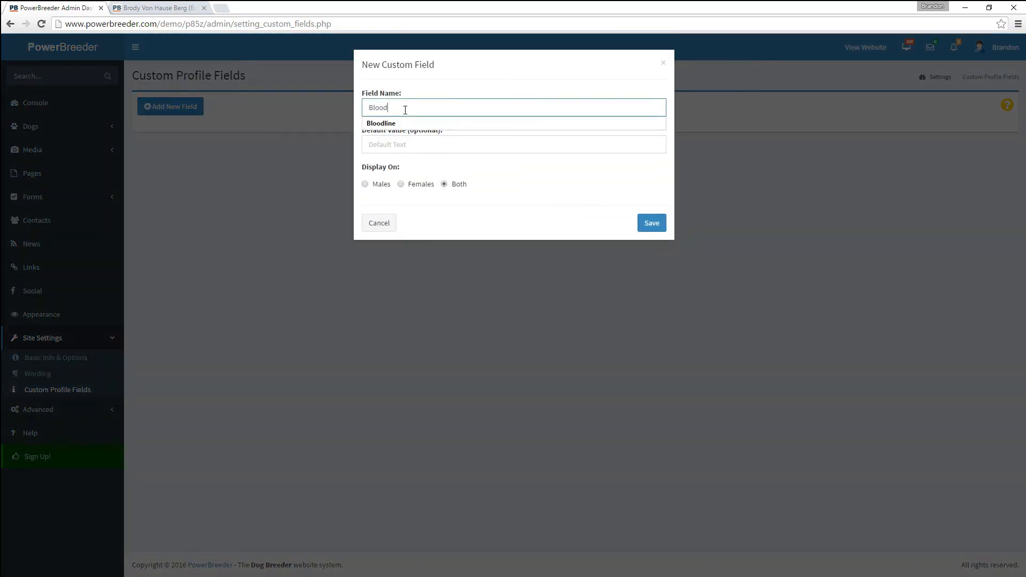
pyautogui.press('Down')
pyautogui.press('Return')
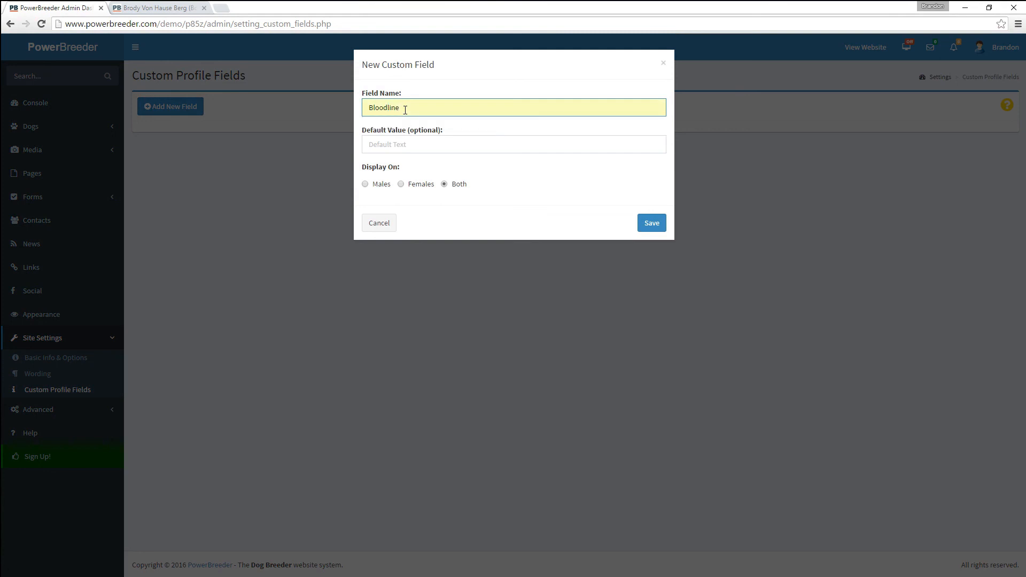
pyautogui.click(401, 144)
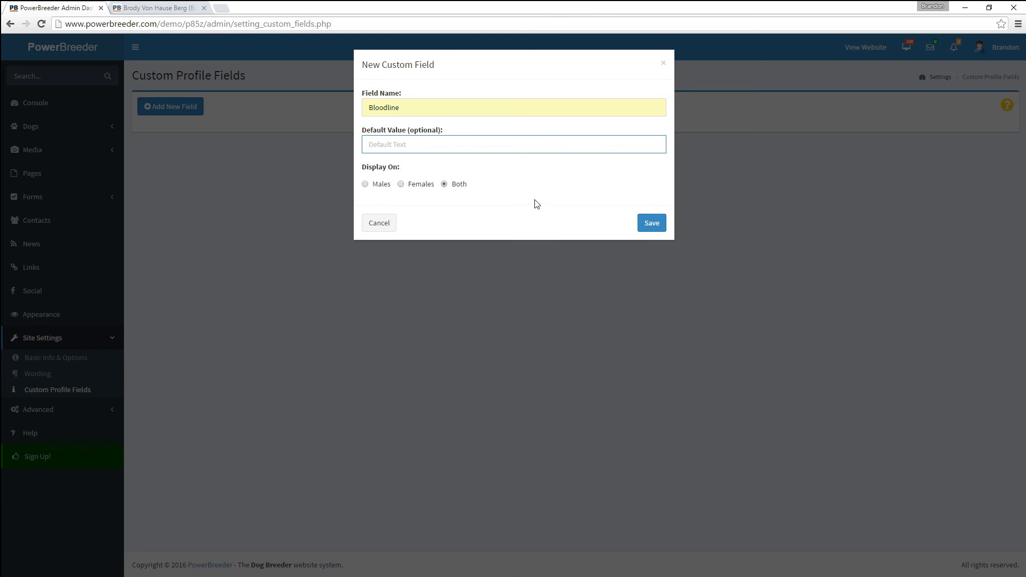
pyautogui.click(471, 149)
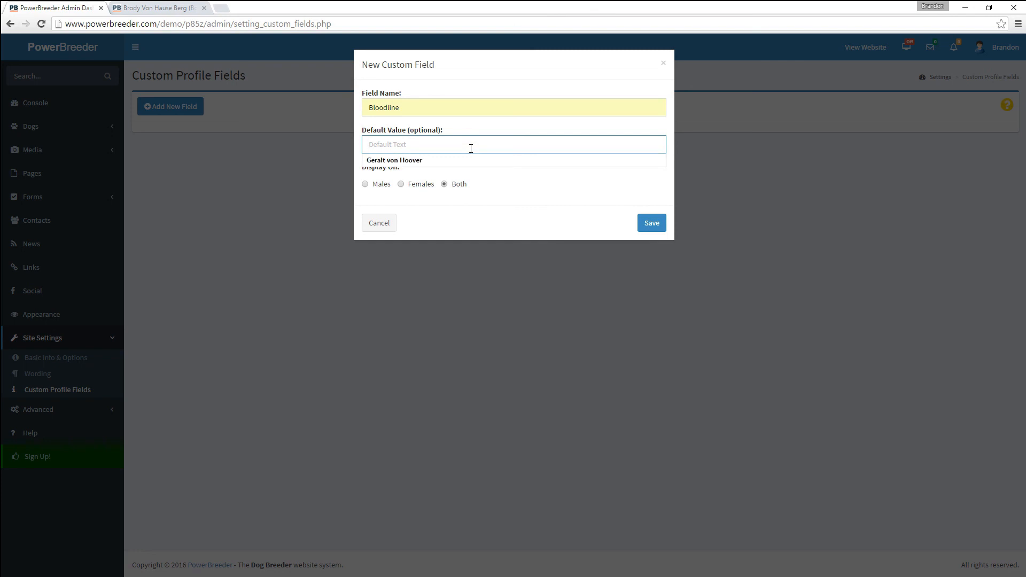
pyautogui.press('Down')
pyautogui.press('Return')
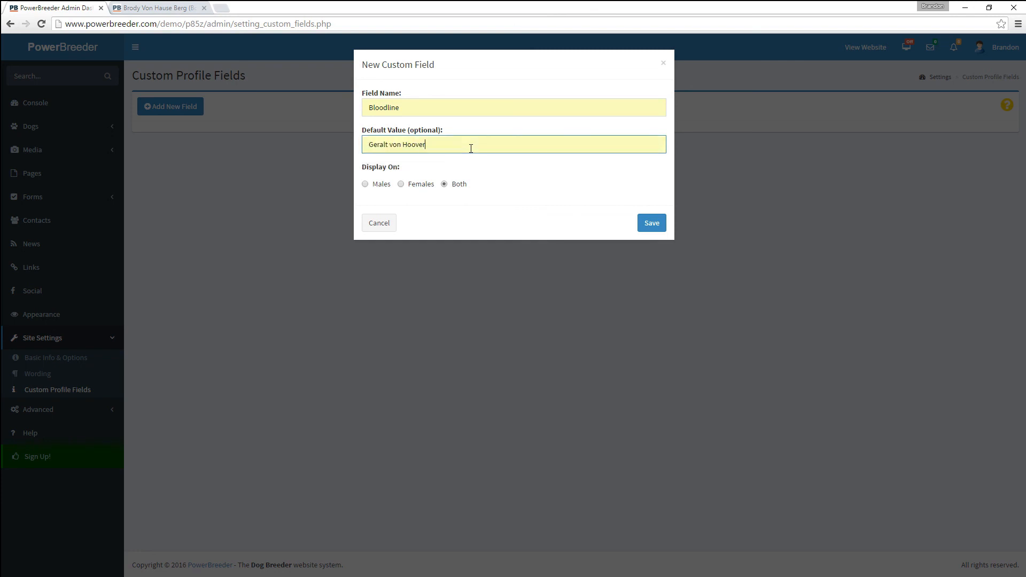
pyautogui.click(649, 223)
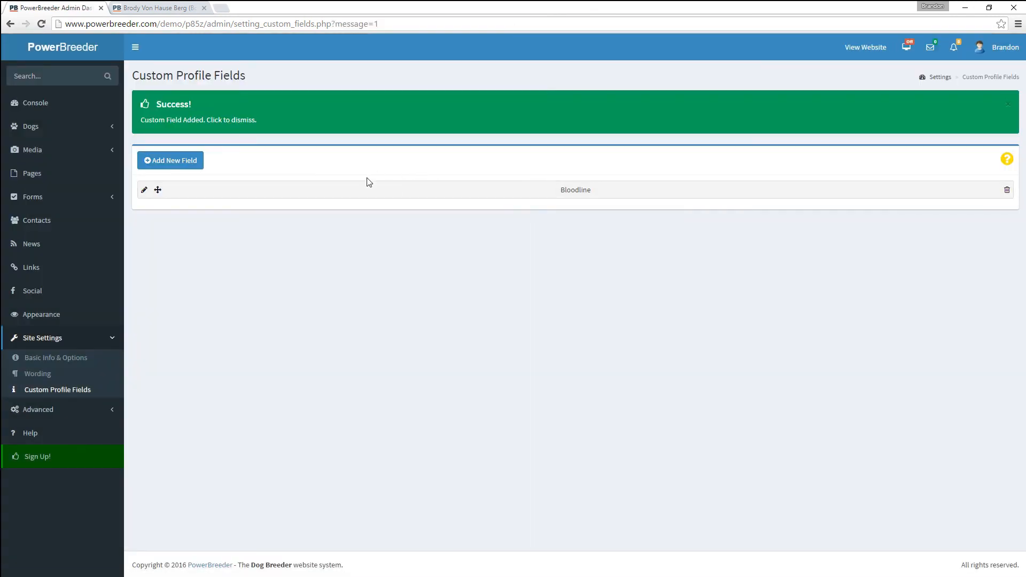
pyautogui.click(35, 131)
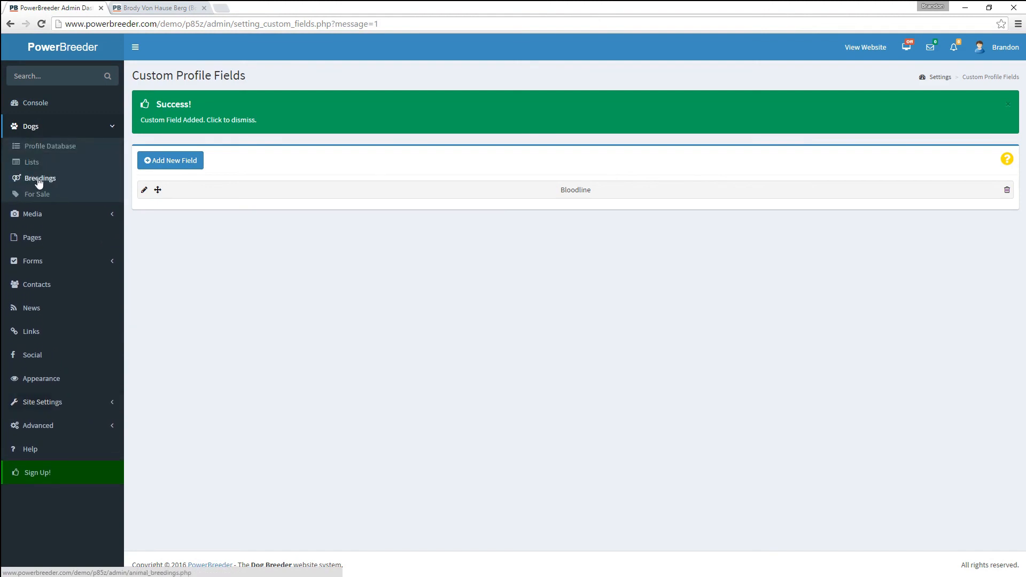
pyautogui.click(42, 144)
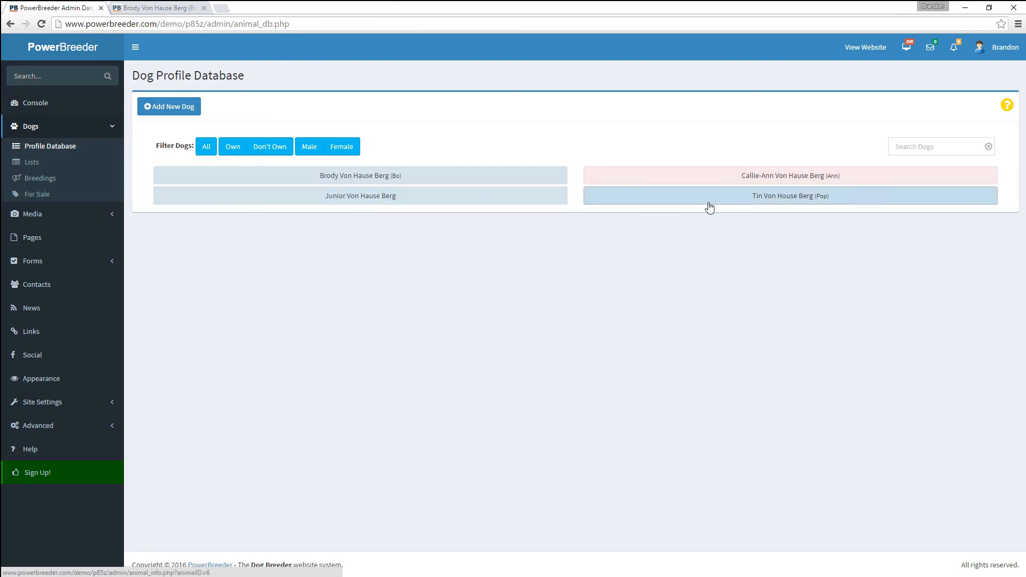
pyautogui.click(709, 207)
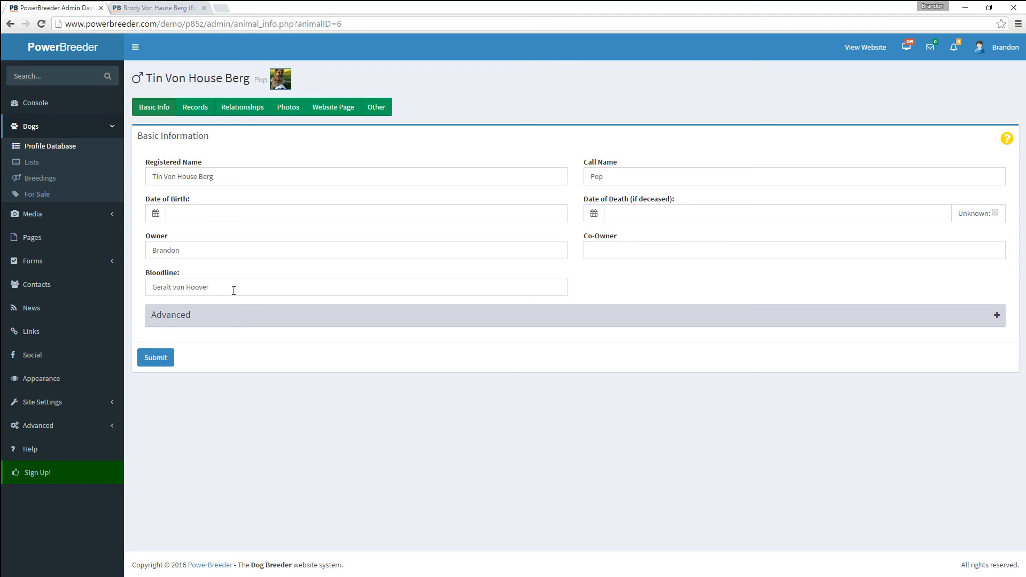
pyautogui.moveTo(222, 288); pyautogui.dragTo(153, 289)
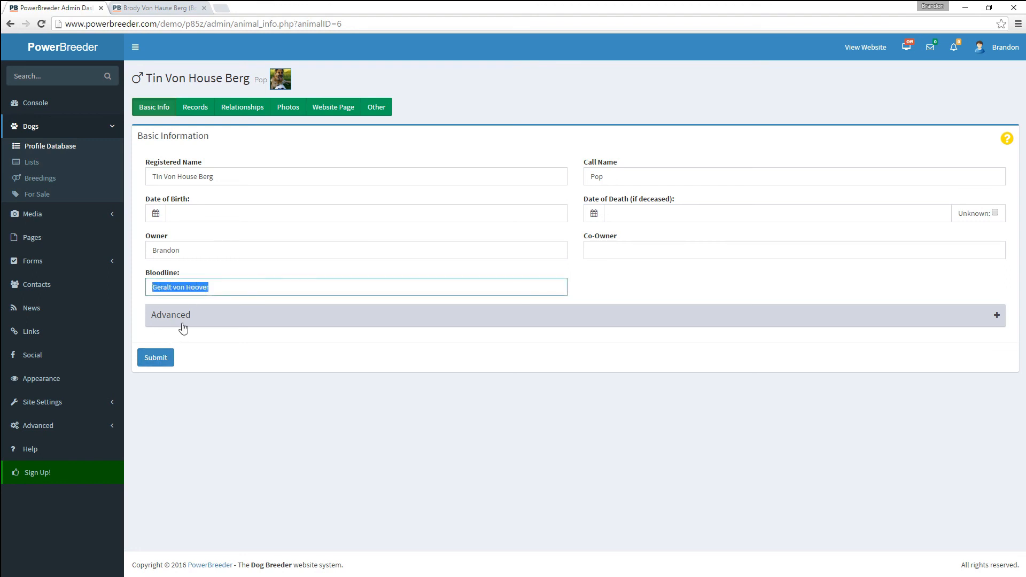
pyautogui.click(156, 358)
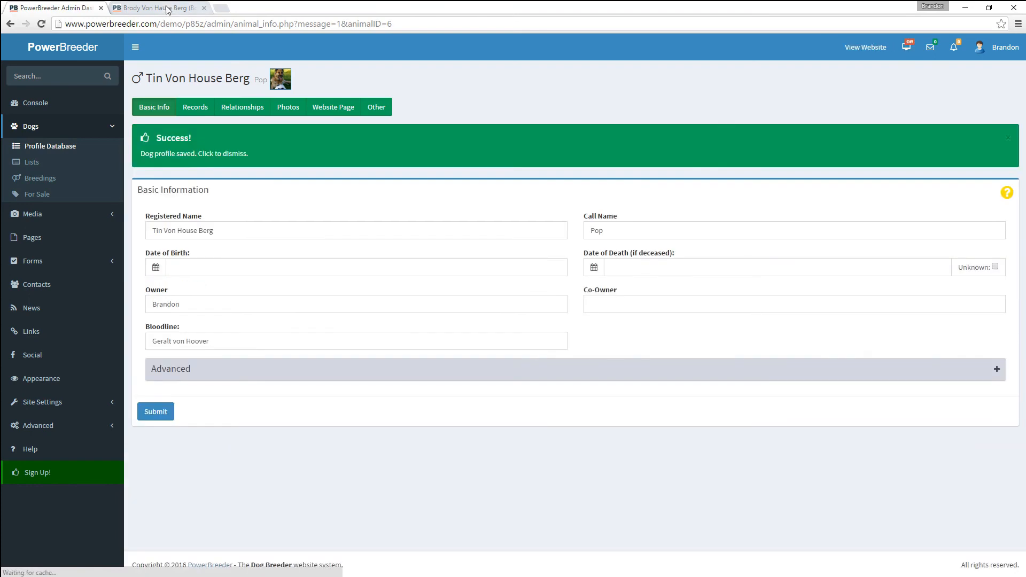
pyautogui.click(160, 7)
# - Verify Tin Von House Berg's Young Dogs public profile shows Bloodline: Geralt von Hoover
pyautogui.scroll(7, 380, 149)
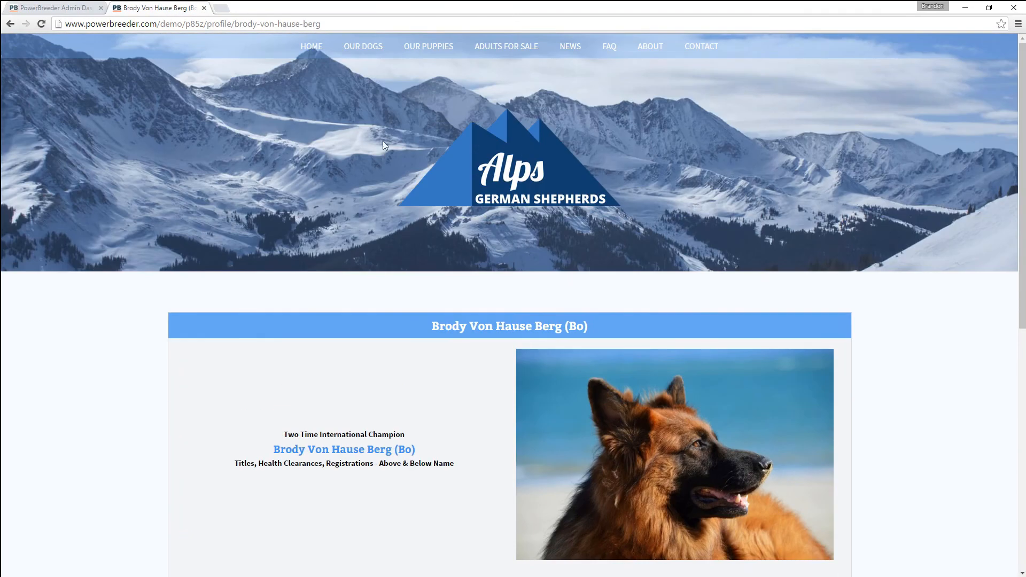
pyautogui.moveTo(363, 48)
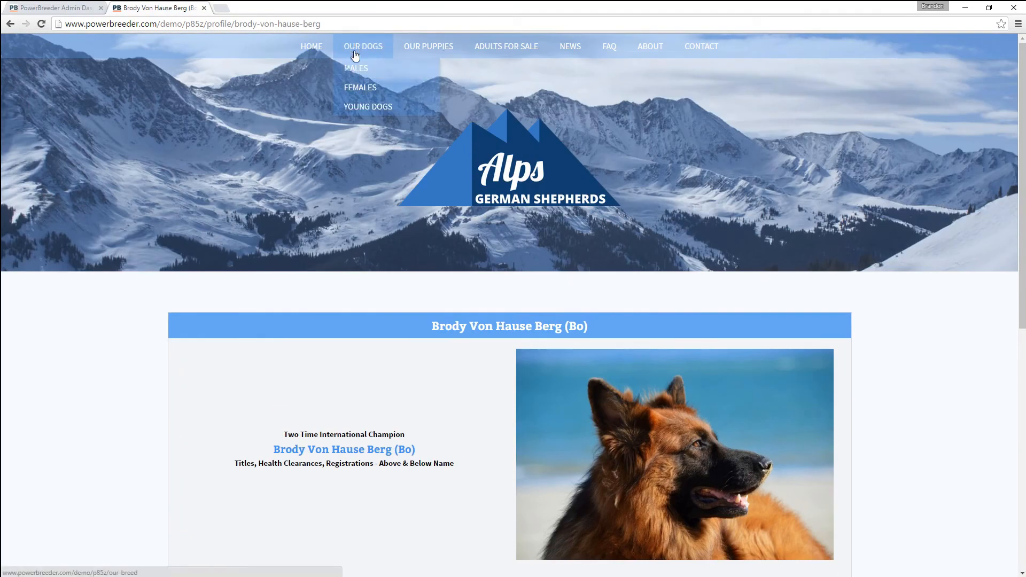
pyautogui.click(355, 106)
pyautogui.scroll(-7, 337, 367)
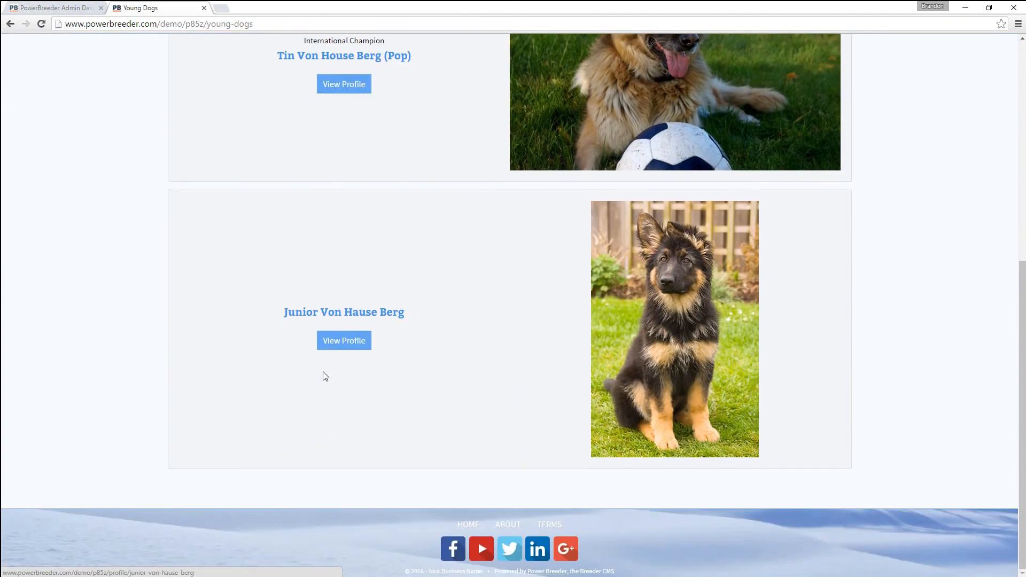
pyautogui.click(343, 86)
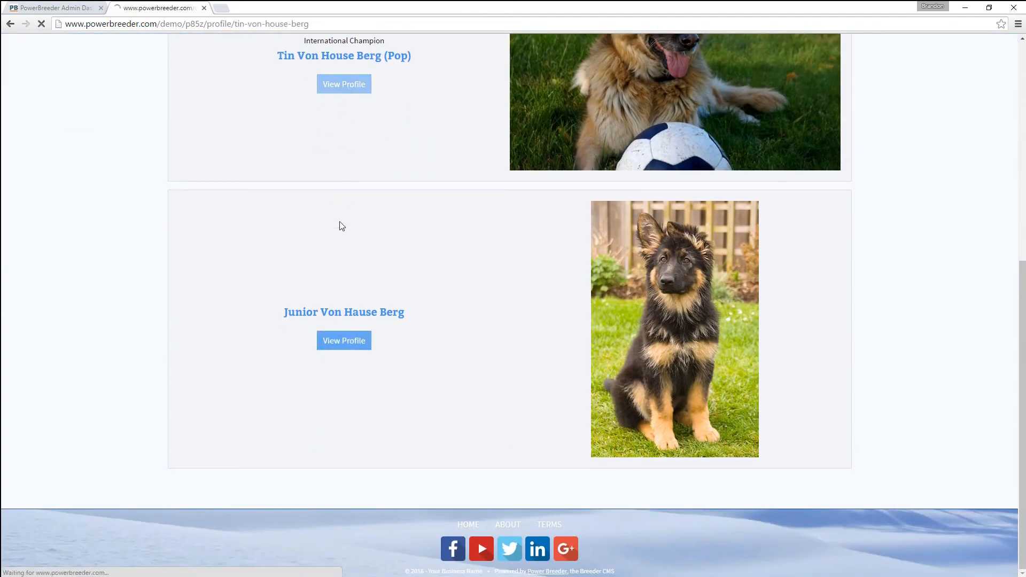
pyautogui.scroll(-1, 342, 267)
pyautogui.scroll(-7, 345, 312)
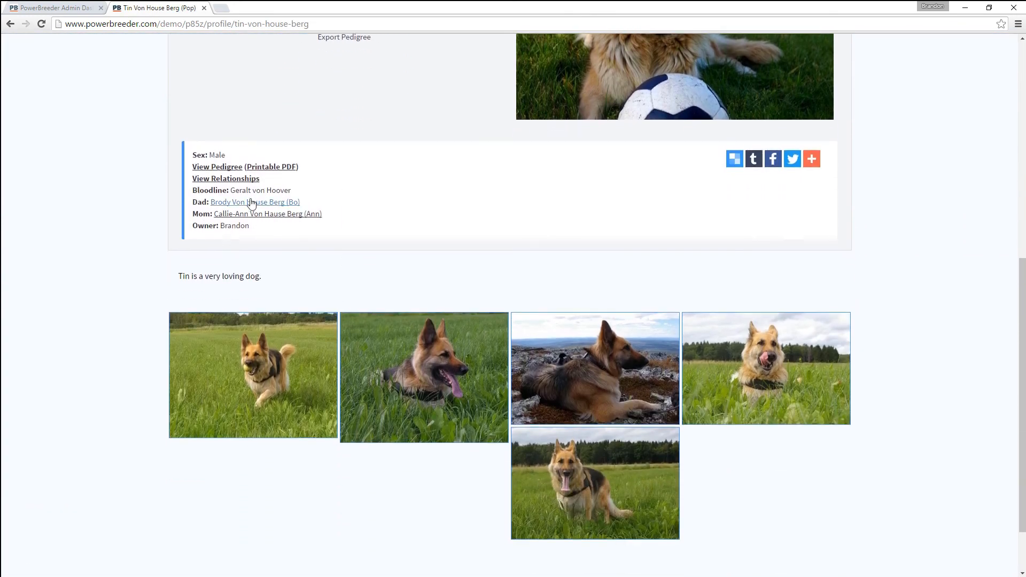
pyautogui.moveTo(195, 191); pyautogui.dragTo(293, 192)
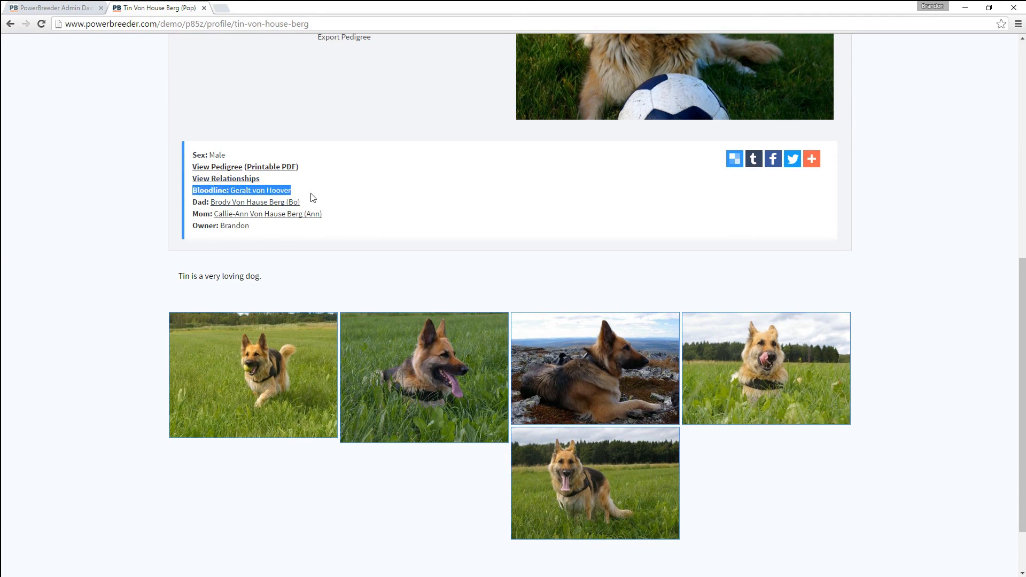
pyautogui.click(298, 188)
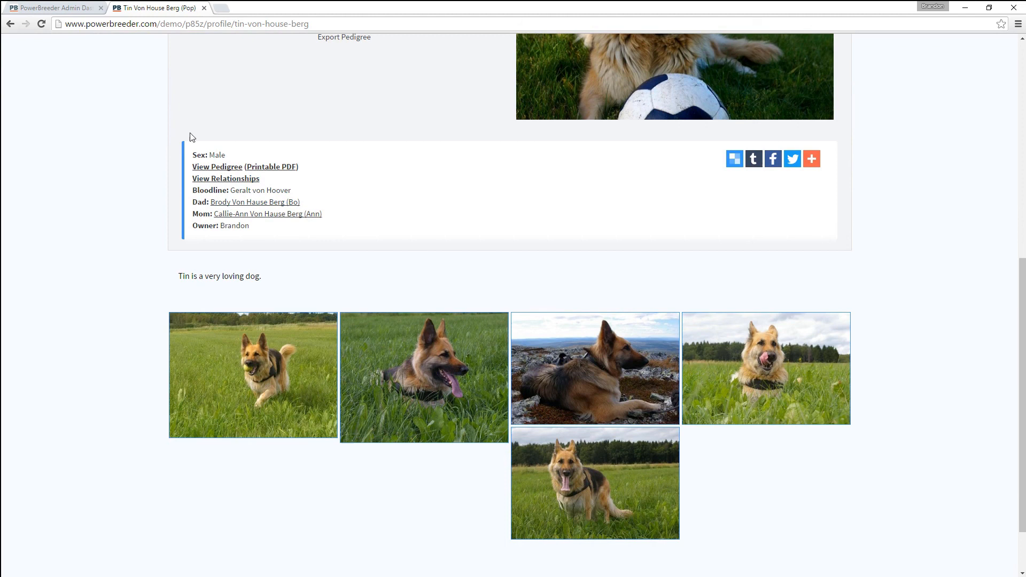
pyautogui.click(61, 10)
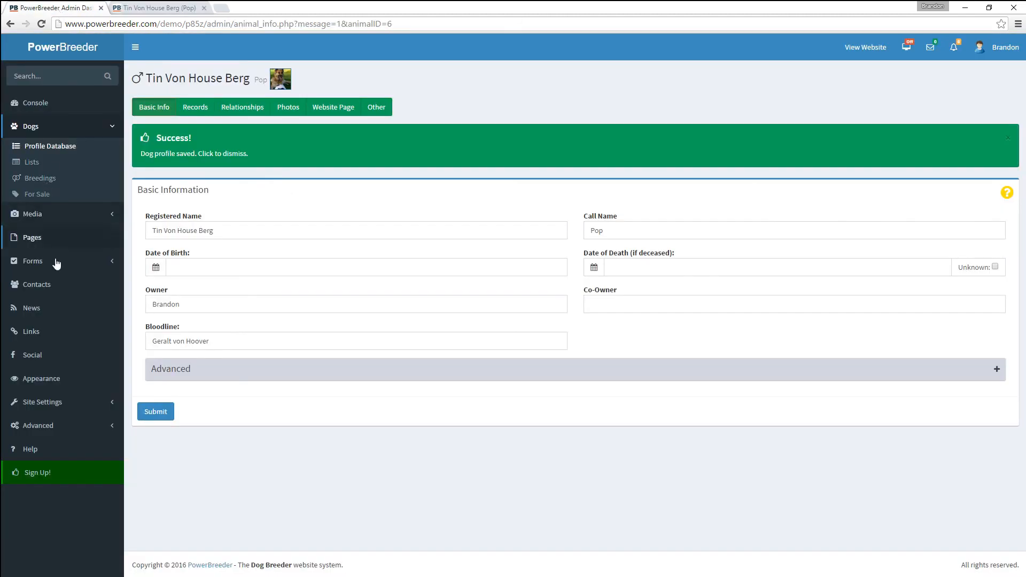
# - Expand the Advanced sidebar section and view the Account settings page
pyautogui.click(38, 425)
pyautogui.click(52, 339)
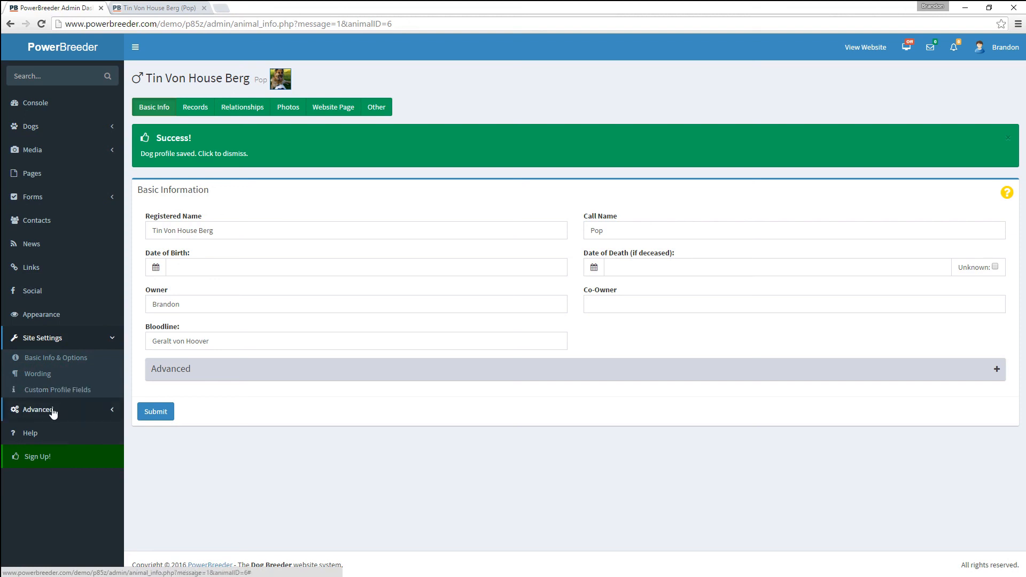
pyautogui.click(54, 410)
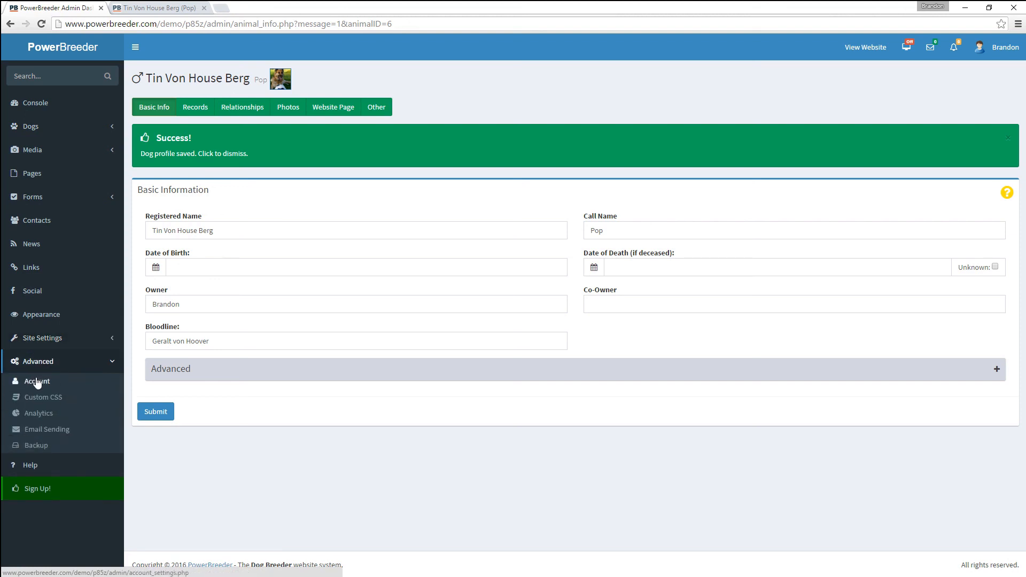
pyautogui.click(36, 380)
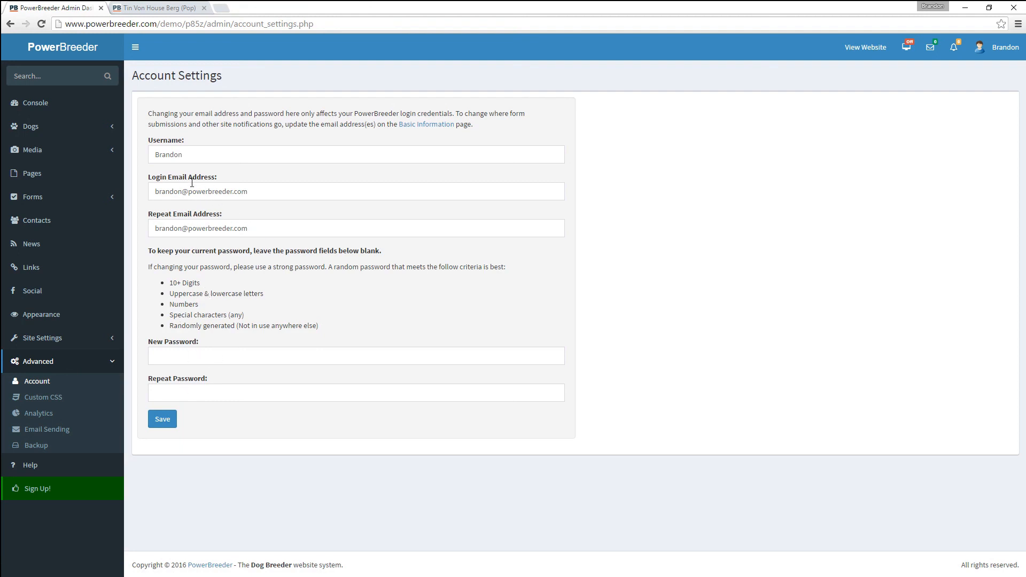
# - Look through the Custom CSS, Analytics and Email Sending pages, ending on Backups
pyautogui.click(40, 400)
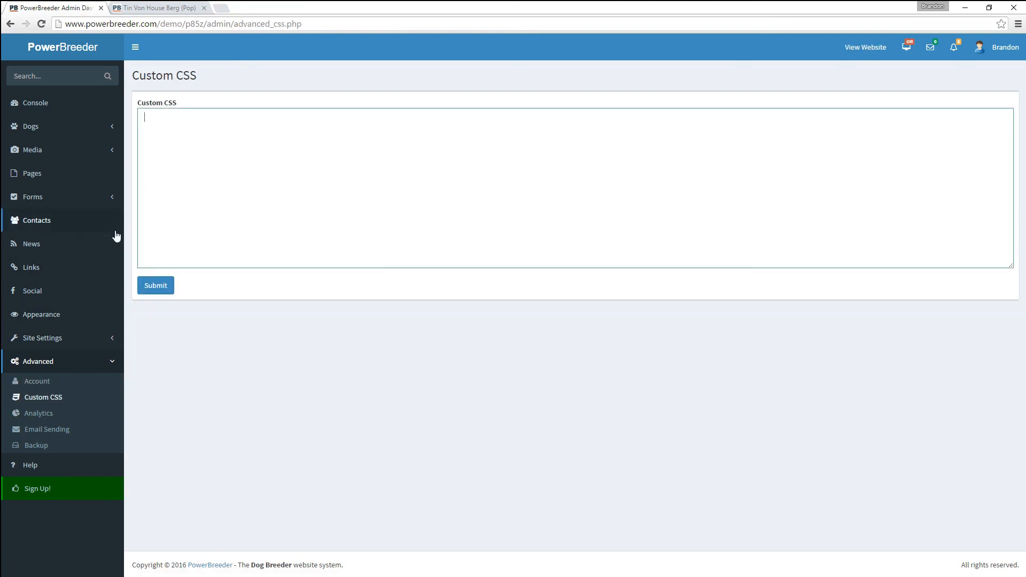
pyautogui.click(32, 414)
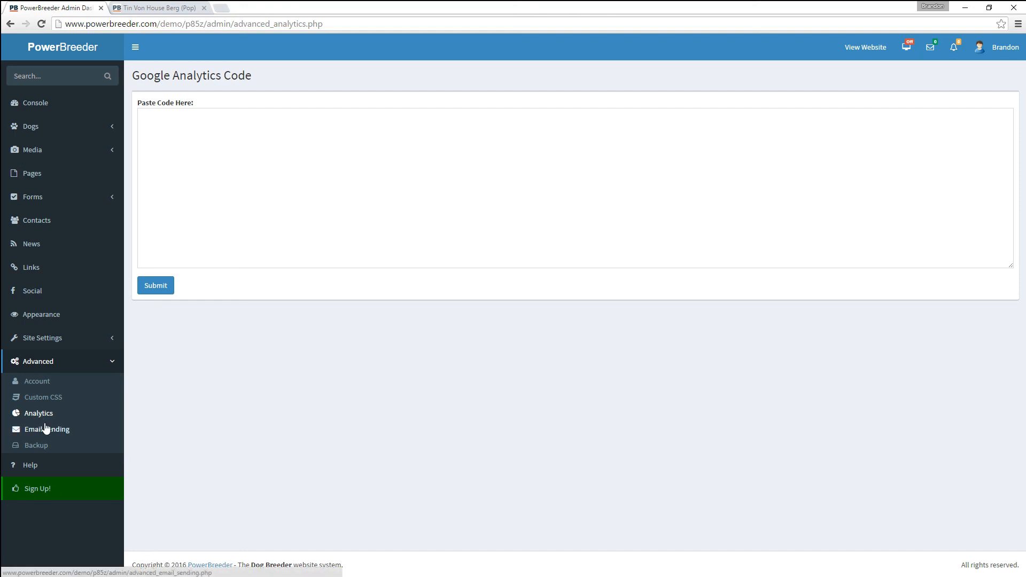
pyautogui.click(33, 434)
pyautogui.click(32, 445)
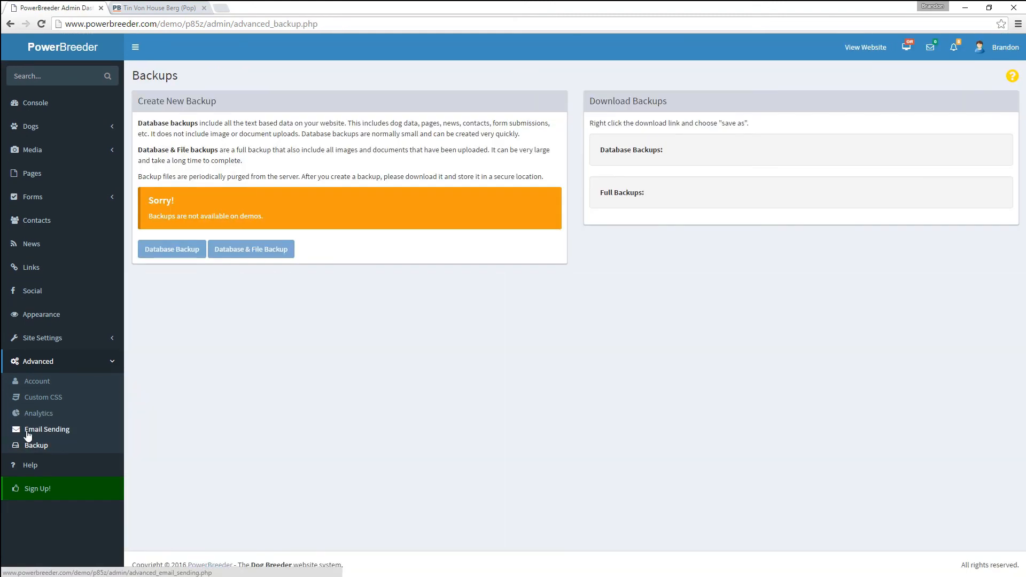